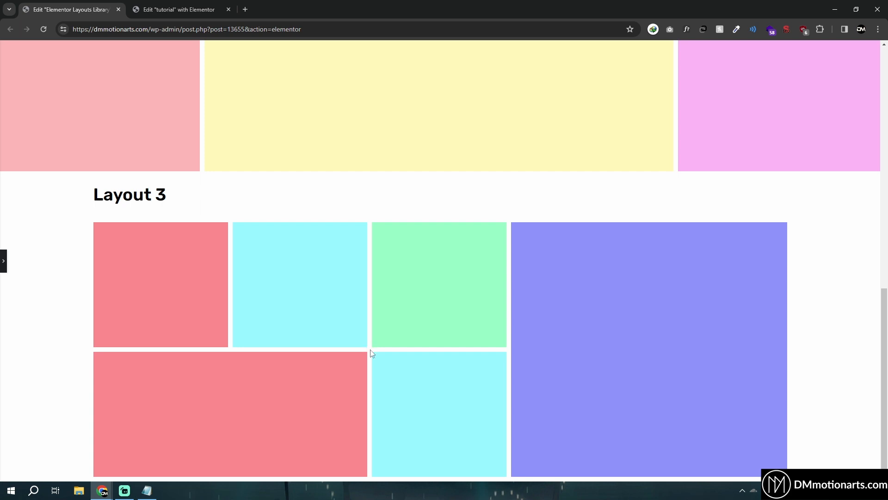
Step: Outline the two main columns of the Layout 1 reference with the freehand pen
{"action": "scroll", "coordinate": [371, 354], "scroll_direction": "up", "scroll_amount": 12}
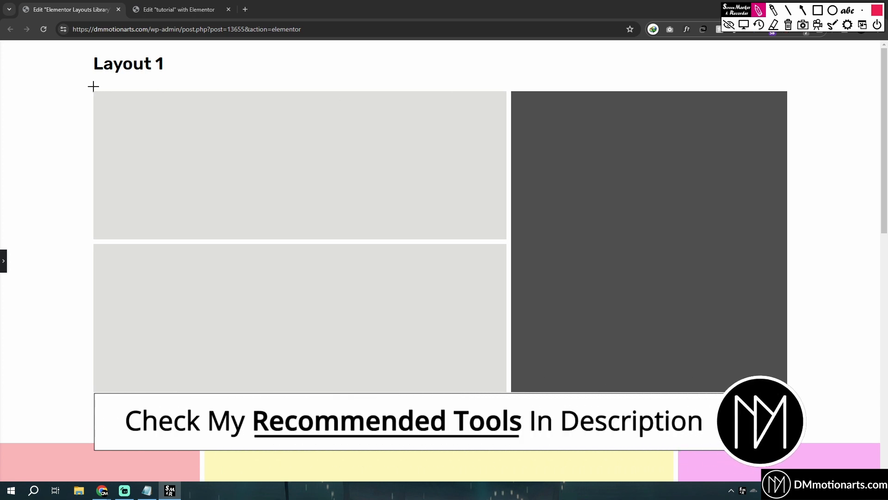
{"action": "left_click_drag", "start_coordinate": [87, 86], "coordinate": [458, 79]}
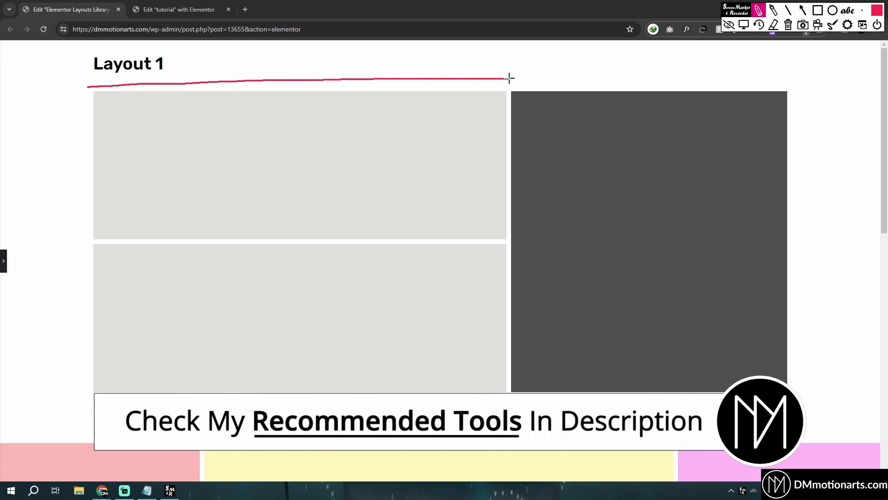
{"action": "mouse_move", "coordinate": [514, 140]}
{"action": "left_mouse_down"}
{"action": "mouse_move", "coordinate": [512, 356]}
{"action": "mouse_move", "coordinate": [416, 396]}
{"action": "mouse_move", "coordinate": [148, 395]}
{"action": "mouse_move", "coordinate": [87, 380]}
{"action": "mouse_move", "coordinate": [88, 86]}
{"action": "left_mouse_up"}
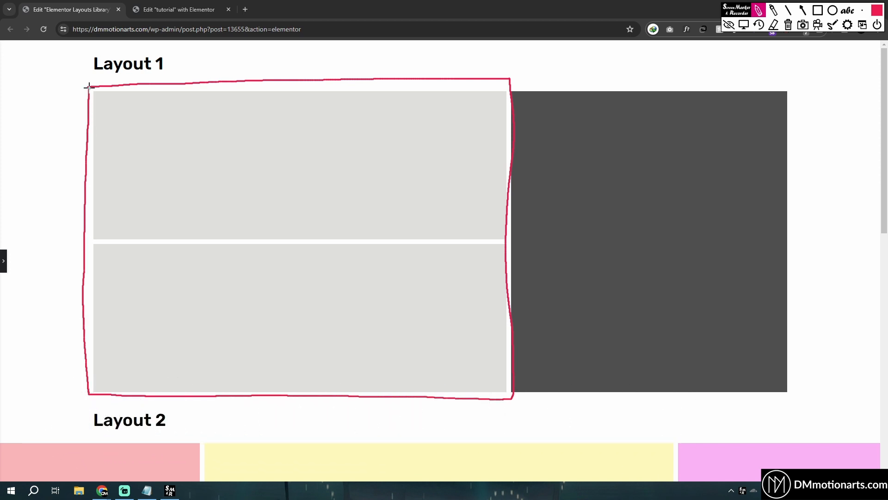
{"action": "left_click_drag", "start_coordinate": [517, 80], "coordinate": [520, 214]}
{"action": "mouse_move", "coordinate": [526, 374]}
{"action": "left_mouse_down"}
{"action": "mouse_move", "coordinate": [674, 405]}
{"action": "mouse_move", "coordinate": [780, 400]}
{"action": "mouse_move", "coordinate": [782, 112]}
{"action": "mouse_move", "coordinate": [511, 83]}
{"action": "left_mouse_up"}
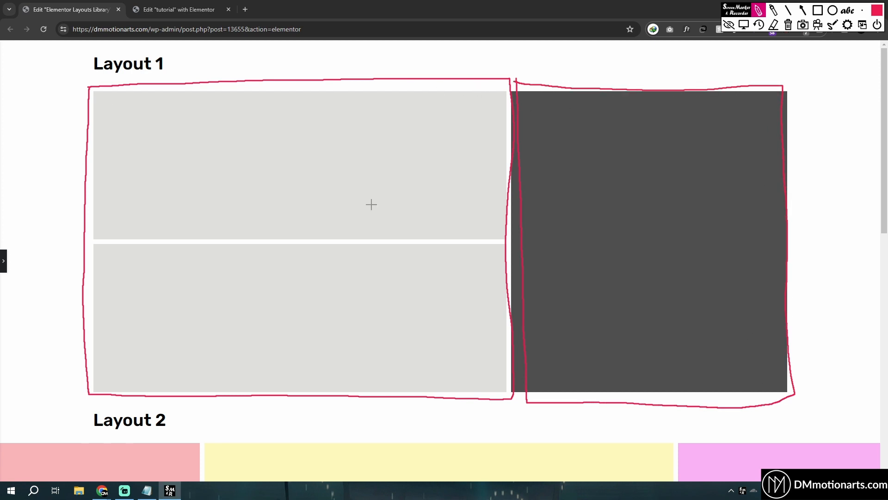
Step: Hide the annotations and add a two-column flexbox container to the "tutorial" page
{"action": "left_click", "coordinate": [744, 24]}
{"action": "left_click", "coordinate": [167, 10]}
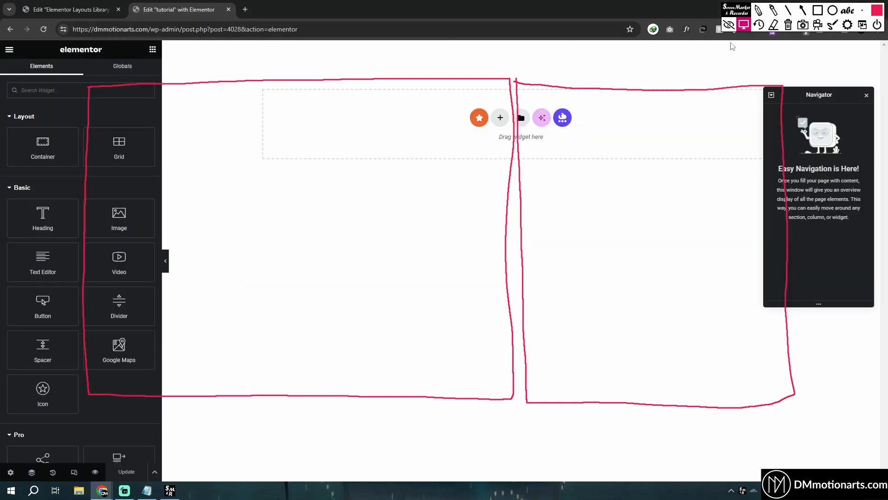
{"action": "left_click", "coordinate": [729, 24]}
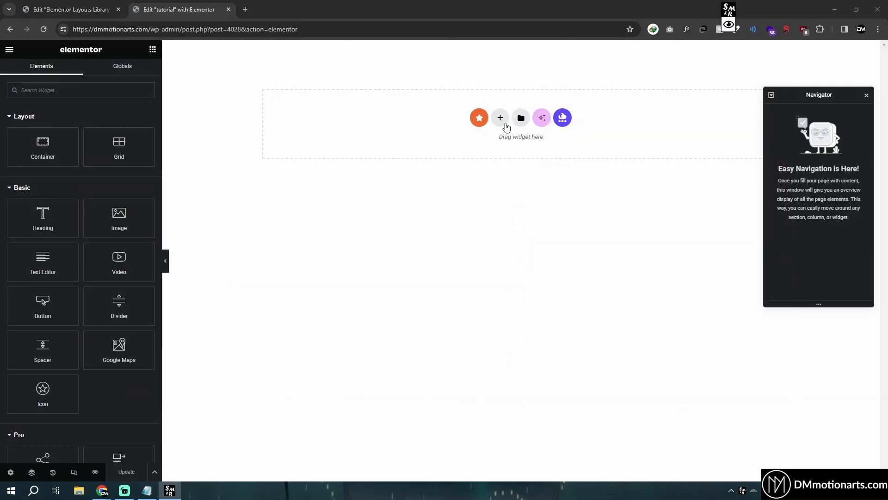
{"action": "left_click", "coordinate": [31, 4]}
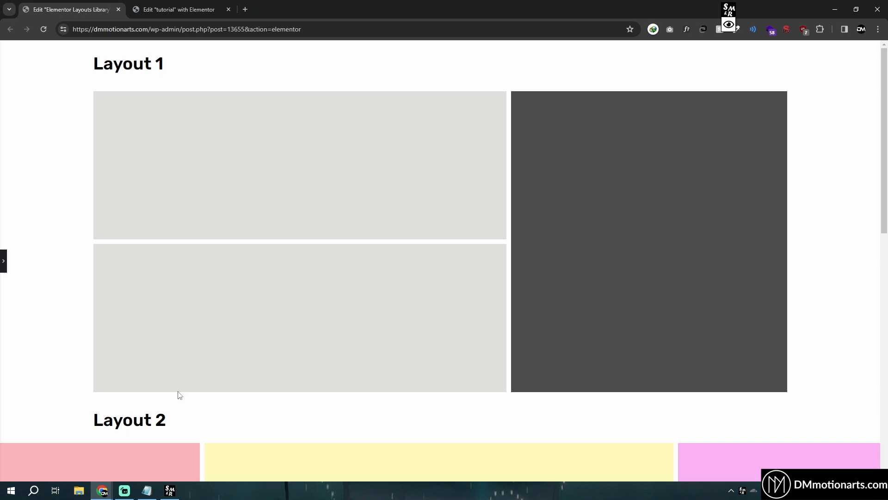
{"action": "left_click", "coordinate": [181, 10]}
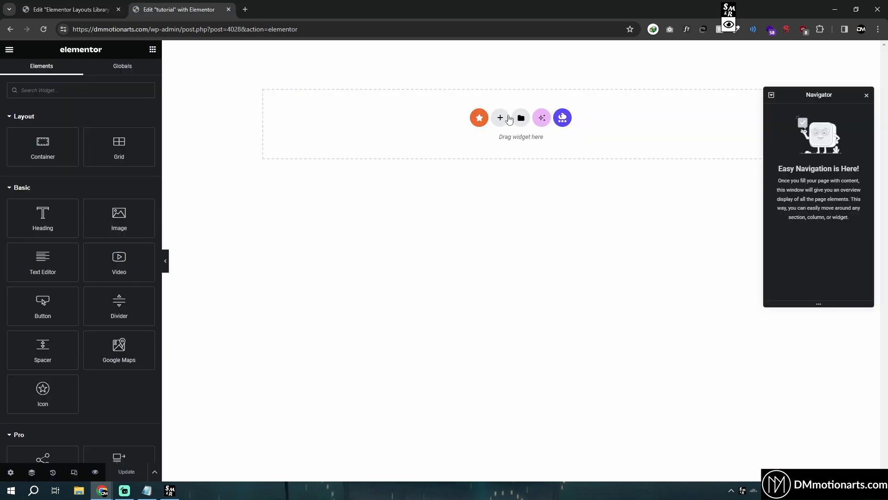
{"action": "left_click", "coordinate": [508, 119]}
{"action": "left_click", "coordinate": [491, 155]}
{"action": "left_click", "coordinate": [495, 138]}
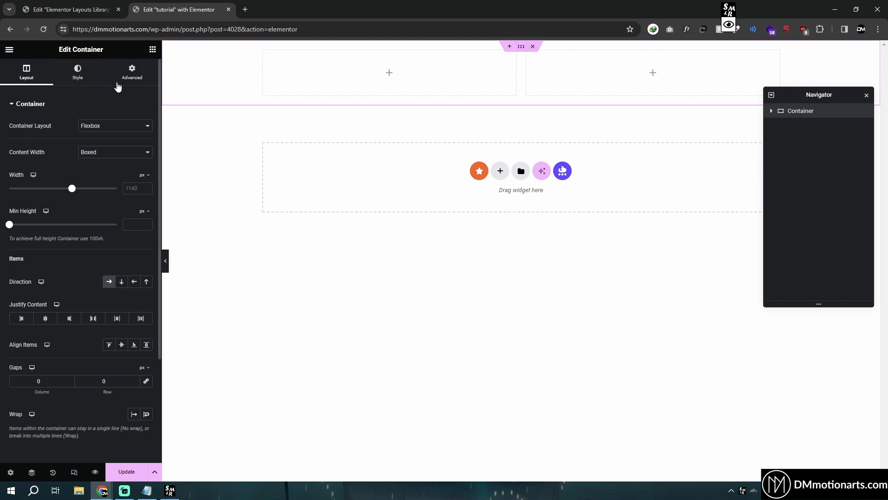
Step: Set the outer container's padding, unlinked, to 100 px top and bottom and 10 px right and left
{"action": "left_click", "coordinate": [126, 77]}
{"action": "left_click", "coordinate": [146, 172]}
{"action": "left_click", "coordinate": [18, 173]}
{"action": "type", "text": "100"}
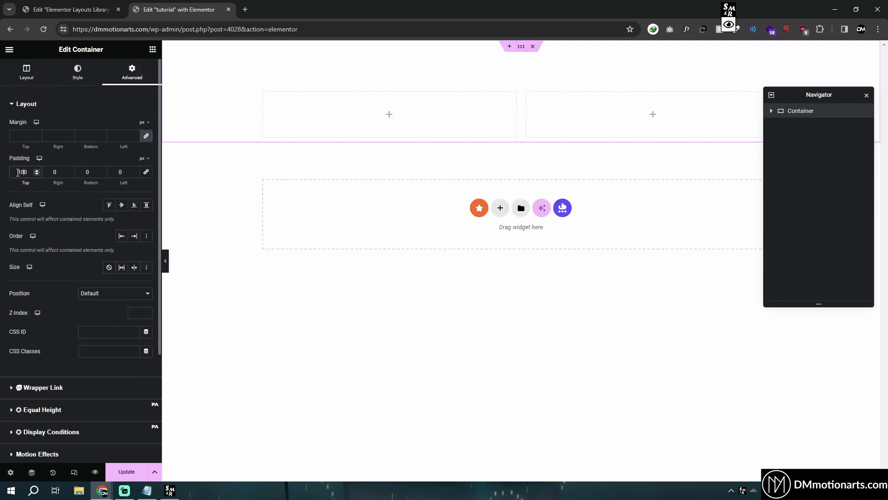
{"action": "type", "text": "0"}
{"action": "key", "text": "BackSpace"}
{"action": "left_click", "coordinate": [86, 172]}
{"action": "type", "text": "100"}
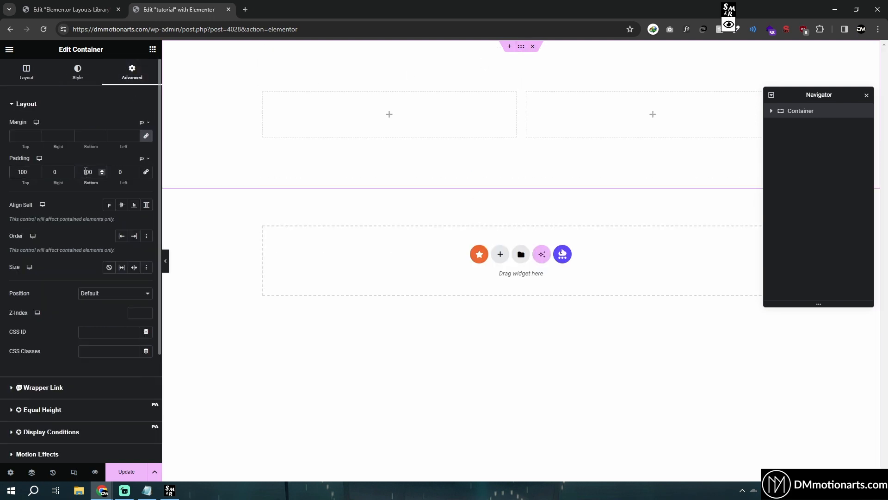
{"action": "left_click", "coordinate": [52, 171]}
{"action": "type", "text": "1"}
{"action": "left_click", "coordinate": [115, 172]}
{"action": "type", "text": "1"}
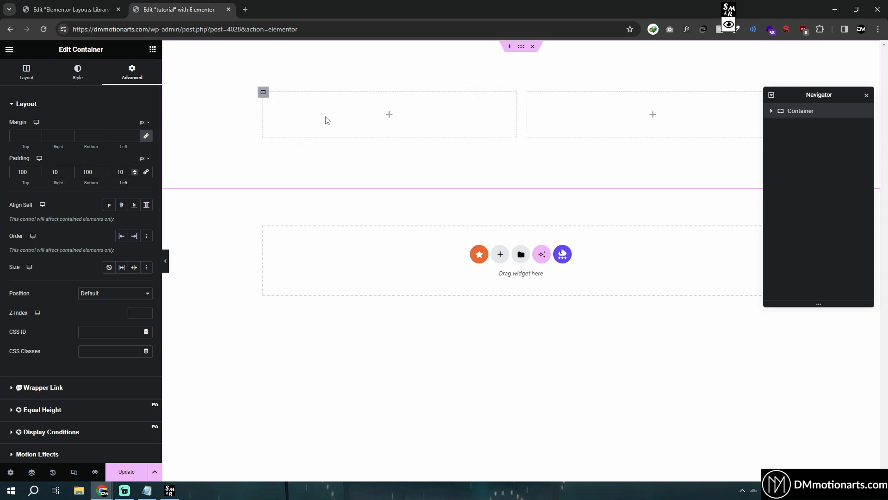
Step: Clear the outlines on the Layout 1 reference and draw an arrow from the upper light block down to the lower one
{"action": "left_click", "coordinate": [83, 4]}
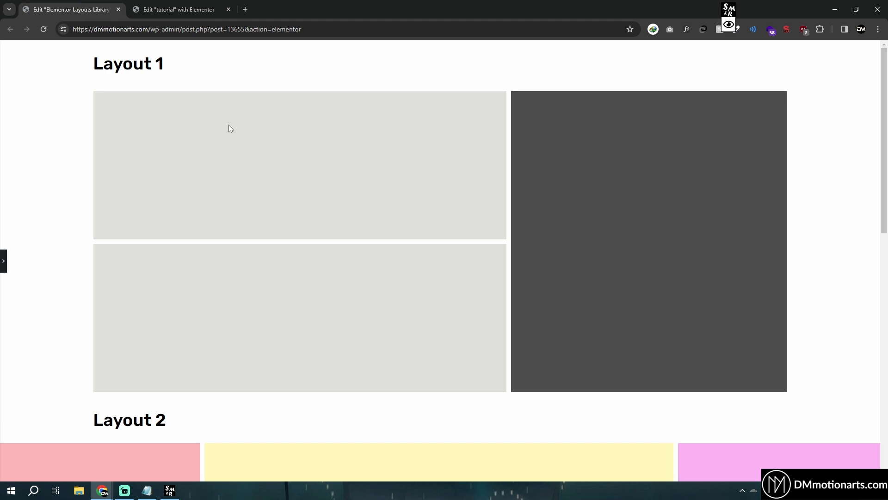
{"action": "left_click", "coordinate": [185, 2]}
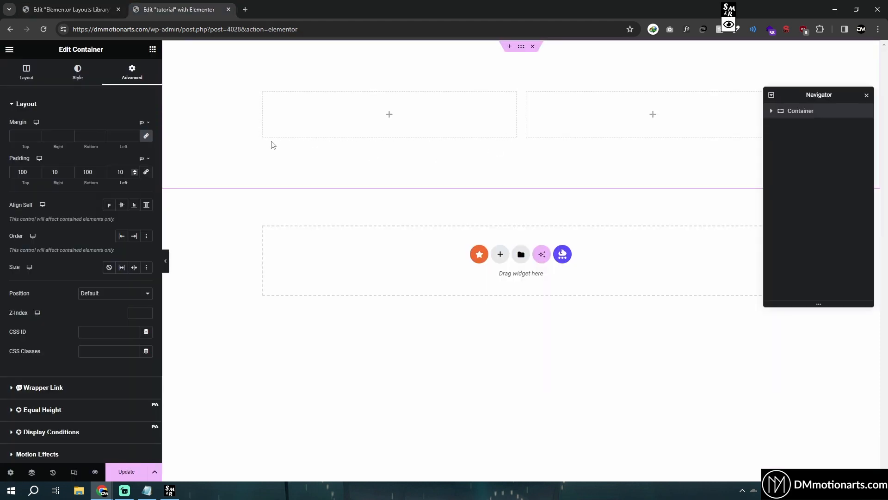
{"action": "left_click", "coordinate": [102, 5]}
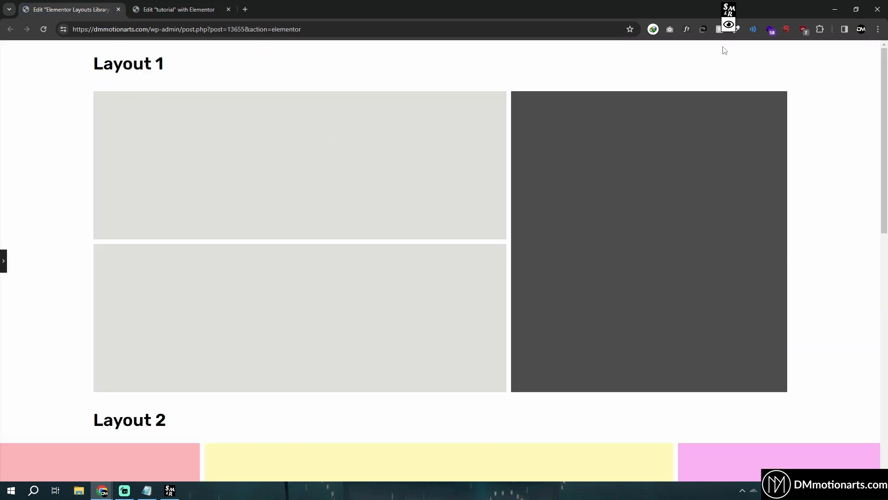
{"action": "left_click", "coordinate": [729, 26]}
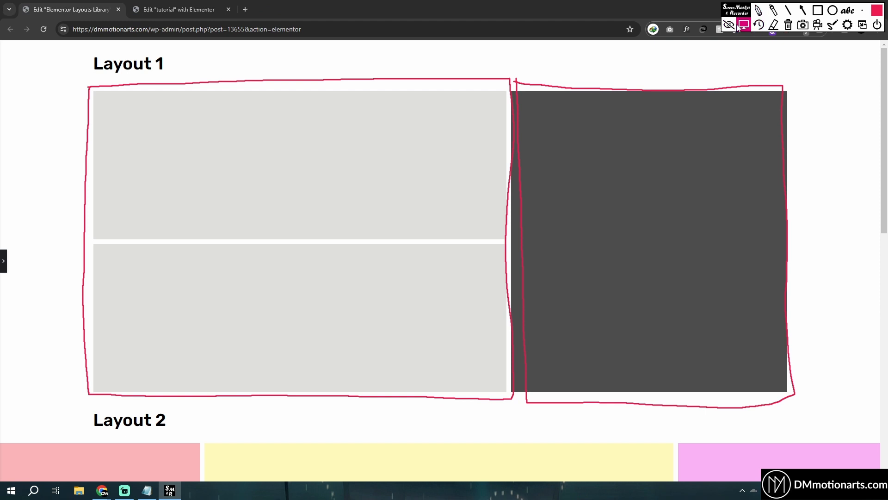
{"action": "left_click", "coordinate": [788, 25]}
{"action": "left_click", "coordinate": [759, 10]}
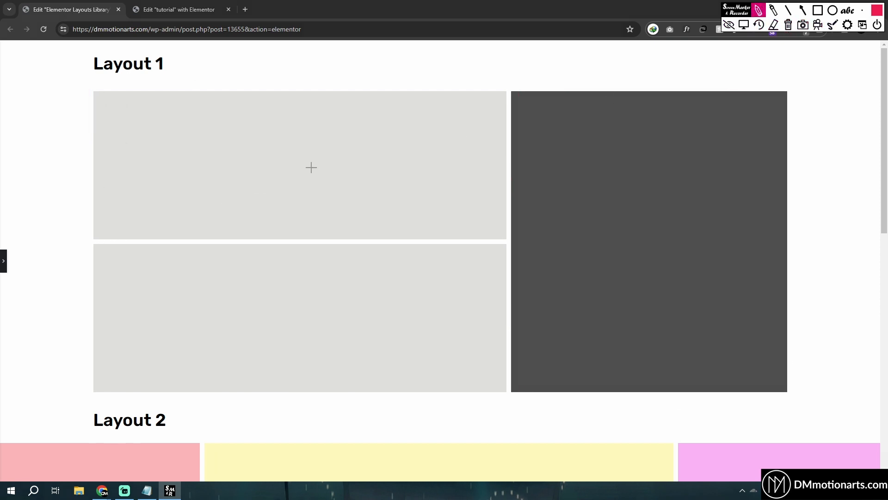
{"action": "mouse_move", "coordinate": [297, 150]}
{"action": "left_mouse_down"}
{"action": "mouse_move", "coordinate": [303, 324]}
{"action": "mouse_move", "coordinate": [325, 302]}
{"action": "left_mouse_up"}
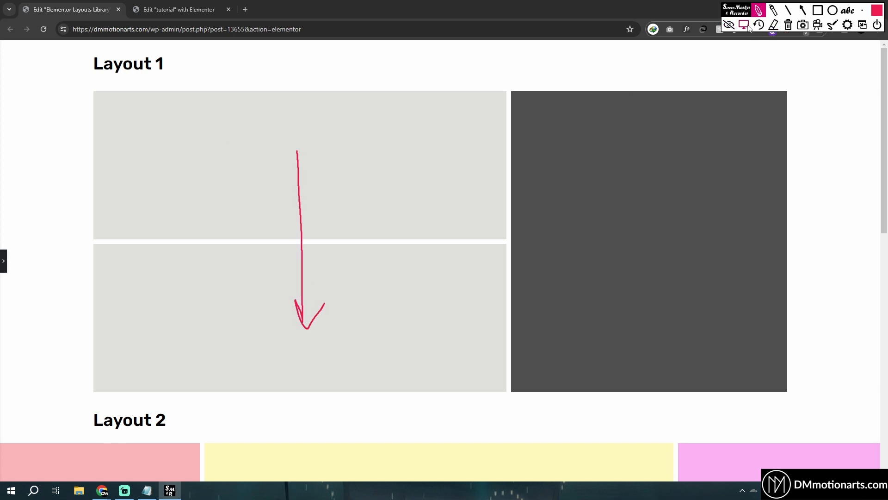
Step: Return to the "tutorial" page, add a container inside the left column and duplicate it beneath
{"action": "left_click", "coordinate": [744, 25]}
{"action": "left_click", "coordinate": [178, 10]}
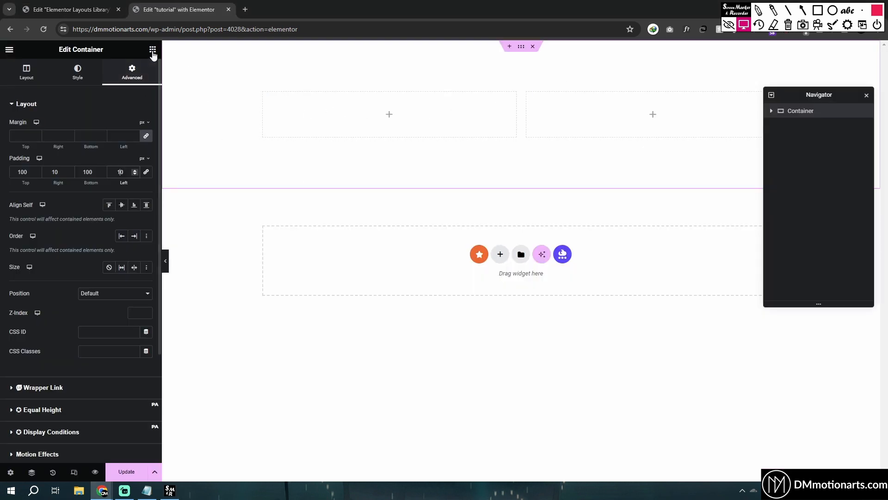
{"action": "left_click", "coordinate": [153, 50]}
{"action": "left_click_drag", "start_coordinate": [75, 160], "coordinate": [378, 118]}
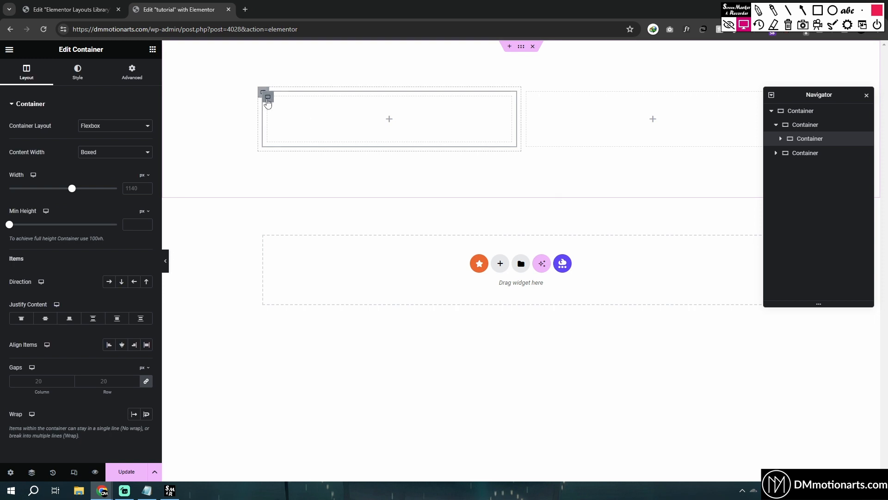
{"action": "right_click", "coordinate": [262, 96]}
{"action": "left_click", "coordinate": [278, 123]}
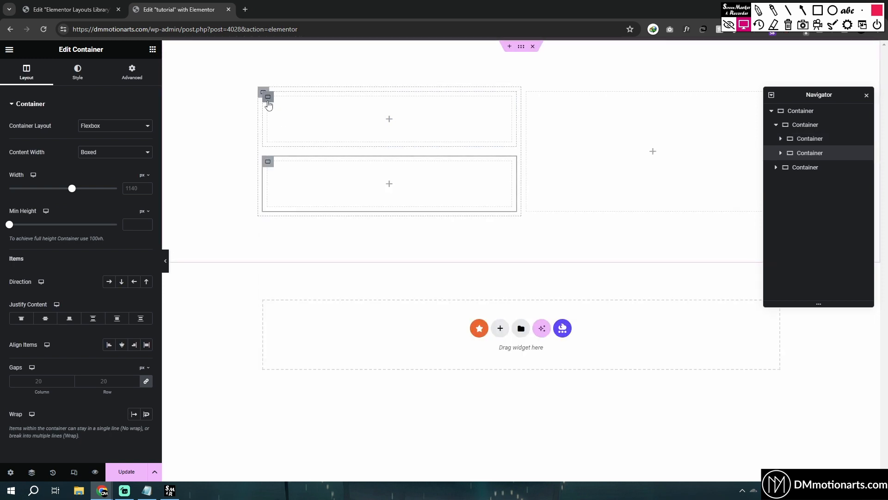
Step: Check the Layout 1 reference and set the outer container's boxed width to 1500 px
{"action": "left_click", "coordinate": [262, 92]}
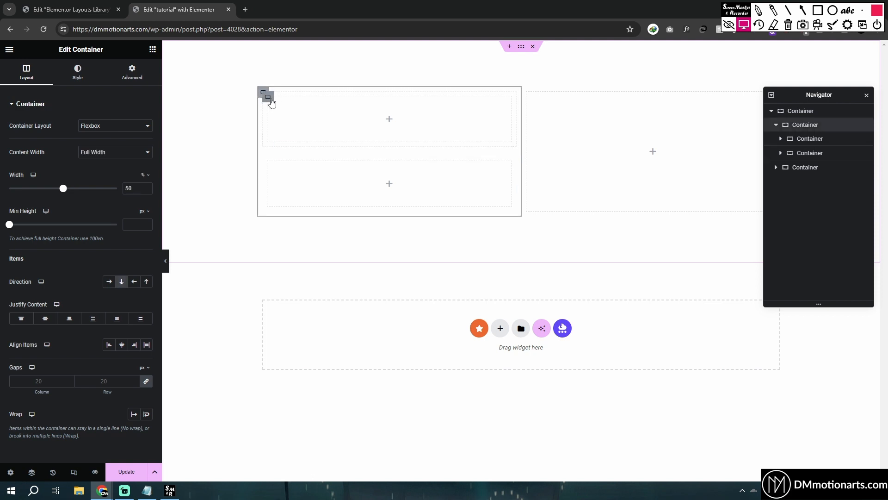
{"action": "left_click", "coordinate": [98, 7]}
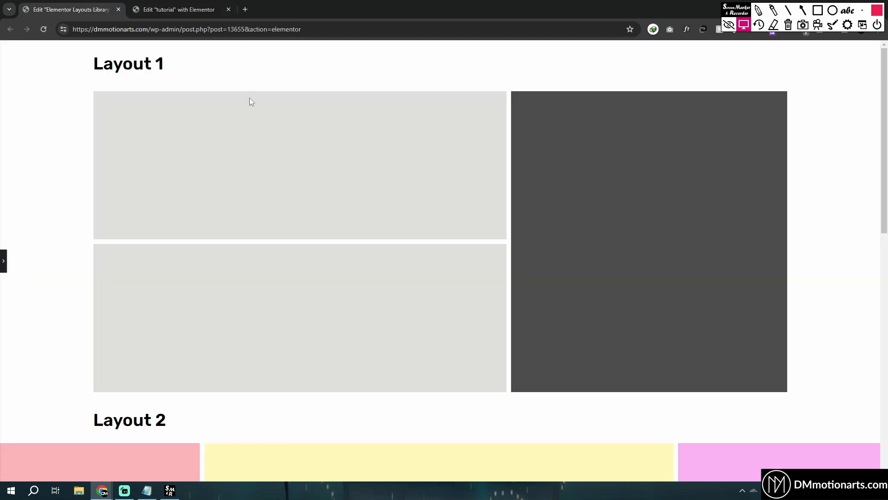
{"action": "left_click", "coordinate": [178, 9]}
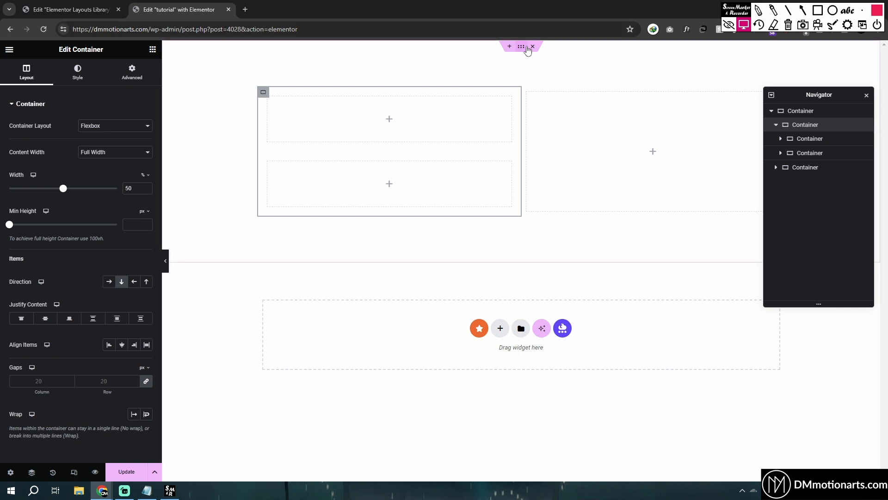
{"action": "left_click", "coordinate": [523, 46]}
{"action": "left_click", "coordinate": [37, 78]}
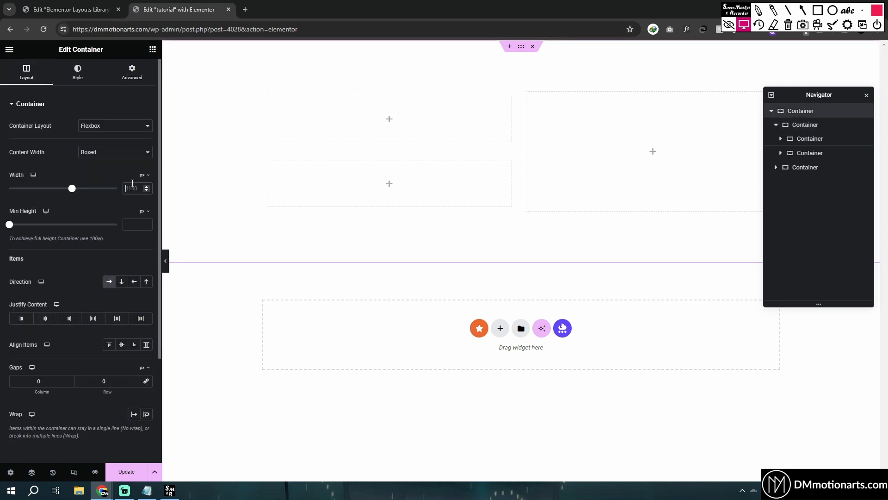
{"action": "type", "text": "1500"}
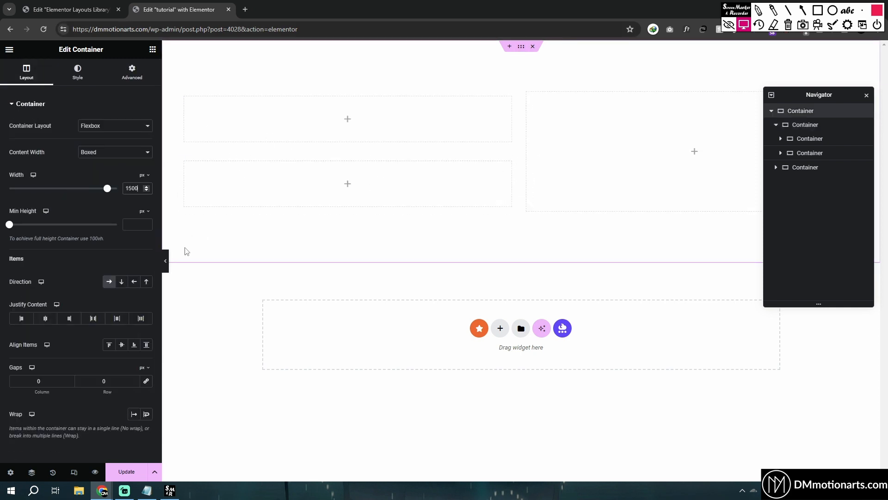
Step: Give the upper inner container in the left column a solid light pink background
{"action": "left_click", "coordinate": [184, 97]}
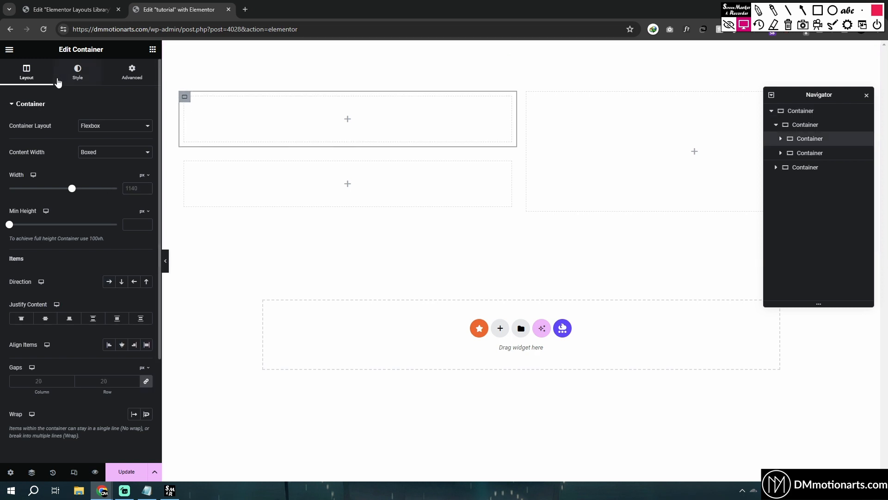
{"action": "left_click", "coordinate": [78, 73]}
{"action": "left_click", "coordinate": [147, 165]}
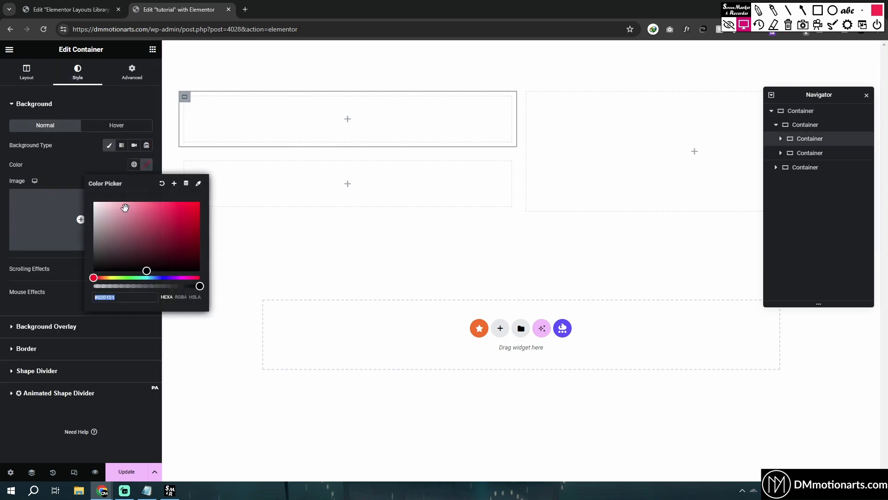
{"action": "left_click_drag", "start_coordinate": [126, 207], "coordinate": [133, 201]}
Step: Copy the pink container's style and paste it onto the lower inner container
{"action": "right_click", "coordinate": [185, 102]}
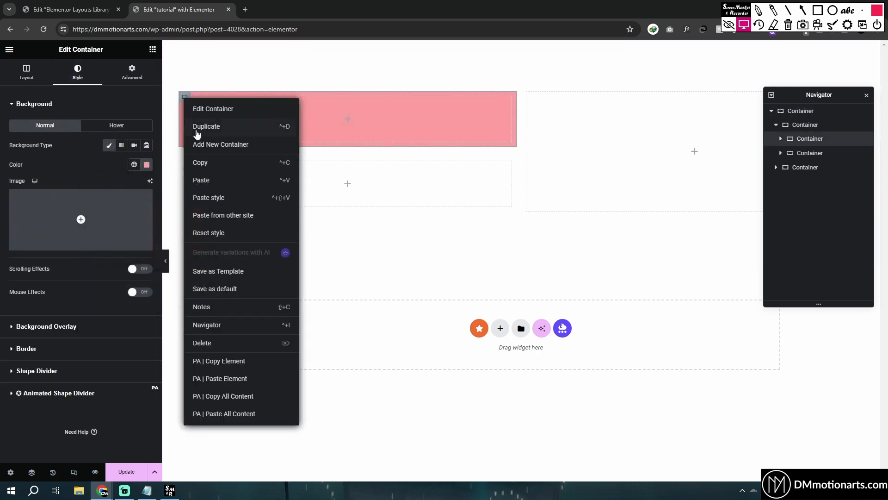
{"action": "left_click", "coordinate": [184, 164]}
{"action": "right_click", "coordinate": [184, 163]}
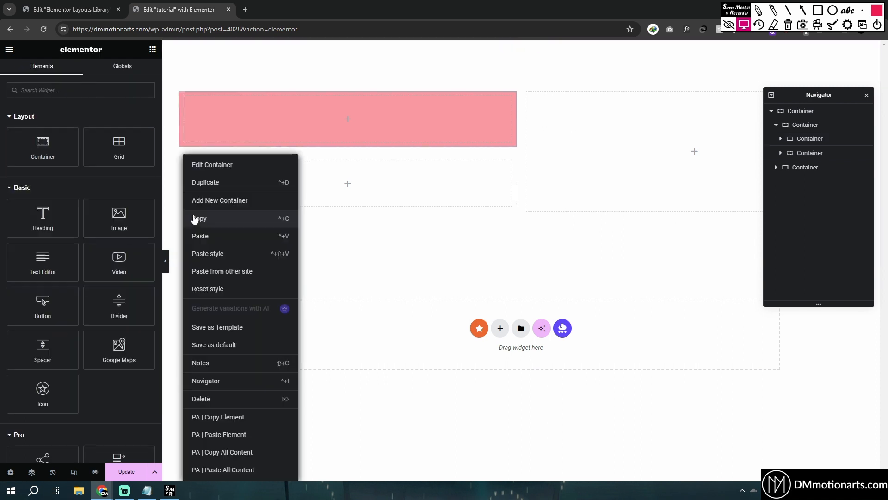
{"action": "left_click", "coordinate": [249, 253]}
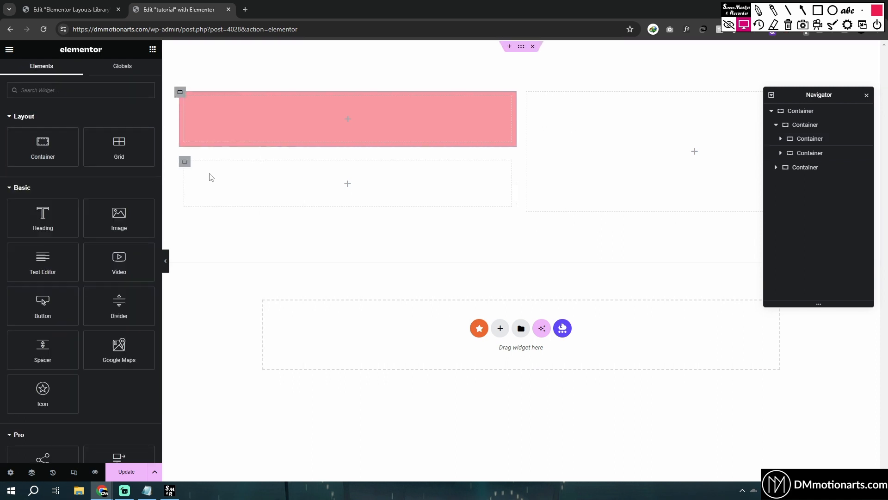
Step: Give the left column container a solid dark grey background, #525252
{"action": "left_click", "coordinate": [180, 92]}
{"action": "left_click", "coordinate": [74, 74]}
{"action": "left_click", "coordinate": [108, 145]}
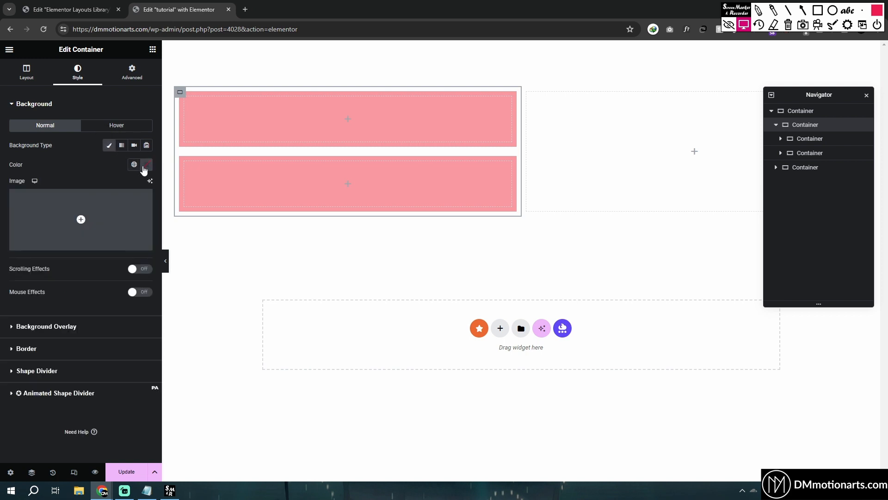
{"action": "left_click", "coordinate": [147, 164]}
{"action": "left_click_drag", "start_coordinate": [105, 270], "coordinate": [92, 250]}
{"action": "left_click", "coordinate": [356, 172]}
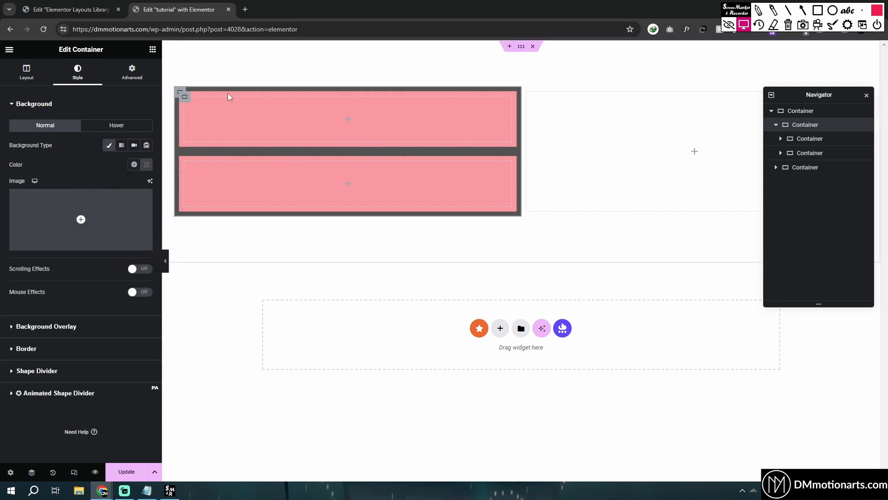
{"action": "left_click", "coordinate": [147, 164]}
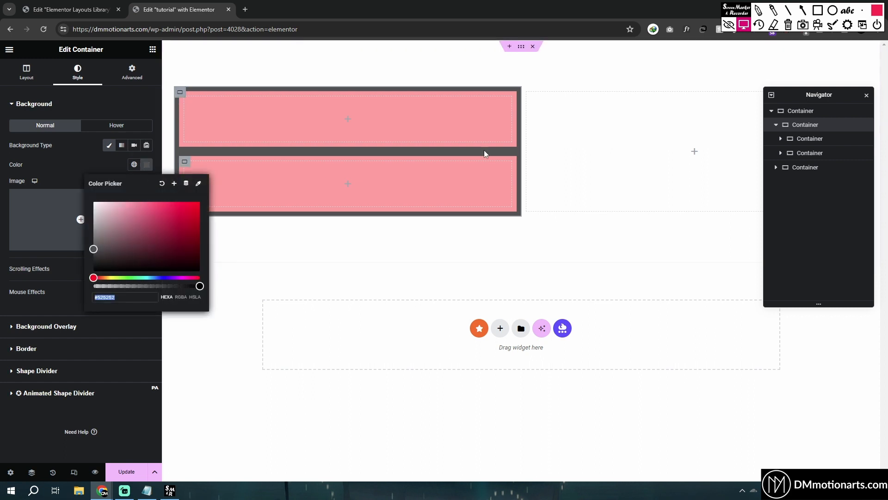
Step: Give the right column container a solid dark grey background matching the left column
{"action": "left_click", "coordinate": [527, 91]}
{"action": "left_click", "coordinate": [78, 72]}
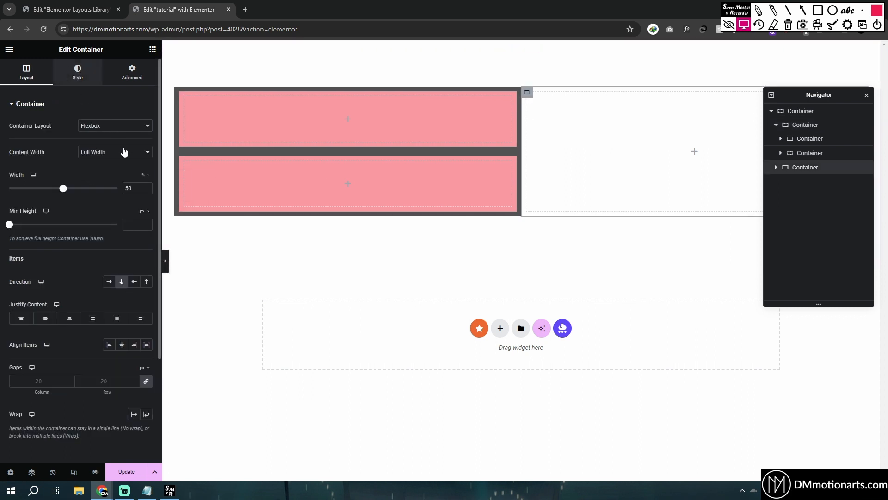
{"action": "left_click", "coordinate": [110, 145]}
{"action": "left_click", "coordinate": [146, 164]}
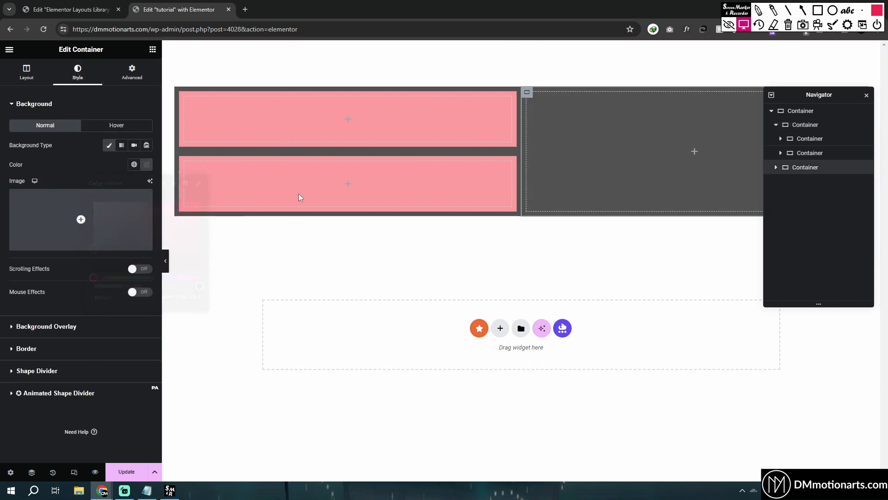
Step: Move the floating structure tree off the layout and set the outer container's column and row gaps to 20 px
{"action": "left_click_drag", "start_coordinate": [805, 99], "coordinate": [745, 255]}
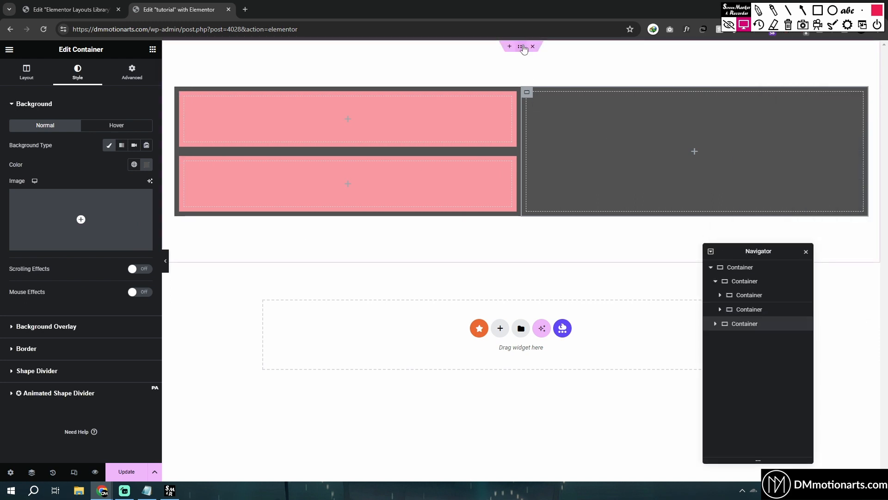
{"action": "left_click", "coordinate": [522, 47]}
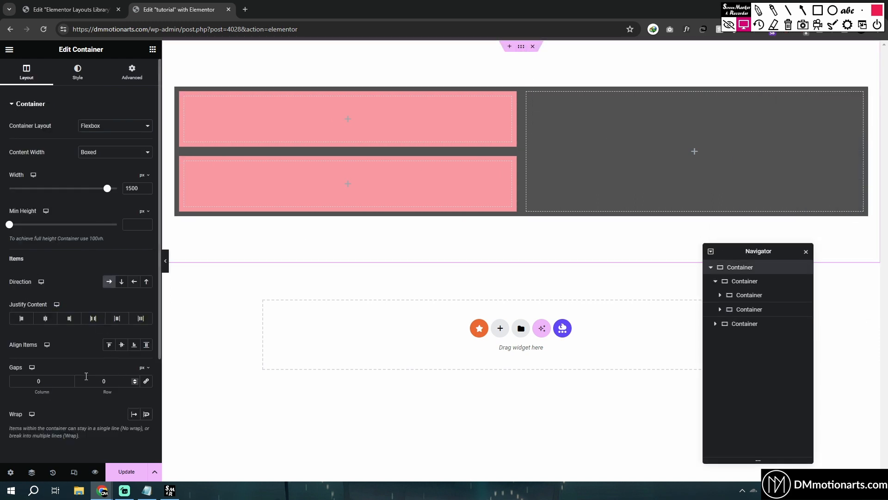
{"action": "left_click", "coordinate": [31, 384]}
{"action": "type", "text": "2"}
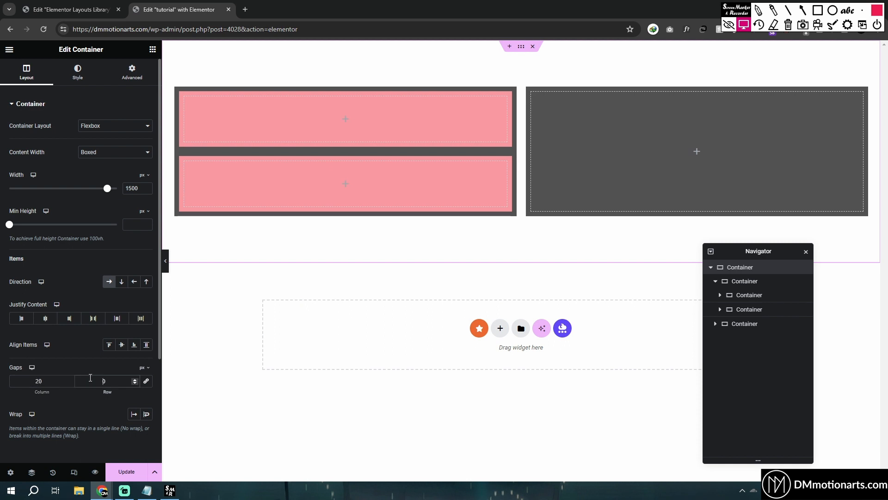
{"action": "type", "text": "20"}
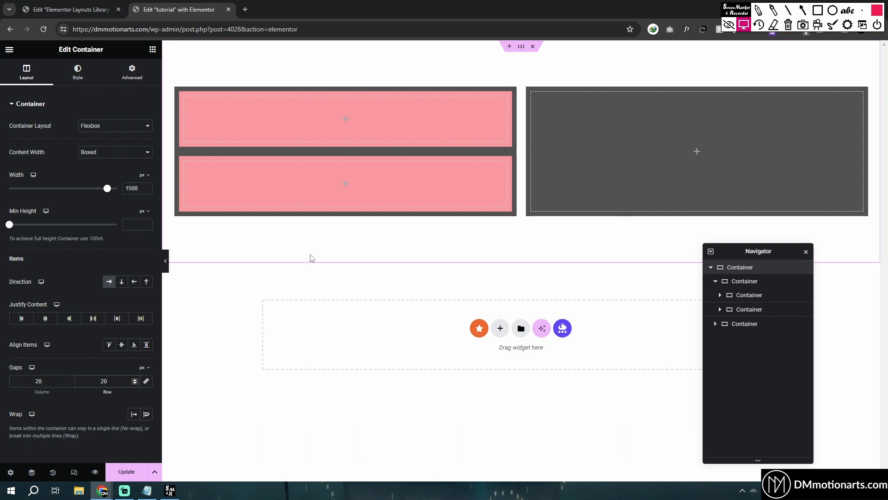
Step: Check the Layout 1 reference and set the left column container's minimum height to 500 px
{"action": "left_click", "coordinate": [66, 6]}
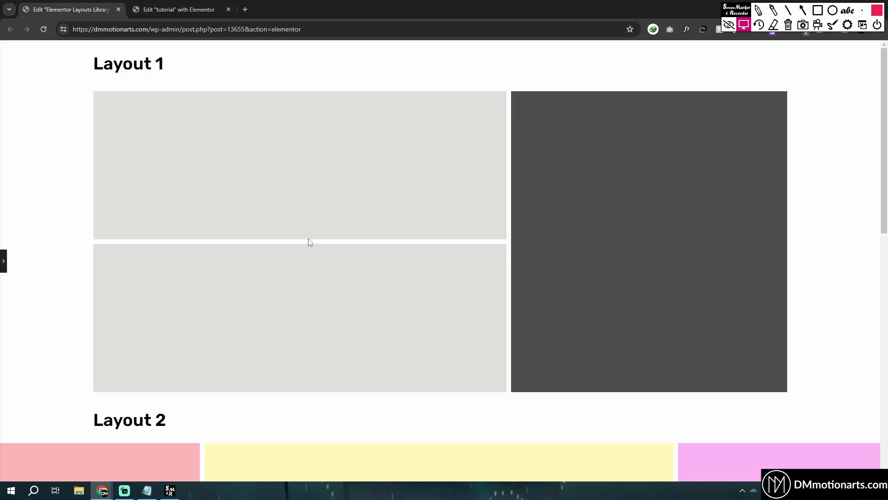
{"action": "left_click", "coordinate": [190, 8]}
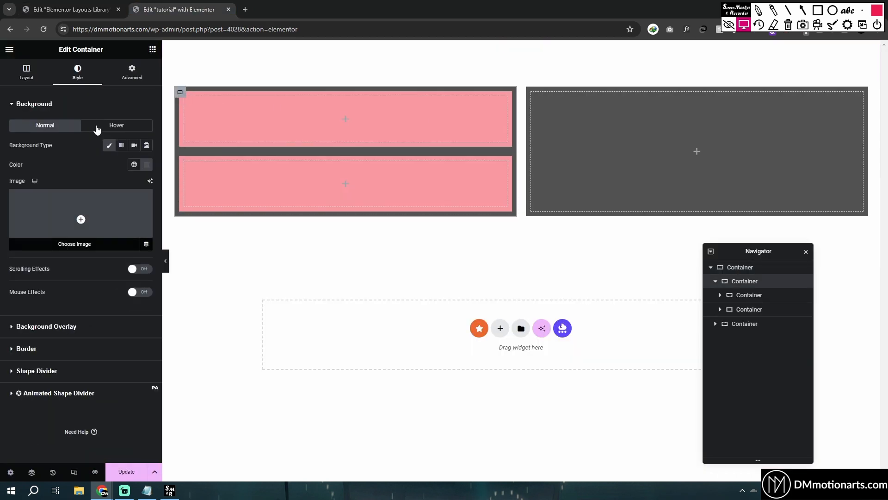
{"action": "left_click", "coordinate": [27, 66]}
{"action": "left_click", "coordinate": [131, 224]}
{"action": "type", "text": "500"}
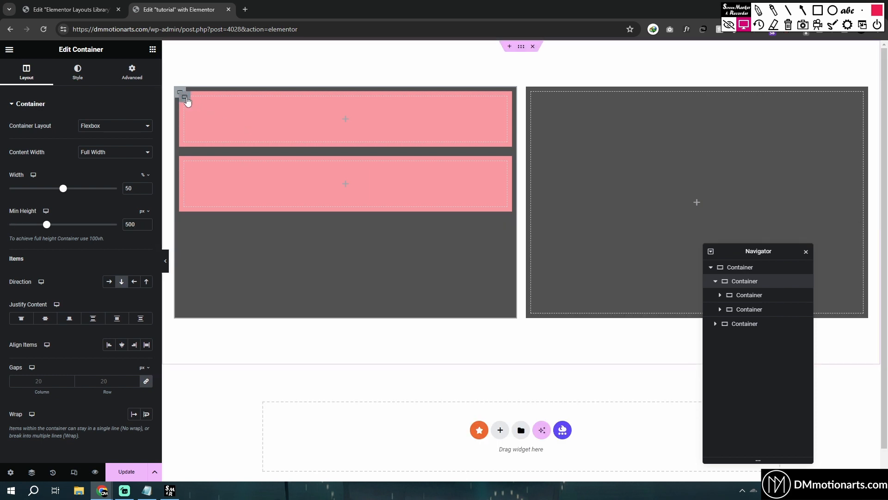
Step: Set the size of the upper and lower pink containers to Grow so they fill the left column
{"action": "left_click", "coordinate": [186, 100]}
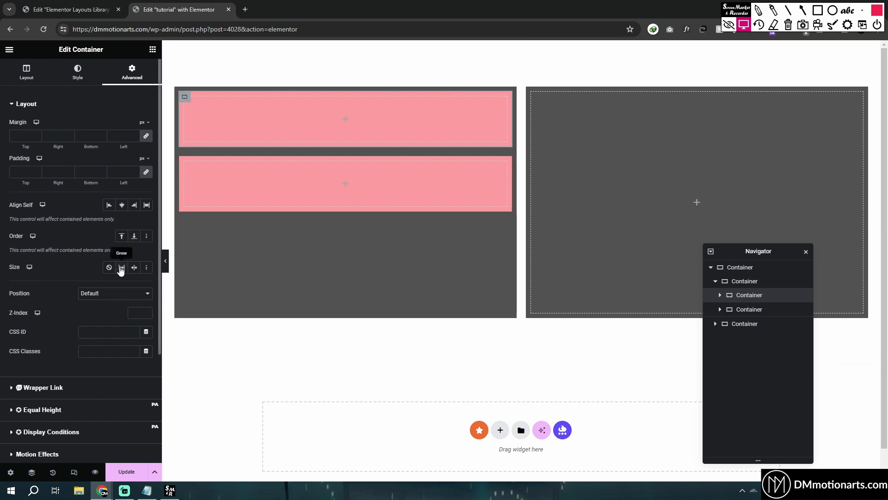
{"action": "left_click", "coordinate": [121, 267]}
{"action": "left_click", "coordinate": [121, 267]}
{"action": "left_click", "coordinate": [121, 267]}
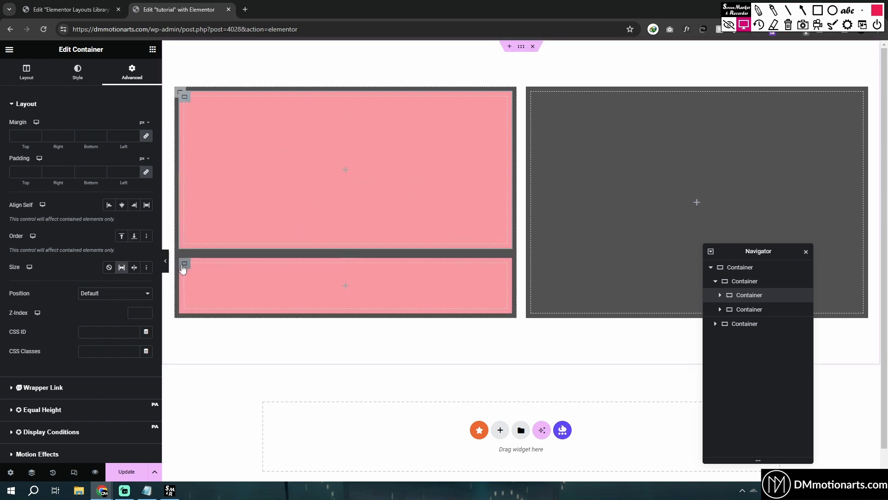
{"action": "left_click", "coordinate": [185, 263]}
{"action": "left_click", "coordinate": [129, 79]}
{"action": "left_click", "coordinate": [122, 267]}
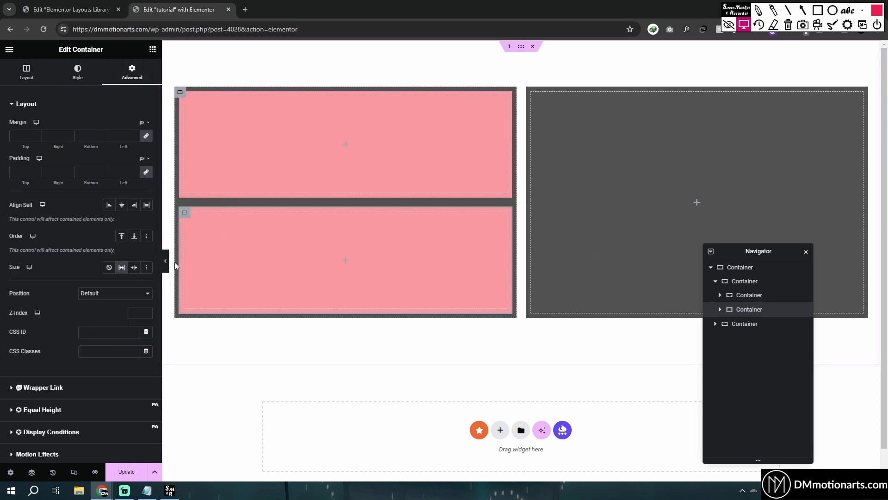
Step: Remove the Grow sizing from both pink containers and clear the left column container's minimum height
{"action": "left_click", "coordinate": [121, 267]}
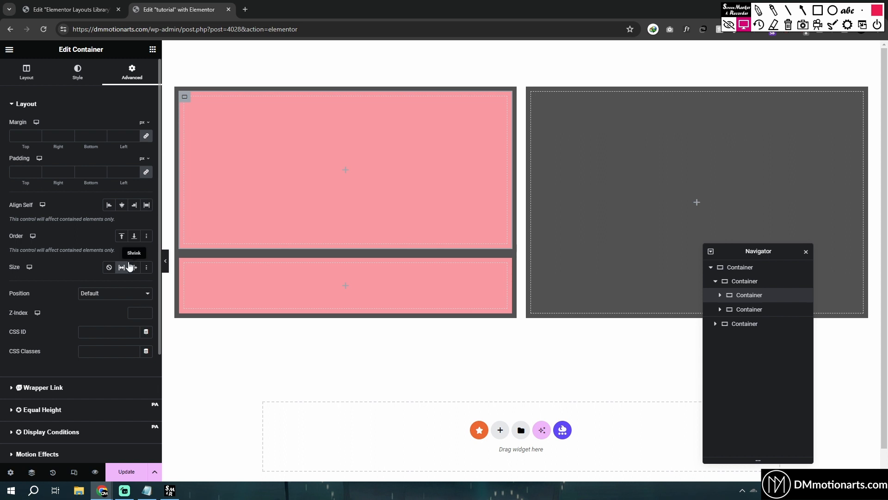
{"action": "left_click", "coordinate": [129, 266]}
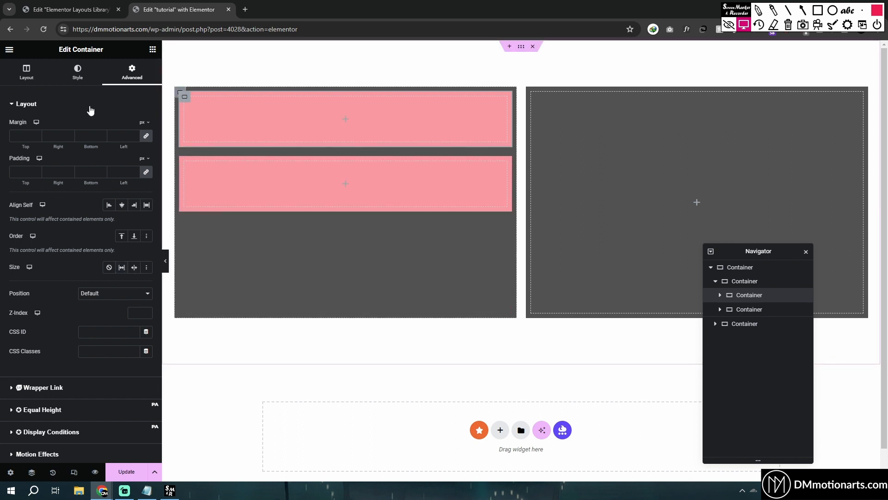
{"action": "left_click", "coordinate": [14, 70]}
{"action": "double_click", "coordinate": [133, 224]}
{"action": "key", "text": "BackSpace"}
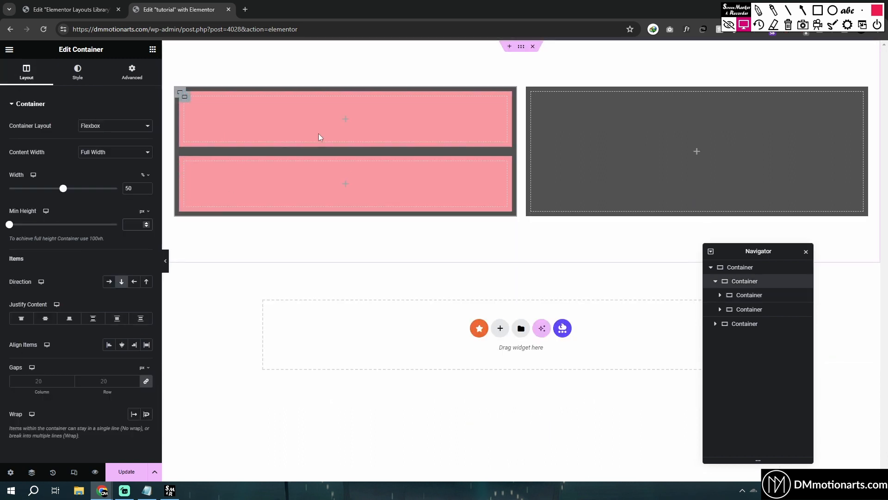
Step: Try a Heading widget inside the upper pink container and delete it again
{"action": "left_click", "coordinate": [152, 49]}
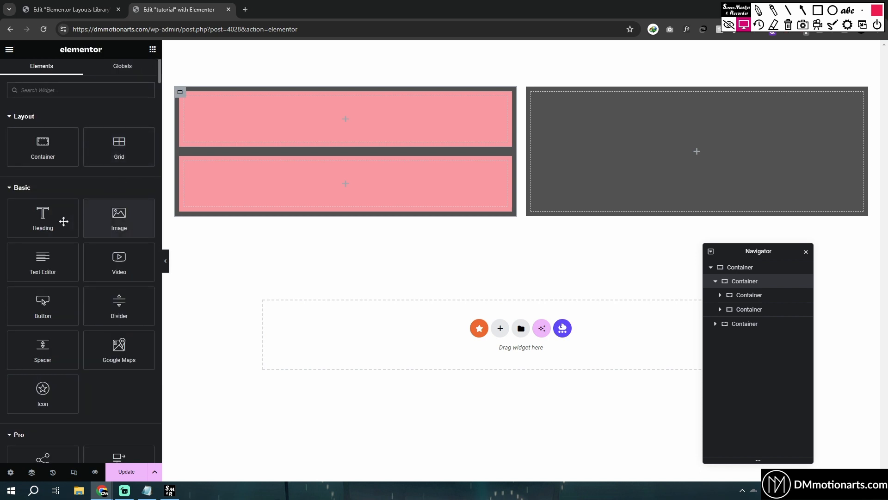
{"action": "left_click_drag", "start_coordinate": [44, 215], "coordinate": [319, 127]}
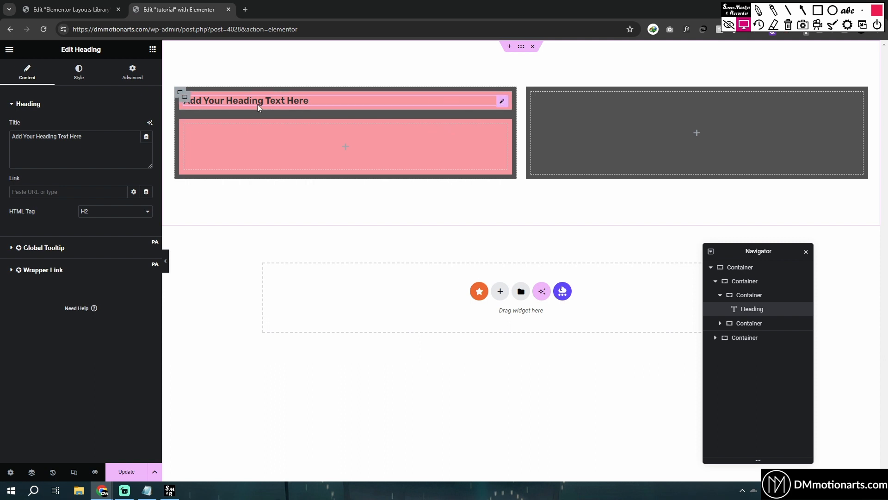
{"action": "key", "text": "Delete"}
Step: Set the left column container's minimum height to 500 px and size both of its pink containers to Grow
{"action": "left_click", "coordinate": [180, 92]}
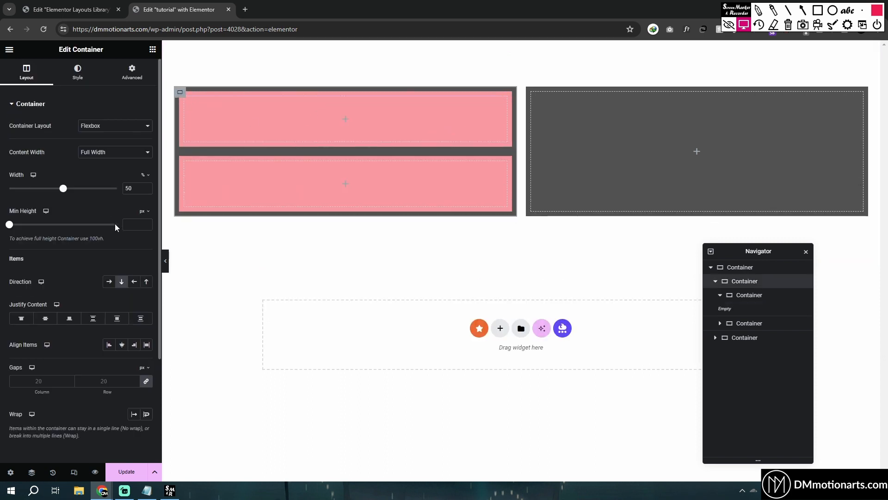
{"action": "type", "text": "00"}
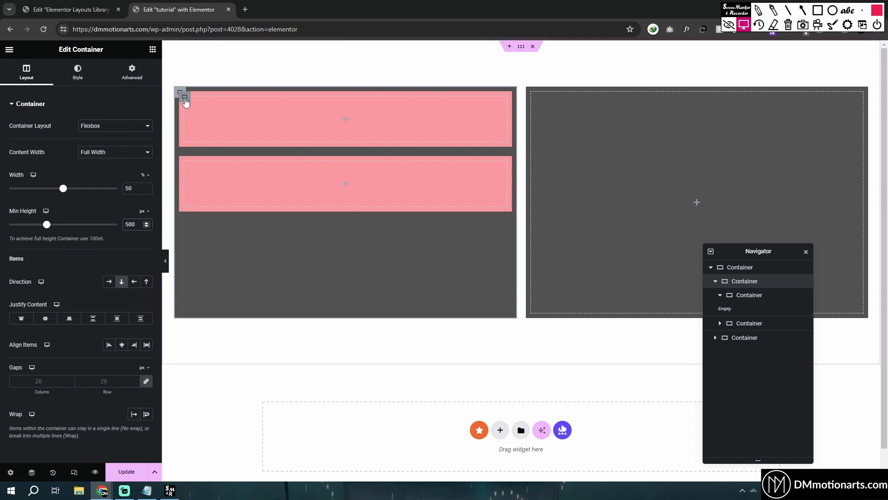
{"action": "left_click", "coordinate": [184, 96]}
{"action": "left_click", "coordinate": [131, 72]}
{"action": "left_click", "coordinate": [121, 267]}
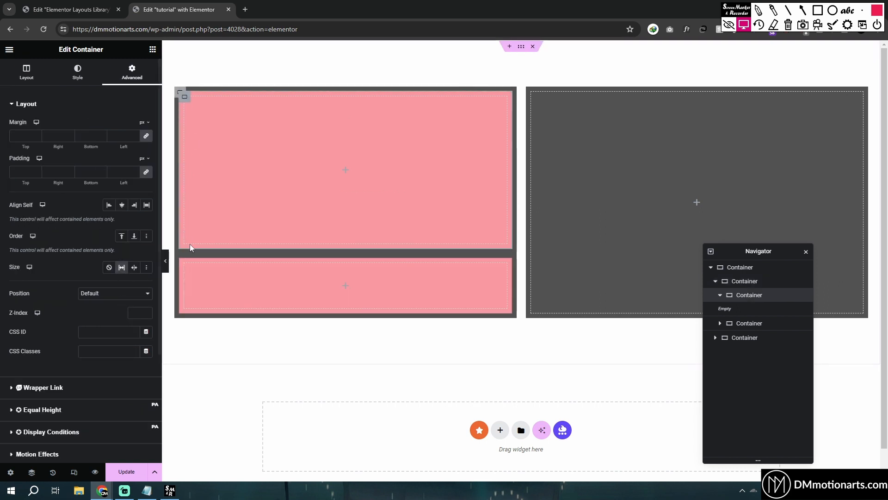
{"action": "left_click", "coordinate": [130, 268]}
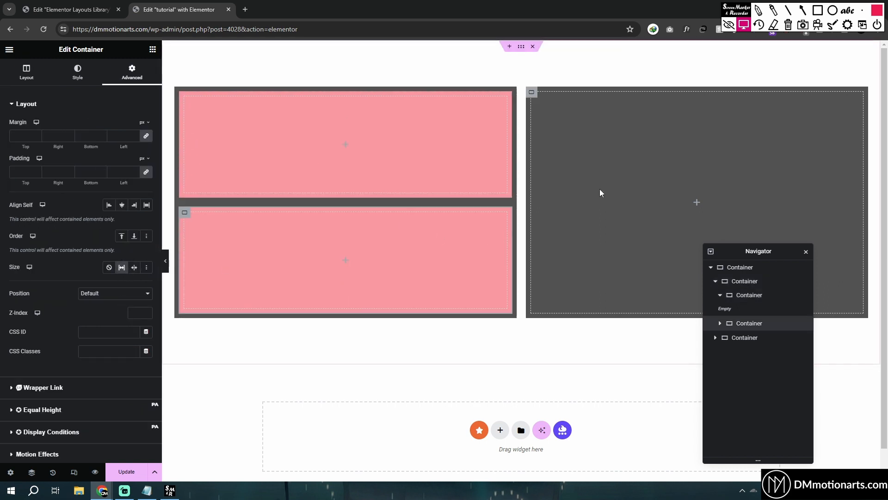
Step: Compare the layout with the Layout 1 reference and set the outer container's linked column and row gaps to 10 px
{"action": "key", "text": "ctrl+Tab"}
{"action": "key", "text": "ctrl+Tab"}
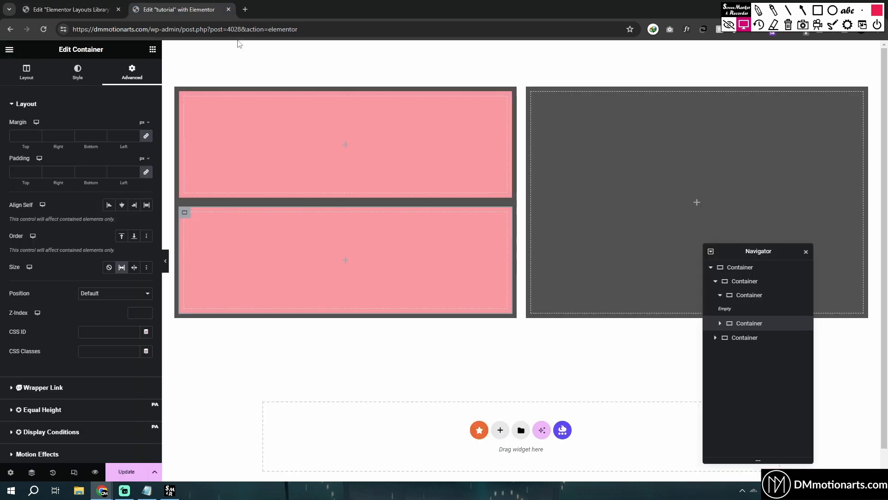
{"action": "left_click", "coordinate": [165, 261]}
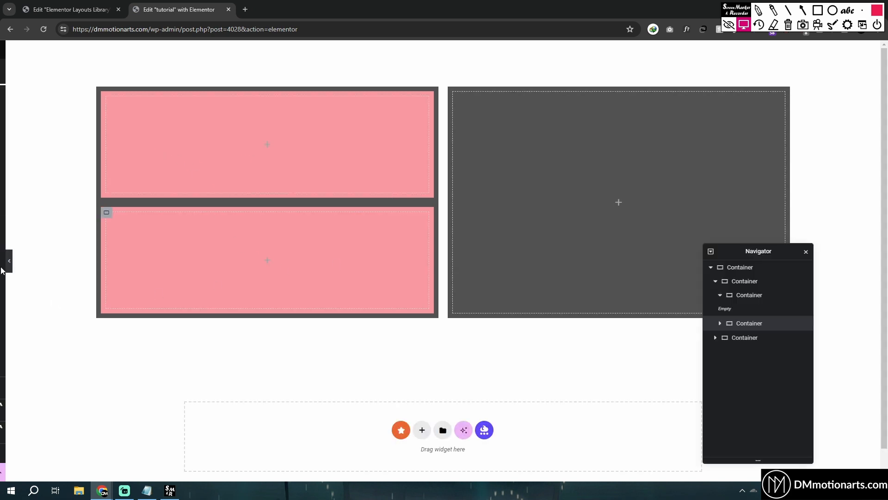
{"action": "left_click", "coordinate": [62, 4]}
{"action": "key", "text": "ctrl+Tab"}
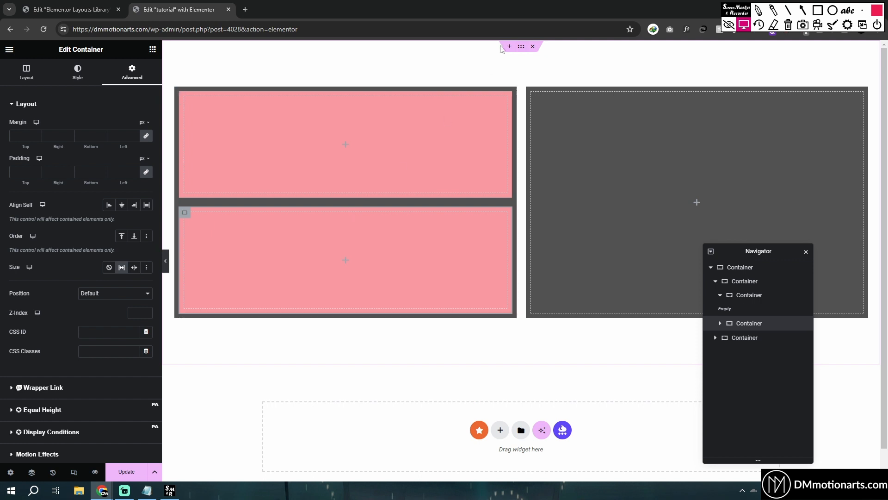
{"action": "left_click", "coordinate": [521, 46]}
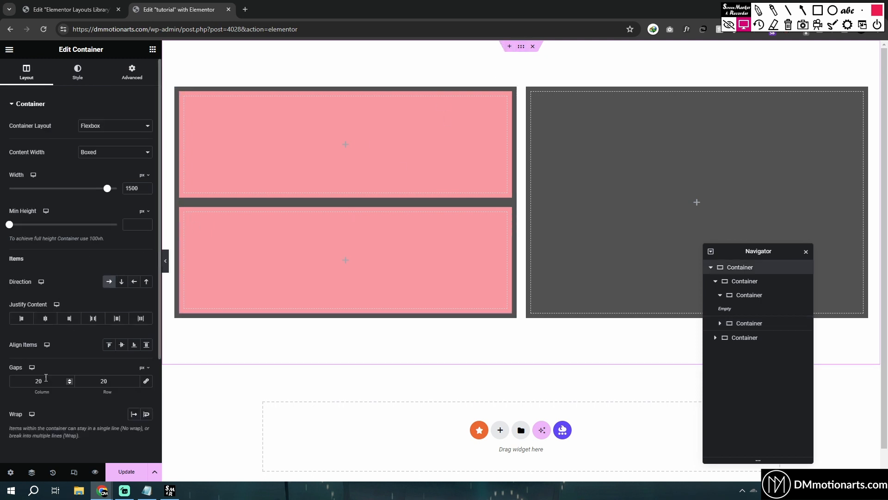
{"action": "left_click", "coordinate": [145, 382]}
{"action": "double_click", "coordinate": [103, 381]}
{"action": "type", "text": "10"}
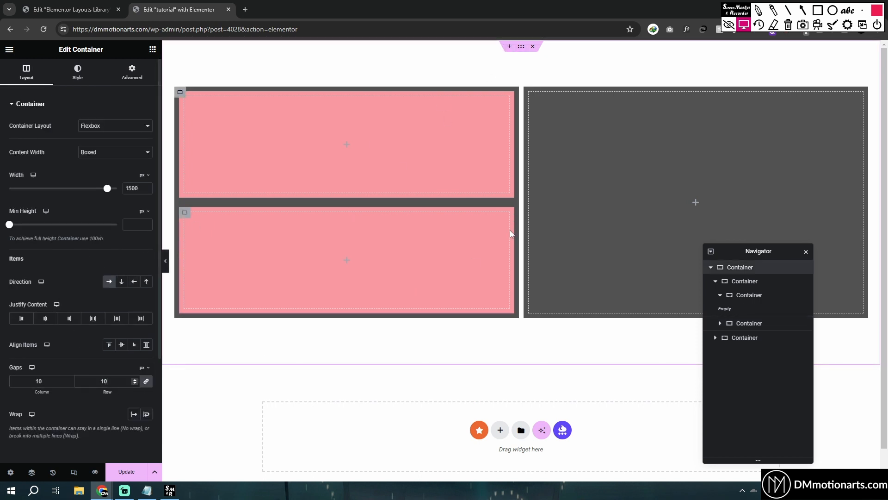
Step: Remove the dark grey background from the left column container
{"action": "left_click", "coordinate": [180, 92]}
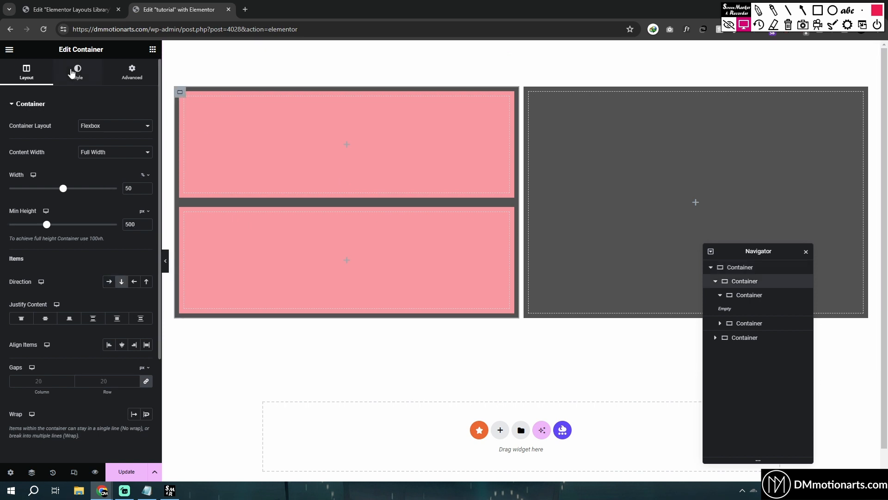
{"action": "left_click", "coordinate": [77, 72]}
{"action": "left_click", "coordinate": [109, 144]}
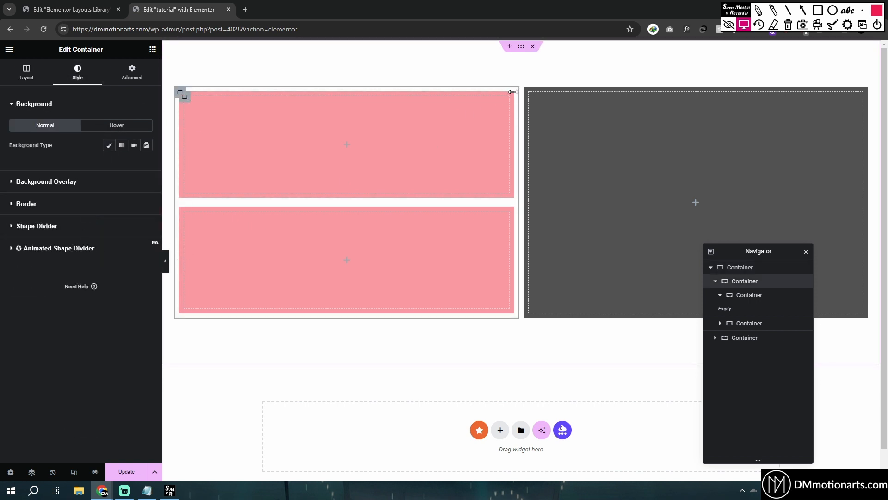
Step: Set the left column container's padding to 0 on all sides and preview the layout without the editing panel
{"action": "left_click", "coordinate": [131, 72]}
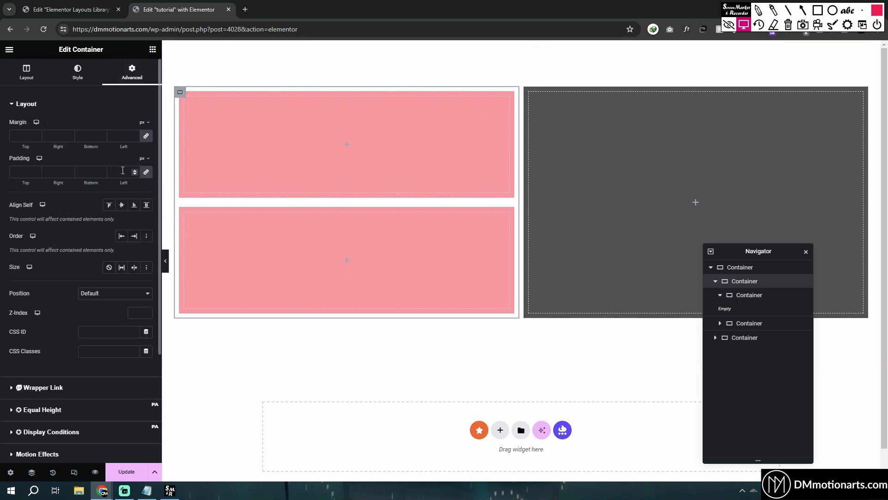
{"action": "left_click", "coordinate": [123, 171]}
{"action": "type", "text": "0"}
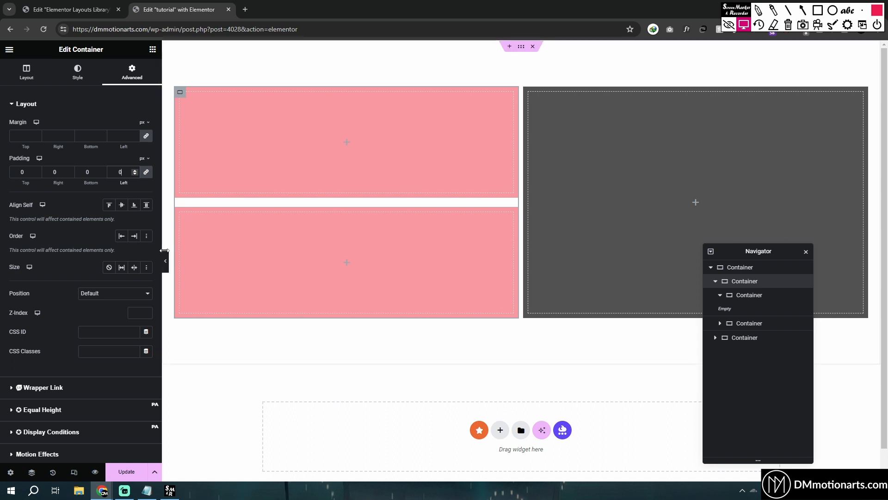
{"action": "left_click", "coordinate": [165, 261]}
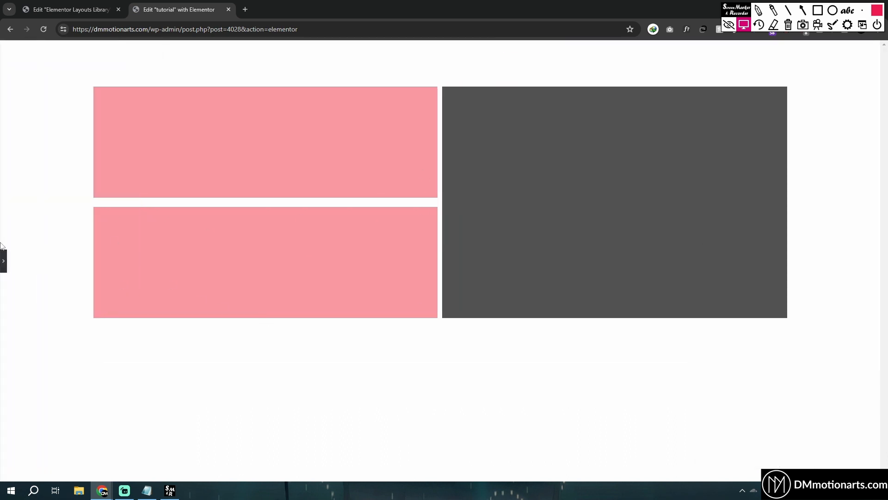
{"action": "left_click", "coordinate": [3, 261]}
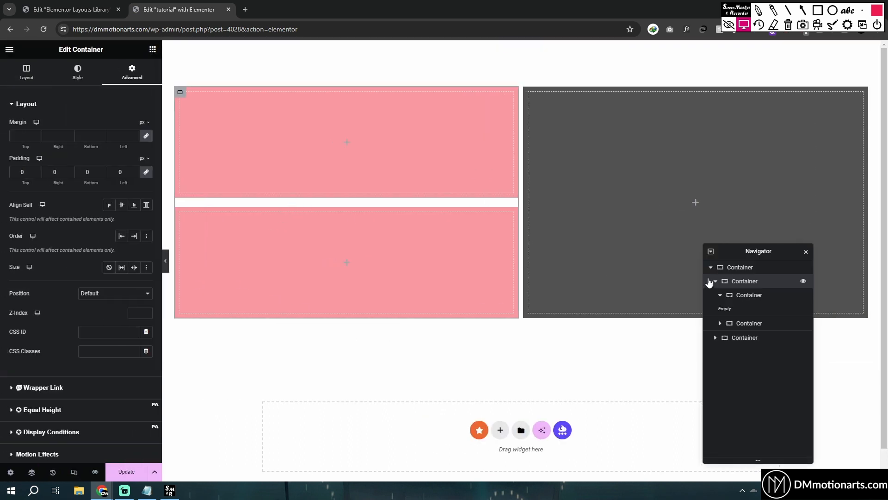
Step: Switch the selection between the left column container and its upper pink container, collapsing the column in the structure tree
{"action": "left_click", "coordinate": [715, 281]}
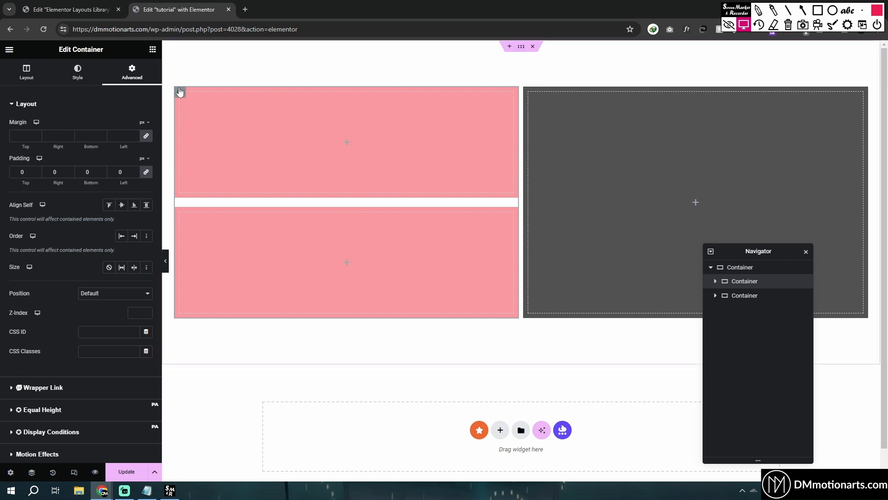
{"action": "left_click", "coordinate": [180, 92]}
{"action": "left_click", "coordinate": [715, 282]}
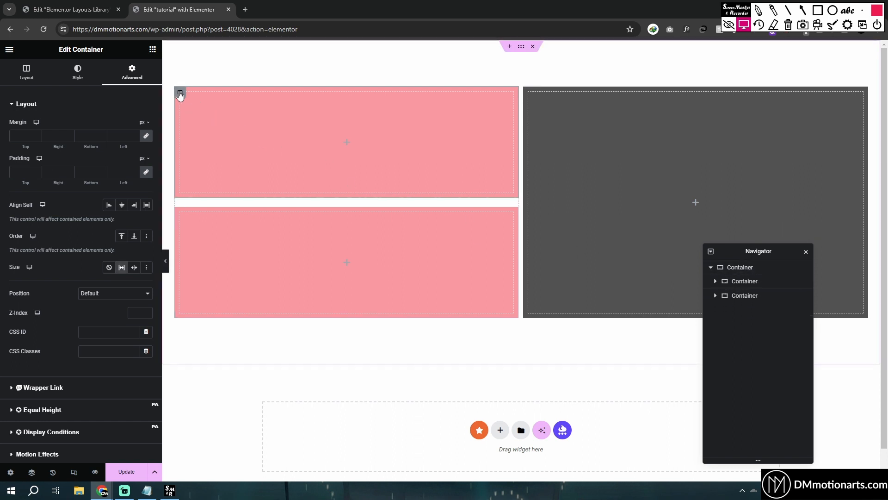
{"action": "left_click", "coordinate": [180, 96]}
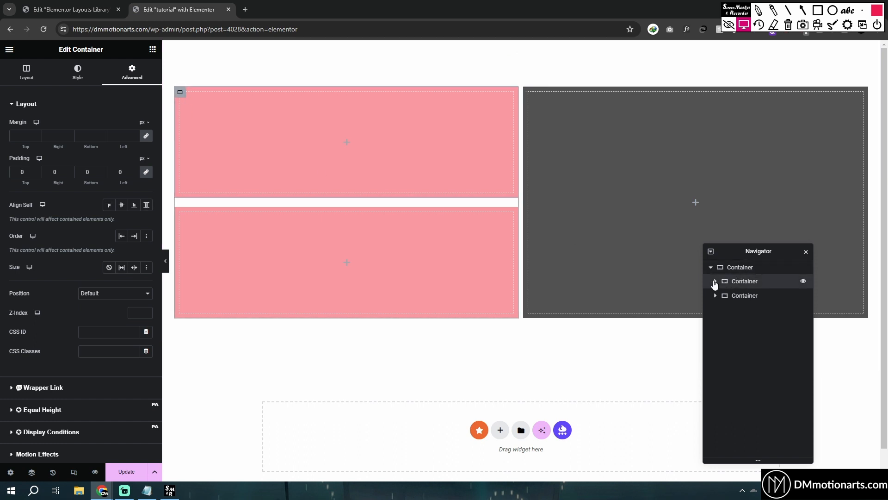
Step: Try a 10 px padding on all sides of the left column container, compare its pink containers, and return the padding to 0
{"action": "left_click", "coordinate": [715, 281]}
{"action": "left_click", "coordinate": [115, 174]}
{"action": "type", "text": "10"}
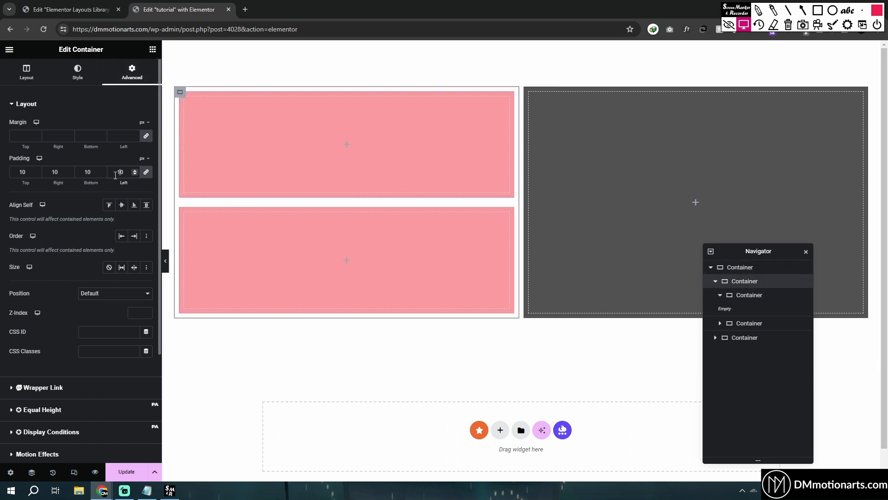
{"action": "left_click", "coordinate": [184, 99]}
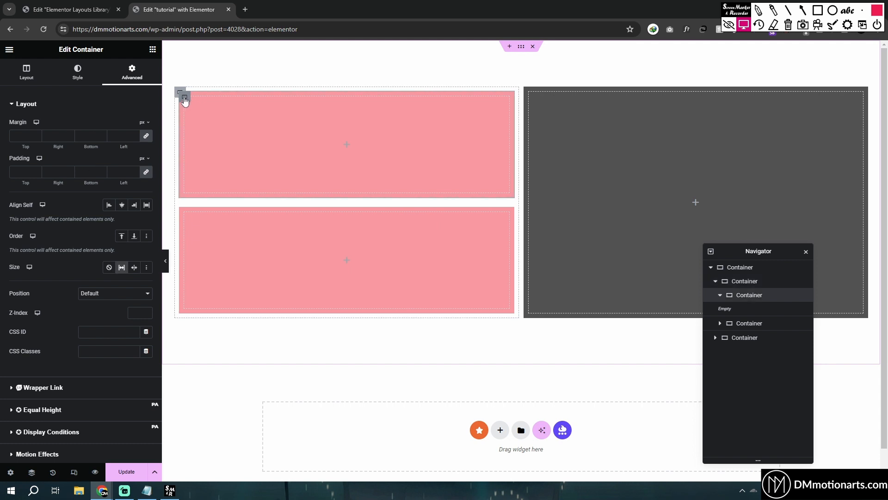
{"action": "left_click", "coordinate": [185, 213]}
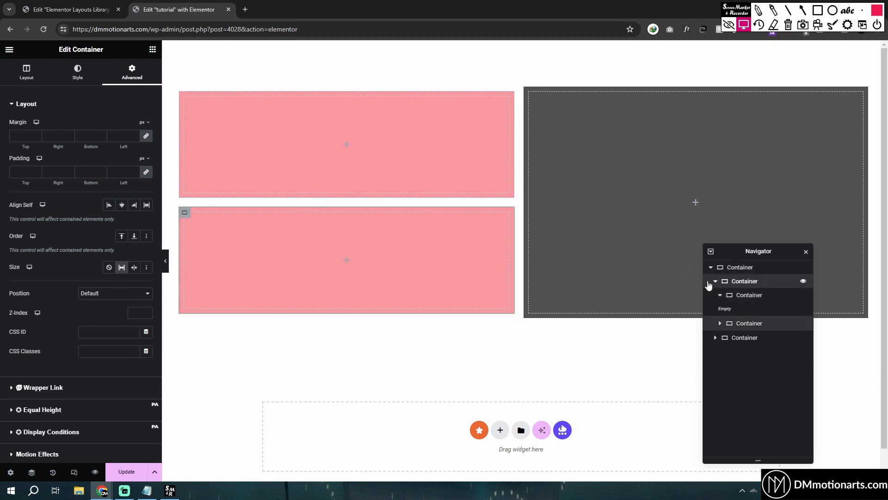
{"action": "left_click", "coordinate": [740, 281]}
{"action": "key", "text": "BackSpace"}
{"action": "type", "text": "0"}
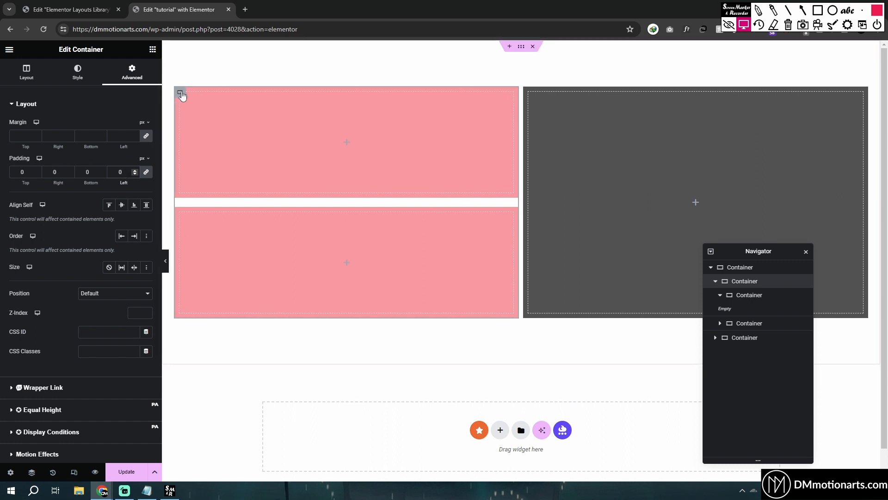
Step: Set the linked column and row gaps to 10 px on the upper pink container and the left column container, and preview the layout
{"action": "left_click", "coordinate": [749, 296]}
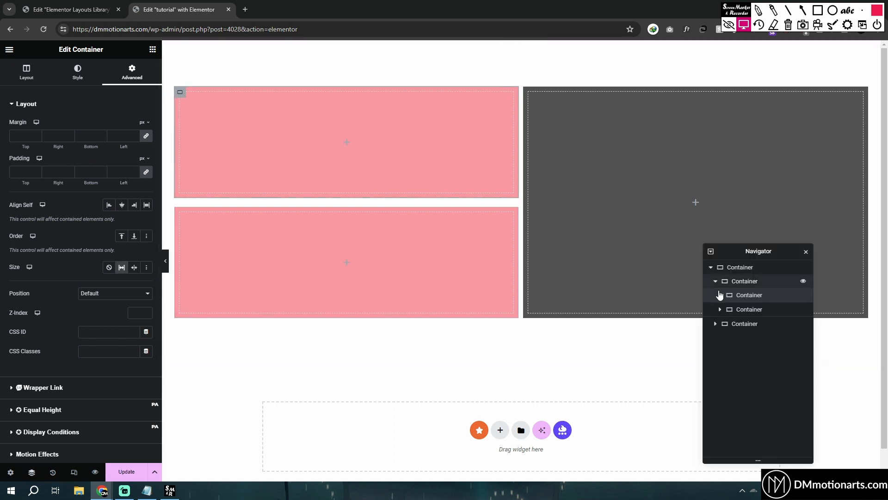
{"action": "left_click", "coordinate": [41, 82]}
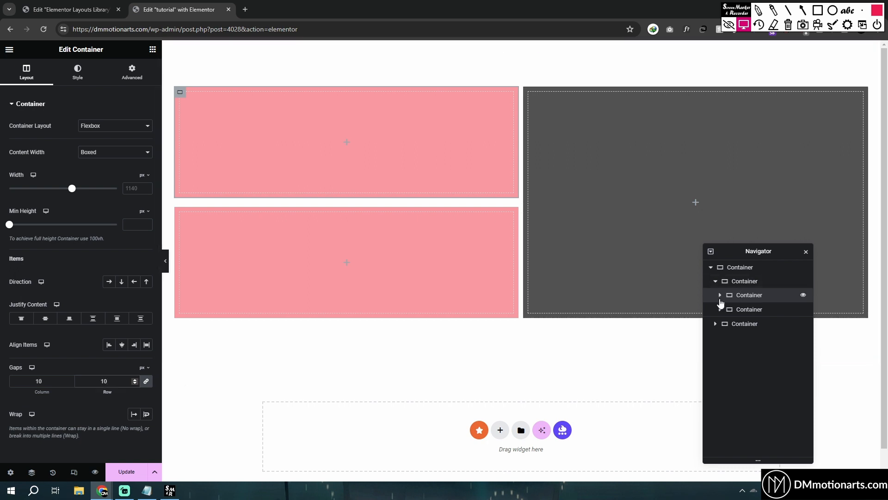
{"action": "left_click", "coordinate": [744, 282]}
{"action": "left_click", "coordinate": [744, 282]}
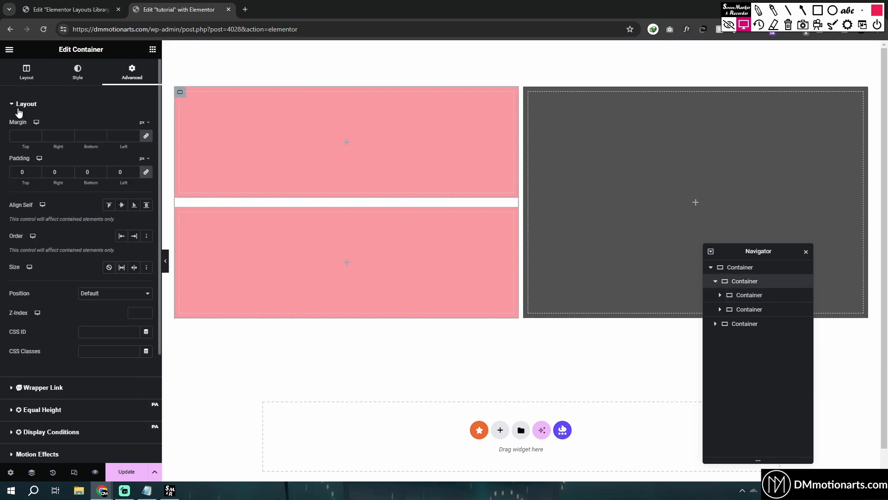
{"action": "left_click", "coordinate": [35, 79]}
{"action": "left_click", "coordinate": [108, 383]}
{"action": "type", "text": "0"}
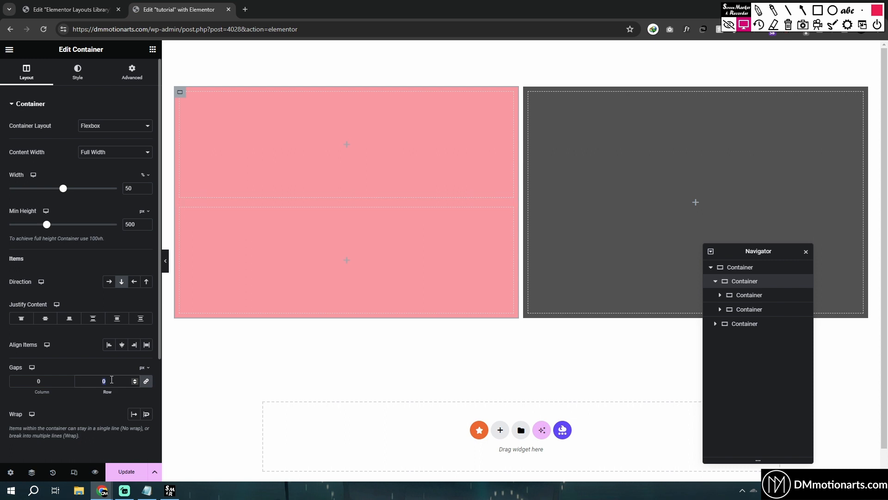
{"action": "type", "text": "10"}
{"action": "left_click", "coordinate": [165, 261]}
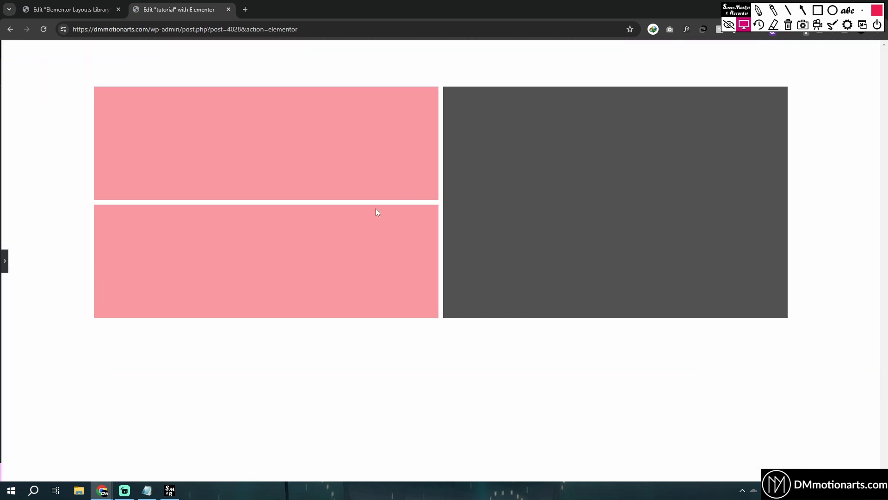
Step: Bring back the editing panel and delete the existing layout from the page
{"action": "left_click", "coordinate": [3, 265]}
{"action": "left_click", "coordinate": [716, 281]}
{"action": "left_click", "coordinate": [715, 281]}
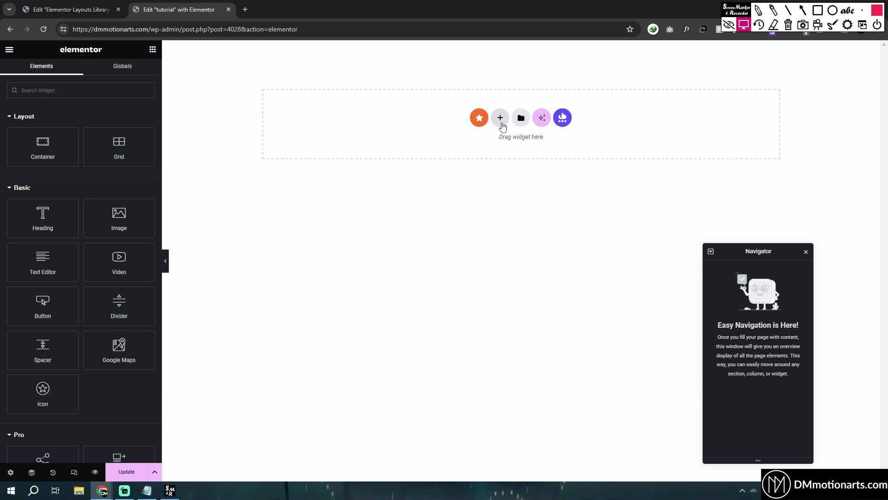
Step: Insert a new flexbox container with two equal columns and set its boxed width to 1500 px
{"action": "left_click", "coordinate": [501, 123]}
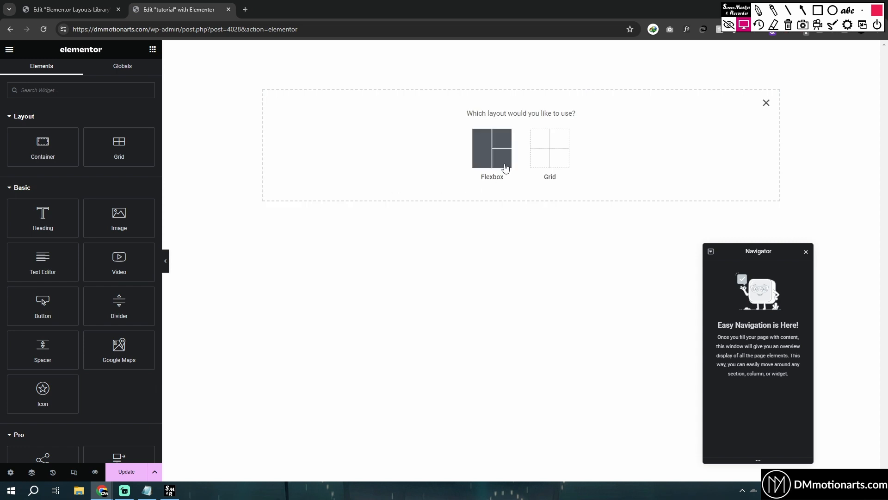
{"action": "left_click", "coordinate": [503, 165]}
{"action": "left_click", "coordinate": [496, 143]}
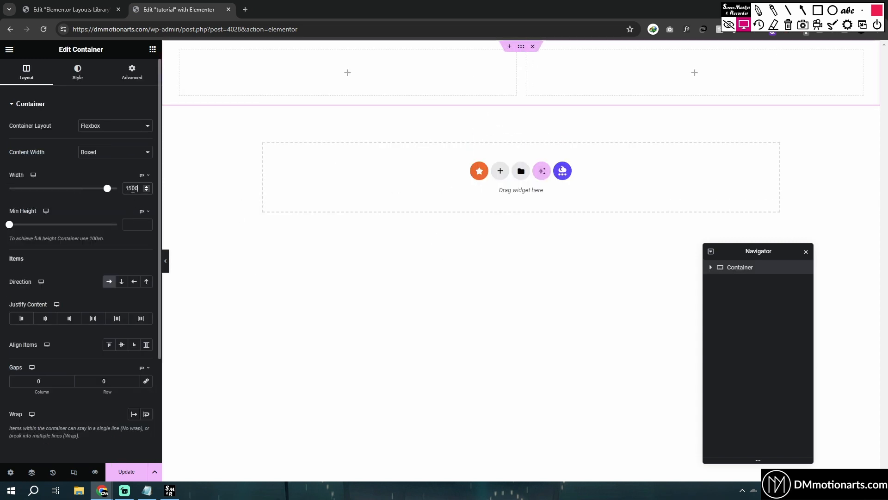
Step: Unlink the outer container's padding and set it to 100 px top and bottom and 10 px right and left
{"action": "left_click", "coordinate": [138, 79]}
{"action": "left_click", "coordinate": [146, 172]}
{"action": "left_click", "coordinate": [16, 174]}
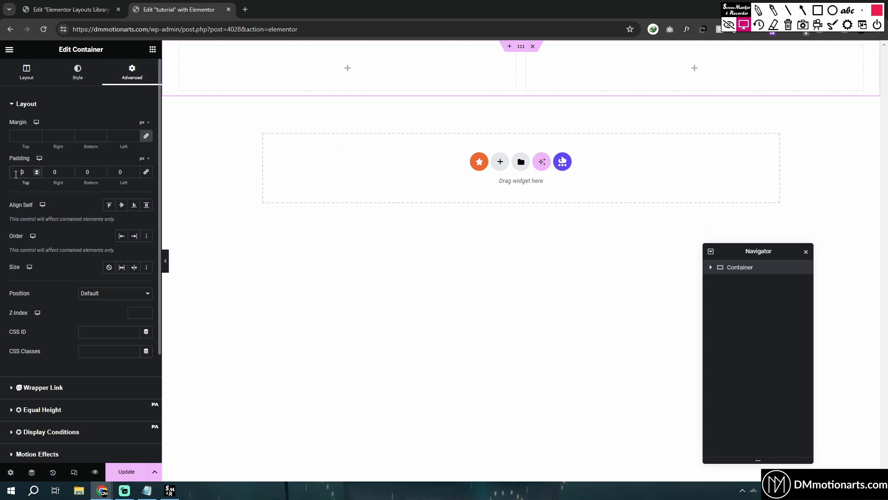
{"action": "type", "text": "100"}
{"action": "left_click", "coordinate": [84, 174]}
{"action": "type", "text": "10"}
{"action": "left_click", "coordinate": [46, 174]}
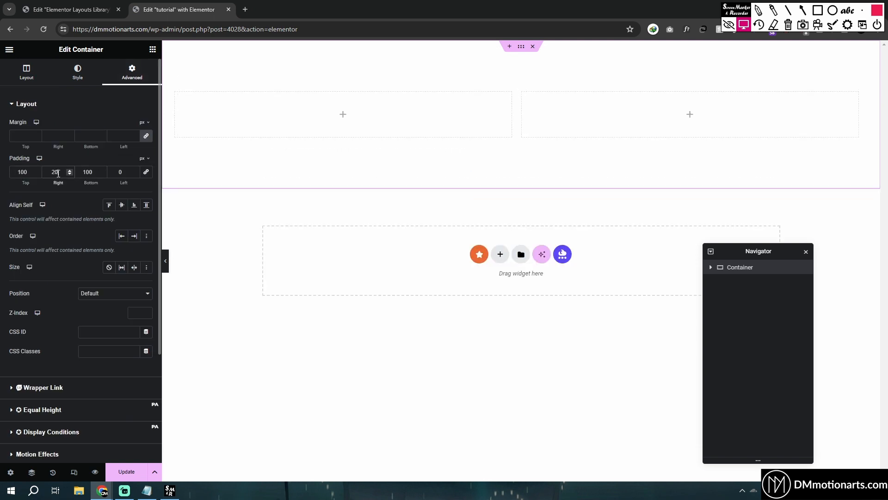
{"action": "type", "text": "10"}
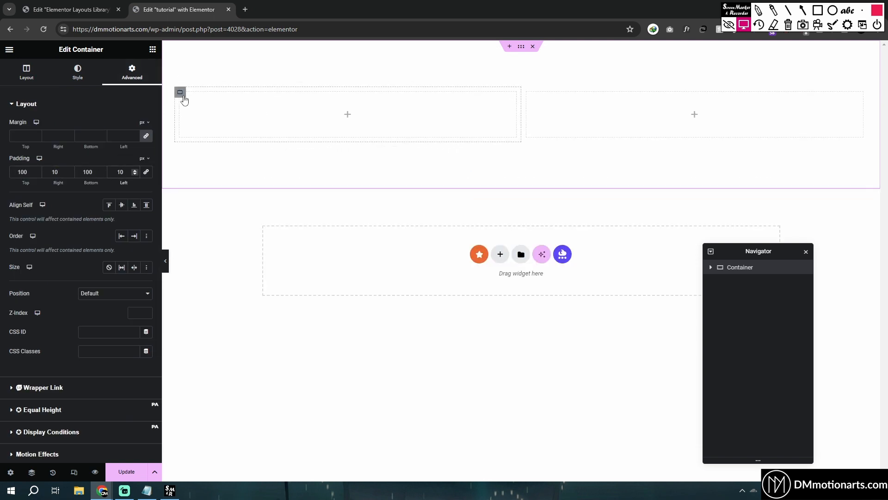
Step: Set the minimum height of both column containers to 500 px
{"action": "left_click", "coordinate": [180, 92]}
{"action": "left_click", "coordinate": [132, 222]}
{"action": "type", "text": "500"}
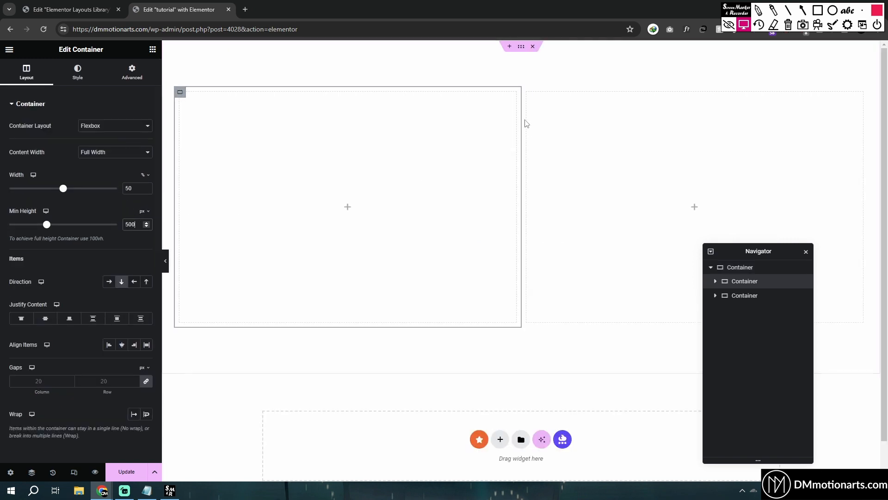
{"action": "left_click", "coordinate": [526, 92]}
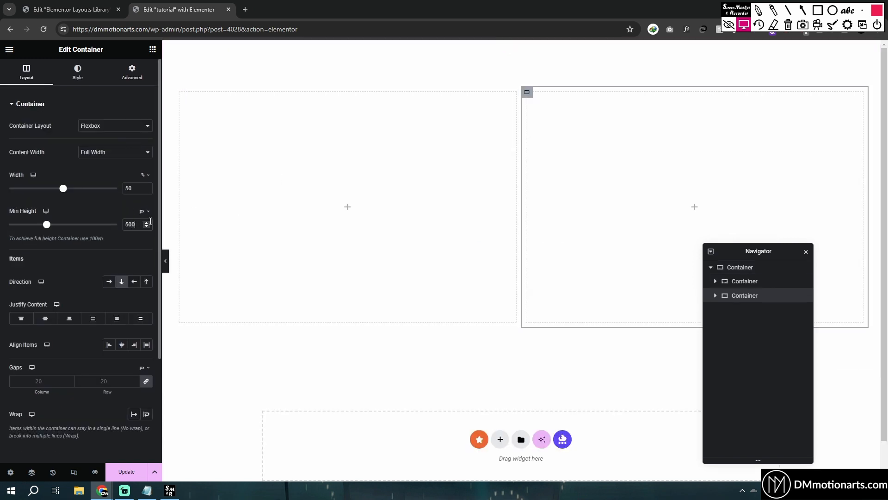
Step: Nest a new container inside the left column container and use the vertical column direction for the left column
{"action": "left_click", "coordinate": [180, 92]}
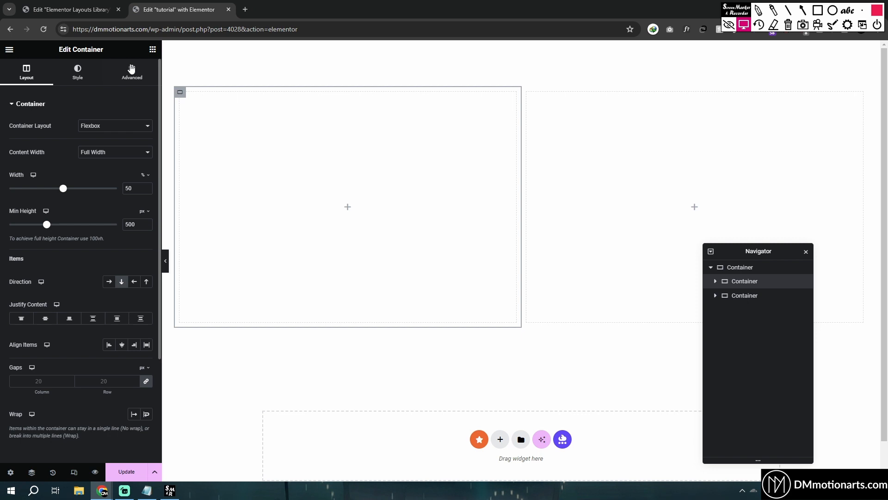
{"action": "left_click", "coordinate": [153, 49]}
{"action": "left_click_drag", "start_coordinate": [42, 145], "coordinate": [185, 102]}
{"action": "left_click", "coordinate": [178, 93]}
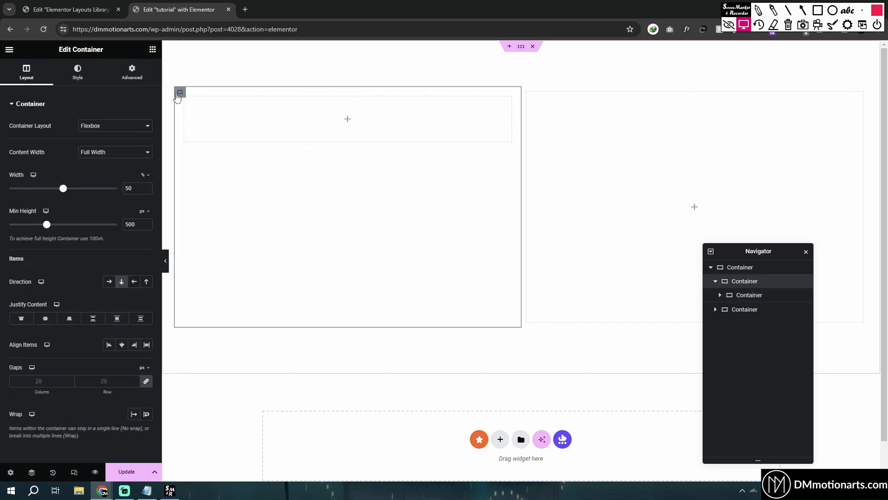
{"action": "left_click", "coordinate": [122, 283]}
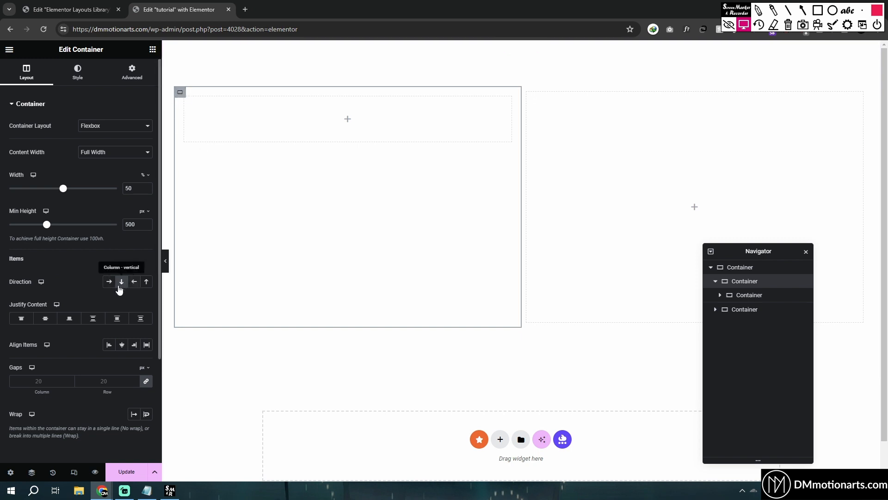
Step: Give the nested container in the left column a classic pink background
{"action": "left_click", "coordinate": [185, 97]}
{"action": "left_click", "coordinate": [78, 71]}
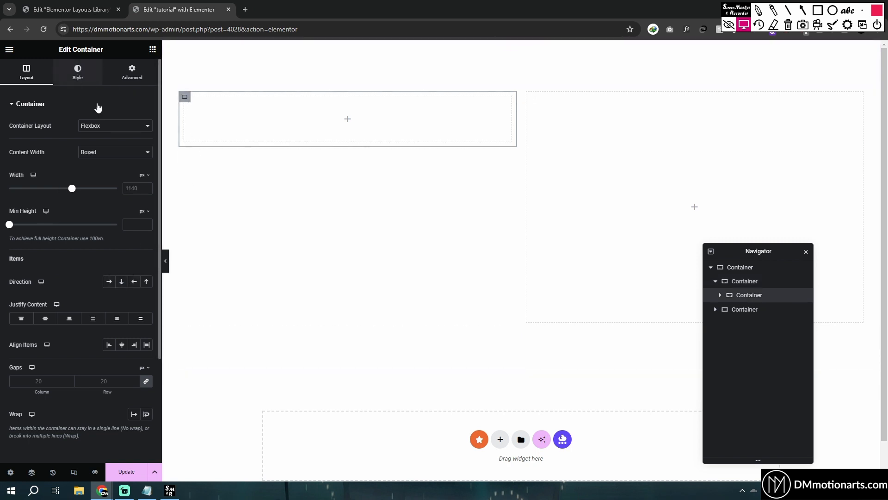
{"action": "left_click", "coordinate": [110, 146]}
{"action": "left_click", "coordinate": [146, 164]}
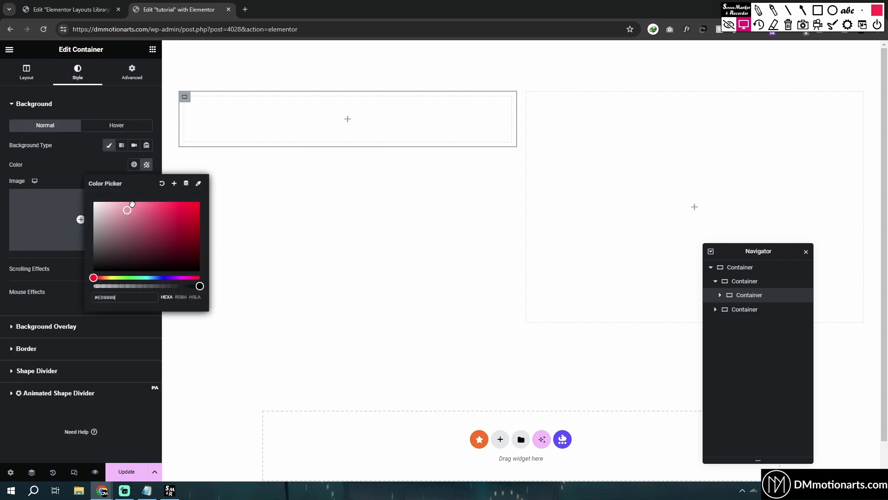
{"action": "left_click", "coordinate": [134, 201]}
Step: Set the pink nested container's size to Grow and duplicate it within the left column
{"action": "left_click", "coordinate": [131, 72]}
{"action": "left_click", "coordinate": [122, 267]}
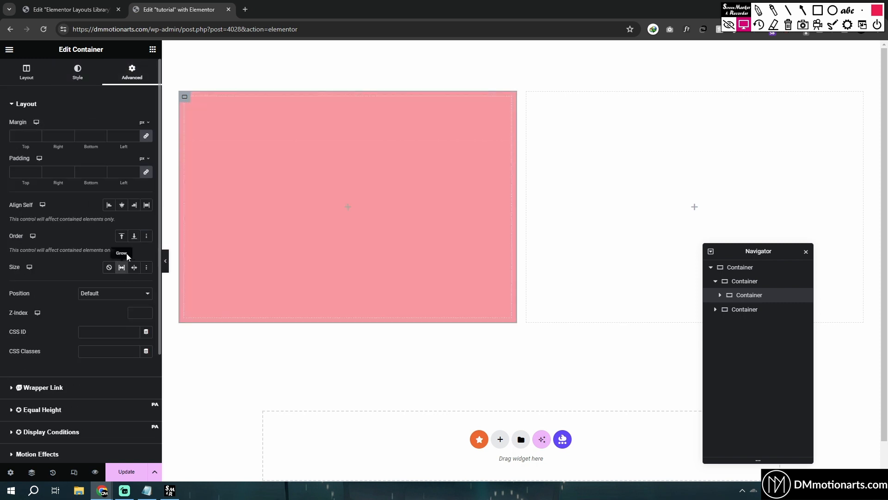
{"action": "right_click", "coordinate": [181, 94]}
{"action": "left_click", "coordinate": [198, 122]}
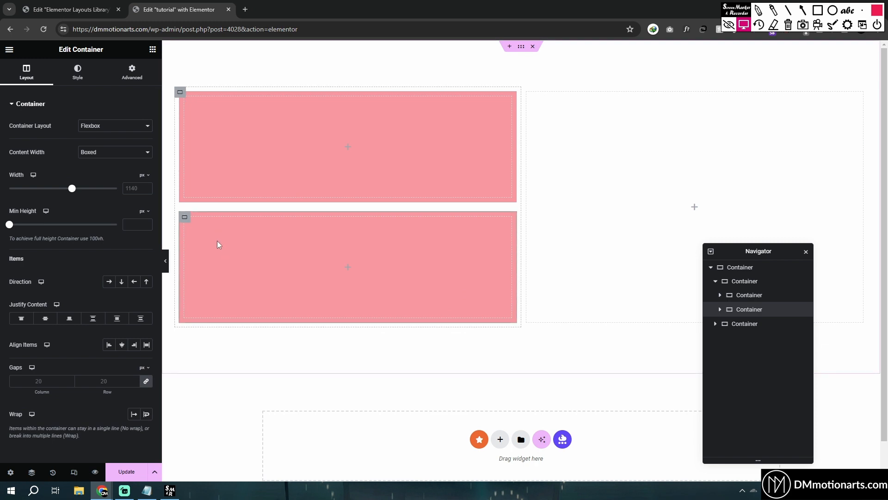
Step: Set the left column container's padding to 0 on all sides and its linked column and row gaps to 10 px
{"action": "left_click", "coordinate": [180, 92]}
{"action": "left_click", "coordinate": [123, 78]}
{"action": "left_click", "coordinate": [121, 171]}
{"action": "type", "text": "0"}
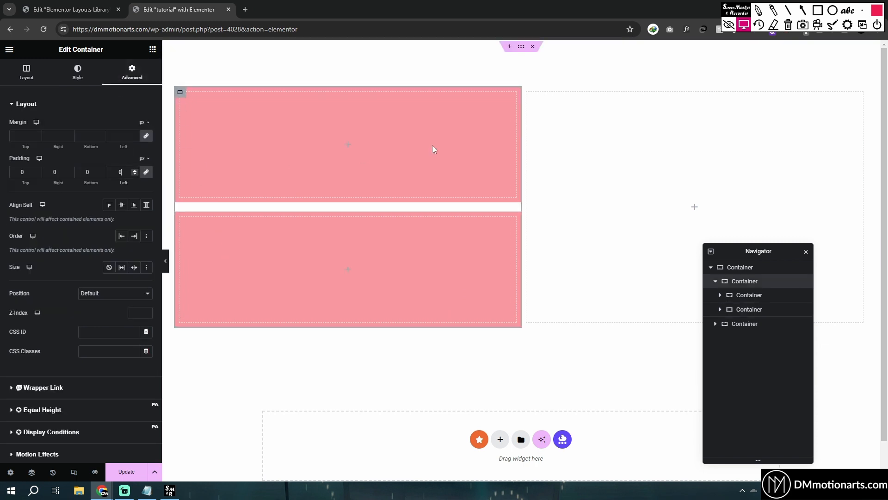
{"action": "left_click", "coordinate": [31, 73]}
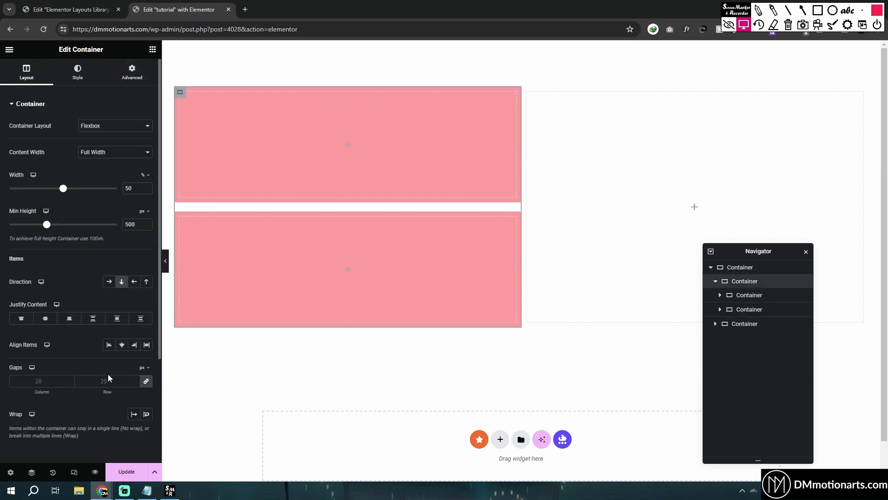
{"action": "left_click", "coordinate": [108, 378]}
{"action": "type", "text": "10"}
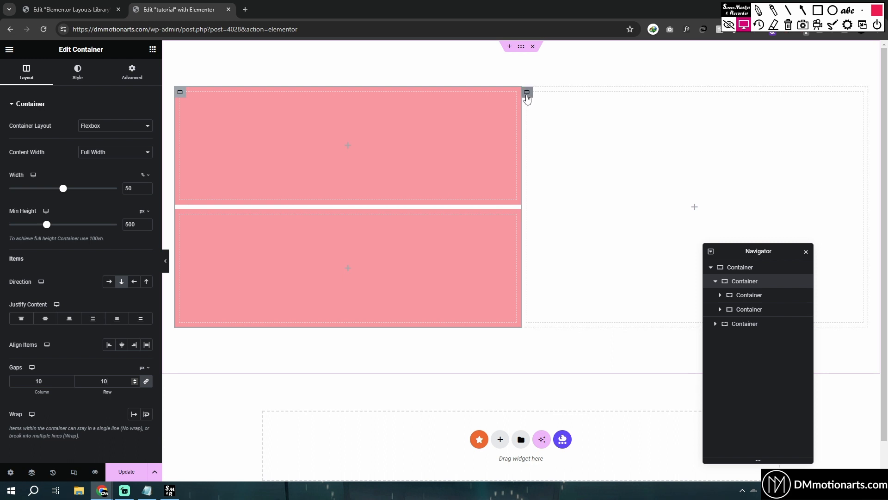
Step: Link the outer container's column and row gaps and set them to 10 px
{"action": "left_click", "coordinate": [521, 47]}
{"action": "left_click", "coordinate": [27, 72]}
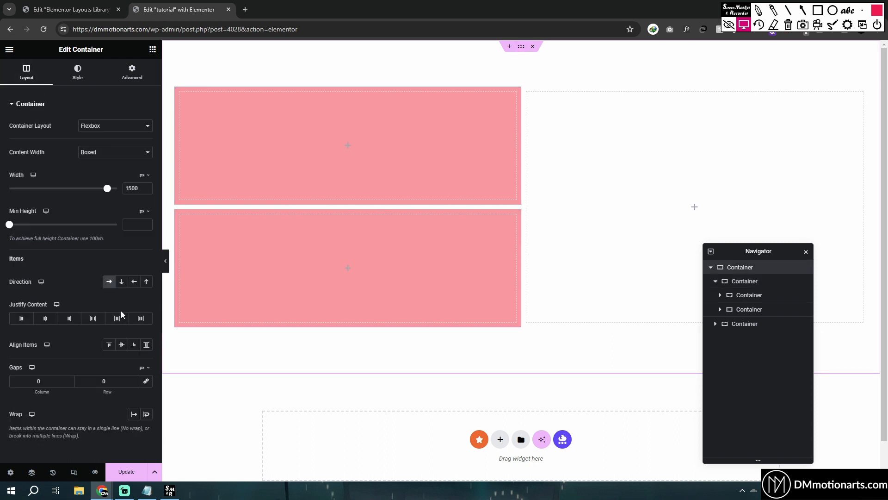
{"action": "left_click", "coordinate": [148, 382]}
{"action": "left_click", "coordinate": [102, 381]}
{"action": "type", "text": "1"}
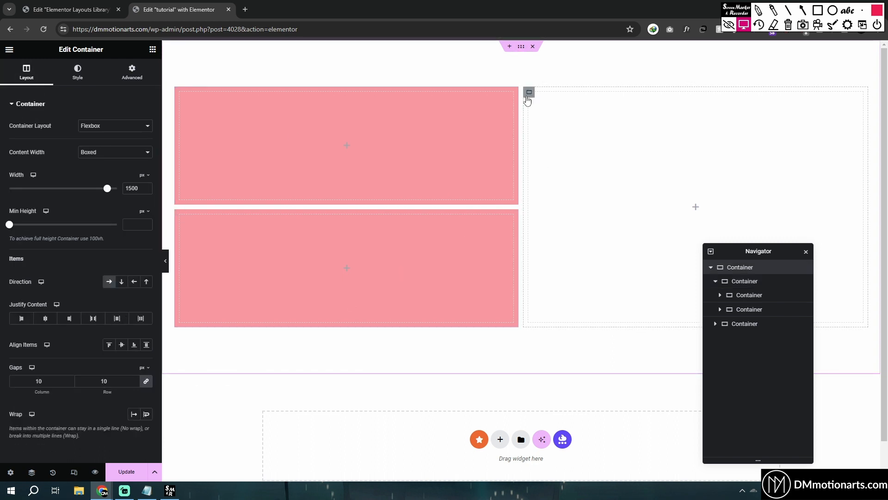
Step: Give the right column container a classic light pink background (#FFA5A5) and preview the layout without the editing panel
{"action": "left_click", "coordinate": [527, 94]}
{"action": "left_click", "coordinate": [77, 72]}
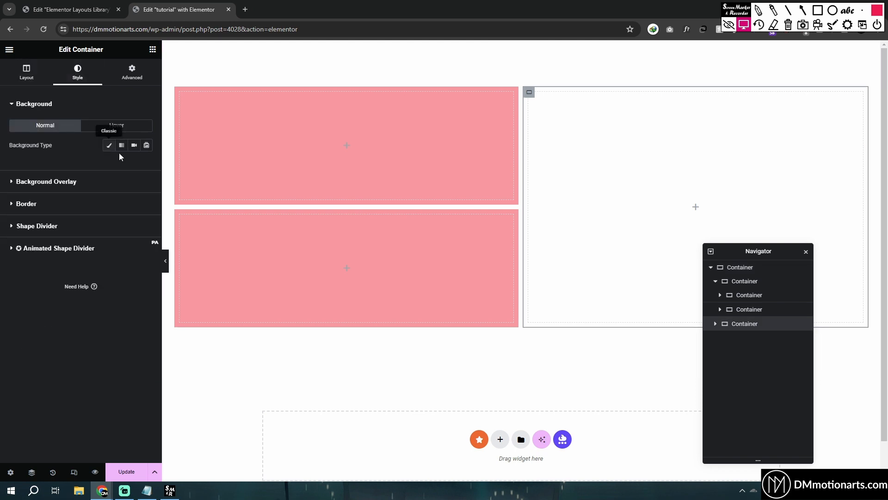
{"action": "left_click", "coordinate": [109, 145]}
{"action": "left_click", "coordinate": [147, 165]}
{"action": "left_click", "coordinate": [131, 202]}
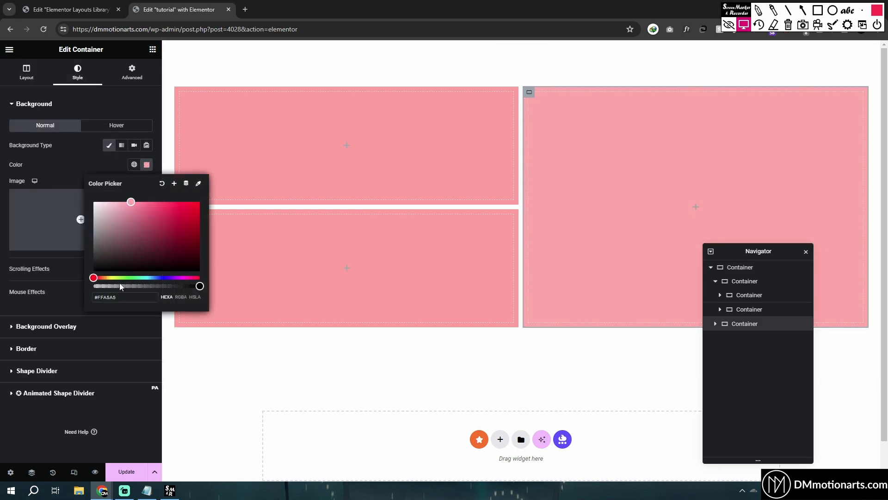
{"action": "left_click", "coordinate": [1, 269]}
{"action": "left_click", "coordinate": [165, 260]}
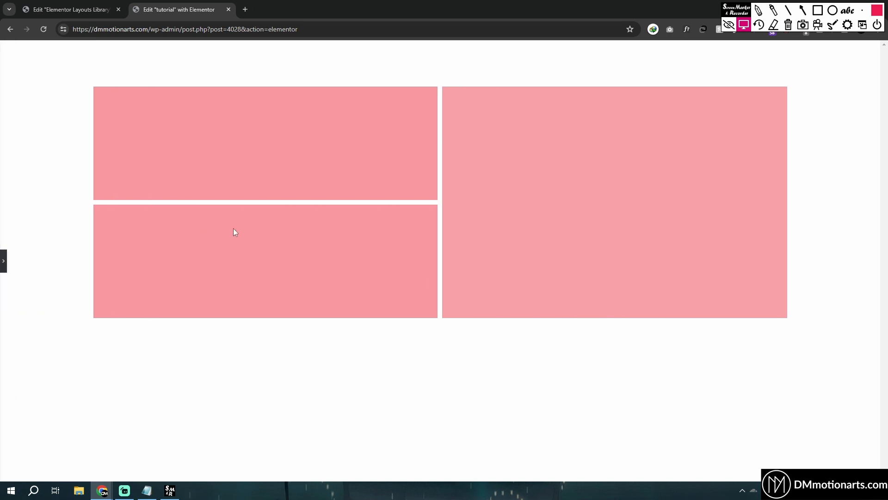
Step: Switch to the Elementor layouts library page and examine the Layout 2 reference without the editing panel
{"action": "left_click", "coordinate": [2, 260]}
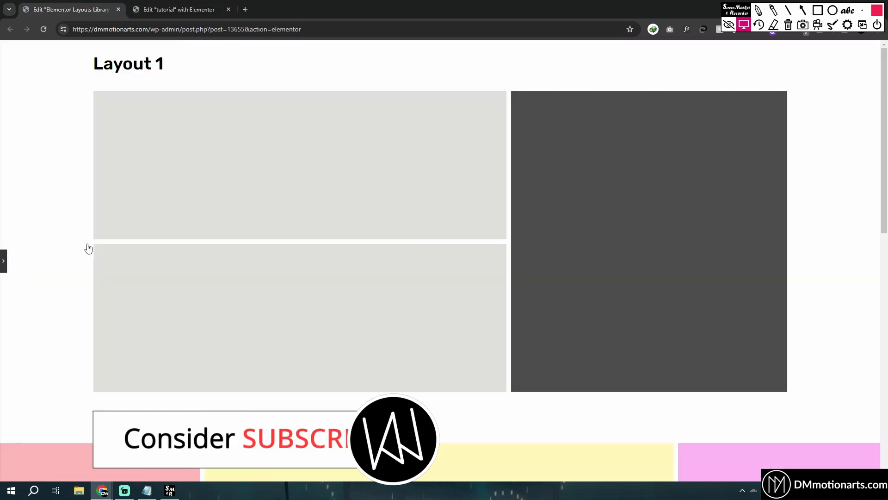
{"action": "left_click", "coordinate": [3, 260]}
{"action": "scroll", "coordinate": [315, 216], "scroll_direction": "down", "scroll_amount": 8}
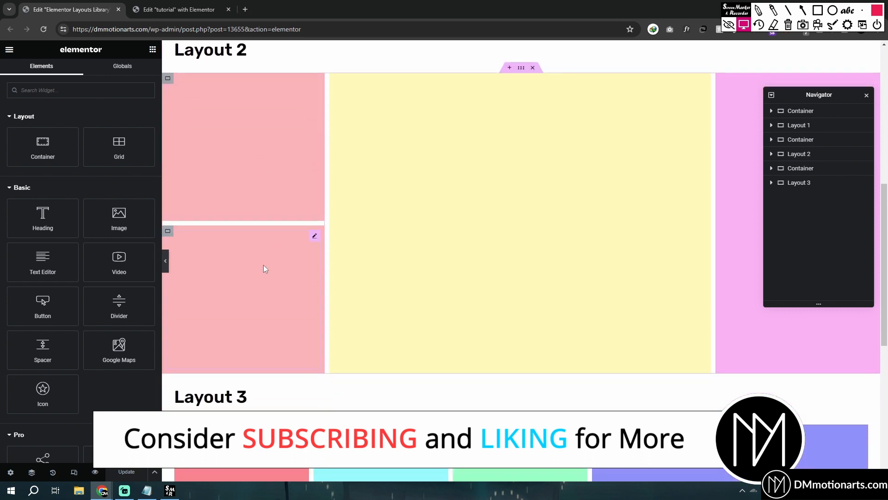
{"action": "left_click", "coordinate": [165, 262]}
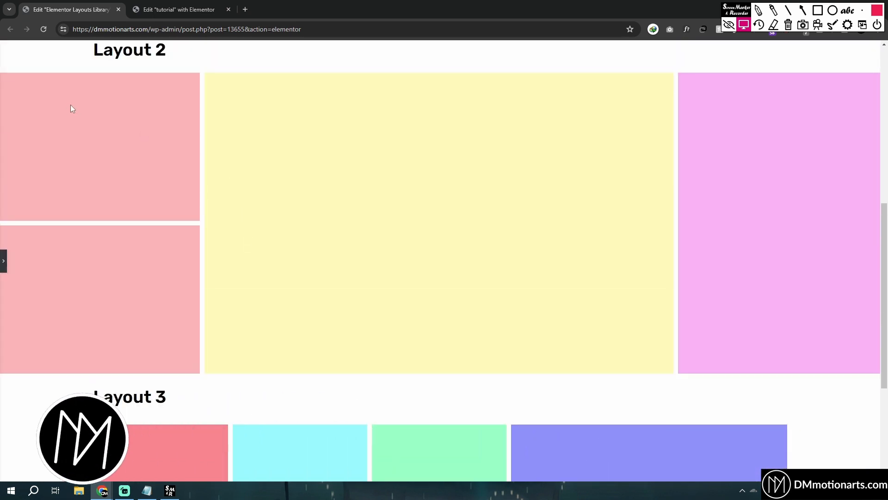
Step: Outline the three columns of the Layout 2 reference with marker rectangles and clear the markings
{"action": "scroll", "coordinate": [288, 133], "scroll_direction": "up", "scroll_amount": 2}
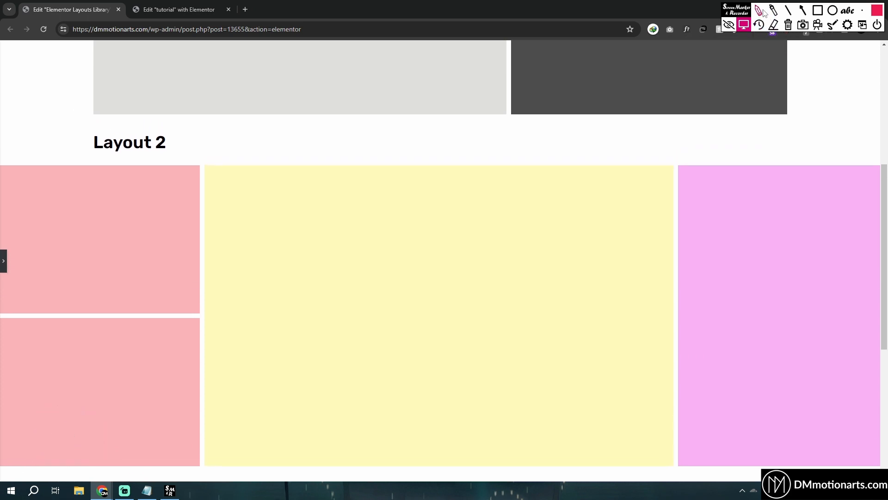
{"action": "left_click", "coordinate": [818, 10]}
{"action": "mouse_move", "coordinate": [202, 157]}
{"action": "left_mouse_down"}
{"action": "mouse_move", "coordinate": [181, 386]}
{"action": "mouse_move", "coordinate": [3, 479]}
{"action": "mouse_move", "coordinate": [1, 467]}
{"action": "left_mouse_up"}
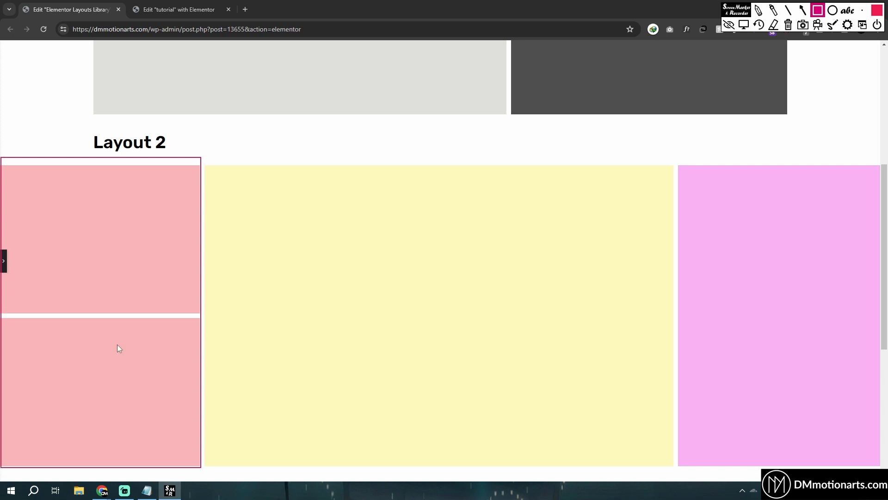
{"action": "mouse_move", "coordinate": [206, 157]}
{"action": "left_mouse_down"}
{"action": "mouse_move", "coordinate": [501, 436]}
{"action": "mouse_move", "coordinate": [684, 472]}
{"action": "mouse_move", "coordinate": [675, 463]}
{"action": "left_mouse_up"}
{"action": "mouse_move", "coordinate": [678, 157]}
{"action": "left_mouse_down"}
{"action": "mouse_move", "coordinate": [781, 387]}
{"action": "mouse_move", "coordinate": [881, 468]}
{"action": "left_mouse_up"}
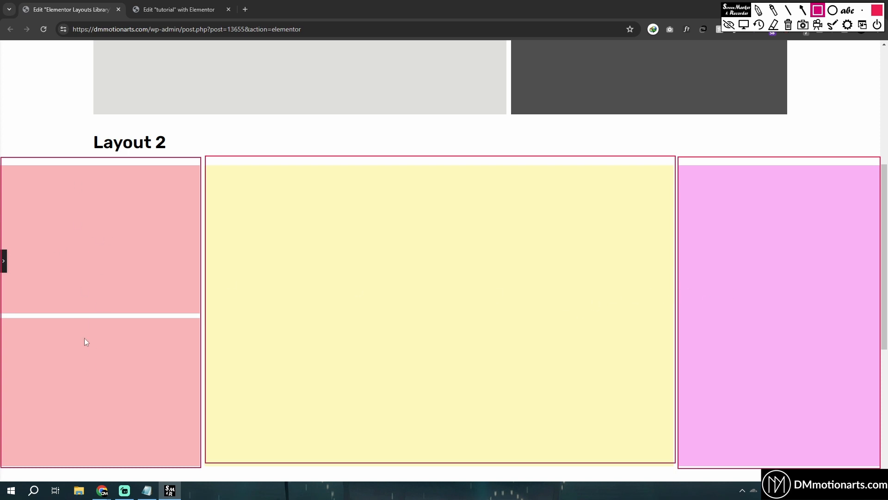
{"action": "left_click", "coordinate": [788, 25]}
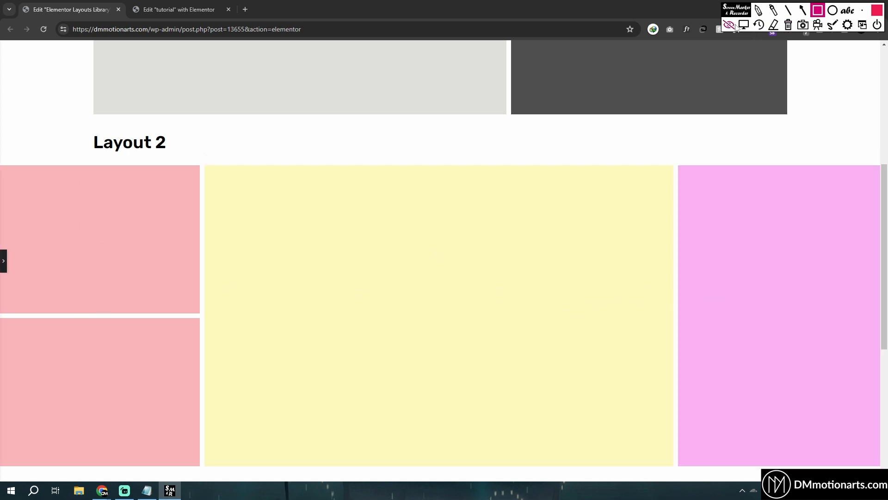
{"action": "left_click", "coordinate": [744, 25]}
Step: Compare the Layout 1 and Layout 2 references on the Elementor layouts library page
{"action": "left_click", "coordinate": [187, 6]}
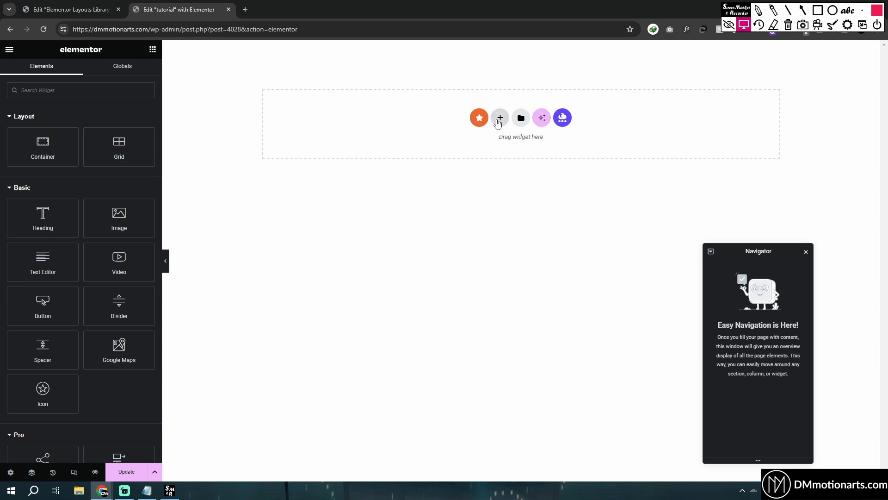
{"action": "left_click", "coordinate": [71, 9]}
{"action": "scroll", "coordinate": [190, 184], "scroll_direction": "up", "scroll_amount": 5}
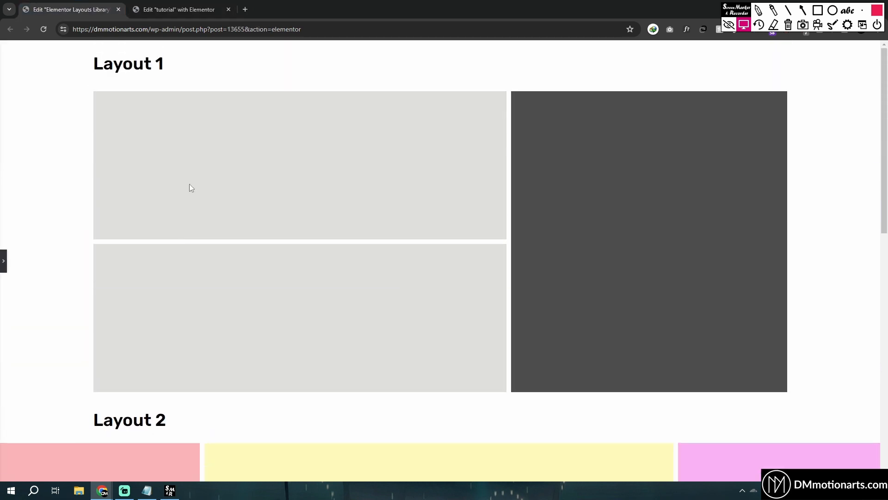
{"action": "scroll", "coordinate": [140, 288], "scroll_direction": "down", "scroll_amount": 7}
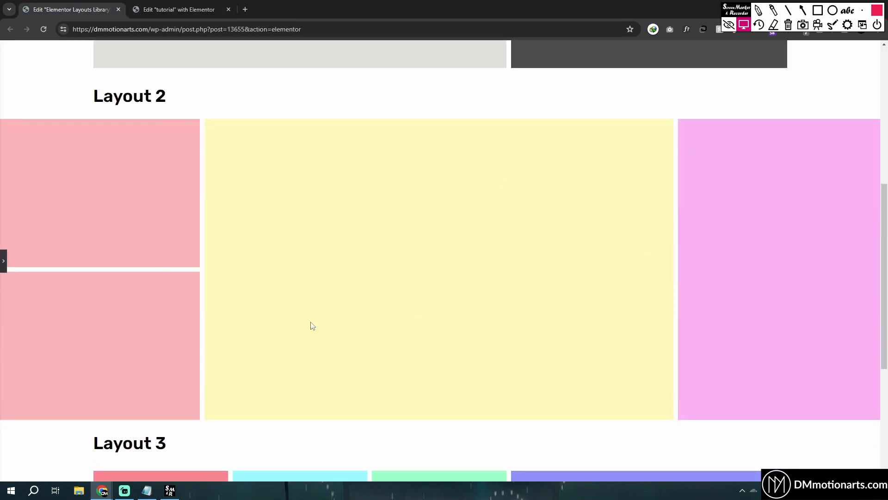
Step: On the tutorial page, add a single flexbox container with column direction and set its content width to Full Width
{"action": "left_click", "coordinate": [175, 9]}
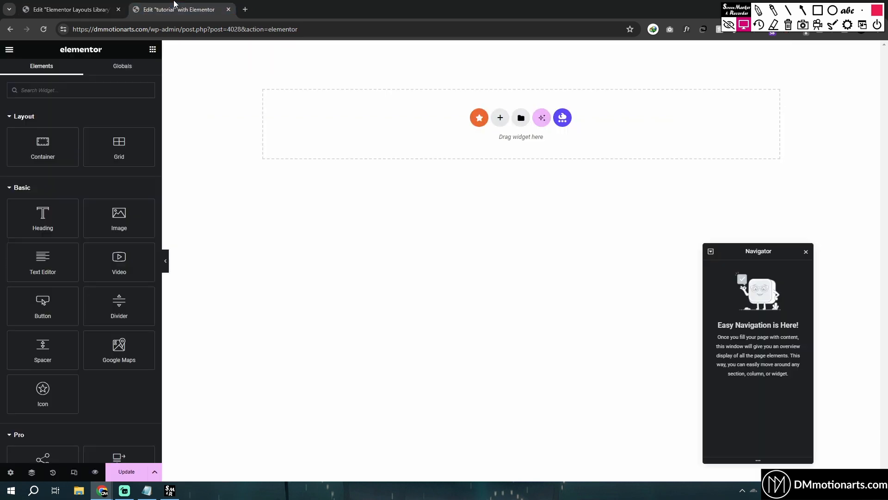
{"action": "left_click", "coordinate": [499, 119]}
{"action": "left_click", "coordinate": [491, 146]}
{"action": "left_click", "coordinate": [394, 138]}
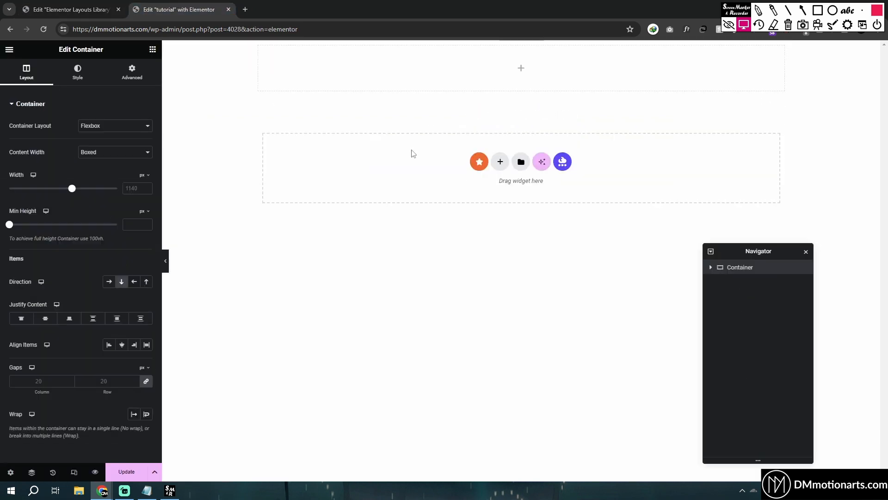
{"action": "left_click", "coordinate": [141, 152]}
{"action": "left_click", "coordinate": [93, 170]}
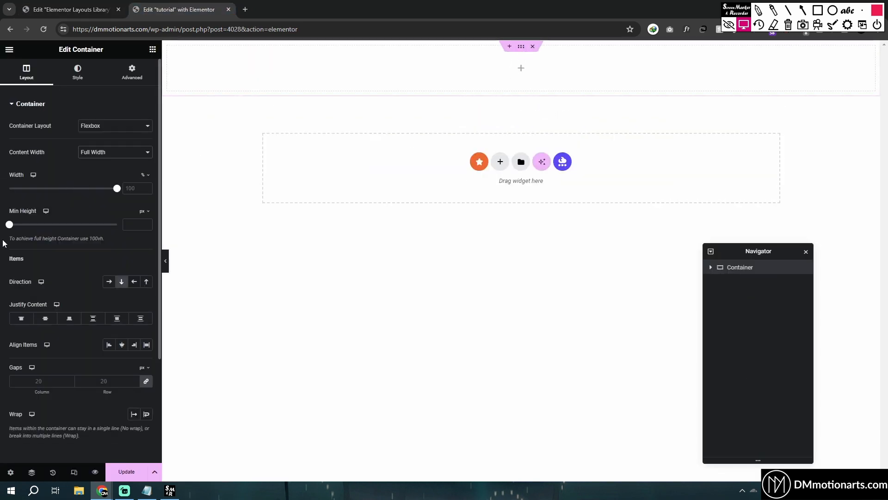
Step: Unlink the outer container's padding and set it to 100 px top and bottom, with 0 on the right and left
{"action": "left_click", "coordinate": [142, 80]}
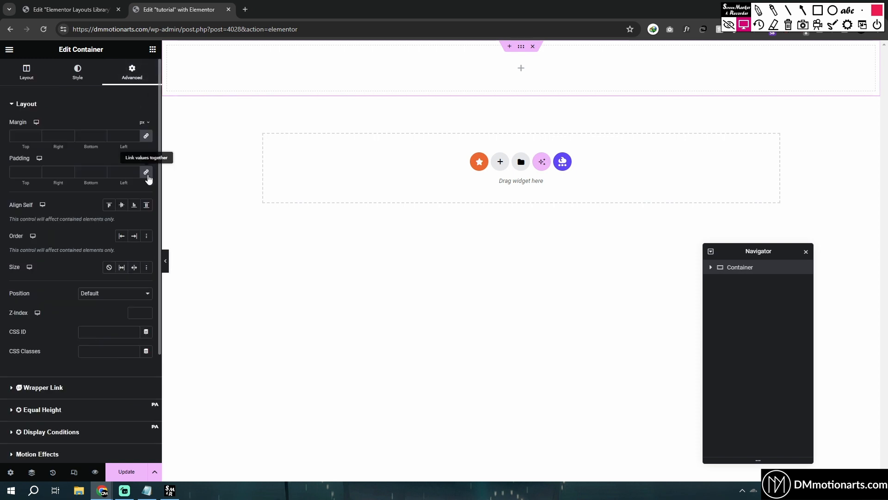
{"action": "left_click", "coordinate": [146, 174]}
{"action": "left_click", "coordinate": [17, 173]}
{"action": "type", "text": "100"}
{"action": "left_click", "coordinate": [82, 171]}
{"action": "type", "text": "10"}
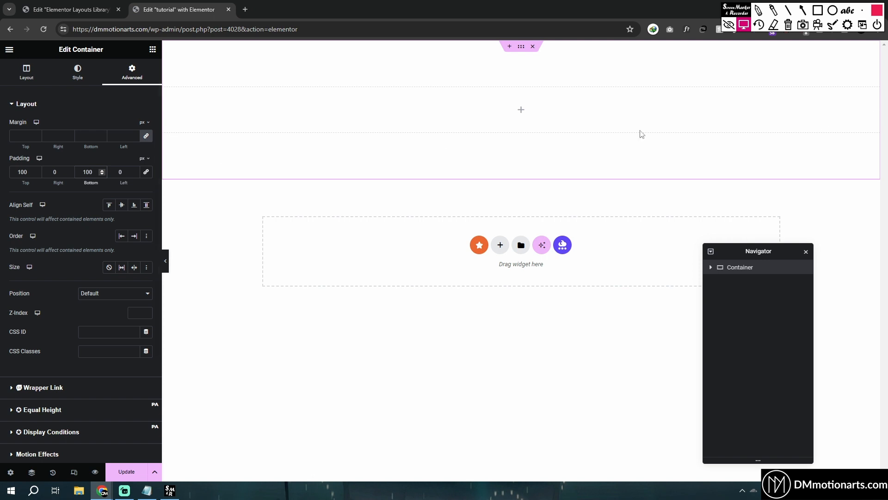
Step: Nest a new container inside the outer container and set its content width to Full Width
{"action": "left_click", "coordinate": [153, 50]}
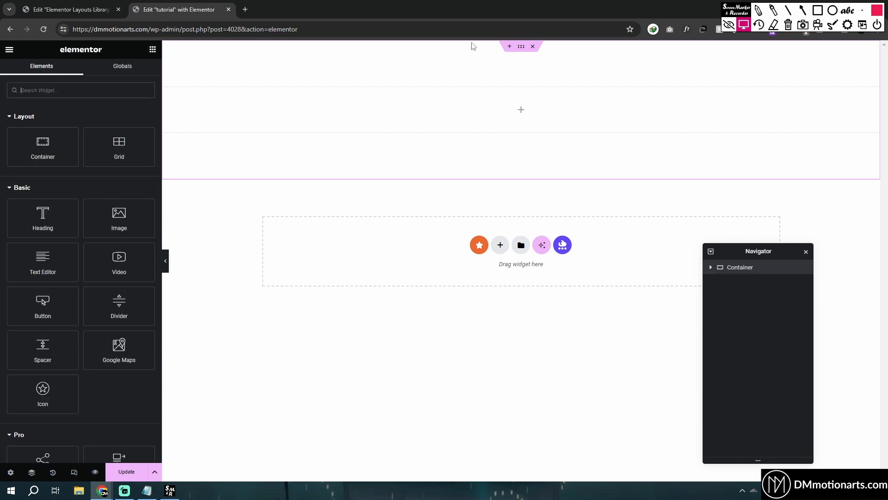
{"action": "left_click_drag", "start_coordinate": [44, 143], "coordinate": [367, 177]}
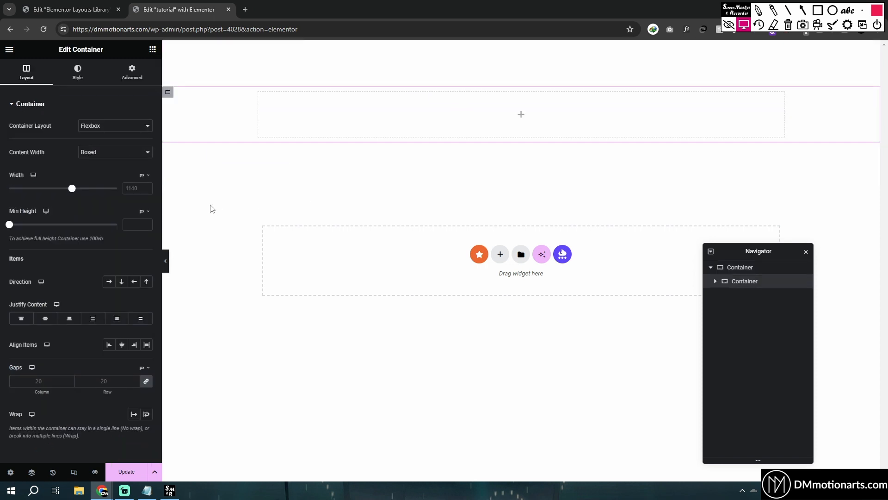
{"action": "left_click", "coordinate": [115, 152]}
{"action": "left_click", "coordinate": [98, 170]}
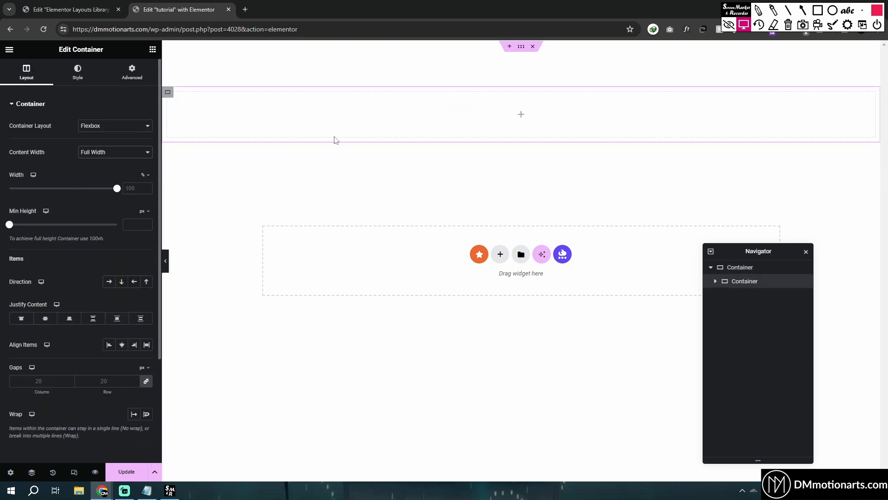
Step: Duplicate the nested full-width container twice to make three child containers in the outer container
{"action": "left_click", "coordinate": [521, 50]}
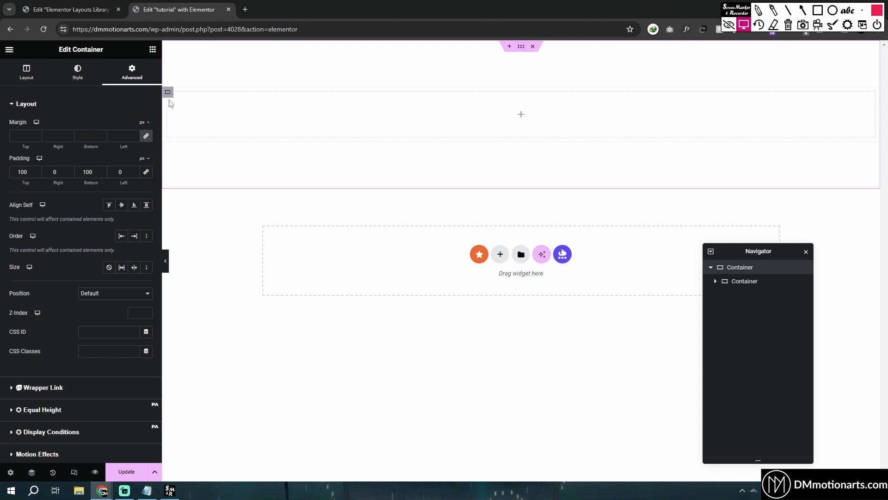
{"action": "right_click", "coordinate": [167, 92]}
{"action": "left_click", "coordinate": [193, 120]}
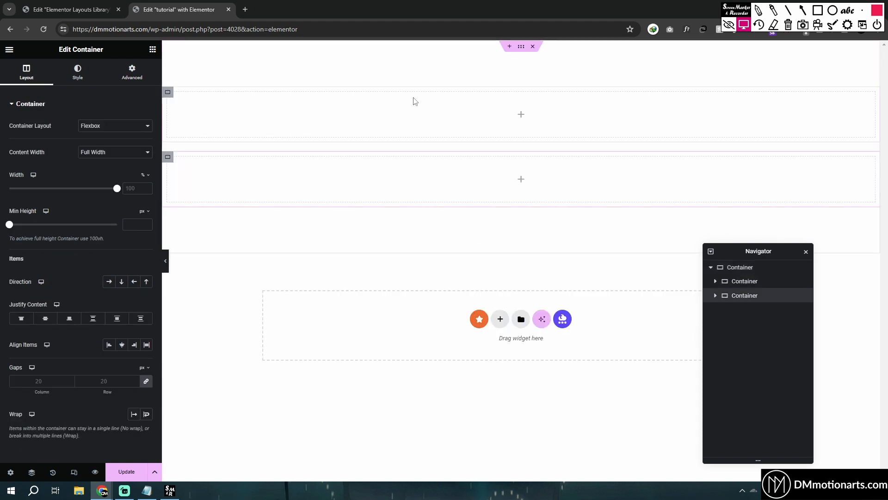
{"action": "right_click", "coordinate": [168, 160]}
{"action": "left_click", "coordinate": [177, 172]}
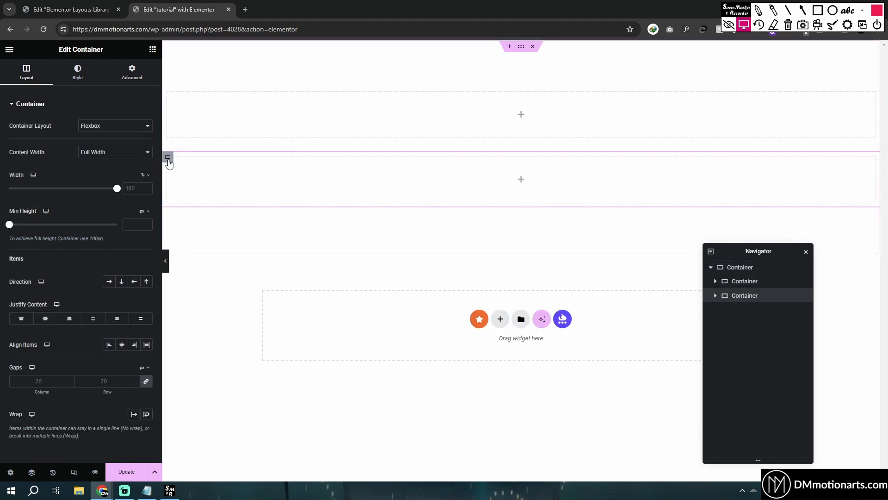
{"action": "right_click", "coordinate": [168, 160]}
{"action": "left_click", "coordinate": [176, 190]}
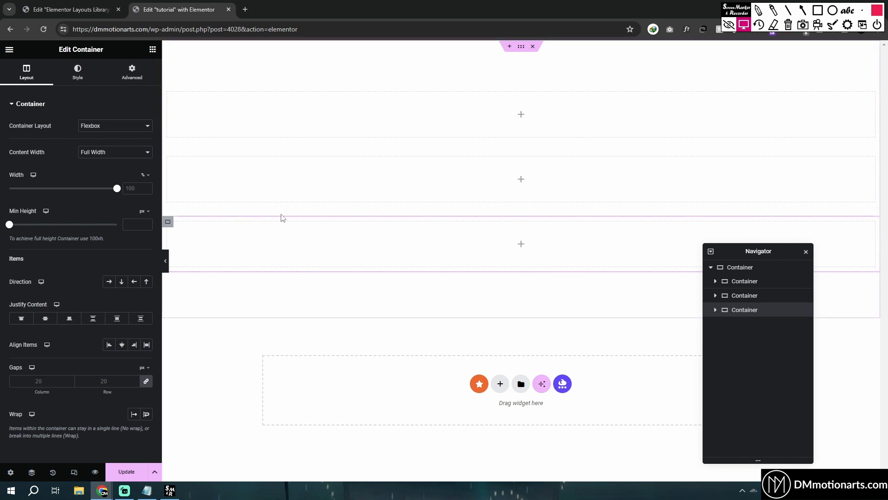
Step: Check the Layout 2 reference and set the outer container's direction to Row - horizontal
{"action": "left_click", "coordinate": [69, 9]}
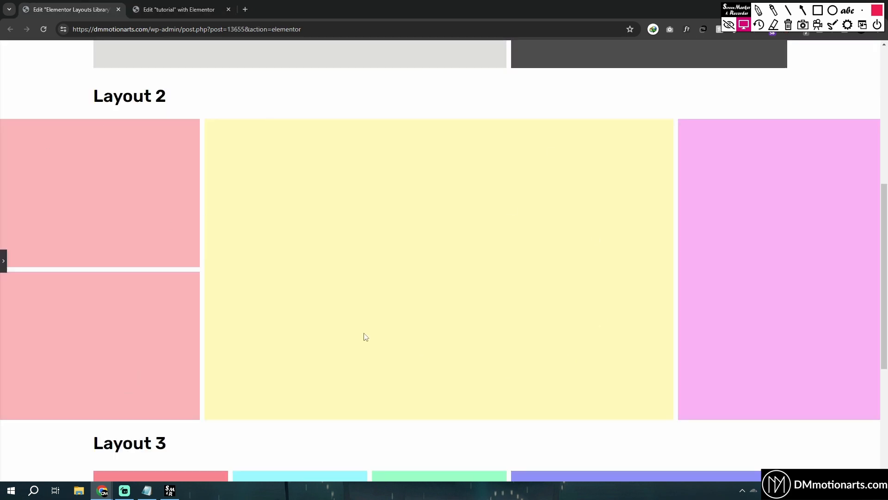
{"action": "left_click", "coordinate": [224, 4]}
{"action": "left_click", "coordinate": [523, 48]}
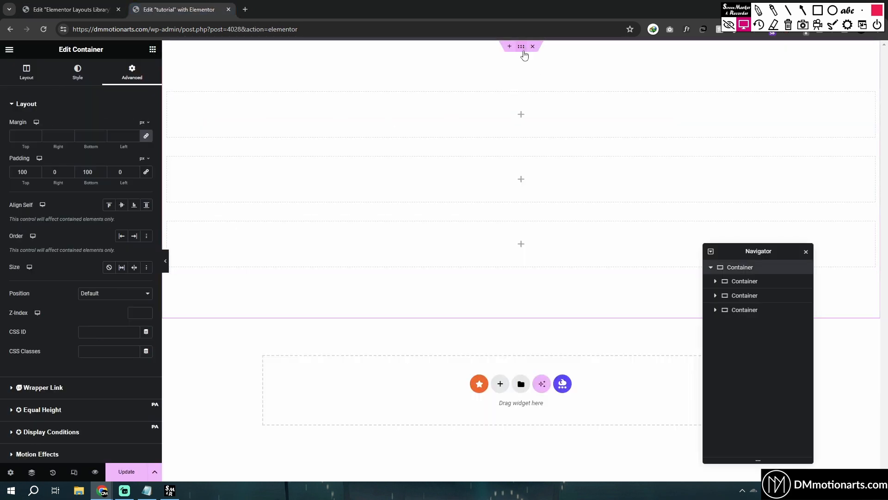
{"action": "left_click", "coordinate": [27, 71]}
{"action": "left_click", "coordinate": [107, 281]}
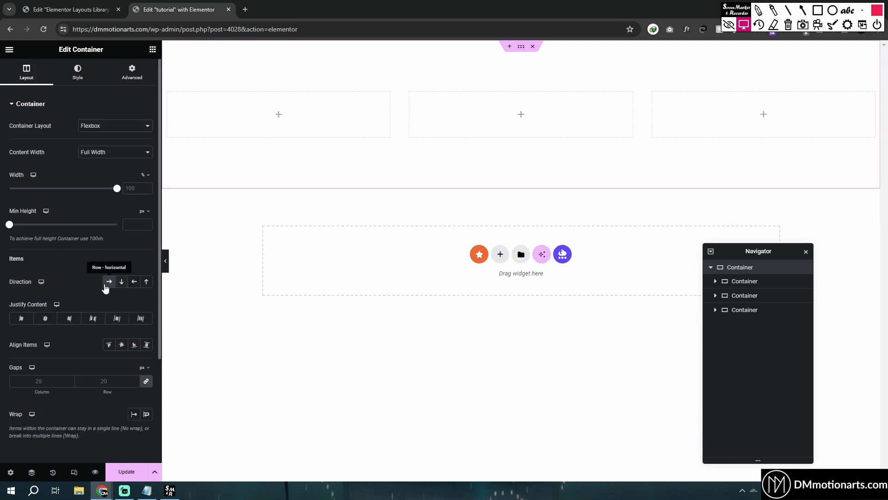
Step: Check the Layout 2 columns on the library page and nest a new container inside the first column container
{"action": "left_click", "coordinate": [86, 4]}
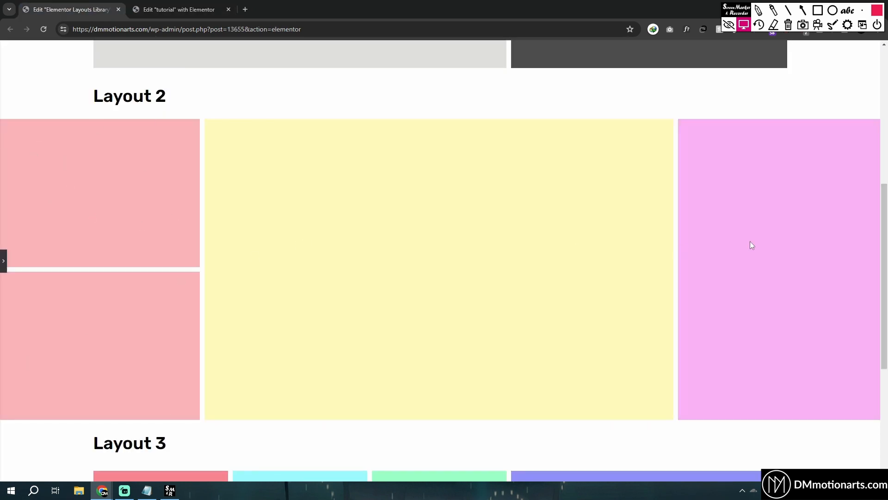
{"action": "left_click", "coordinate": [185, 3]}
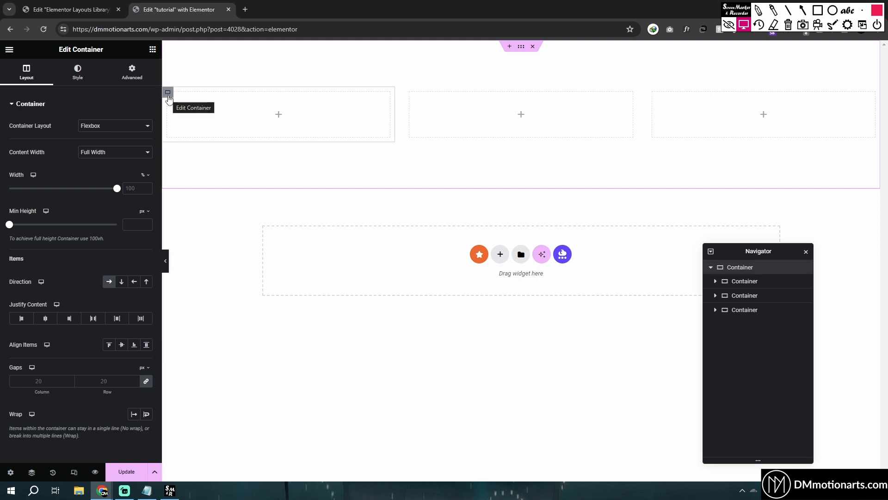
{"action": "key", "text": "ctrl+Tab"}
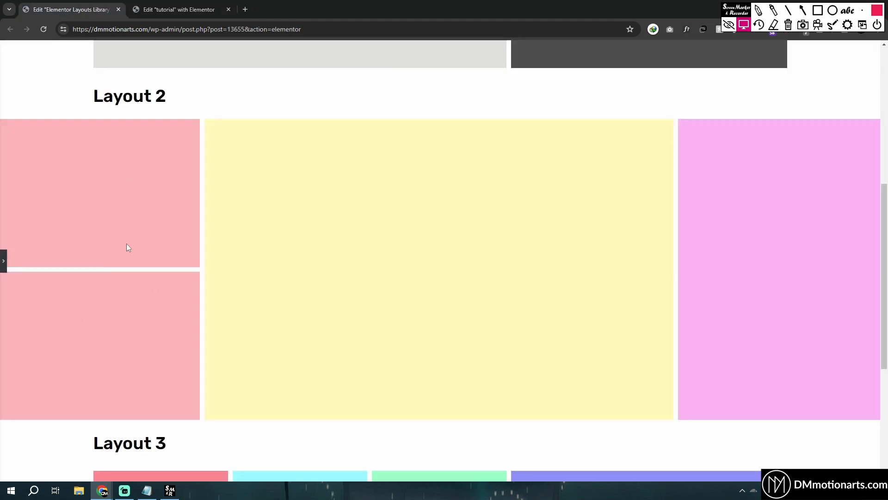
{"action": "key", "text": "ctrl+Tab"}
{"action": "left_click", "coordinate": [152, 49]}
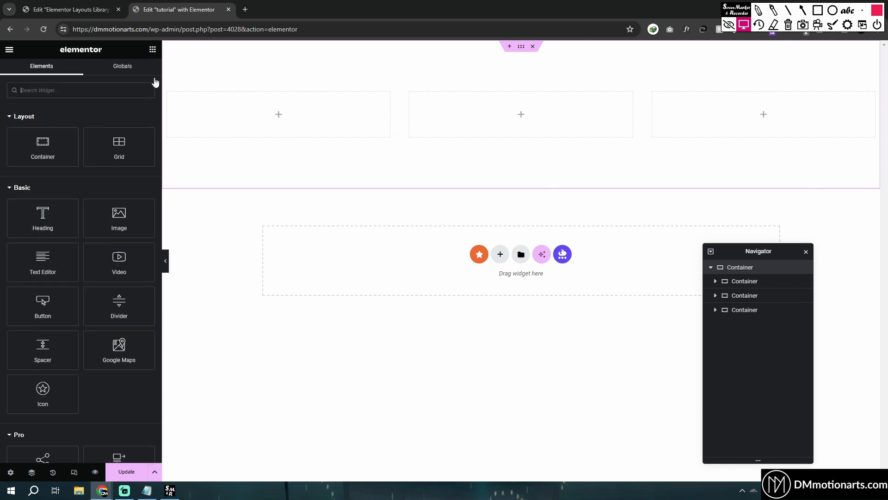
{"action": "left_click_drag", "start_coordinate": [42, 145], "coordinate": [287, 121]}
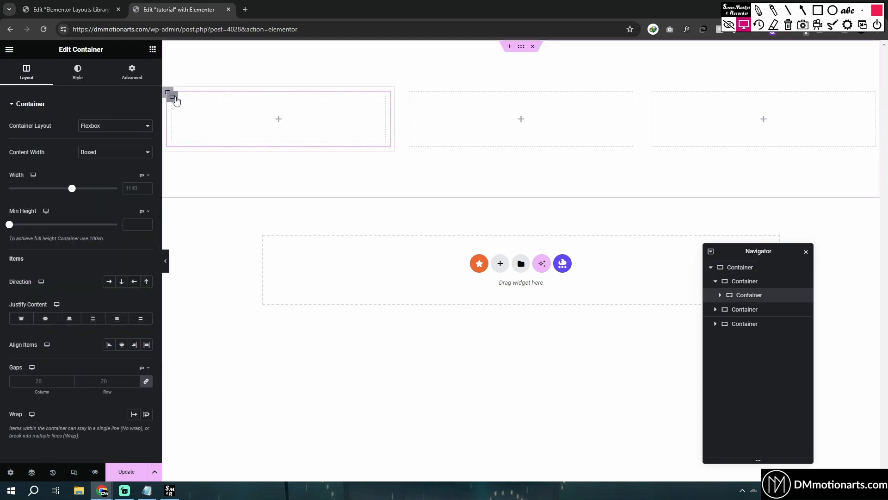
Step: Duplicate the container nested in the first column to stack two boxes there
{"action": "left_click", "coordinate": [168, 96]}
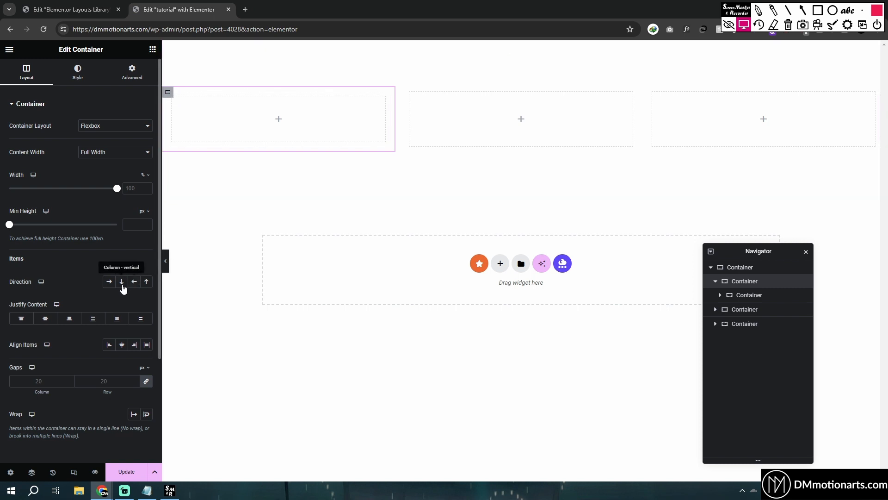
{"action": "right_click", "coordinate": [170, 99]}
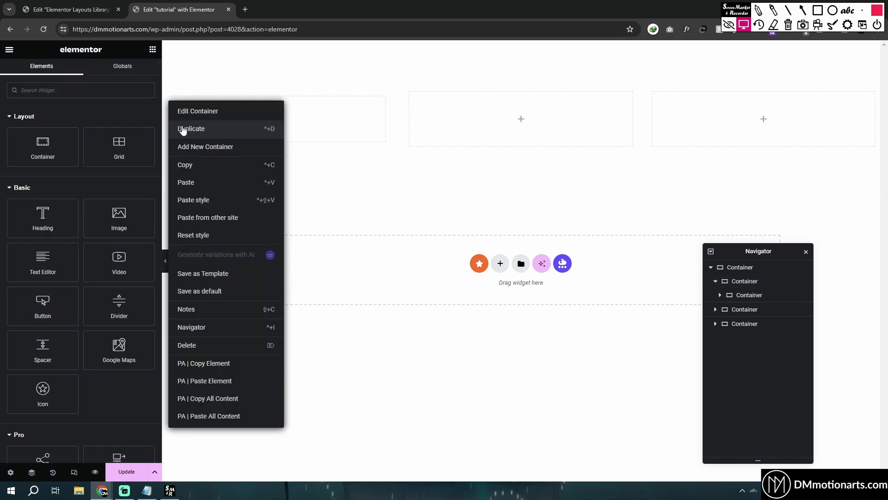
{"action": "left_click", "coordinate": [184, 129]}
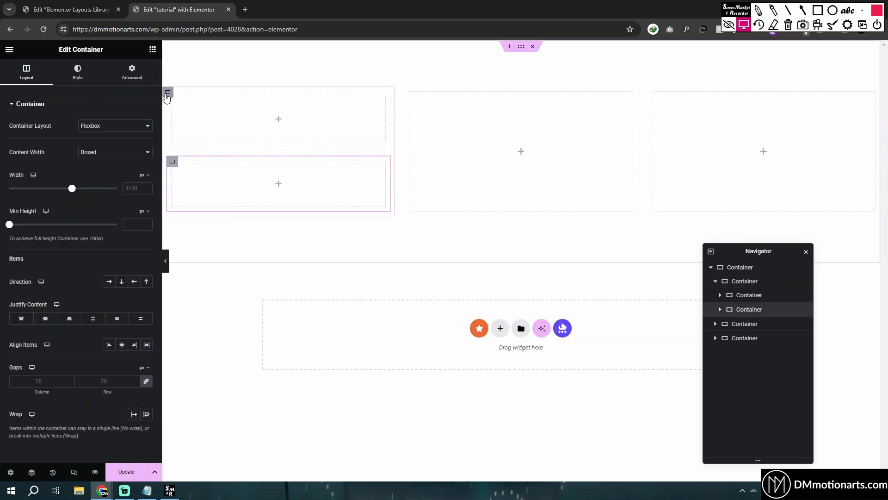
Step: Give the upper nested container in the first column a classic pink background (#FF9191)
{"action": "left_click", "coordinate": [170, 96]}
{"action": "left_click", "coordinate": [77, 72]}
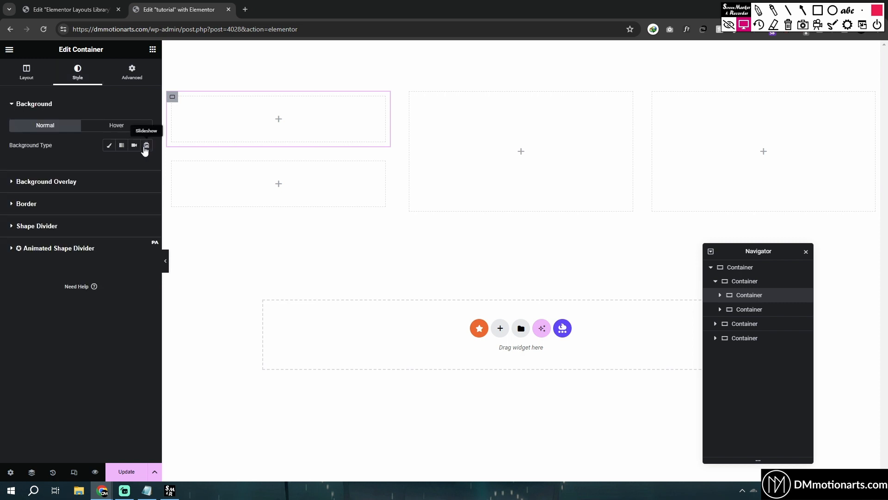
{"action": "left_click", "coordinate": [108, 145]}
{"action": "left_click", "coordinate": [146, 165]}
{"action": "left_click", "coordinate": [114, 201]}
{"action": "left_click_drag", "start_coordinate": [138, 192], "coordinate": [142, 198]}
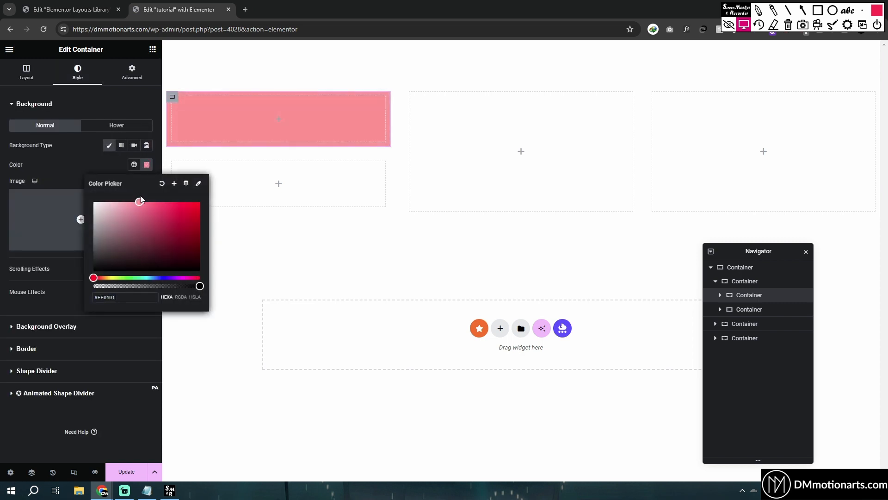
{"action": "left_click", "coordinate": [192, 120]}
Step: Replace the uncoloured lower container in the first column with a duplicate of the pink one, and check the Layout 2 reference
{"action": "right_click", "coordinate": [174, 159]}
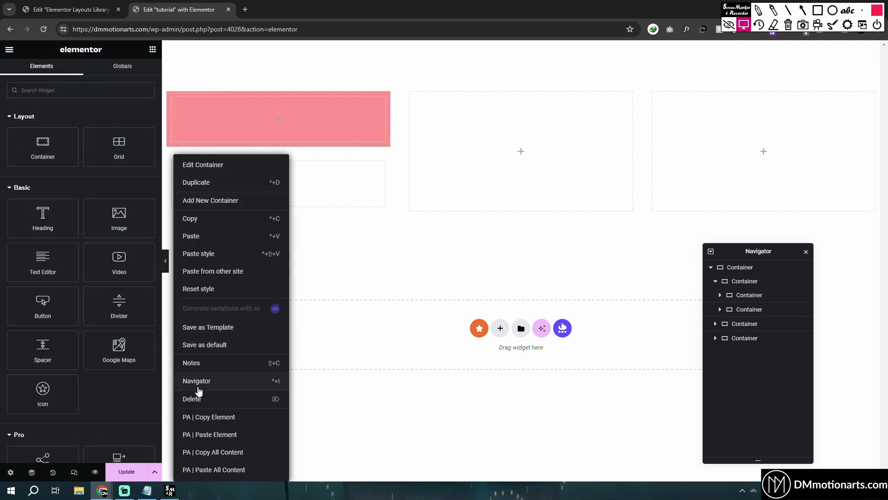
{"action": "left_click", "coordinate": [204, 397]}
{"action": "right_click", "coordinate": [175, 98]}
{"action": "left_click", "coordinate": [198, 126]}
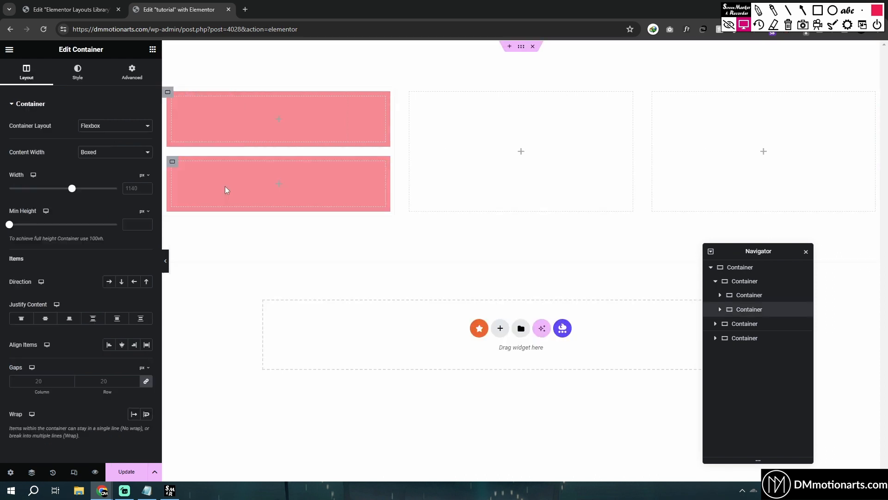
{"action": "left_click", "coordinate": [72, 3]}
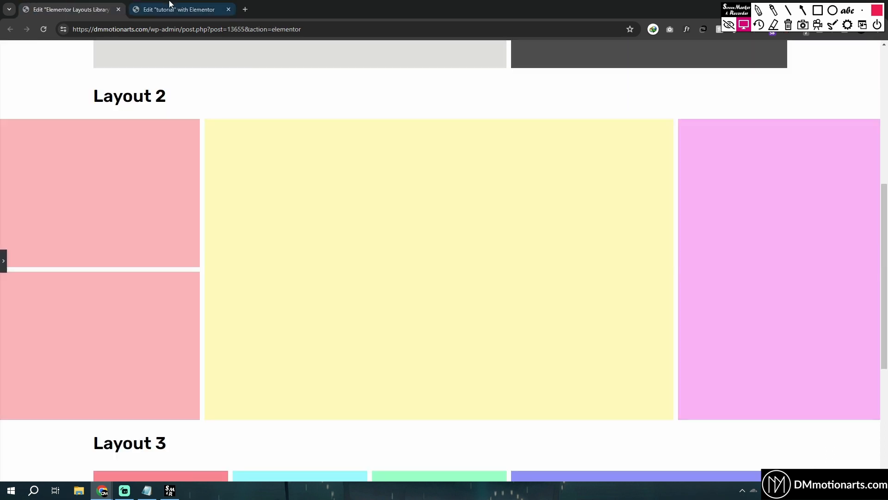
Step: Compare the Layout 2 reference on the library page with the parent container's layout settings on the tutorial page
{"action": "left_click", "coordinate": [135, 8]}
{"action": "left_click", "coordinate": [74, 10]}
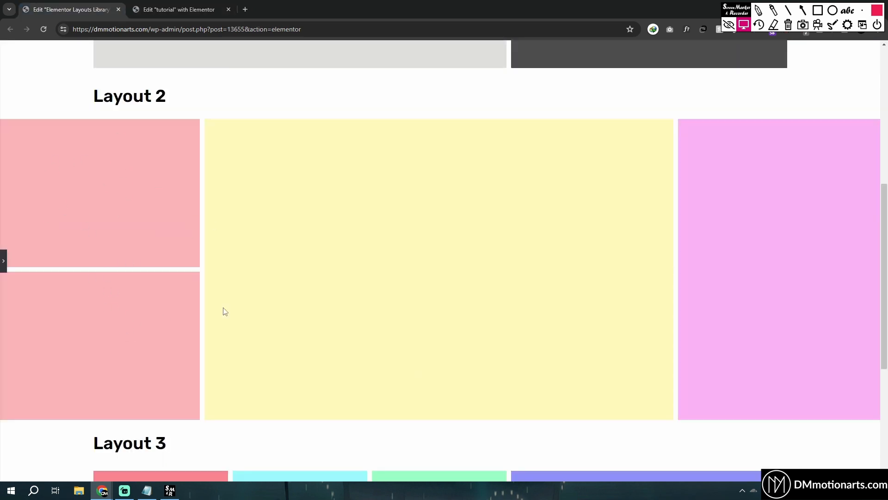
{"action": "key", "text": "ctrl+Tab"}
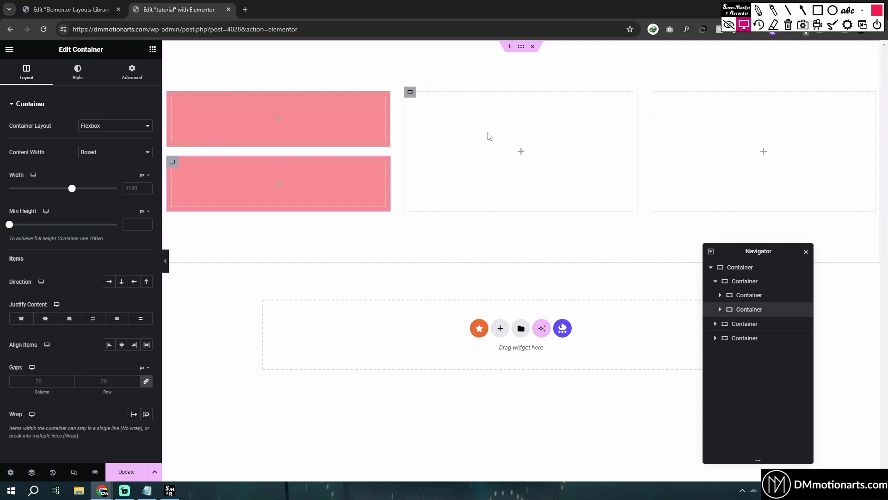
{"action": "left_click", "coordinate": [521, 47]}
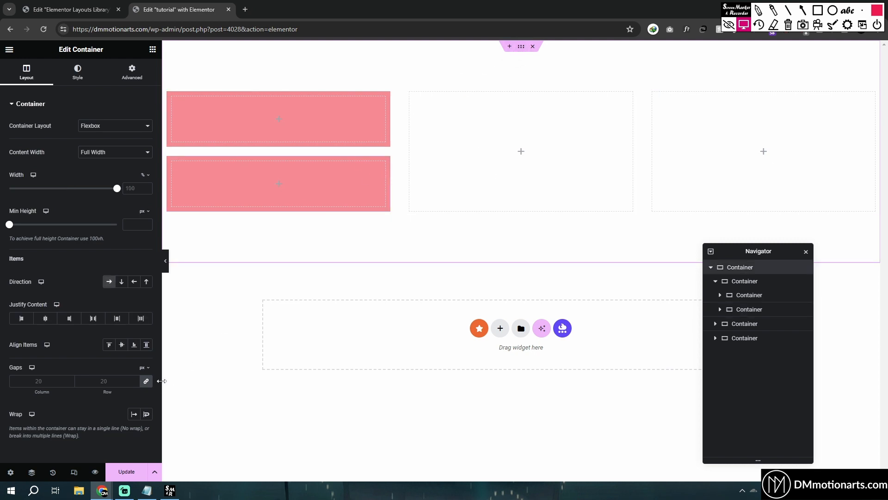
{"action": "left_click", "coordinate": [61, 7]}
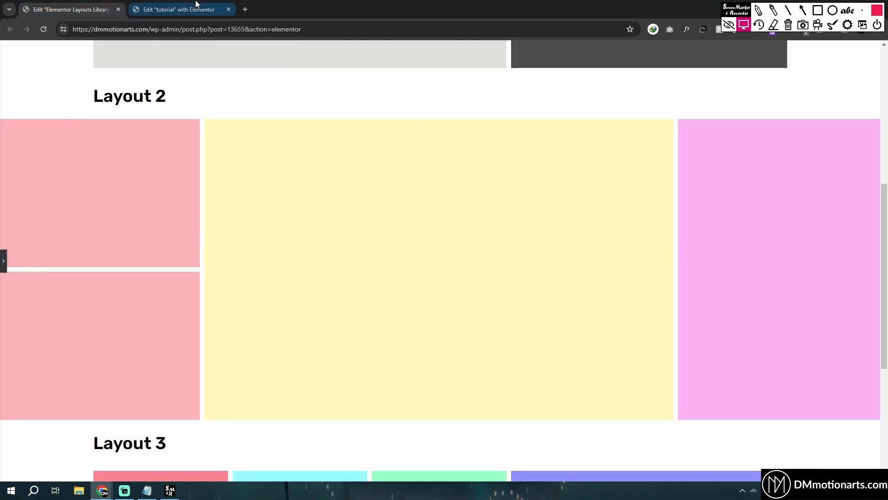
{"action": "left_click", "coordinate": [176, 9]}
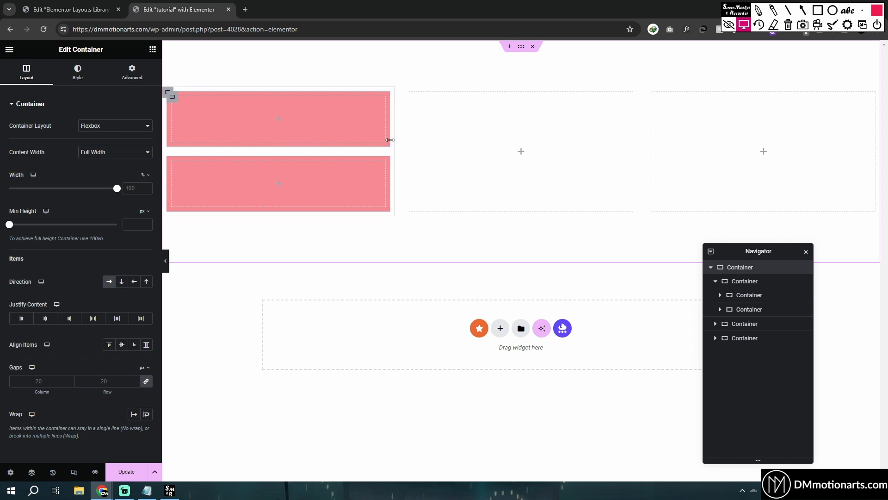
Step: Give the middle column container a classic bright green background
{"action": "left_click", "coordinate": [410, 92]}
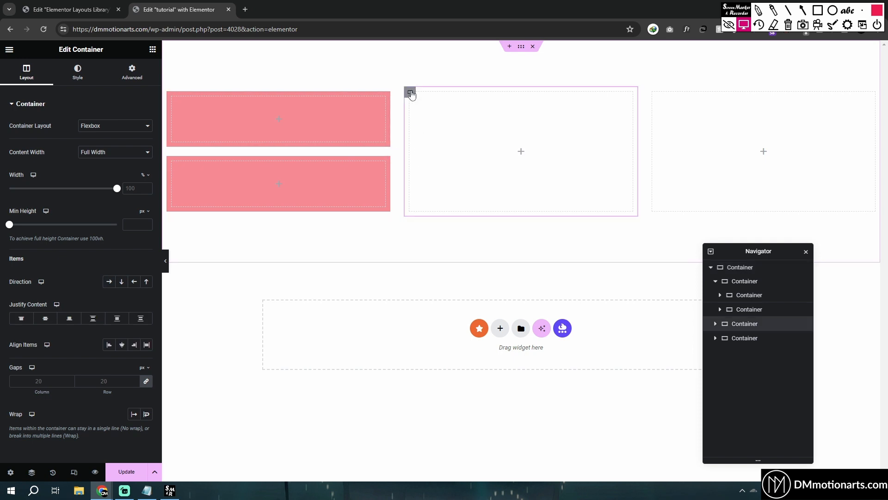
{"action": "left_click", "coordinate": [78, 72]}
{"action": "left_click", "coordinate": [109, 145]}
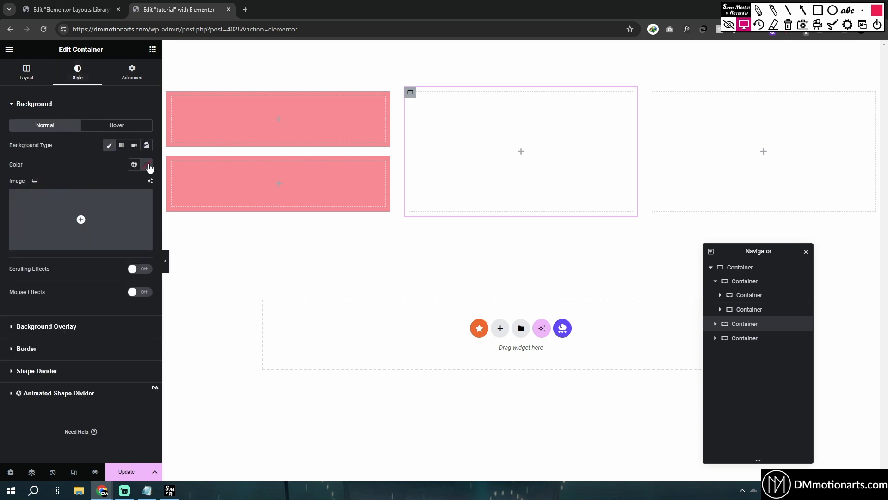
{"action": "left_click", "coordinate": [146, 165]}
{"action": "left_click", "coordinate": [128, 277]}
{"action": "left_click_drag", "start_coordinate": [148, 230], "coordinate": [160, 202]}
{"action": "left_click", "coordinate": [370, 206]}
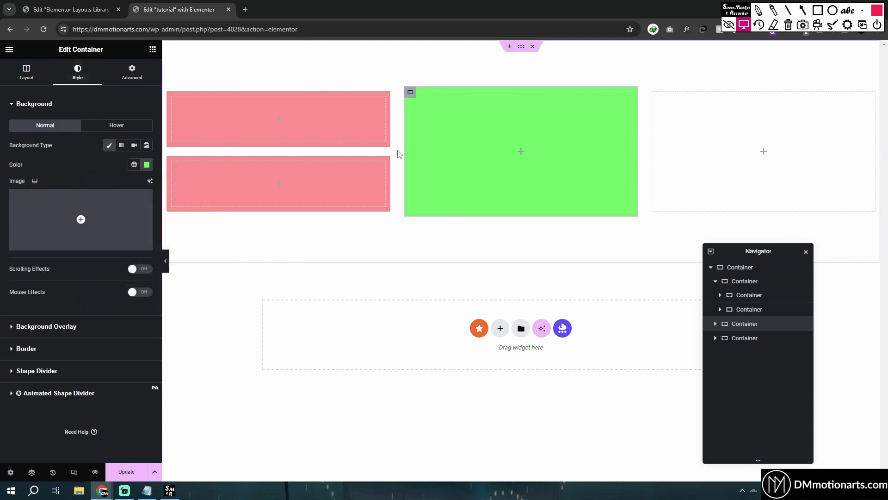
Step: Give the third column container a classic light blue background
{"action": "left_click", "coordinate": [652, 92]}
{"action": "left_click", "coordinate": [77, 72]}
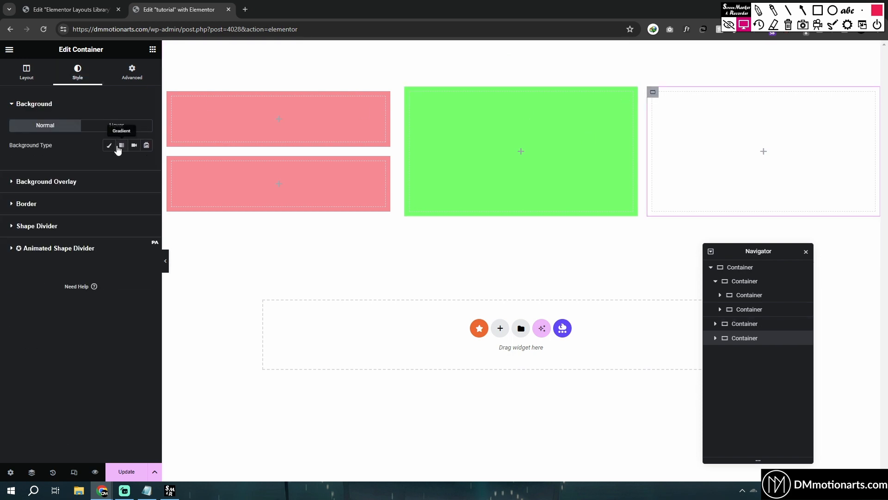
{"action": "left_click", "coordinate": [121, 145]}
{"action": "left_click", "coordinate": [109, 145]}
{"action": "left_click", "coordinate": [147, 164]}
{"action": "left_click", "coordinate": [139, 216]}
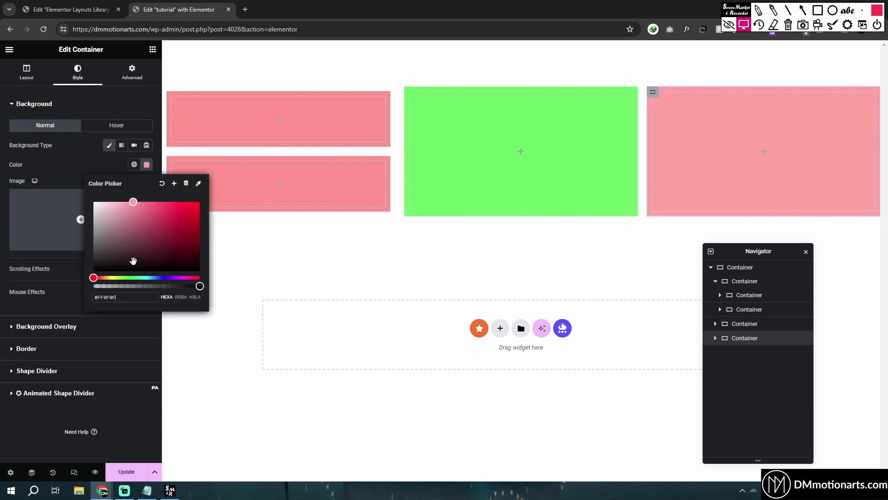
{"action": "left_click_drag", "start_coordinate": [138, 278], "coordinate": [149, 278]}
{"action": "left_click", "coordinate": [356, 252]}
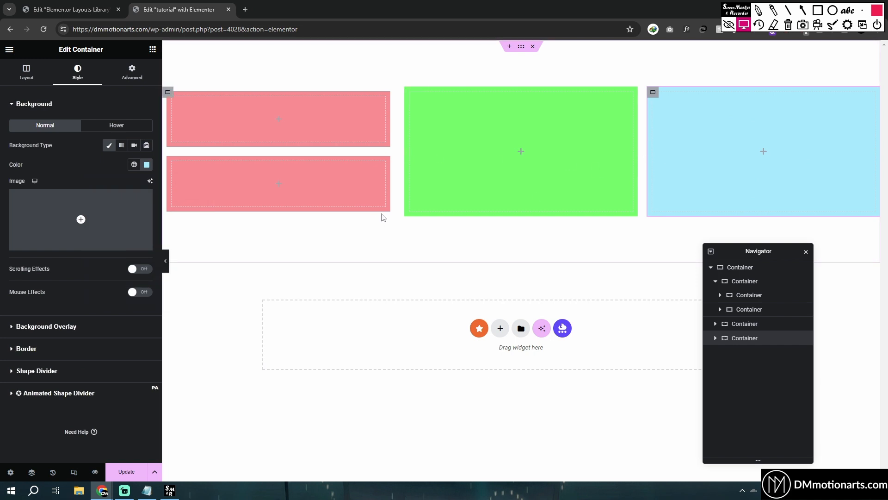
Step: Set the padding of the first column container to 0 px on all four sides
{"action": "left_click", "coordinate": [164, 94]}
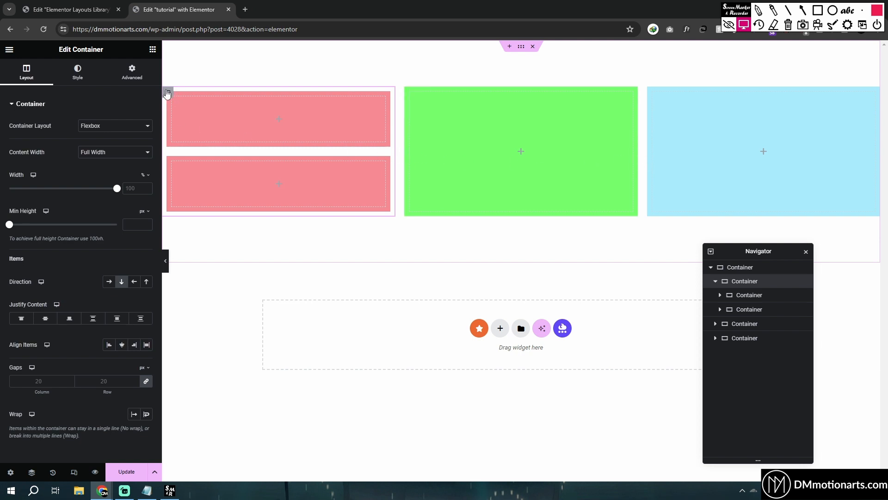
{"action": "left_click", "coordinate": [132, 73]}
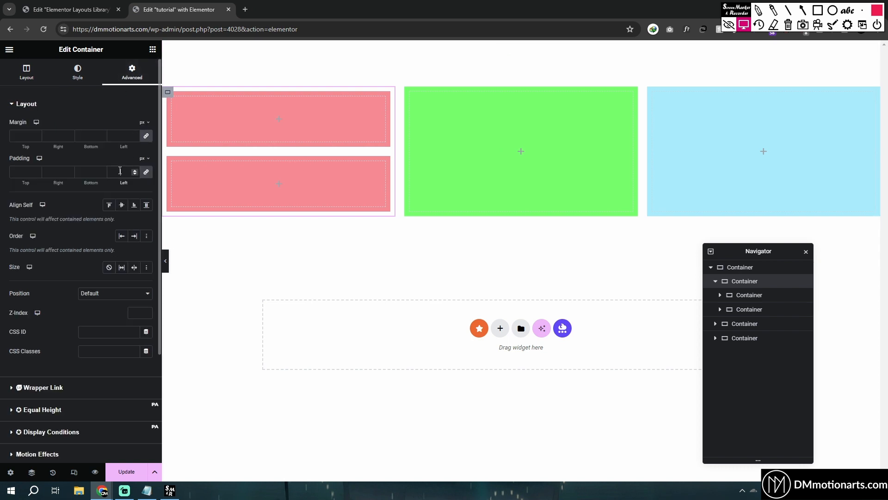
{"action": "left_click", "coordinate": [120, 171]}
{"action": "type", "text": "0"}
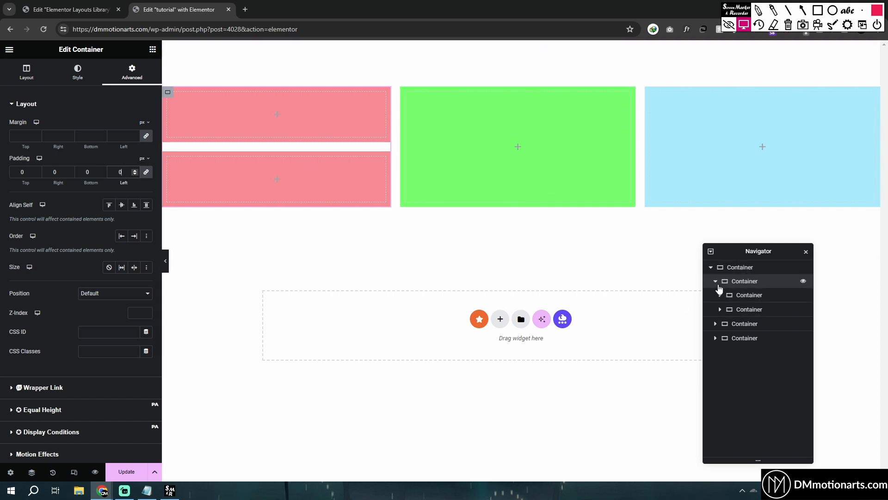
Step: Collapse the first column container in the structure tree and set its minimum height to 500 px
{"action": "left_click", "coordinate": [716, 281]}
{"action": "left_click", "coordinate": [26, 73]}
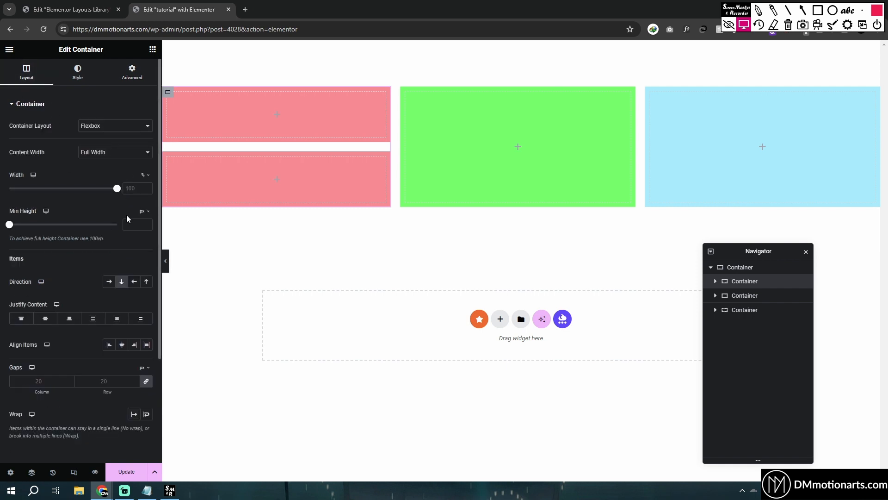
{"action": "left_click", "coordinate": [139, 224]}
{"action": "type", "text": "500"}
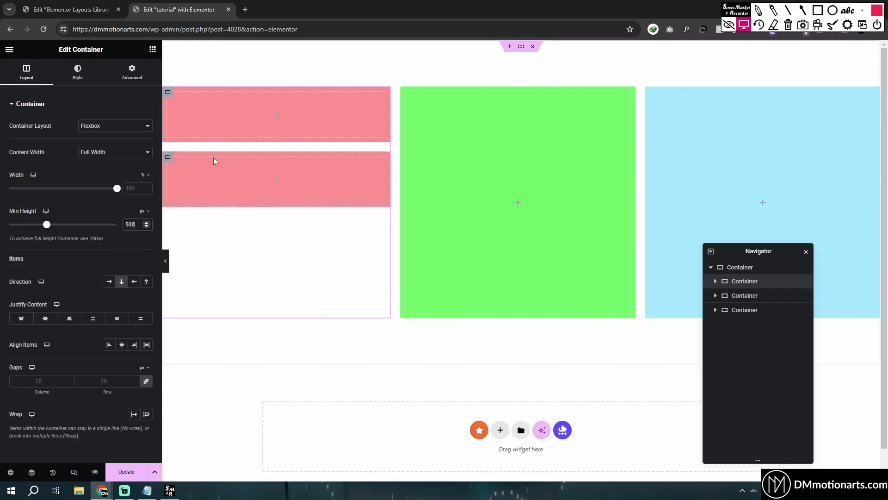
Step: Set the size of both nested pink containers to Grow so they share the first column's height
{"action": "left_click", "coordinate": [169, 160]}
{"action": "left_click", "coordinate": [132, 73]}
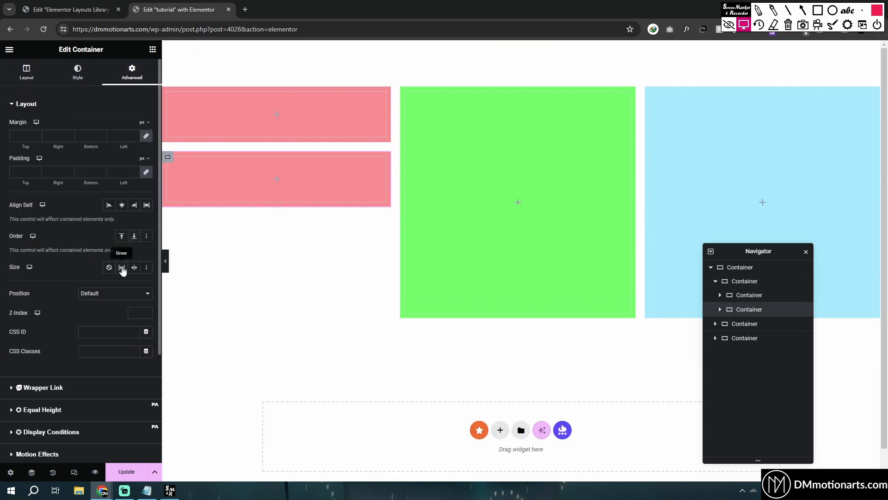
{"action": "left_click", "coordinate": [122, 267]}
{"action": "left_click", "coordinate": [168, 96]}
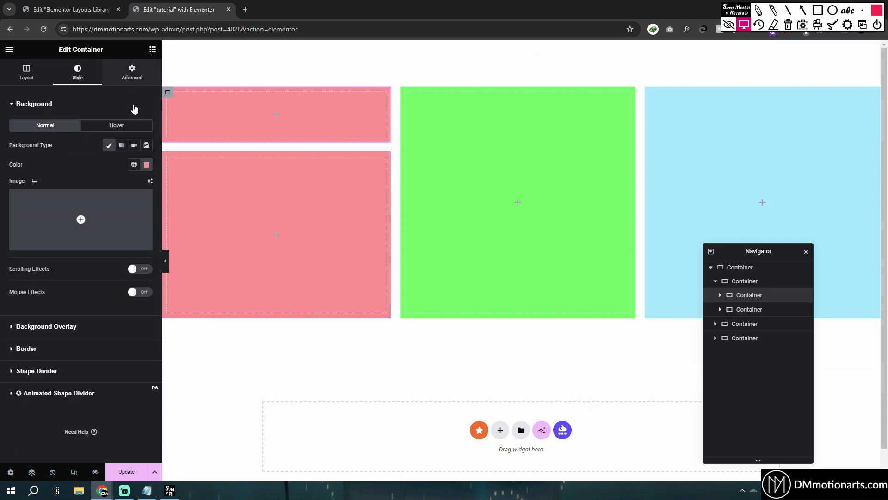
{"action": "left_click", "coordinate": [132, 73]}
{"action": "left_click", "coordinate": [121, 267]}
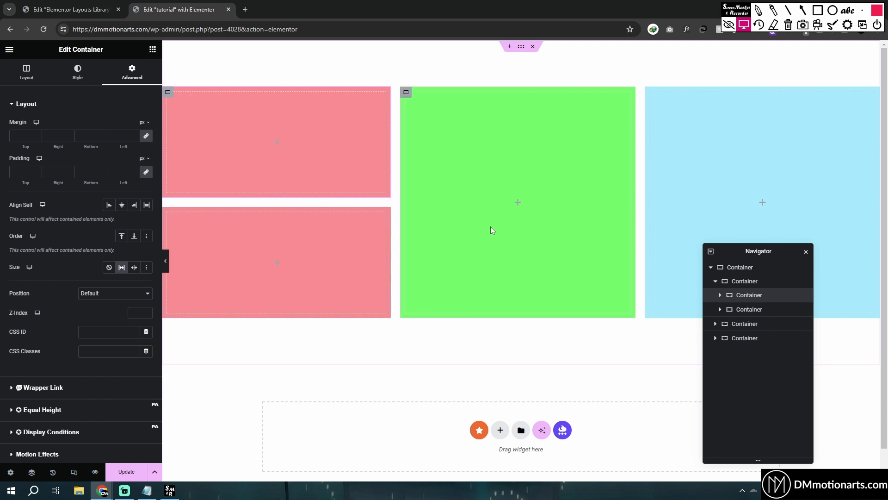
Step: Preview the full-width page against the Layout 2 reference and examine the parent and column containers' settings
{"action": "left_click", "coordinate": [163, 261]}
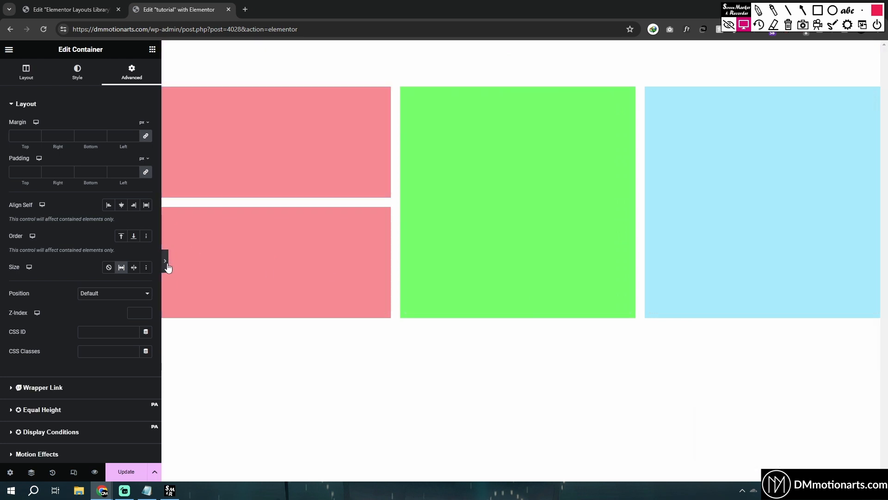
{"action": "key", "text": "ctrl+shift+Tab"}
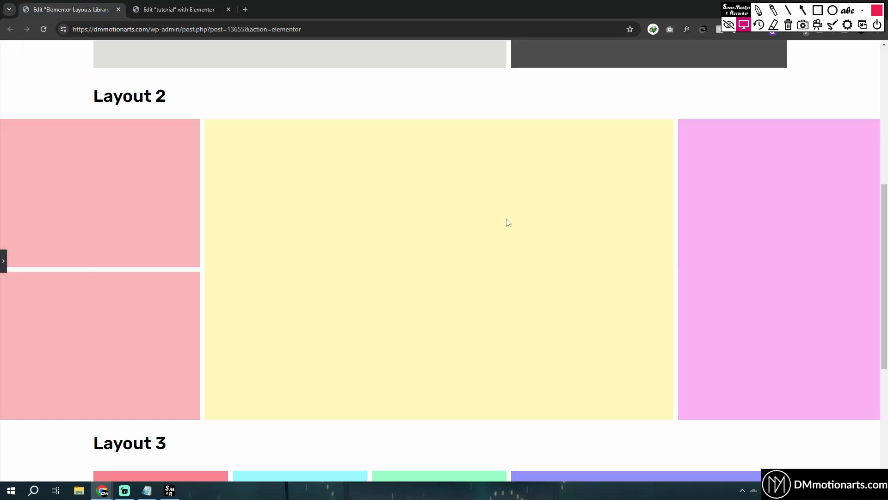
{"action": "key", "text": "ctrl+Tab"}
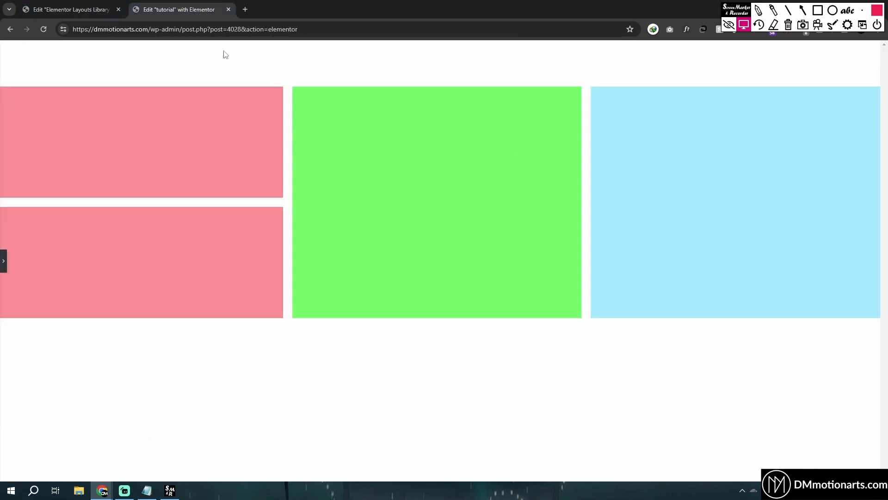
{"action": "left_click", "coordinate": [4, 261]}
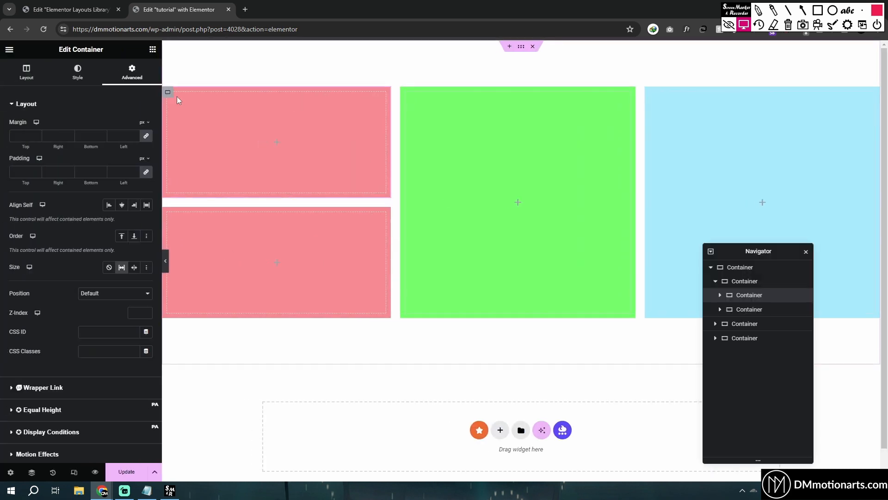
{"action": "left_click", "coordinate": [719, 281]}
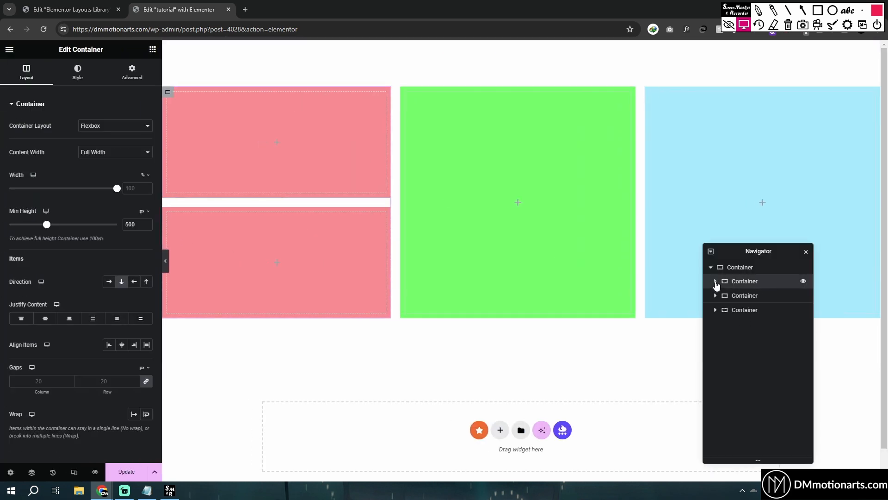
{"action": "left_click", "coordinate": [521, 47]}
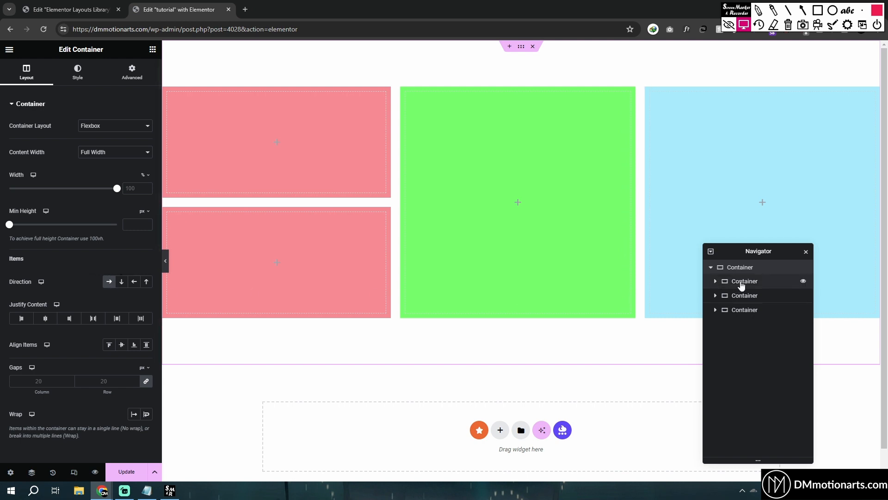
{"action": "left_click", "coordinate": [743, 294]}
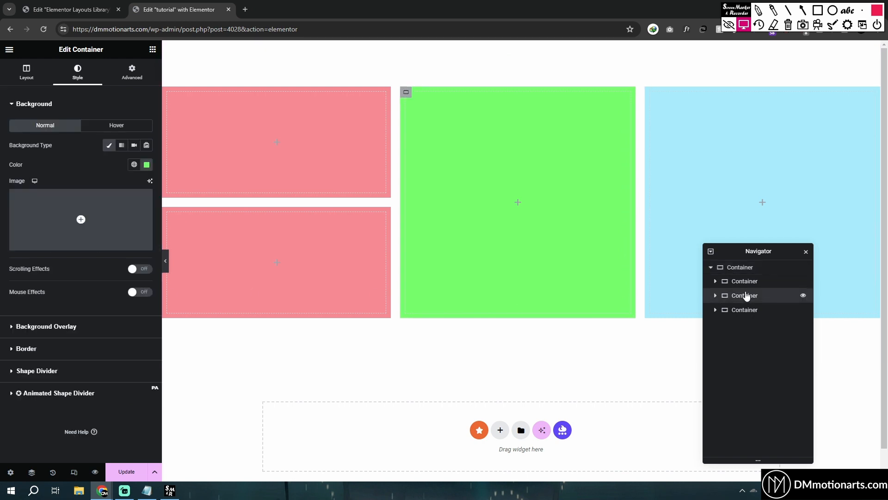
Step: Try a 30% width on the first column container, and settle on a width of 40%
{"action": "left_click", "coordinate": [745, 287]}
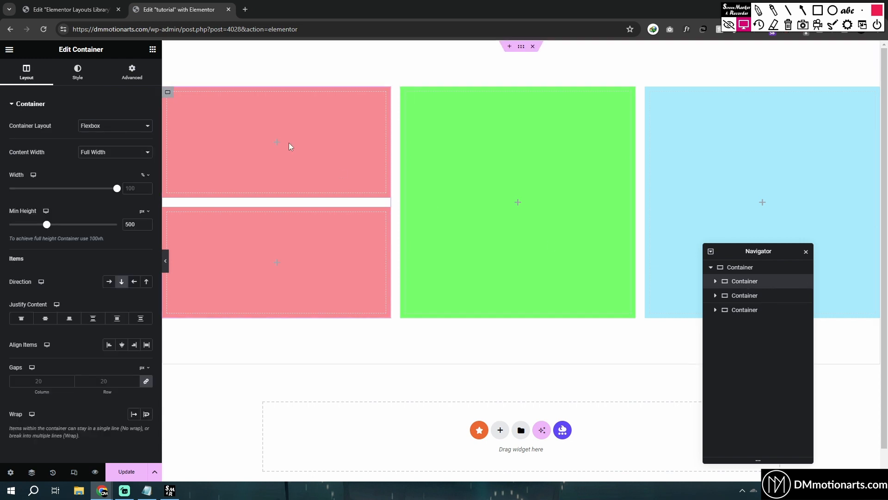
{"action": "left_click", "coordinate": [129, 188]}
{"action": "type", "text": "30"}
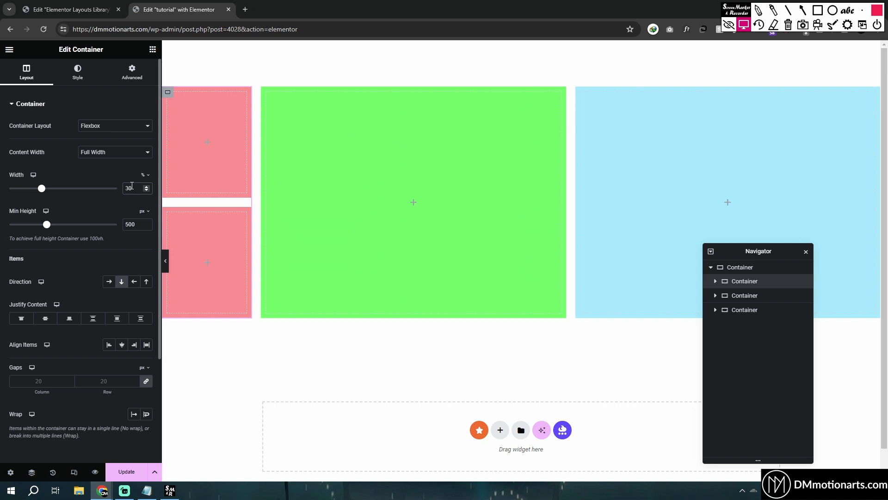
{"action": "key", "text": "BackSpace"}
{"action": "key", "text": "BackSpace"}
{"action": "type", "text": "40"}
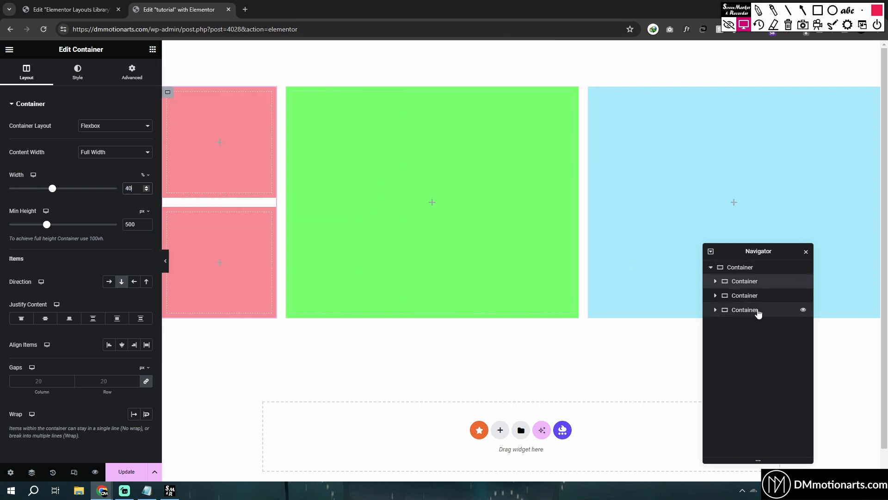
Step: Set the width of the light blue third column container to 40%
{"action": "left_click", "coordinate": [757, 310]}
{"action": "left_click", "coordinate": [30, 78]}
{"action": "left_click", "coordinate": [130, 190]}
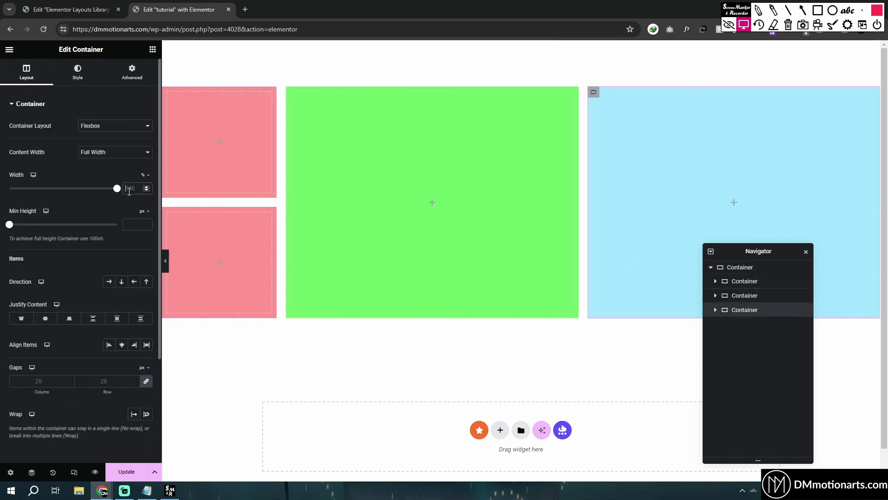
{"action": "type", "text": "40"}
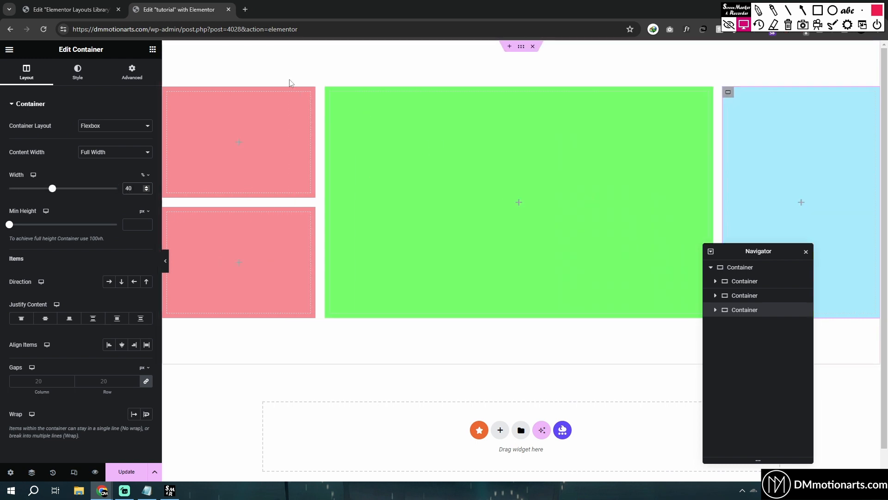
Step: Check the first column's width setting and set the green middle column container's width to 60%
{"action": "left_click", "coordinate": [330, 92]}
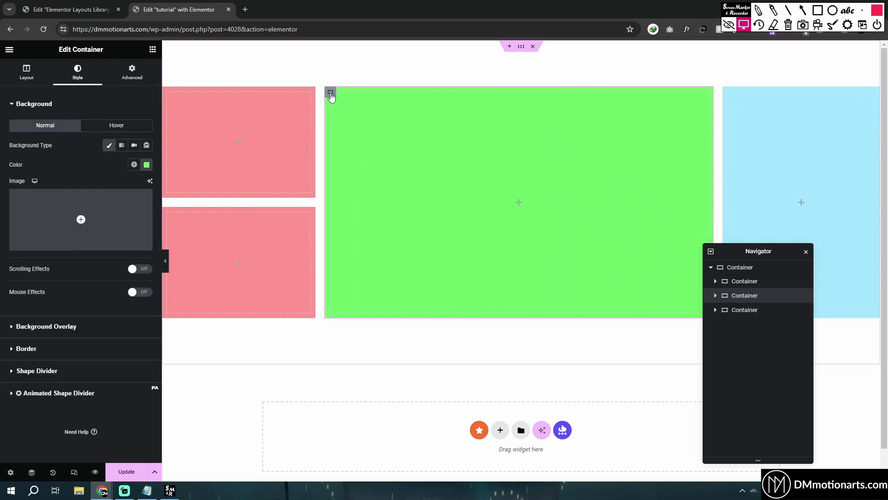
{"action": "left_click", "coordinate": [294, 140]}
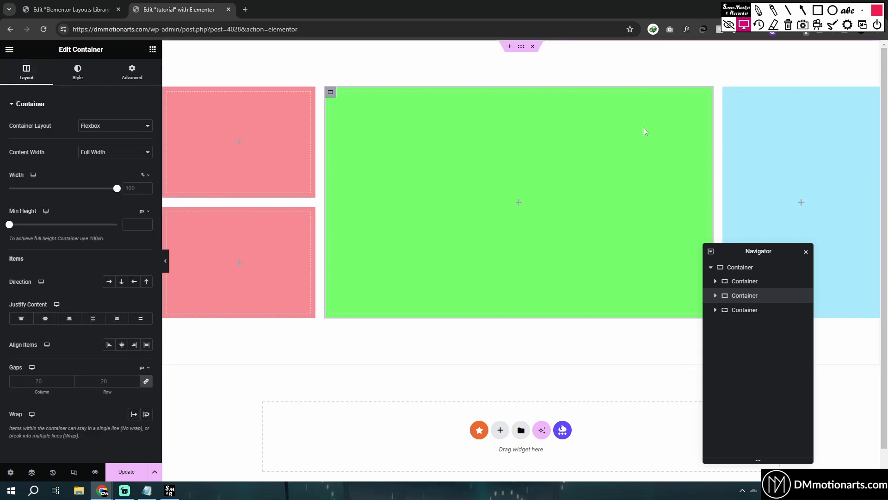
{"action": "left_click", "coordinate": [745, 281]}
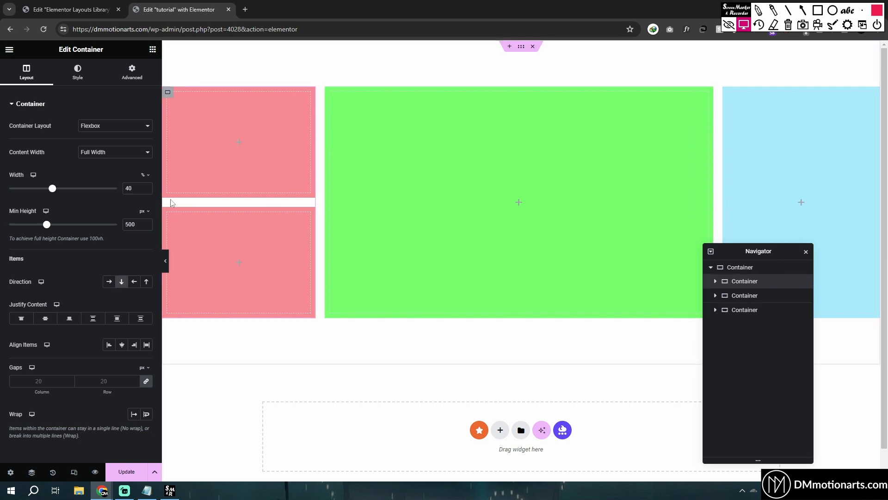
{"action": "left_click", "coordinate": [340, 100]}
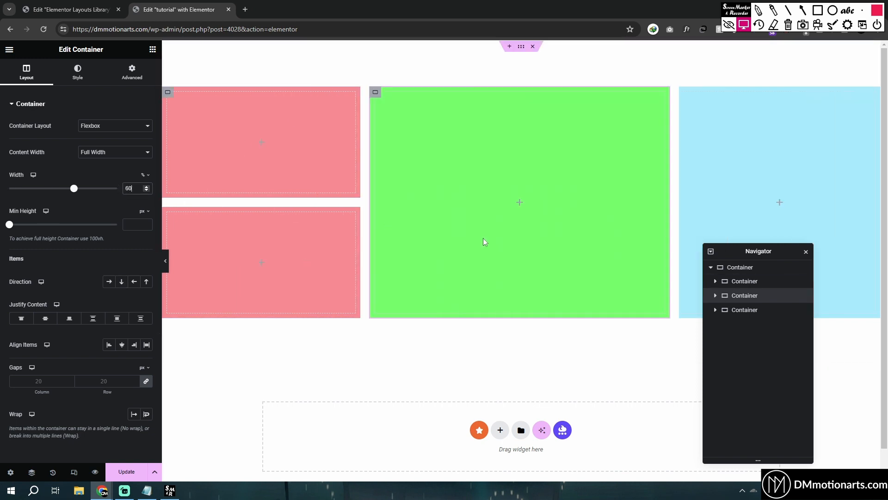
Step: Try a 50% width on the first and third column containers and preview the page at full width
{"action": "left_click", "coordinate": [745, 281]}
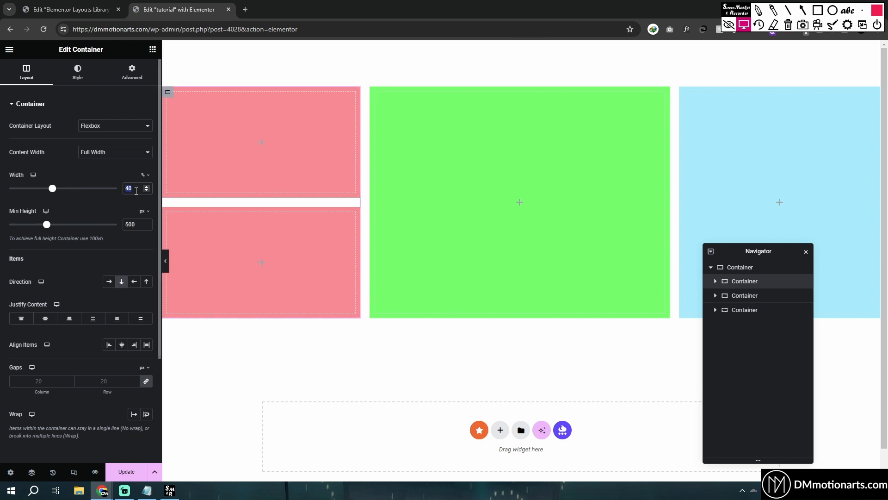
{"action": "type", "text": "50"}
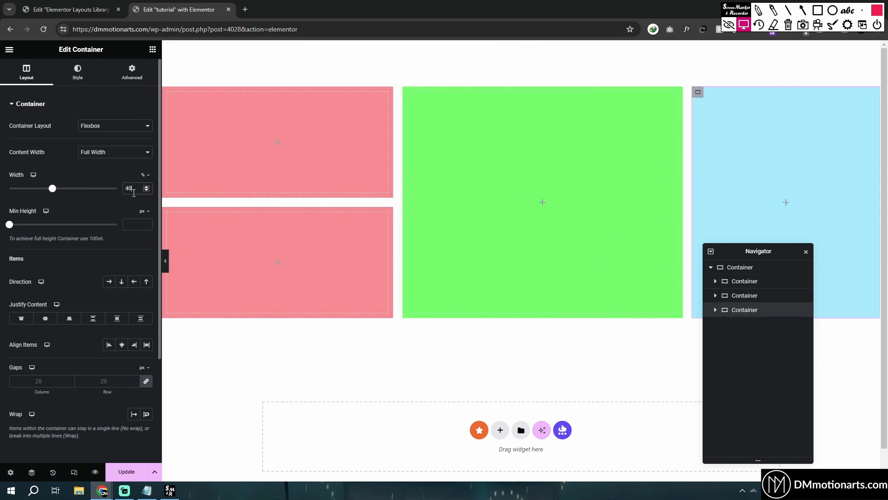
{"action": "type", "text": "50"}
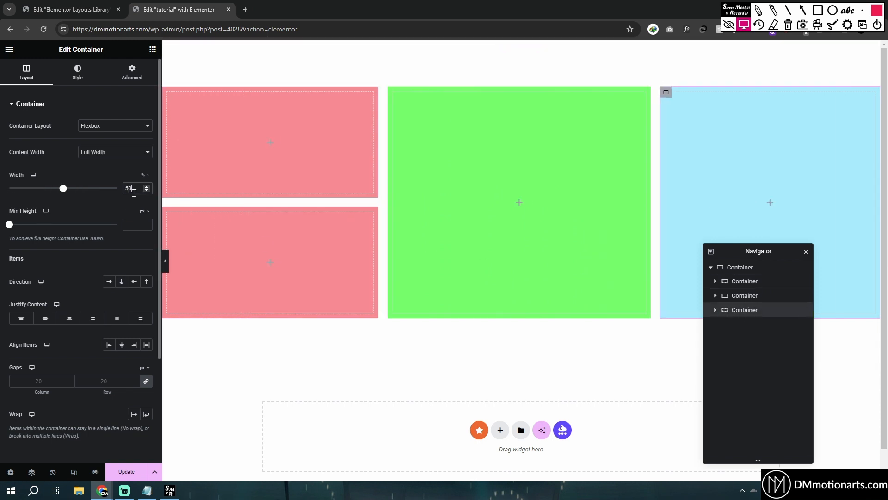
{"action": "left_click", "coordinate": [165, 262]}
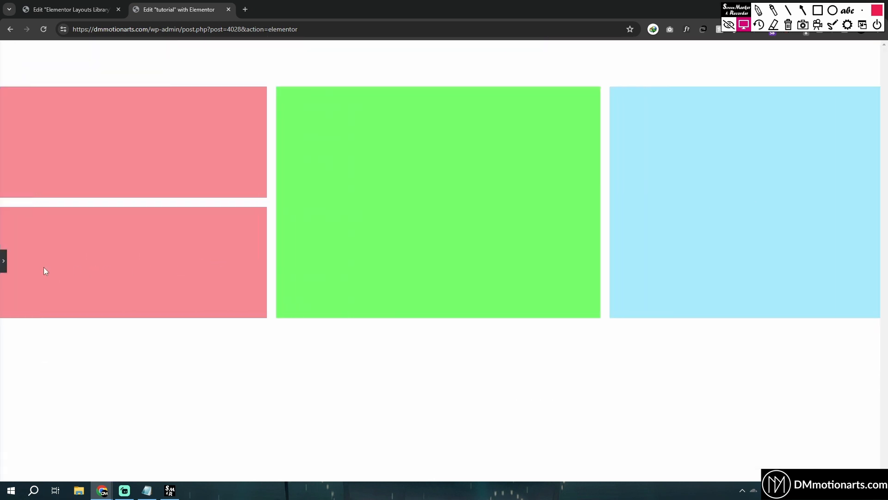
{"action": "left_click", "coordinate": [3, 261]}
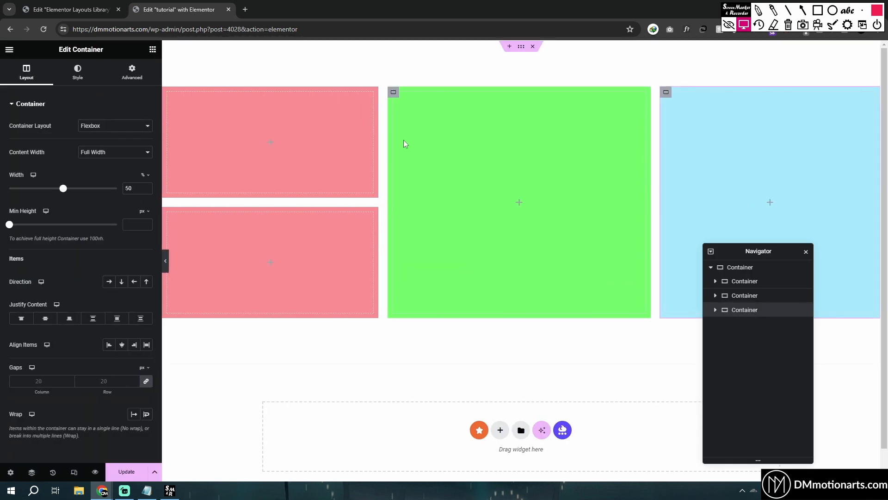
Step: Check the green middle column's width, try 20% widths on the first and third column containers, and preview the page
{"action": "left_click", "coordinate": [394, 93]}
{"action": "left_click", "coordinate": [717, 282]}
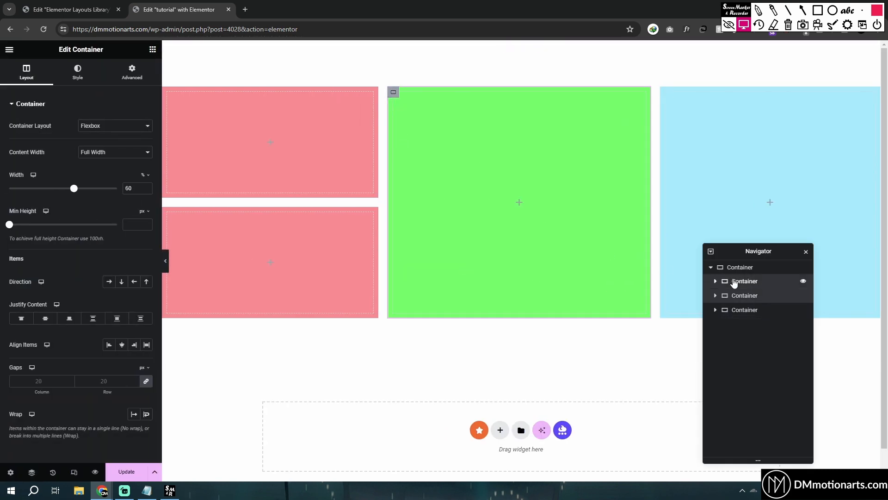
{"action": "type", "text": "20"}
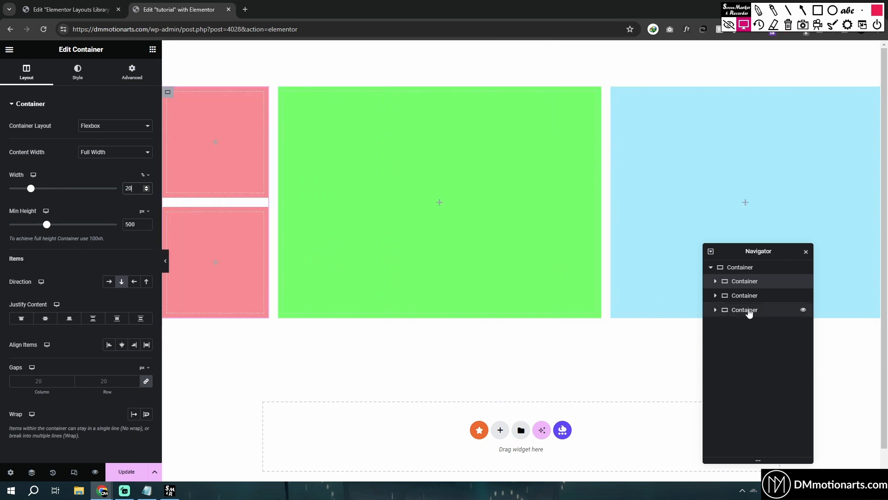
{"action": "left_click", "coordinate": [749, 311]}
{"action": "double_click", "coordinate": [132, 190]}
{"action": "type", "text": "20"}
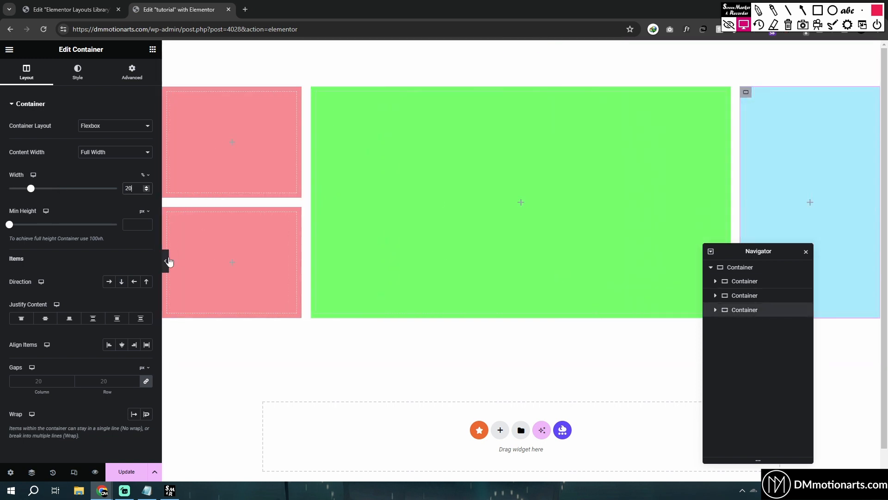
{"action": "left_click", "coordinate": [165, 261]}
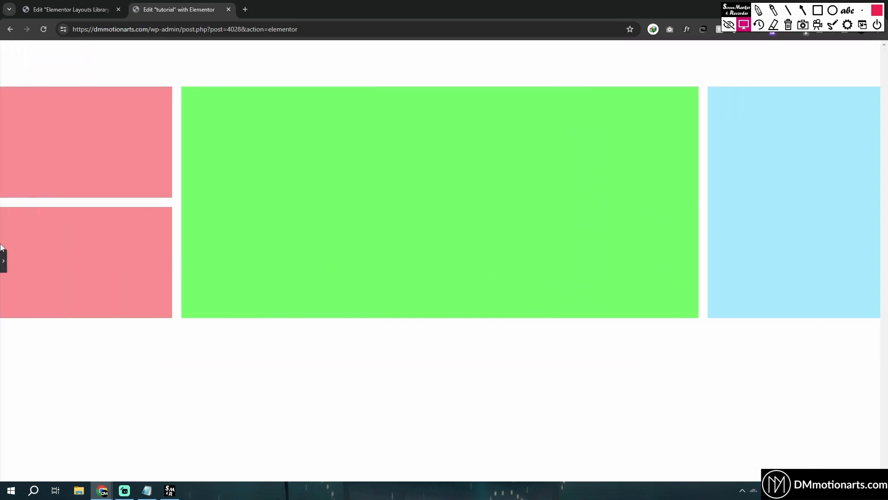
{"action": "left_click", "coordinate": [3, 261]}
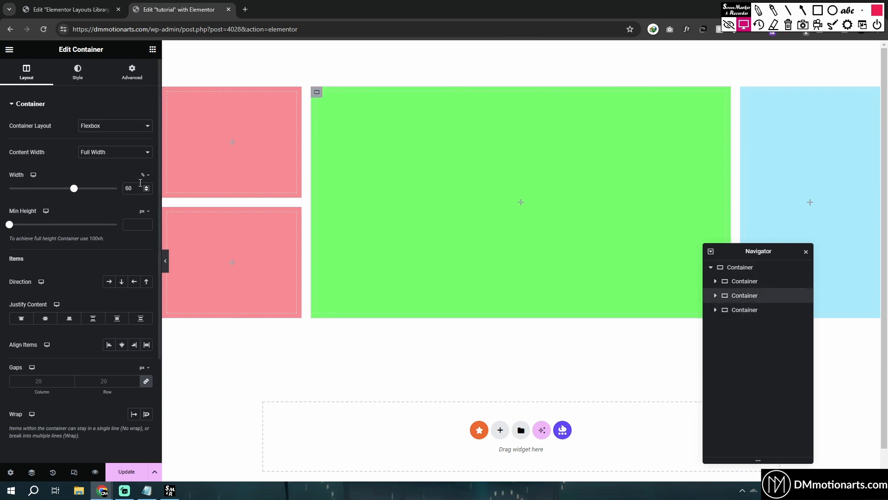
Step: Set the green middle column container's width to 50% and the first and third column containers' widths to 25% each
{"action": "type", "text": "50"}
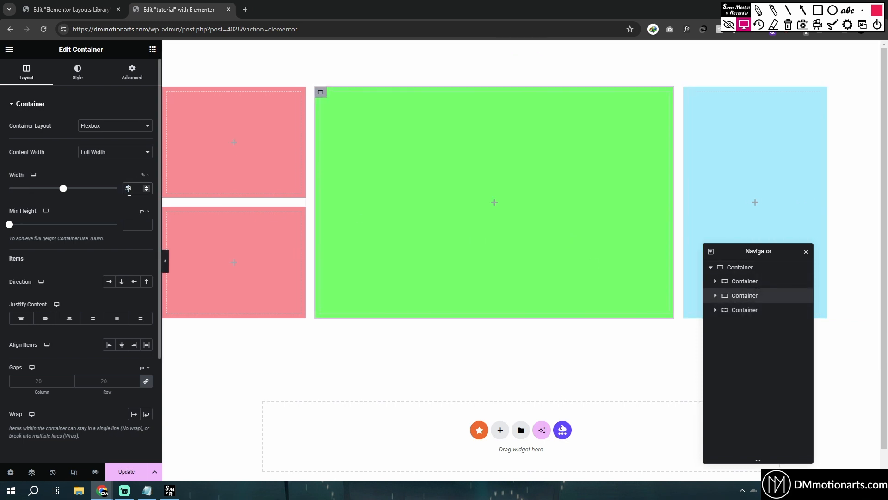
{"action": "left_click", "coordinate": [689, 92]}
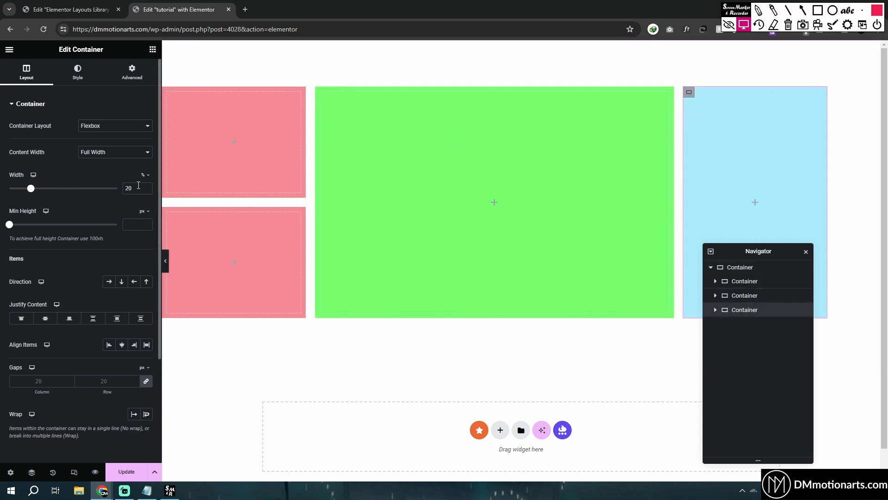
{"action": "type", "text": "5"}
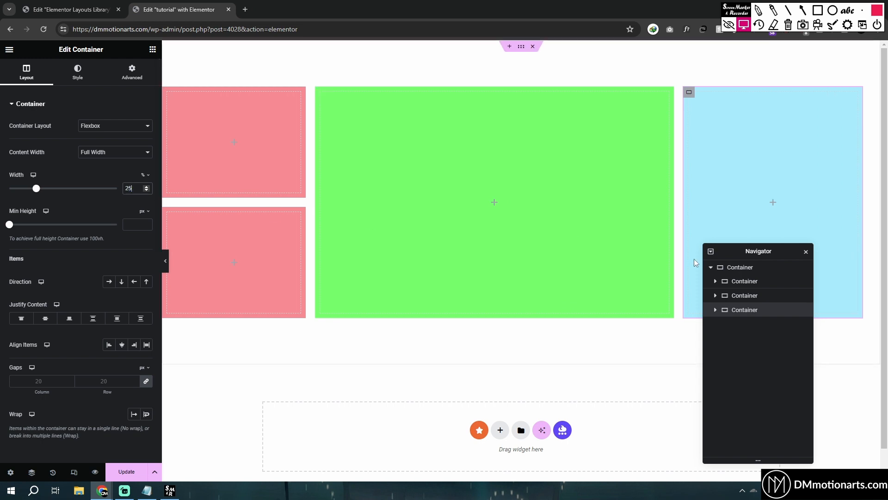
{"action": "left_click", "coordinate": [728, 281]}
{"action": "type", "text": "5"}
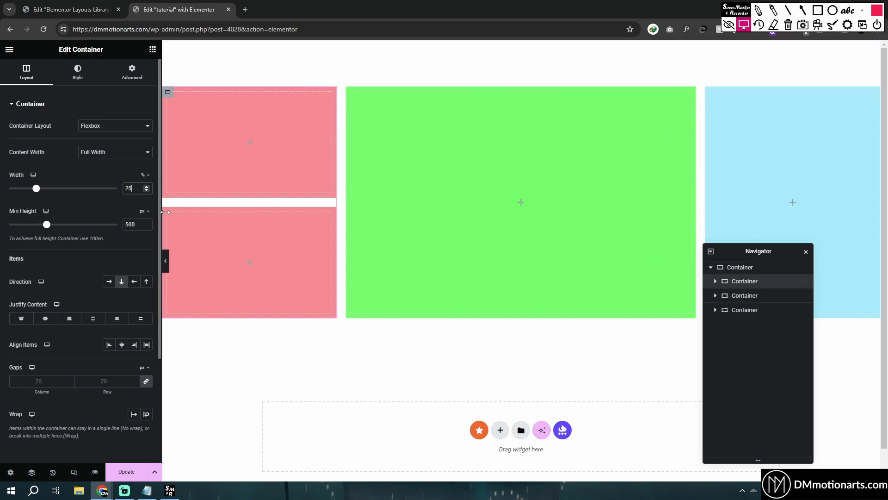
Step: Preview the page, examine the Layout 2 reference container's settings, and compare the column widths and gaps between both pages
{"action": "left_click", "coordinate": [166, 262]}
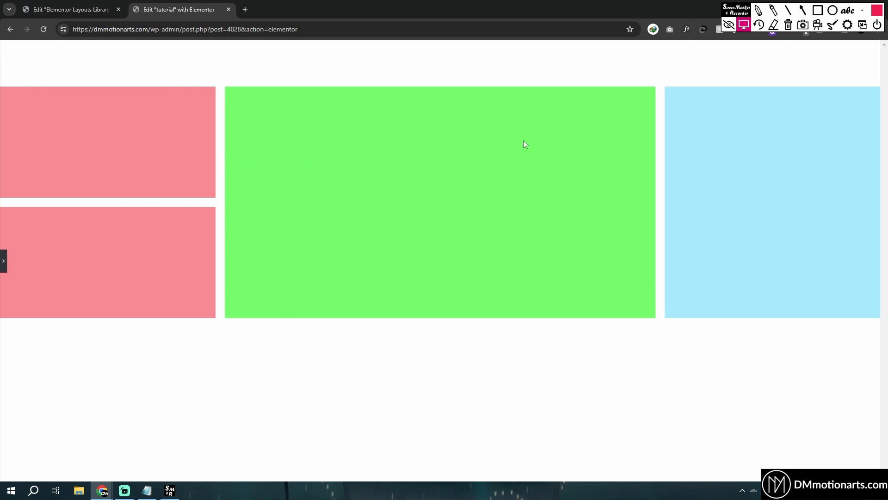
{"action": "left_click", "coordinate": [64, 9]}
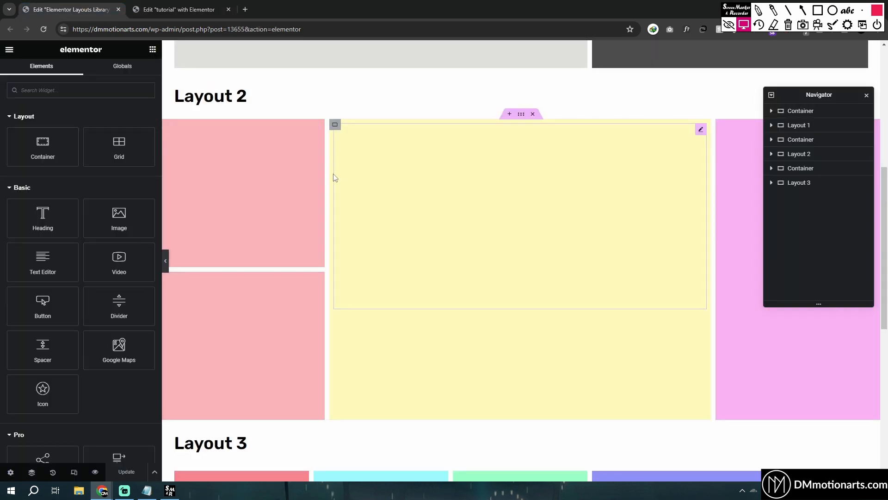
{"action": "left_click", "coordinate": [523, 116]}
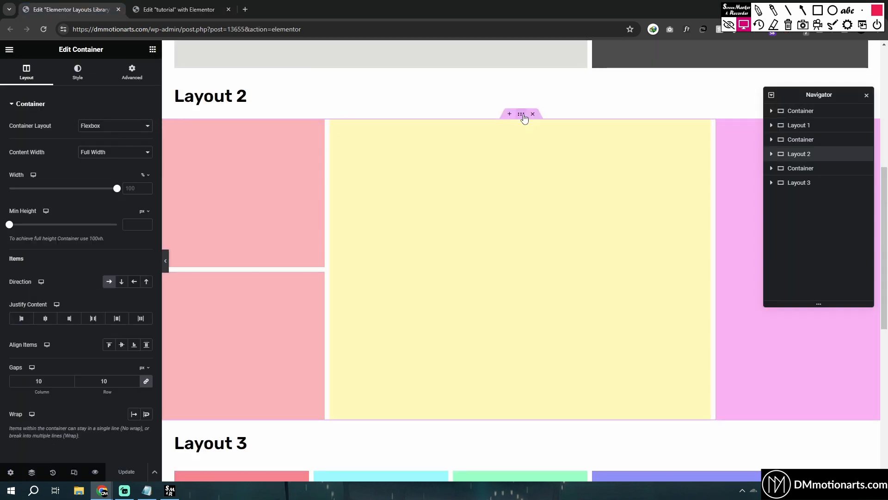
{"action": "left_click", "coordinate": [178, 5]}
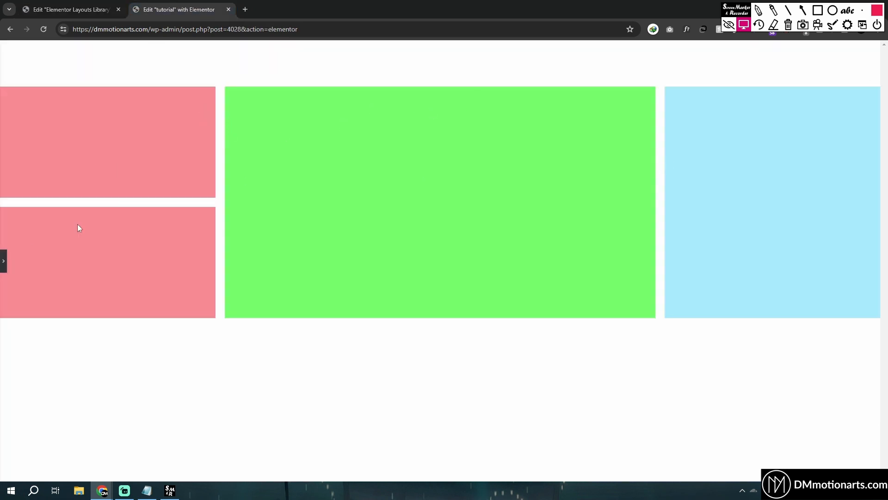
{"action": "left_click", "coordinate": [4, 261]}
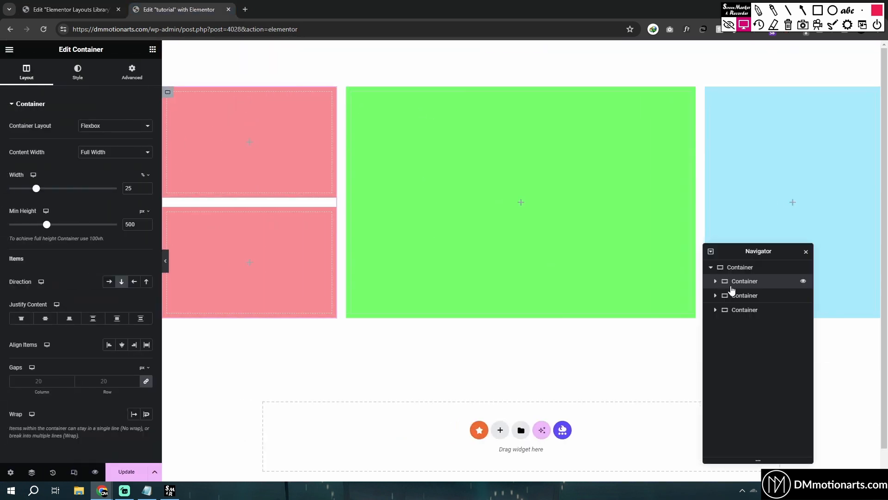
{"action": "left_click", "coordinate": [791, 310]}
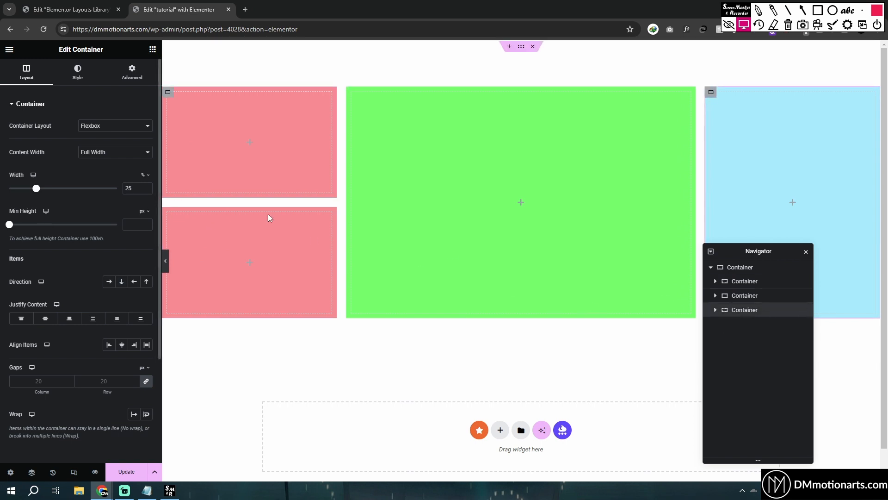
{"action": "left_click", "coordinate": [753, 296]}
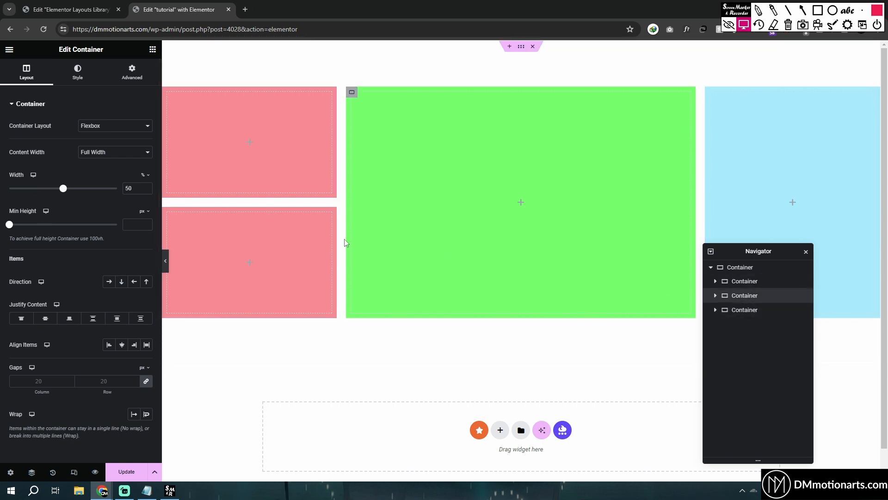
{"action": "left_click", "coordinate": [166, 260]}
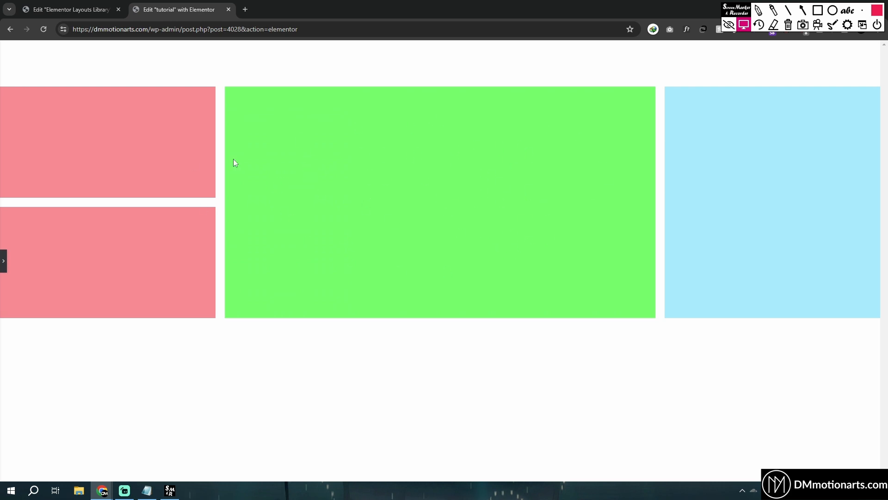
{"action": "left_click", "coordinate": [82, 4]}
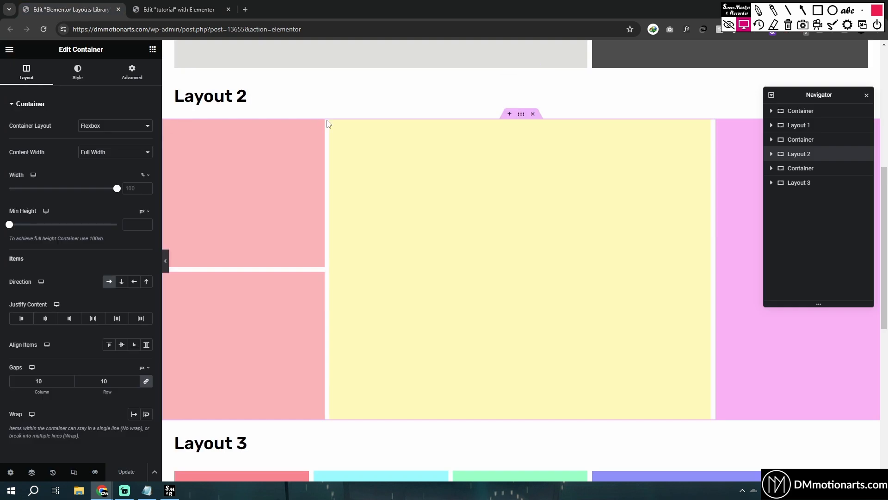
{"action": "left_click", "coordinate": [230, 3]}
{"action": "left_click", "coordinate": [4, 261]}
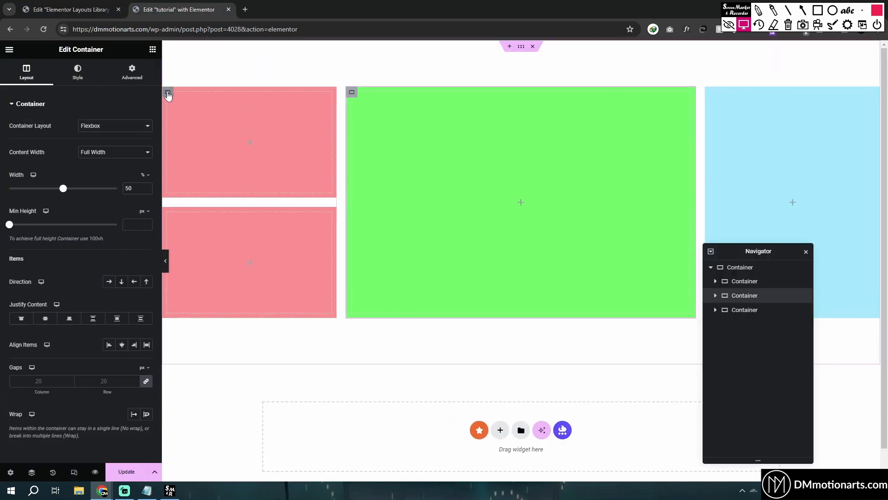
Step: Set the column and row gaps of the first column container, which holds the two pink boxes, to 10 px
{"action": "left_click", "coordinate": [181, 98]}
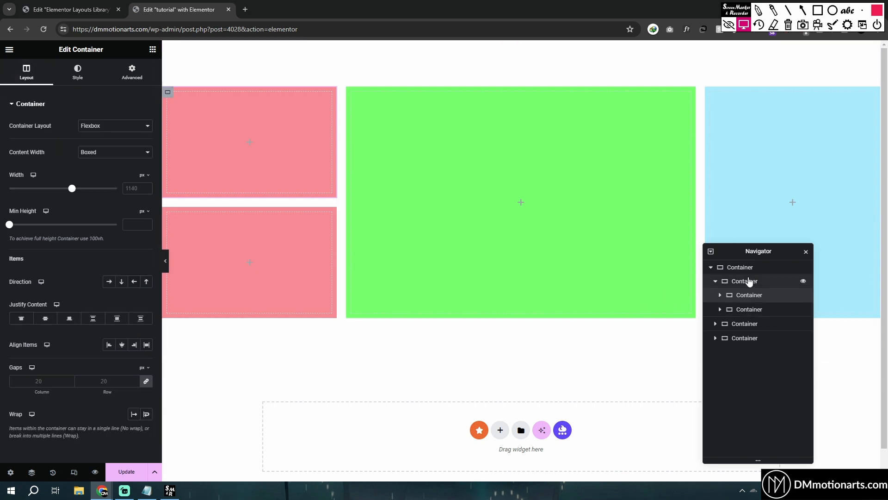
{"action": "left_click", "coordinate": [745, 281]}
{"action": "left_click", "coordinate": [107, 380]}
{"action": "type", "text": "01"}
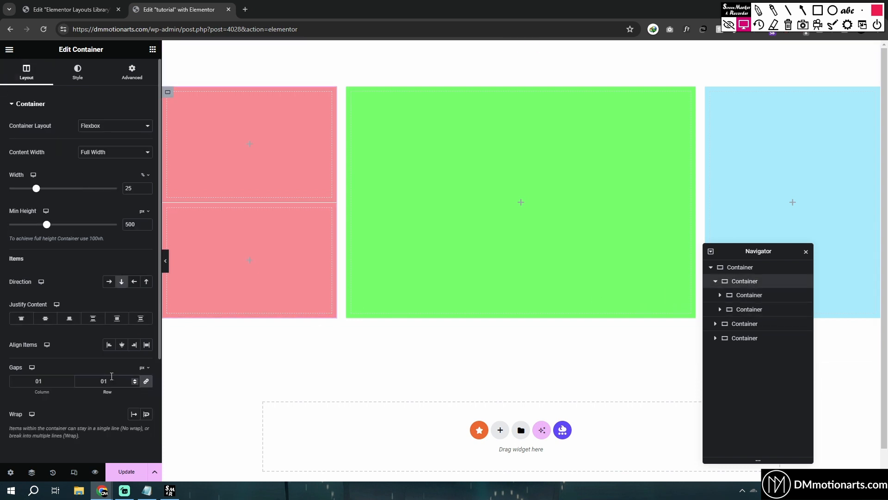
{"action": "type", "text": "0"}
Step: Set the parent container's column and row gaps to 10 px and preview the page at full width
{"action": "left_click", "coordinate": [525, 52]}
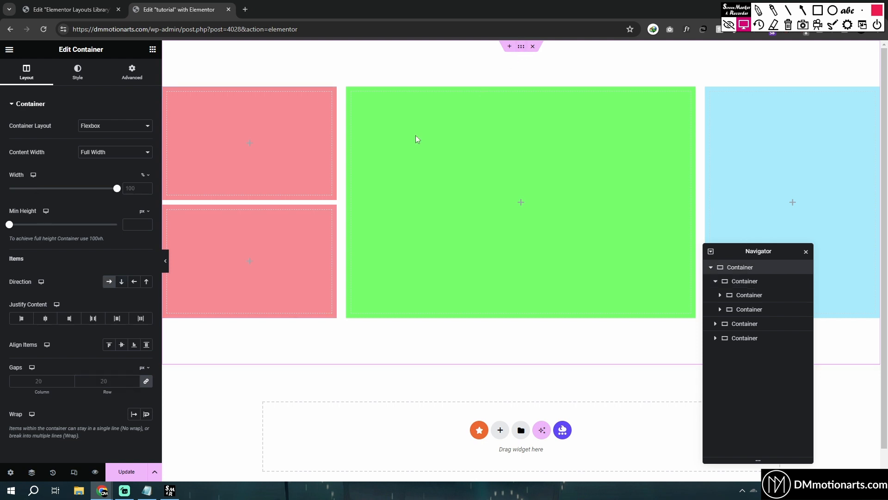
{"action": "left_click", "coordinate": [108, 381]}
{"action": "type", "text": "10"}
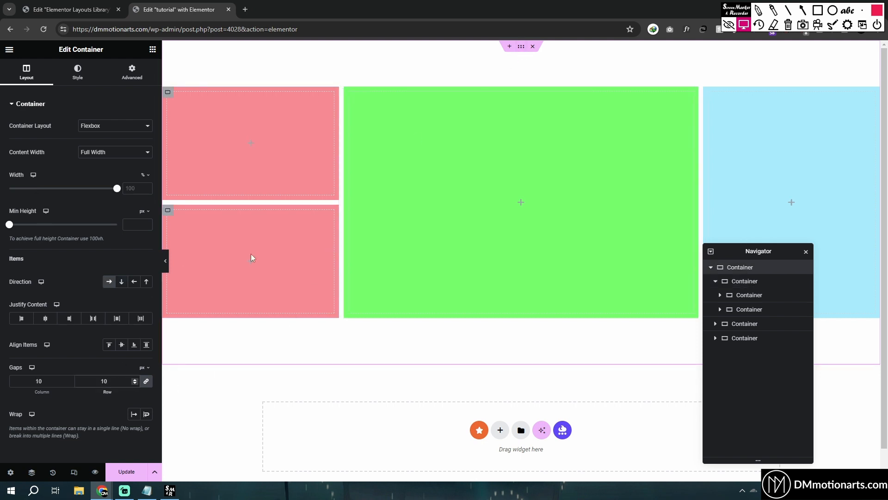
{"action": "left_click", "coordinate": [165, 260]}
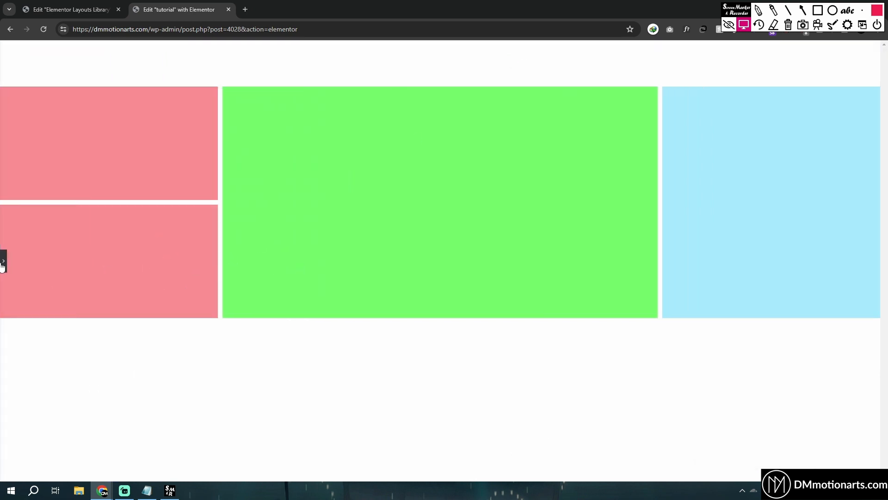
{"action": "left_click", "coordinate": [2, 262]}
Step: Set the parent container's bottom and top padding to 0
{"action": "left_click", "coordinate": [132, 72]}
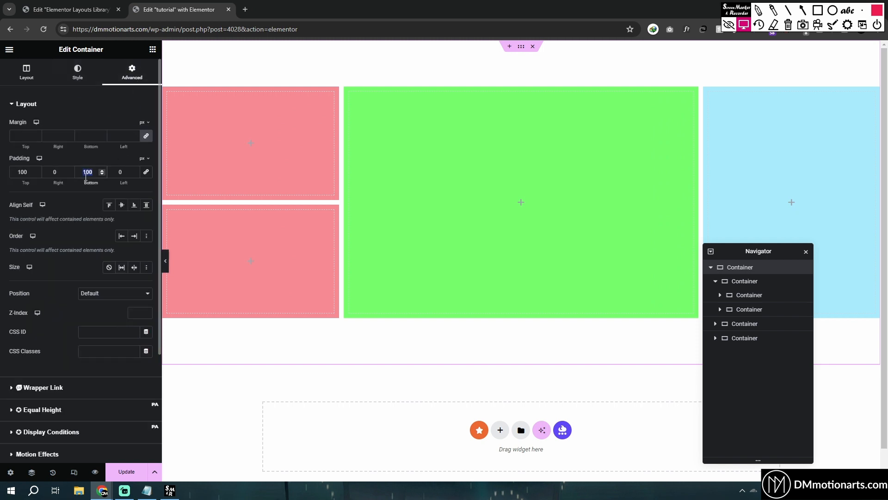
{"action": "type", "text": "0"}
{"action": "double_click", "coordinate": [22, 172]}
{"action": "type", "text": "0"}
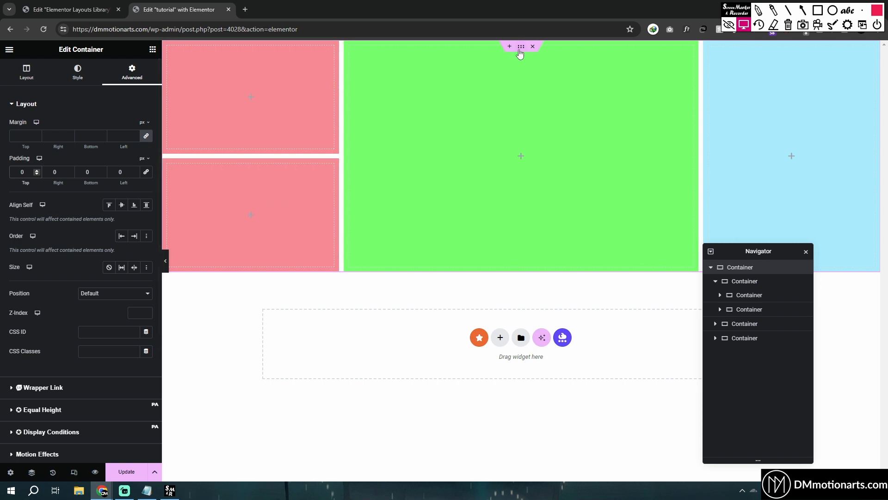
Step: Try a minimum height of about 853 px on the parent container, and set it to 100 vh
{"action": "left_click", "coordinate": [521, 47]}
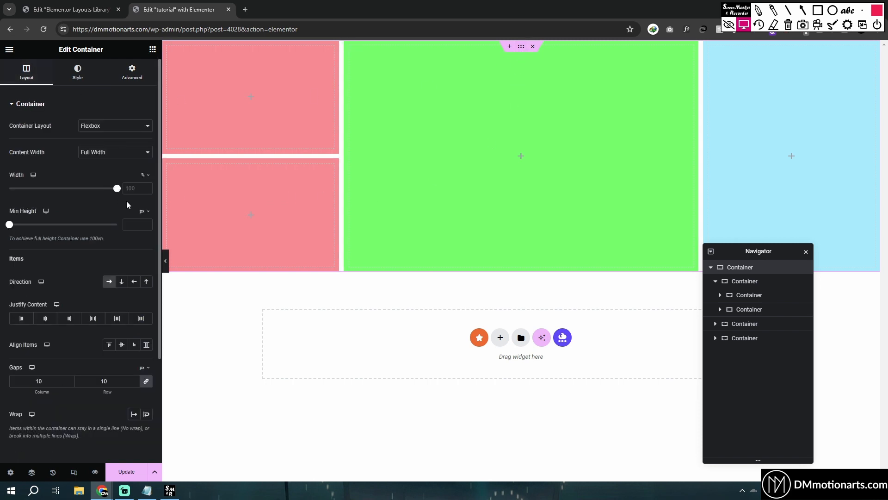
{"action": "type", "text": "500"}
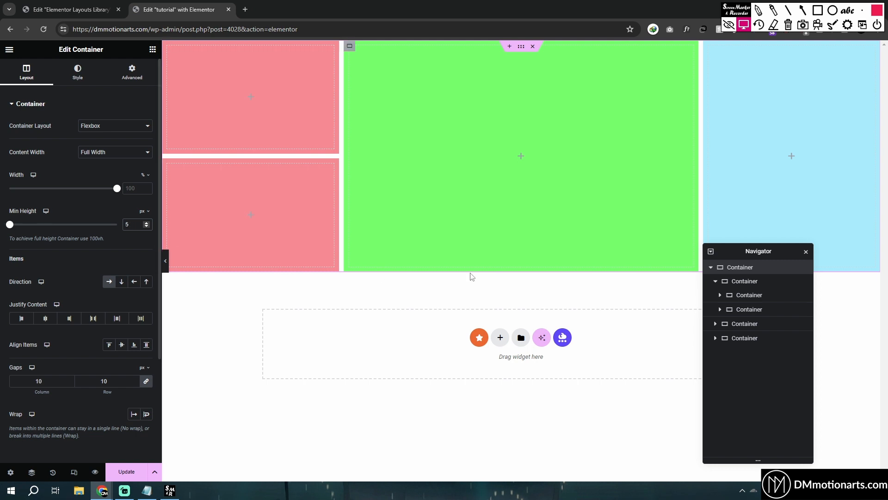
{"action": "left_click_drag", "start_coordinate": [11, 224], "coordinate": [73, 238]}
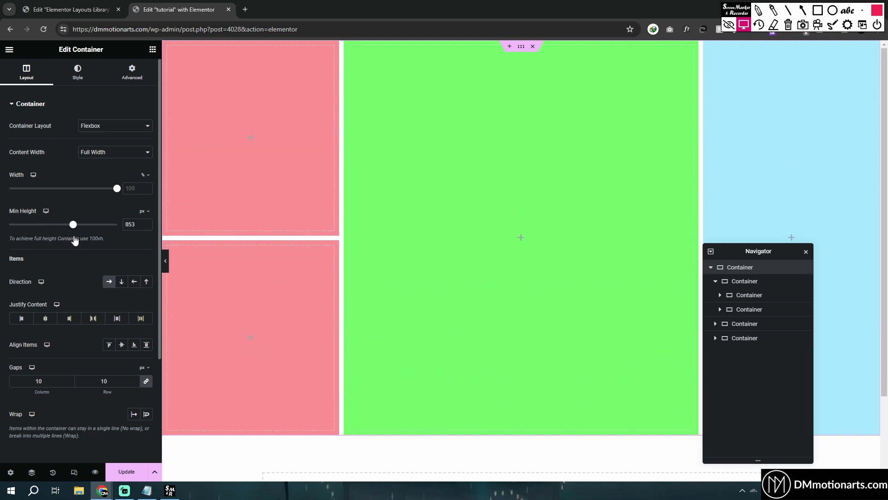
{"action": "left_click", "coordinate": [143, 212]}
{"action": "double_click", "coordinate": [130, 226]}
{"action": "type", "text": "100"}
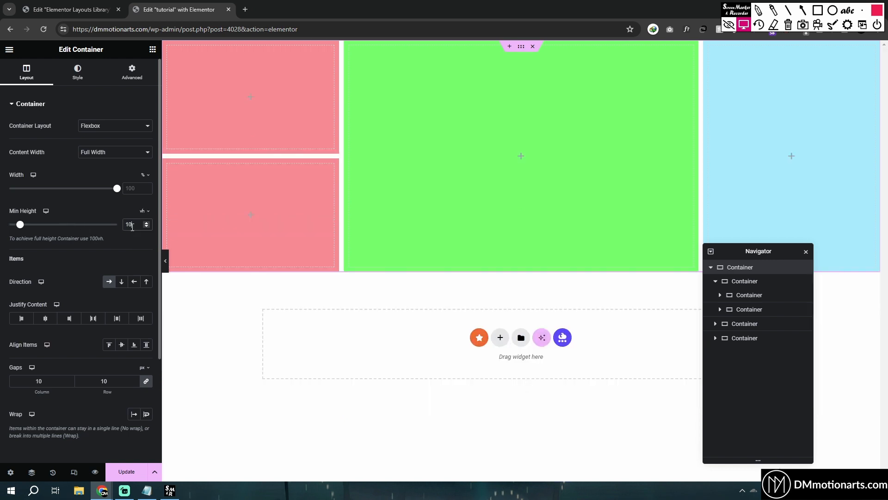
Step: Preview the finished Layout 2 at full width, and bring up Layout 3 on the reference page without the editing panel
{"action": "left_click", "coordinate": [165, 261]}
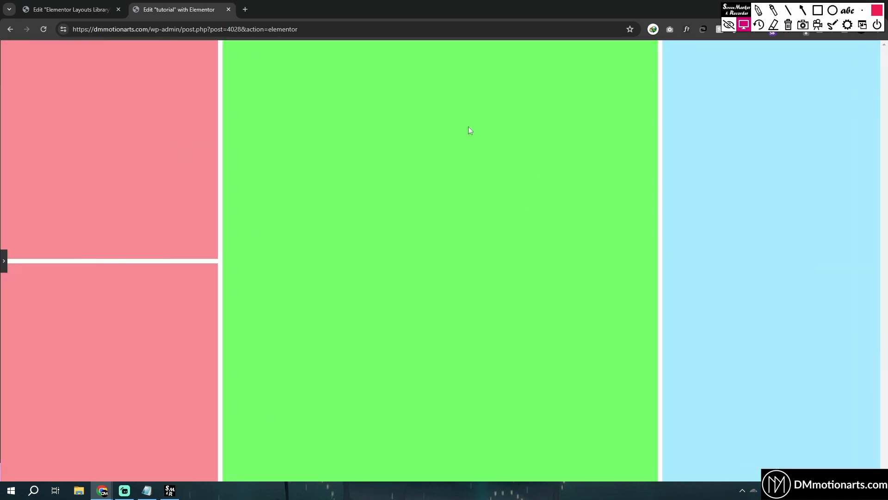
{"action": "left_click", "coordinate": [2, 268]}
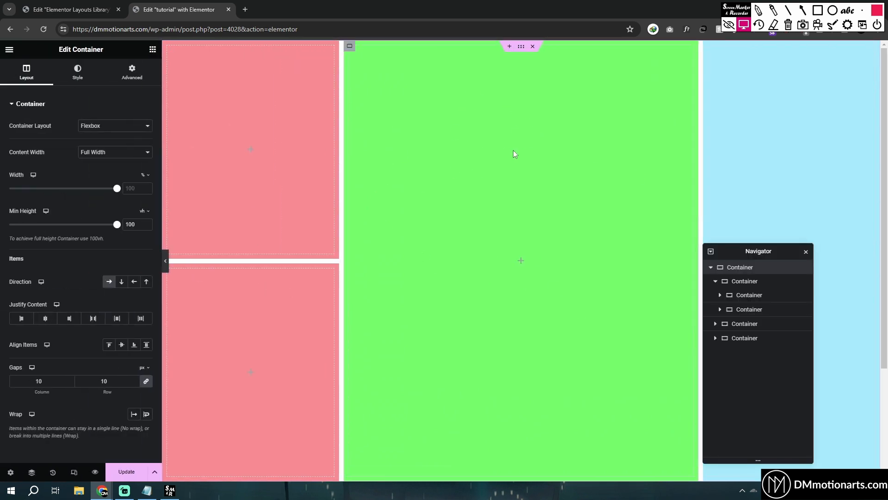
{"action": "left_click", "coordinate": [76, 10]}
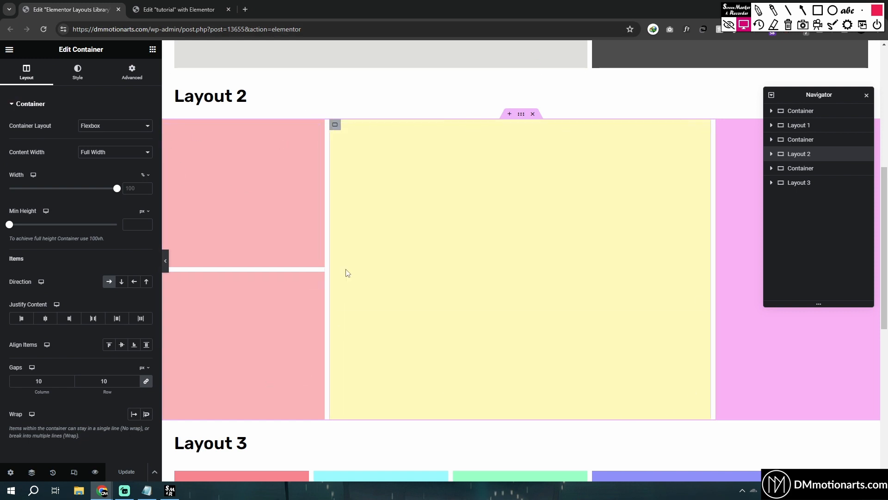
{"action": "scroll", "coordinate": [279, 331], "scroll_direction": "down", "scroll_amount": 4}
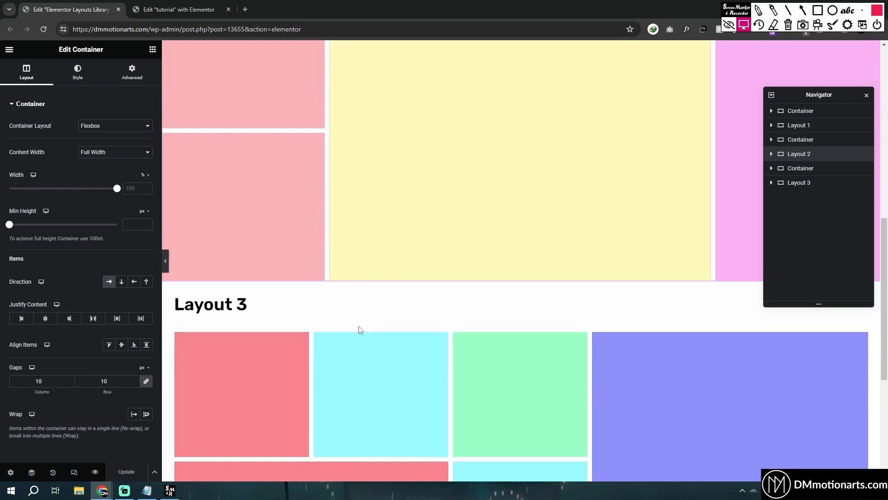
{"action": "scroll", "coordinate": [359, 327], "scroll_direction": "down", "scroll_amount": 3}
{"action": "left_click", "coordinate": [162, 261]}
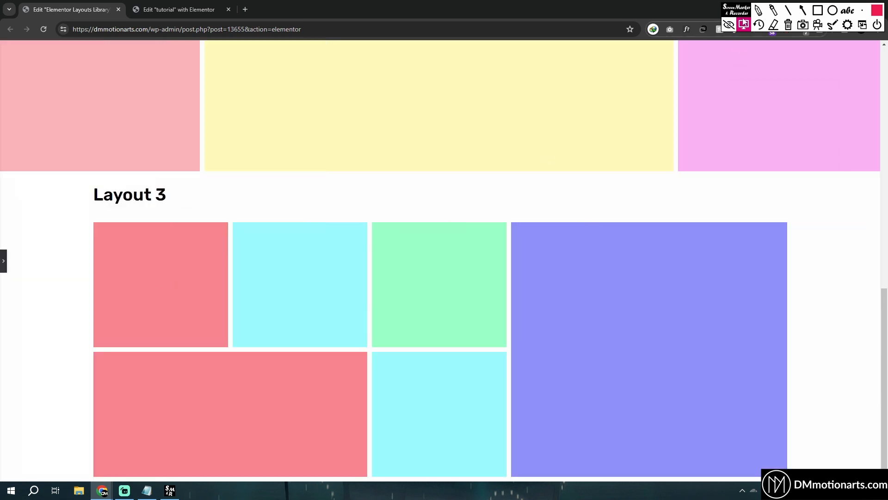
Step: Outline Layout 3's two main columns, the five-box group and the large purple block, with red rectangles in the screen marker
{"action": "left_click", "coordinate": [816, 11]}
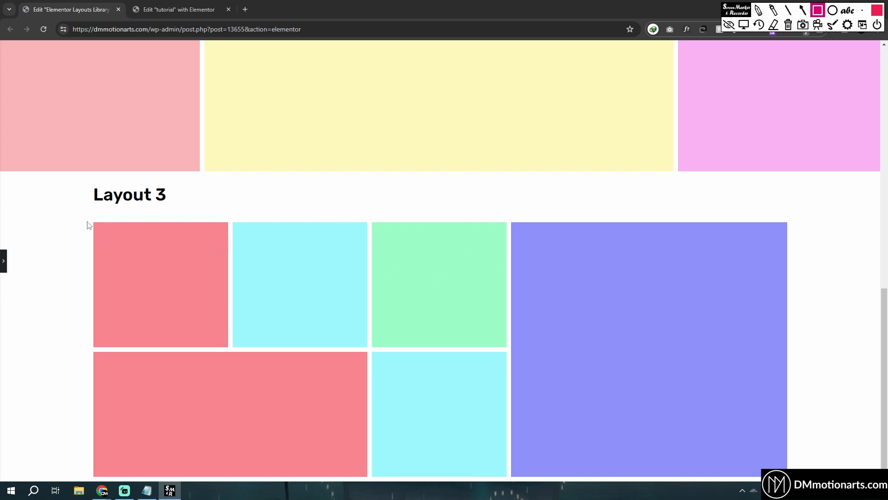
{"action": "mouse_move", "coordinate": [92, 221]}
{"action": "left_mouse_down"}
{"action": "mouse_move", "coordinate": [496, 456]}
{"action": "mouse_move", "coordinate": [509, 479]}
{"action": "left_mouse_up"}
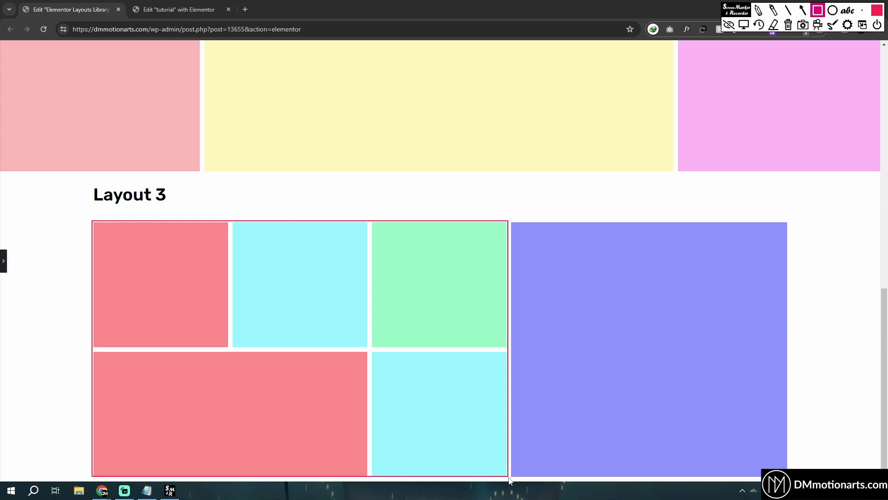
{"action": "mouse_move", "coordinate": [792, 219]}
{"action": "left_mouse_down"}
{"action": "mouse_move", "coordinate": [580, 483]}
{"action": "mouse_move", "coordinate": [515, 489]}
{"action": "mouse_move", "coordinate": [511, 476]}
{"action": "left_mouse_up"}
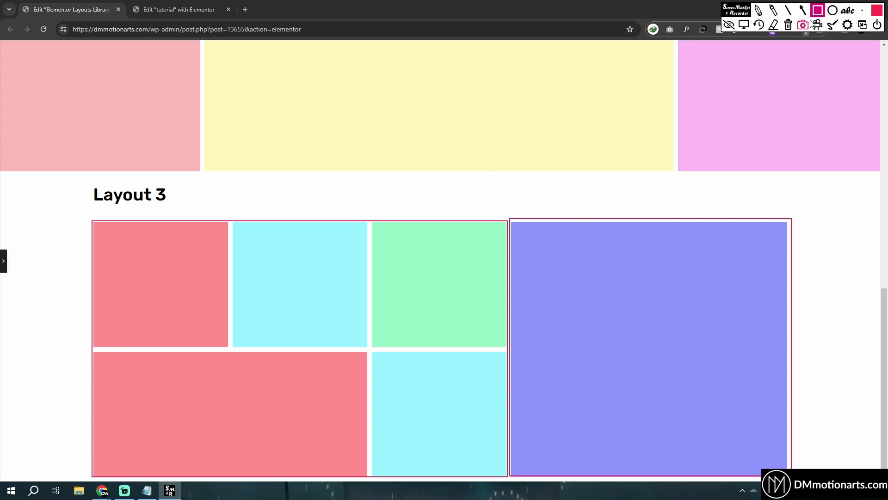
{"action": "left_click", "coordinate": [848, 25]}
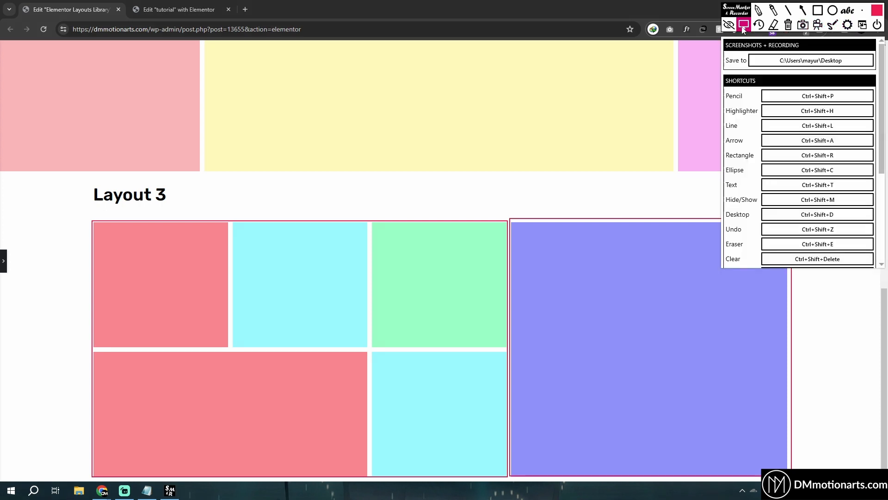
{"action": "left_click", "coordinate": [848, 25]}
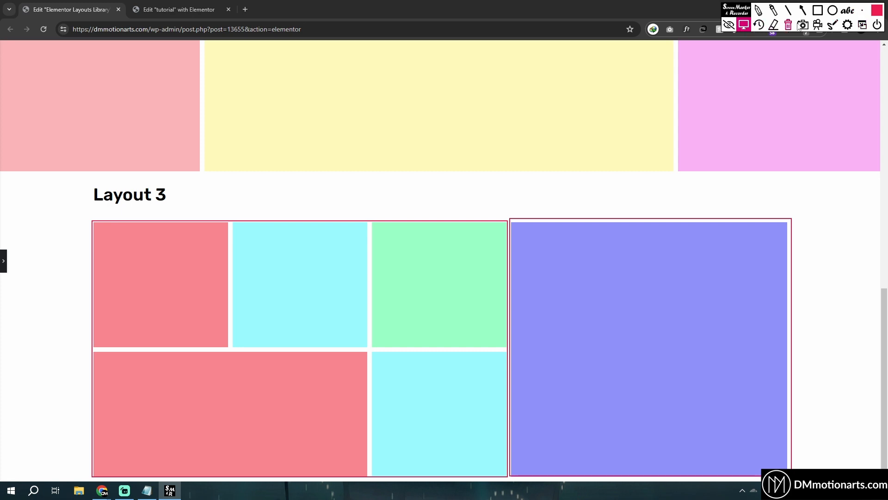
{"action": "left_click", "coordinate": [818, 10]}
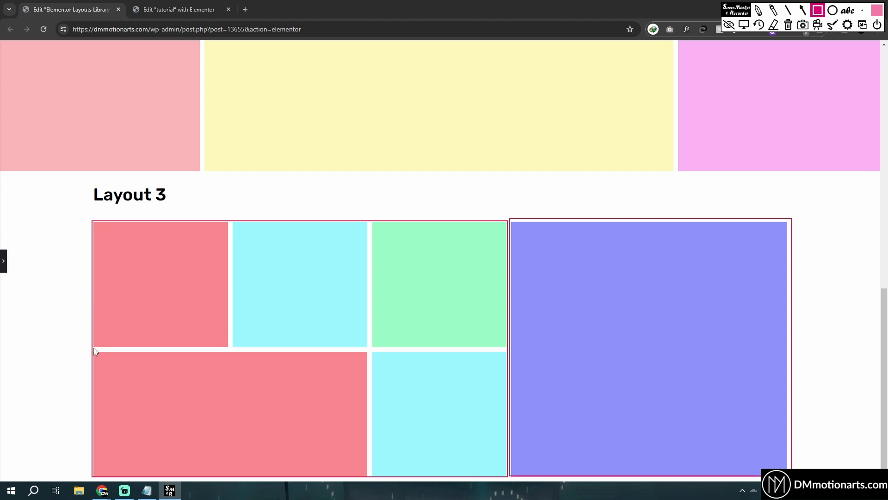
{"action": "mouse_move", "coordinate": [94, 348]}
{"action": "left_mouse_down"}
{"action": "mouse_move", "coordinate": [267, 347]}
{"action": "mouse_move", "coordinate": [475, 273]}
{"action": "mouse_move", "coordinate": [507, 224]}
{"action": "mouse_move", "coordinate": [500, 226]}
{"action": "left_mouse_up"}
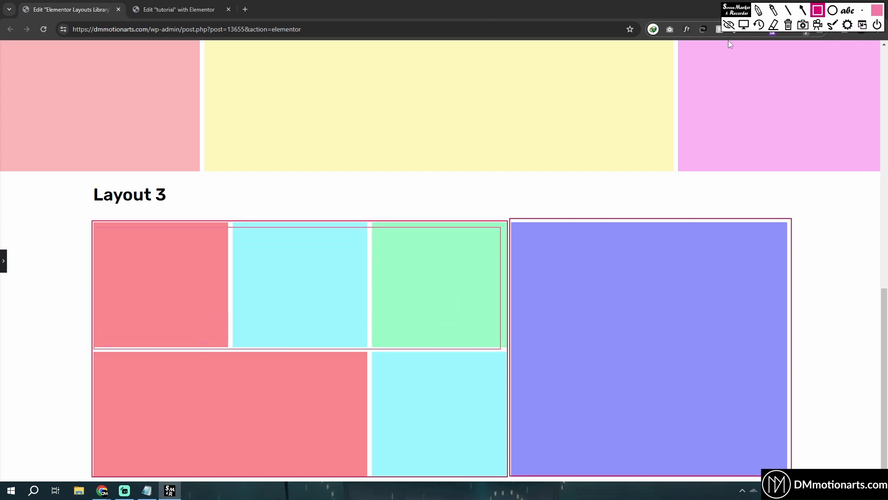
{"action": "left_click", "coordinate": [754, 25]}
Step: Outline the upper and lower rows of Layout 3's five-box group with green rectangles
{"action": "left_click", "coordinate": [876, 10]}
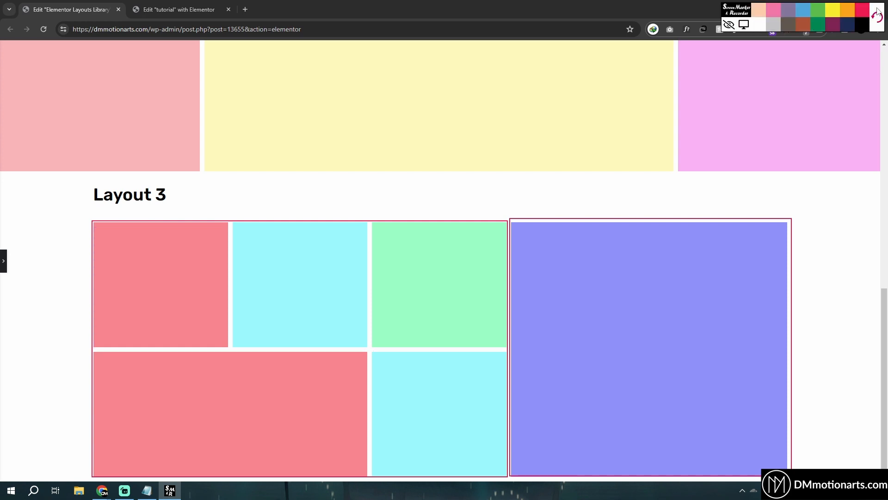
{"action": "left_click", "coordinate": [820, 23]}
{"action": "mouse_move", "coordinate": [99, 347]}
{"action": "left_mouse_down"}
{"action": "mouse_move", "coordinate": [257, 330]}
{"action": "mouse_move", "coordinate": [489, 271]}
{"action": "mouse_move", "coordinate": [507, 226]}
{"action": "left_mouse_up"}
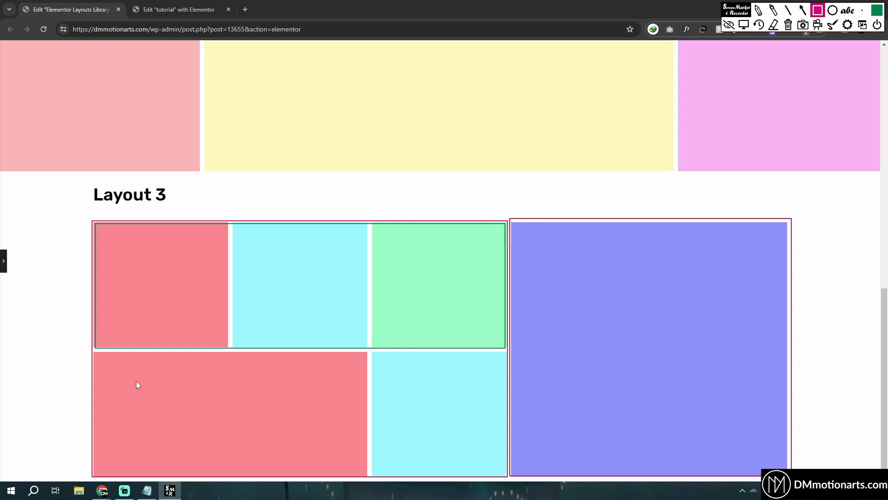
{"action": "mouse_move", "coordinate": [97, 355]}
{"action": "left_mouse_down"}
{"action": "mouse_move", "coordinate": [161, 412]}
{"action": "mouse_move", "coordinate": [506, 475]}
{"action": "left_mouse_up"}
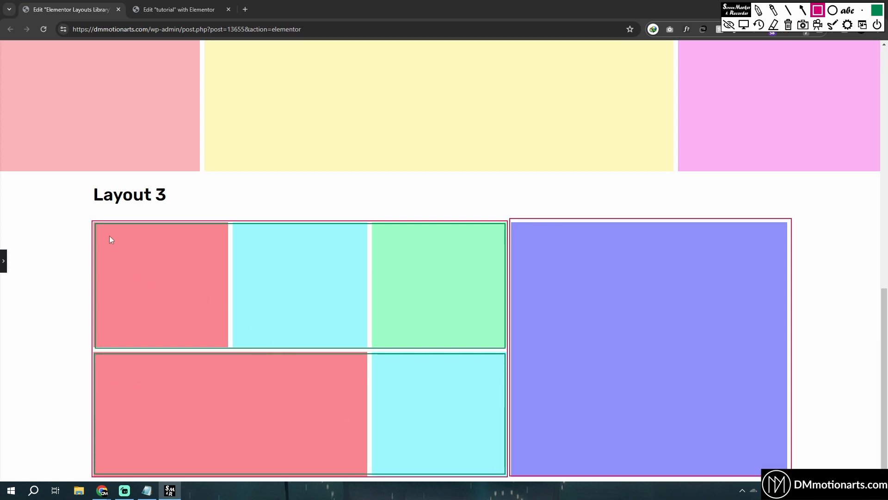
Step: Mark each of the five boxes inside the two rows with its own green rectangle
{"action": "mouse_move", "coordinate": [110, 236]}
{"action": "left_mouse_down"}
{"action": "mouse_move", "coordinate": [217, 320]}
{"action": "mouse_move", "coordinate": [219, 336]}
{"action": "left_mouse_up"}
{"action": "left_click_drag", "start_coordinate": [243, 238], "coordinate": [344, 338]}
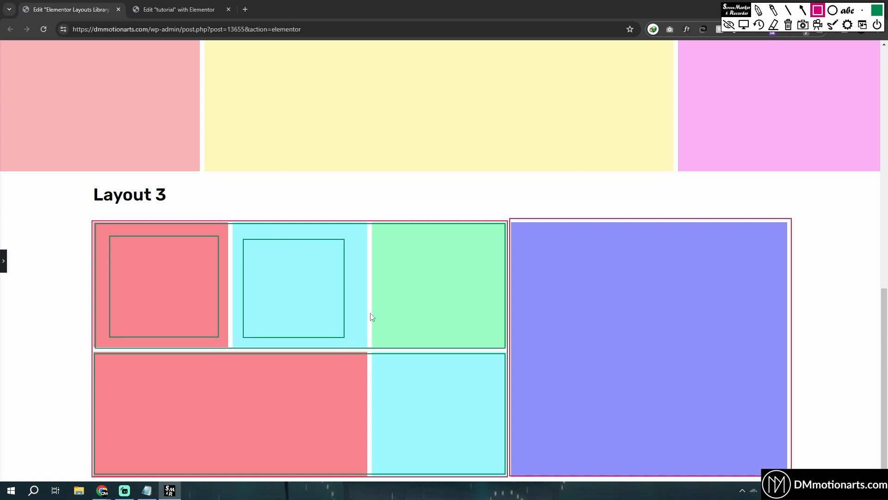
{"action": "mouse_move", "coordinate": [390, 233]}
{"action": "left_mouse_down"}
{"action": "mouse_move", "coordinate": [466, 319]}
{"action": "mouse_move", "coordinate": [489, 330]}
{"action": "left_mouse_up"}
{"action": "left_click_drag", "start_coordinate": [386, 373], "coordinate": [486, 454]}
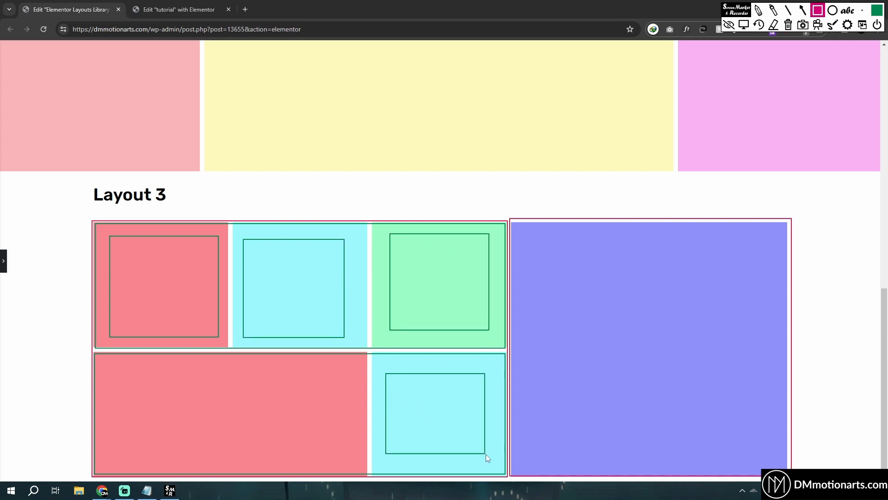
{"action": "left_click_drag", "start_coordinate": [147, 383], "coordinate": [362, 443]}
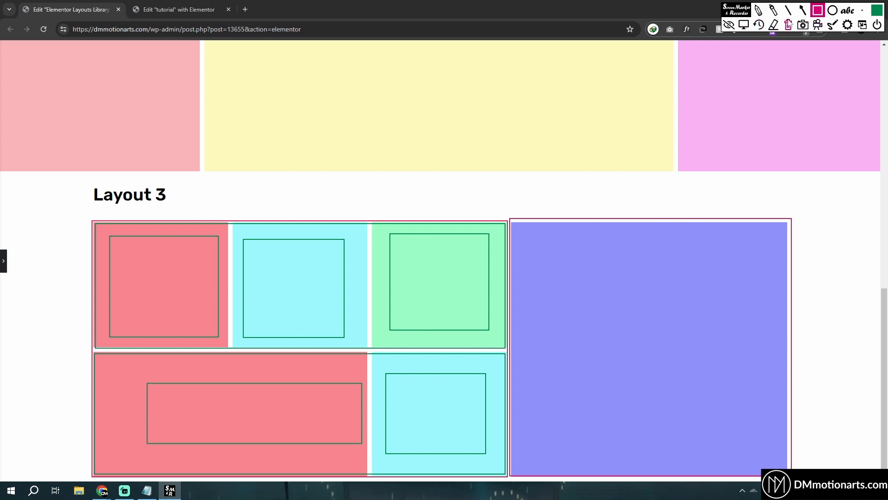
Step: Clear all the markings, quit the screen marker and return to the tutorial page's editor
{"action": "left_click", "coordinate": [788, 24]}
{"action": "left_click", "coordinate": [877, 24]}
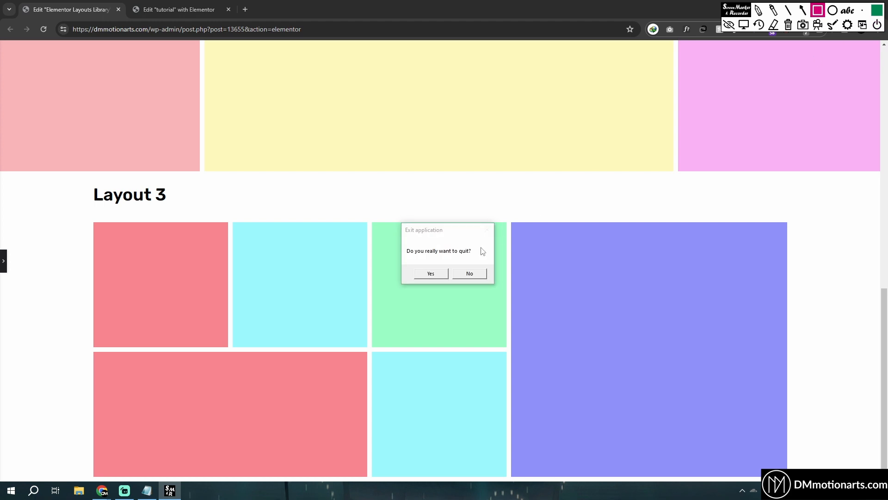
{"action": "left_click", "coordinate": [439, 273]}
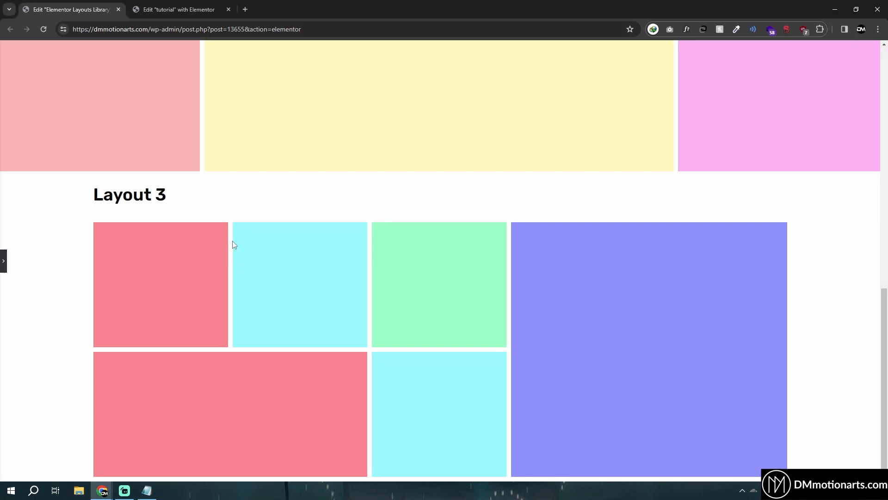
{"action": "left_click", "coordinate": [215, 4]}
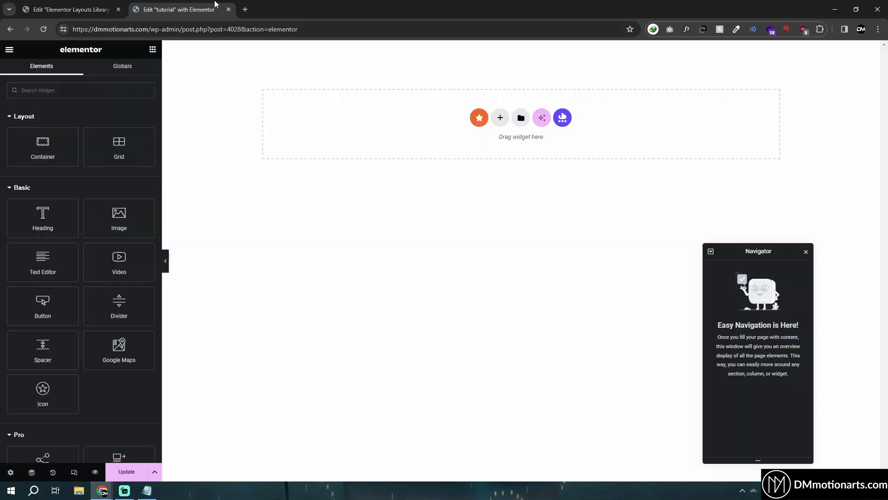
{"action": "left_click", "coordinate": [120, 4]}
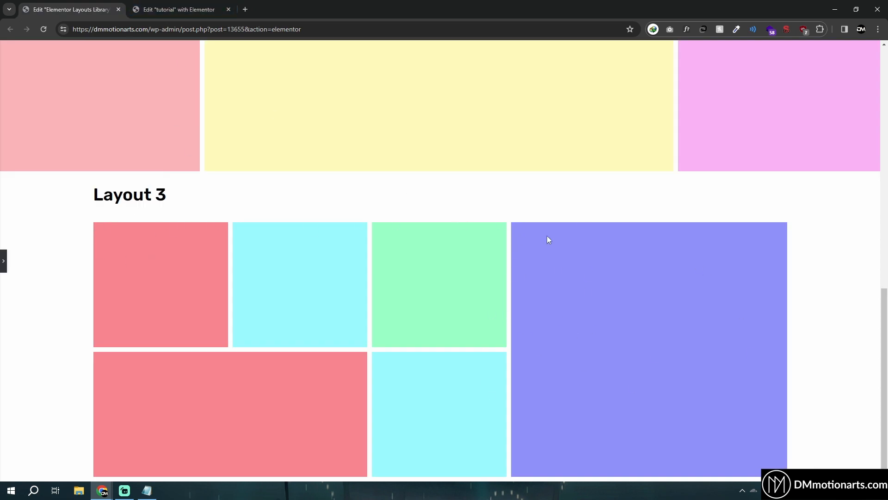
{"action": "left_click", "coordinate": [162, 3]}
{"action": "left_click", "coordinate": [500, 118]}
{"action": "left_click", "coordinate": [493, 147]}
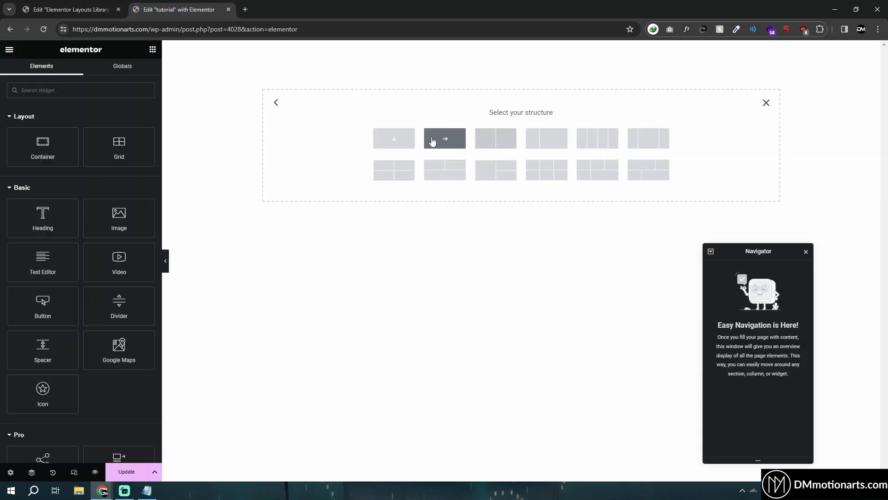
{"action": "left_click", "coordinate": [398, 137]}
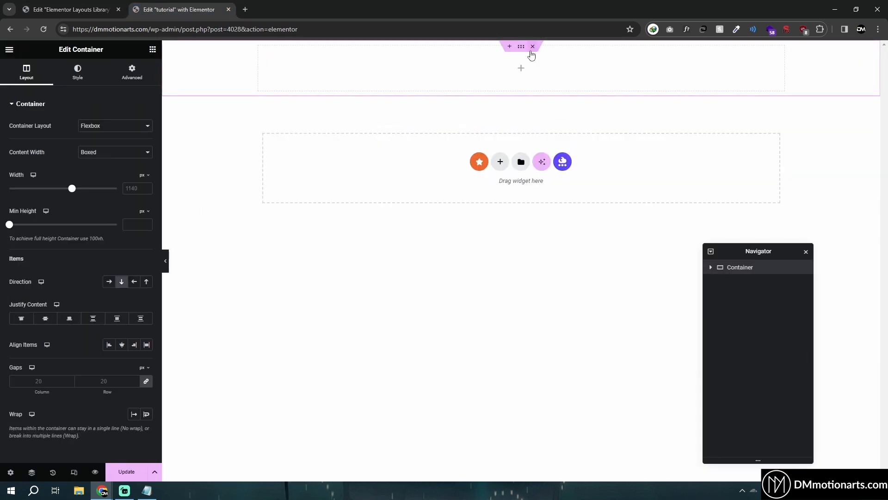
{"action": "key", "text": "ctrl+z"}
{"action": "left_click", "coordinate": [500, 118]}
{"action": "left_click", "coordinate": [493, 147]}
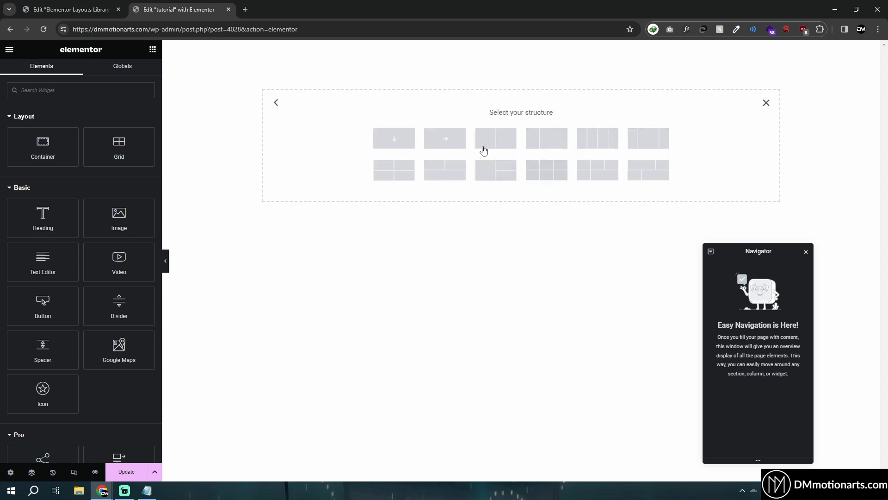
{"action": "left_click", "coordinate": [386, 147]}
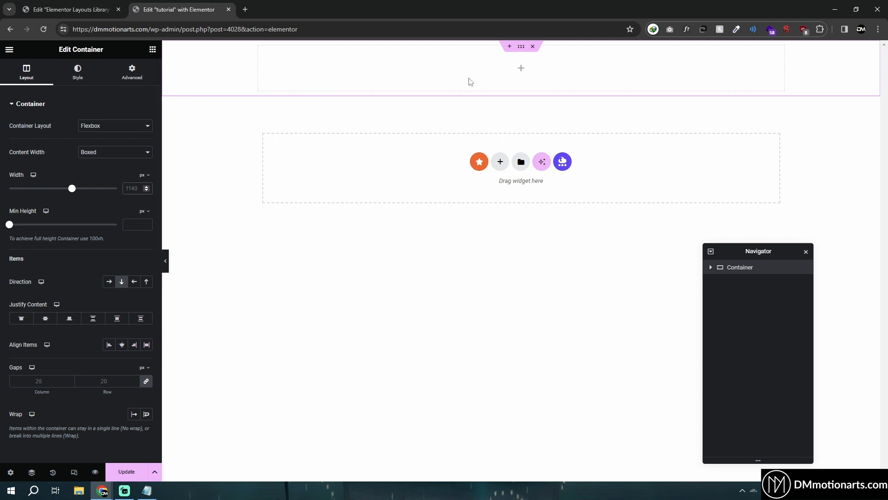
{"action": "left_click", "coordinate": [534, 47]}
Step: Add a flexbox container with the single vertical-direction structure and set its boxed width to 1500 px
{"action": "left_click", "coordinate": [501, 117]}
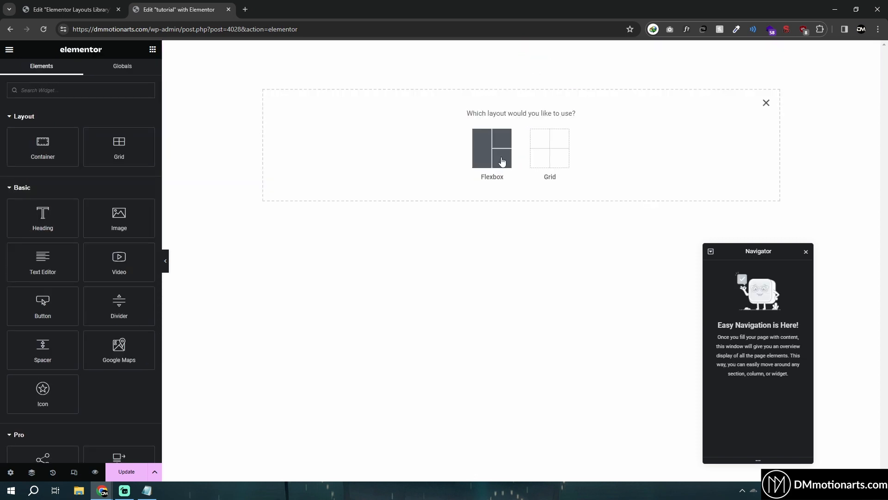
{"action": "left_click", "coordinate": [498, 158]}
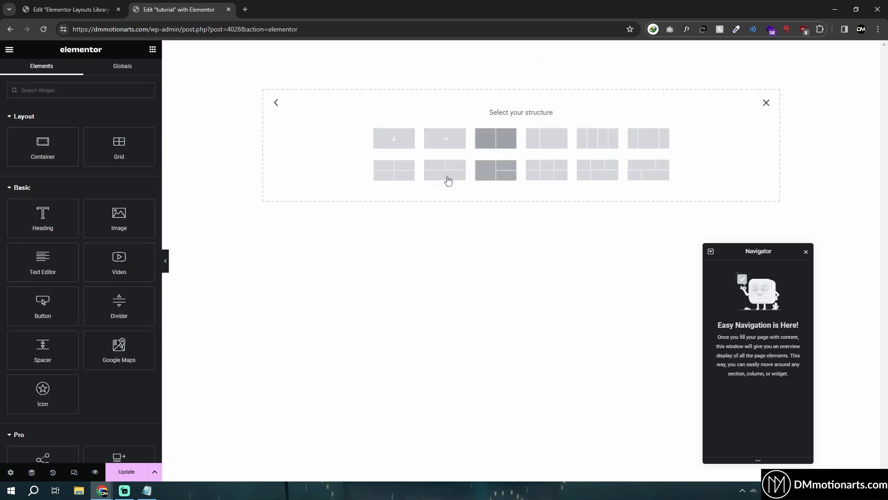
{"action": "left_click", "coordinate": [394, 138]}
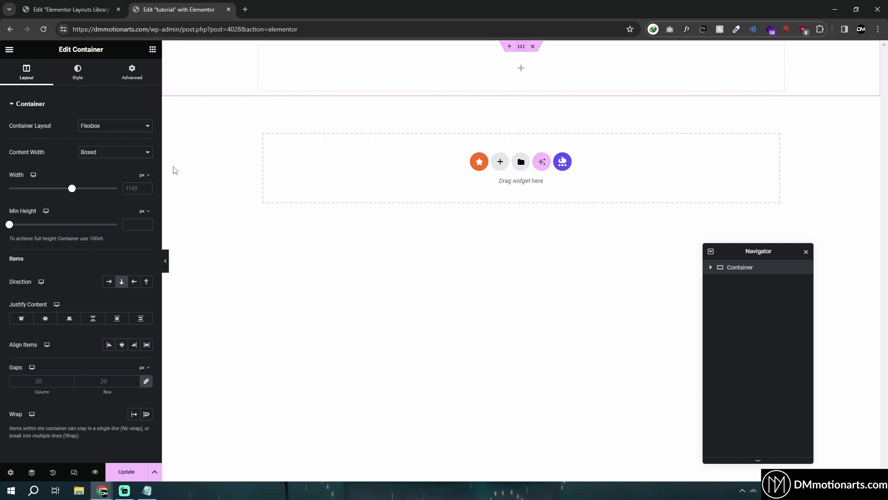
{"action": "left_click", "coordinate": [134, 187]}
{"action": "type", "text": "1500"}
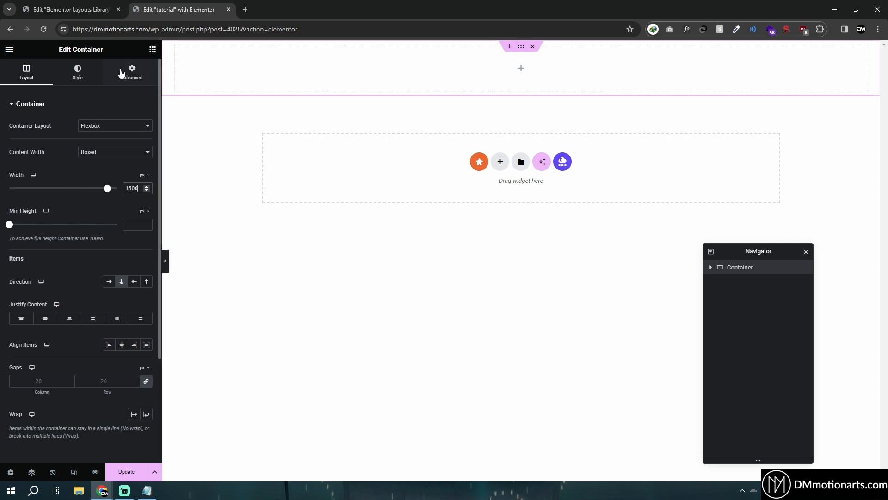
Step: Unlink the container's padding values and set the top and bottom padding to 100 px
{"action": "left_click", "coordinate": [131, 72]}
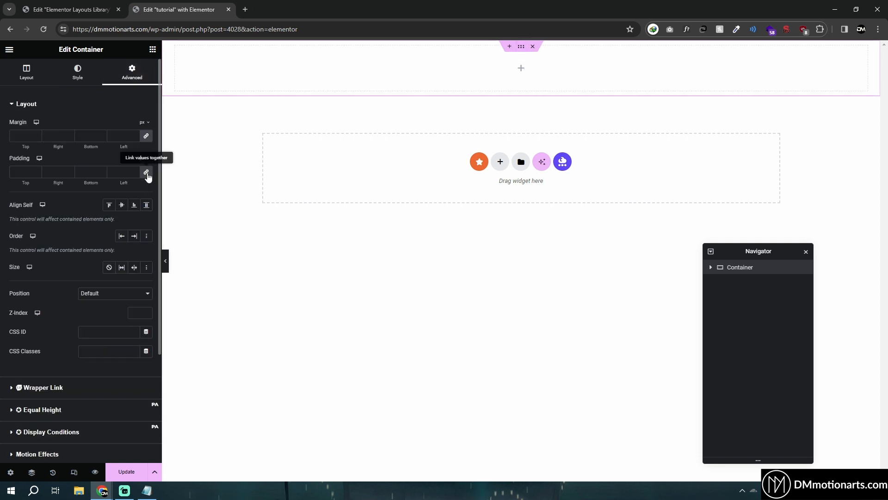
{"action": "left_click", "coordinate": [146, 173]}
{"action": "left_click", "coordinate": [22, 172]}
{"action": "type", "text": "10"}
{"action": "key", "text": "Tab"}
{"action": "key", "text": "Tab"}
{"action": "type", "text": "100"}
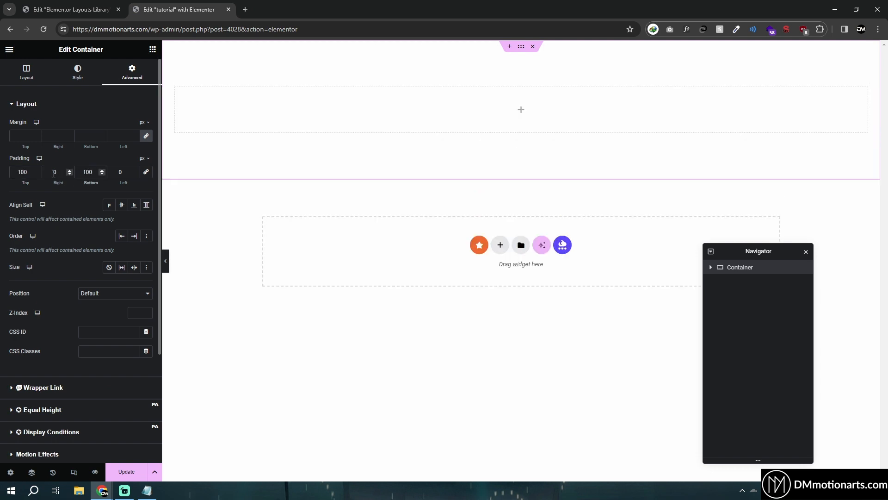
Step: Nest a new container inside the parent container and check the Layout 3 reference
{"action": "left_click", "coordinate": [153, 49]}
{"action": "left_click_drag", "start_coordinate": [43, 147], "coordinate": [375, 109]}
{"action": "left_click", "coordinate": [69, 9]}
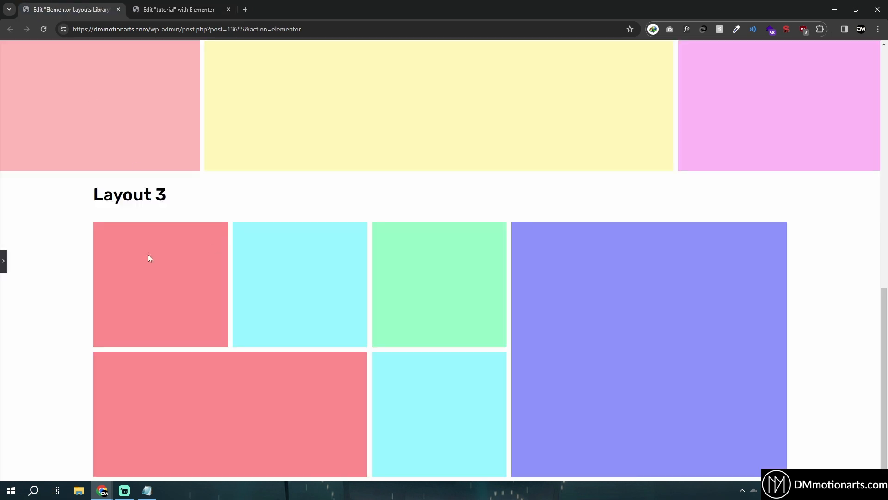
{"action": "left_click", "coordinate": [178, 10]}
Step: Set the nested container's content width to Full Width and duplicate it
{"action": "left_click", "coordinate": [115, 152]}
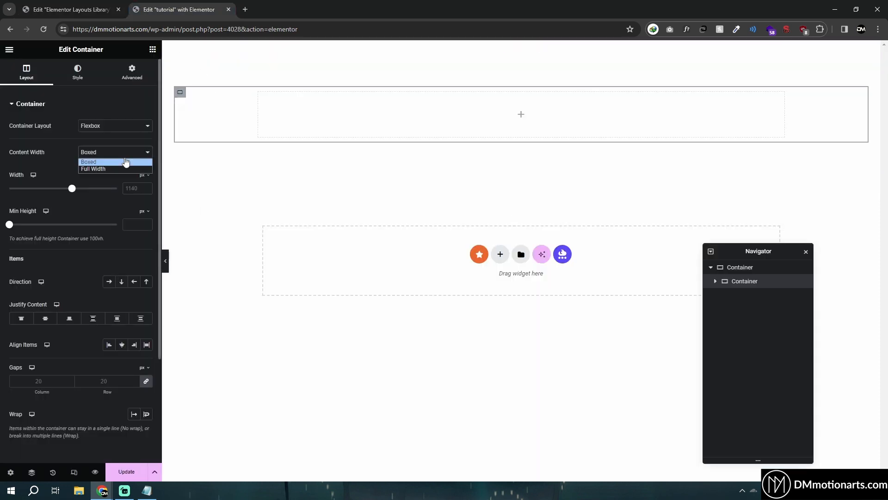
{"action": "left_click", "coordinate": [127, 171]}
{"action": "right_click", "coordinate": [180, 92]}
{"action": "left_click", "coordinate": [191, 127]}
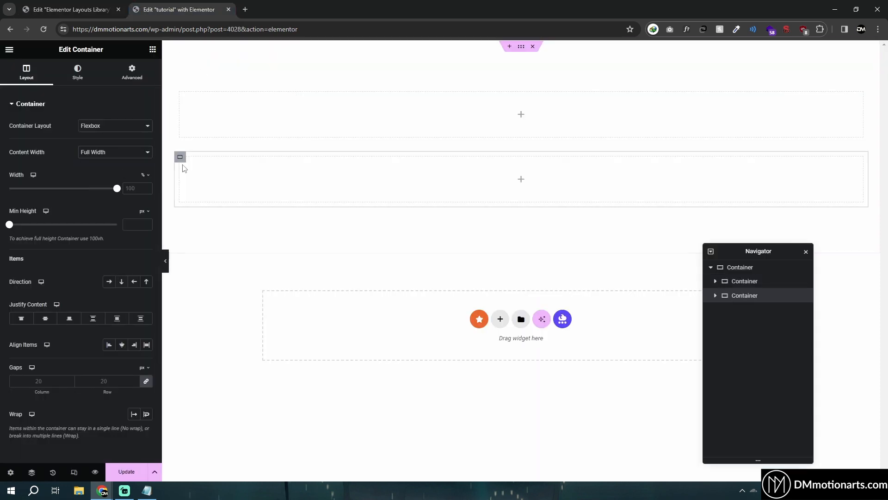
Step: Give the first nested container a solid light red background color
{"action": "left_click", "coordinate": [180, 91]}
{"action": "left_click", "coordinate": [77, 72]}
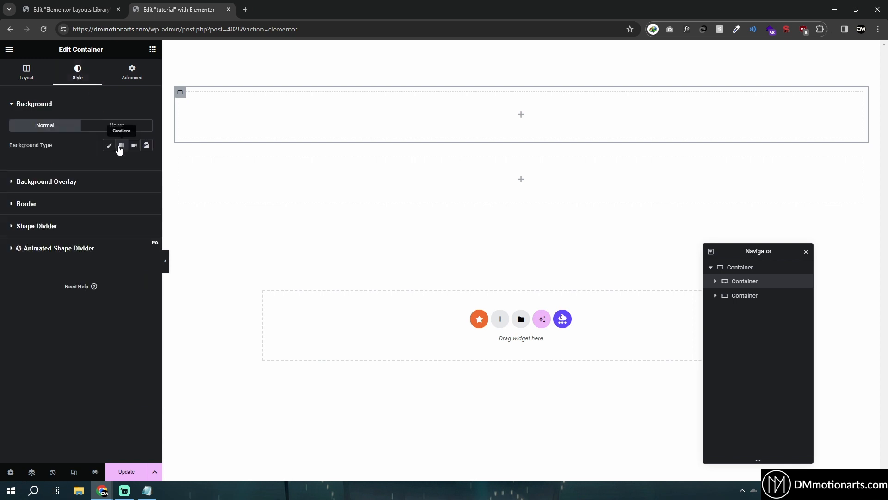
{"action": "left_click", "coordinate": [147, 164]}
{"action": "left_click", "coordinate": [135, 202]}
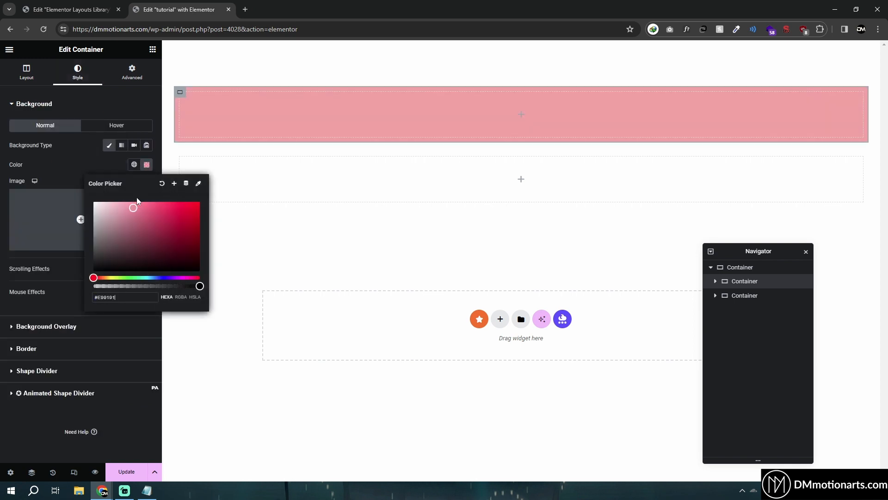
Step: Delete the uncolored second nested container and duplicate the light red one in its place
{"action": "left_click", "coordinate": [180, 158]}
{"action": "key", "text": "Delete"}
{"action": "right_click", "coordinate": [180, 96]}
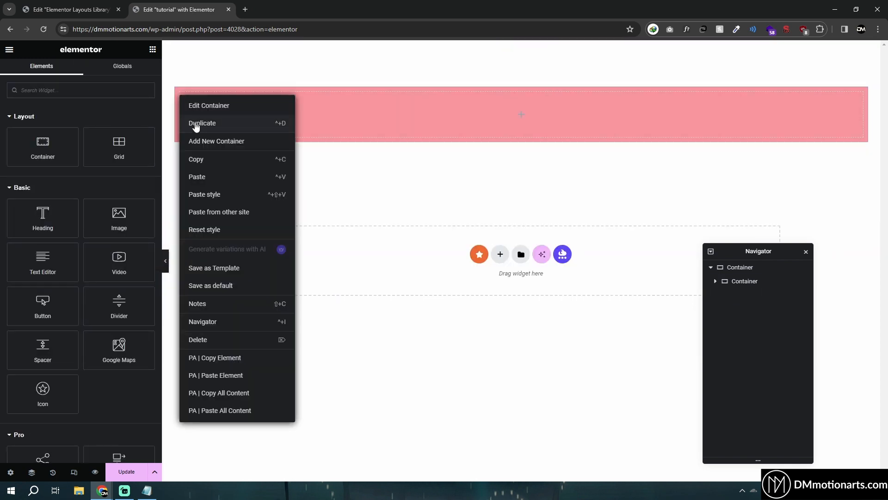
{"action": "left_click", "coordinate": [240, 123]}
Step: Set the parent container's items direction to Row - horizontal
{"action": "left_click", "coordinate": [521, 48]}
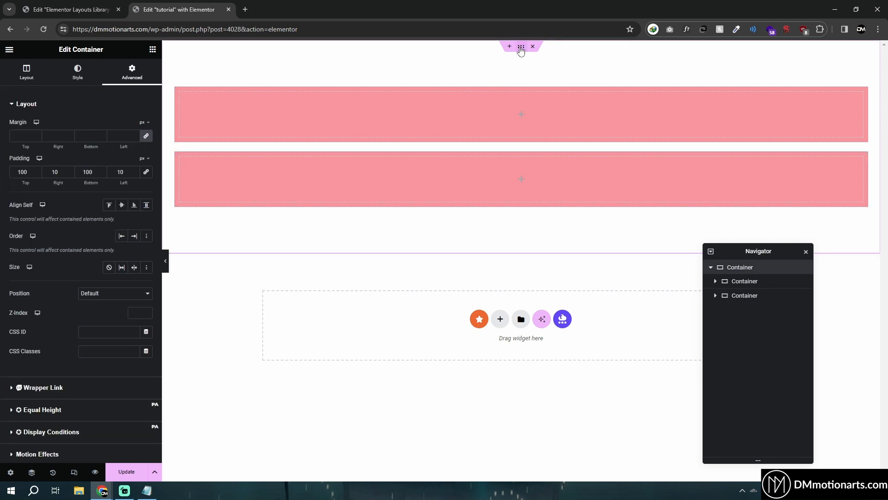
{"action": "left_click", "coordinate": [26, 72]}
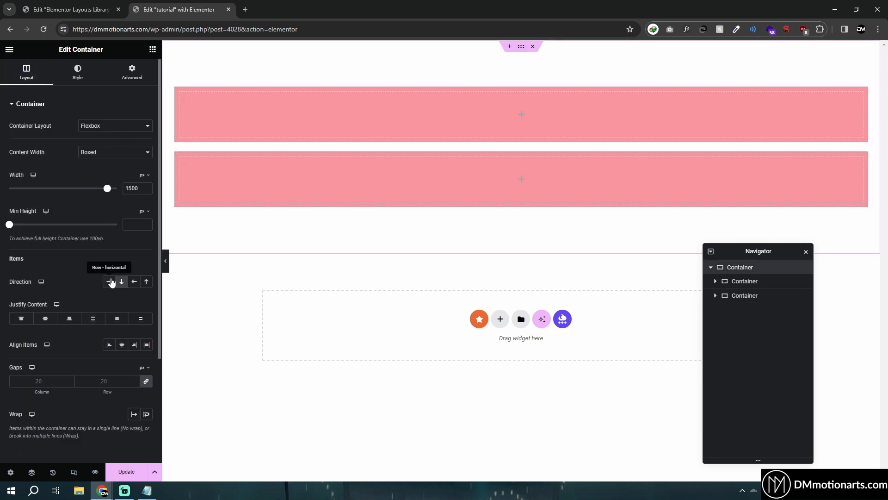
{"action": "left_click", "coordinate": [109, 281]}
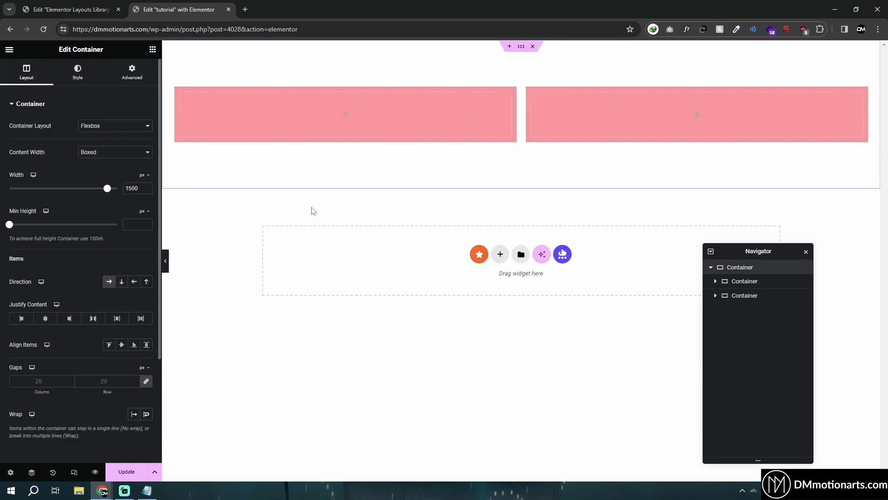
Step: Compare the two side-by-side nested containers with the column proportions in the Layout 3 reference
{"action": "left_click", "coordinate": [180, 95]}
{"action": "left_click", "coordinate": [533, 91]}
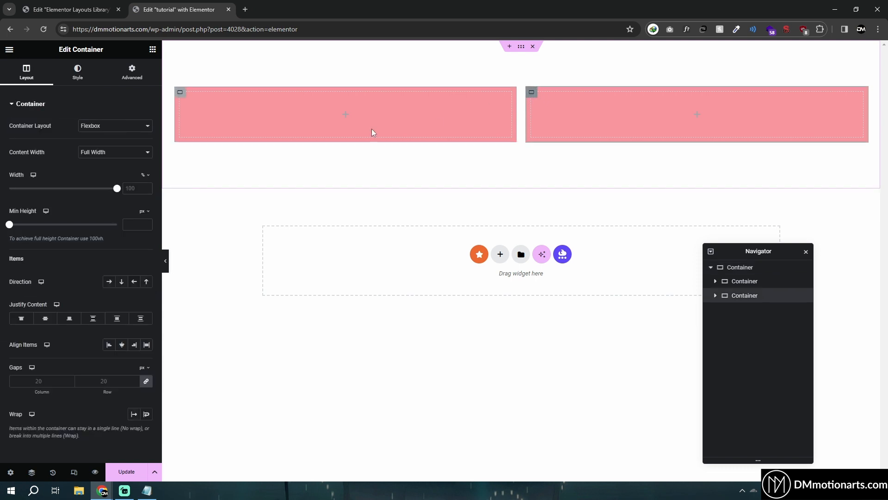
{"action": "left_click", "coordinate": [103, 9]}
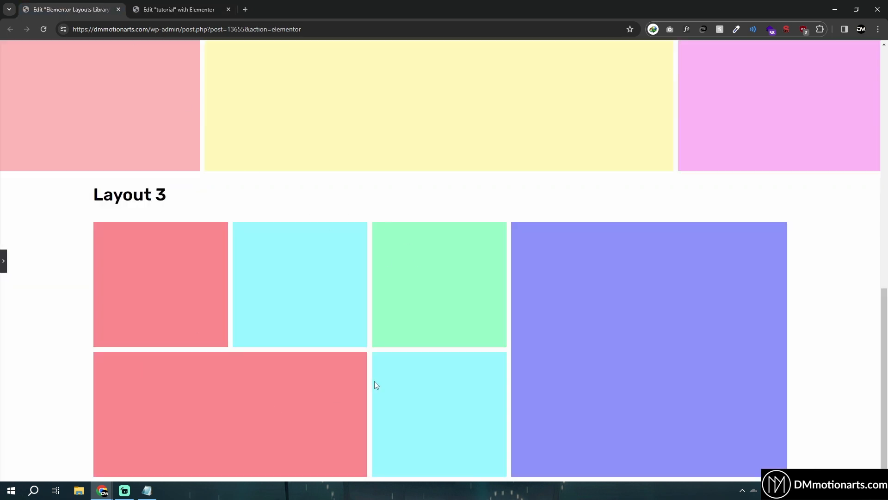
{"action": "key", "text": "ctrl+Tab"}
Step: Recheck the Layout 3 reference and set the first nested container's width to 55%
{"action": "left_click", "coordinate": [181, 93]}
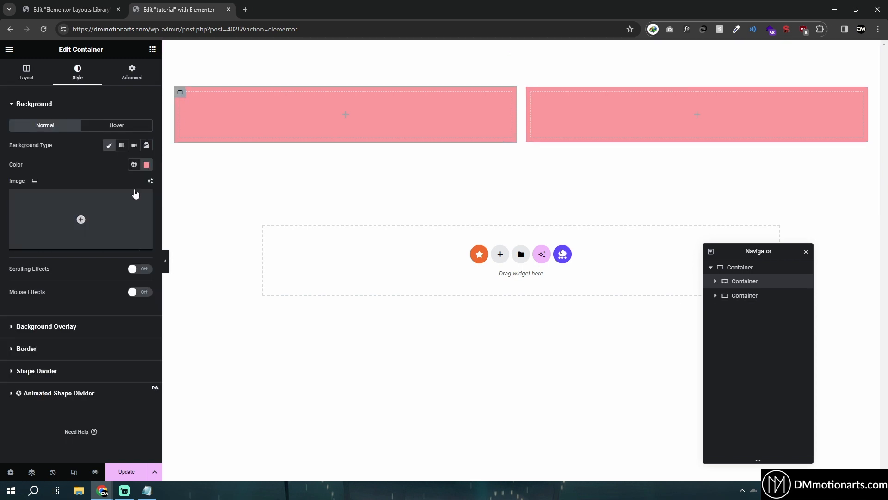
{"action": "left_click", "coordinate": [26, 72]}
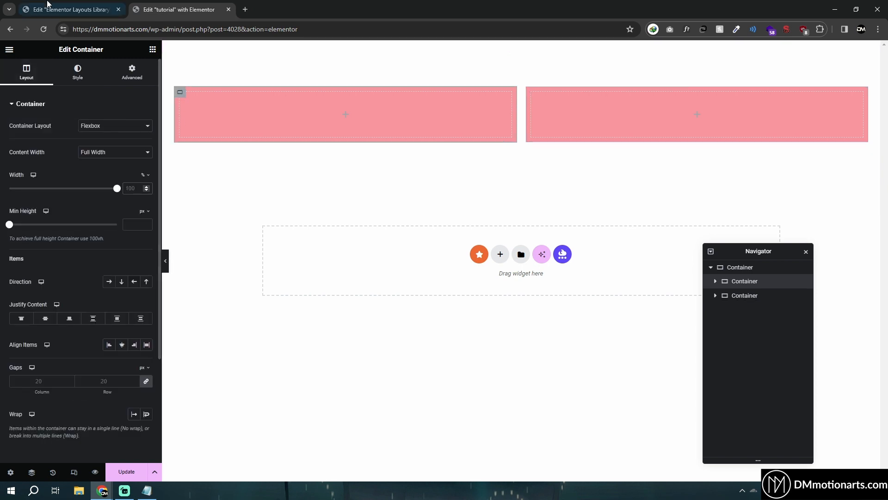
{"action": "key", "text": "ctrl+Tab"}
{"action": "left_click", "coordinate": [150, 5]}
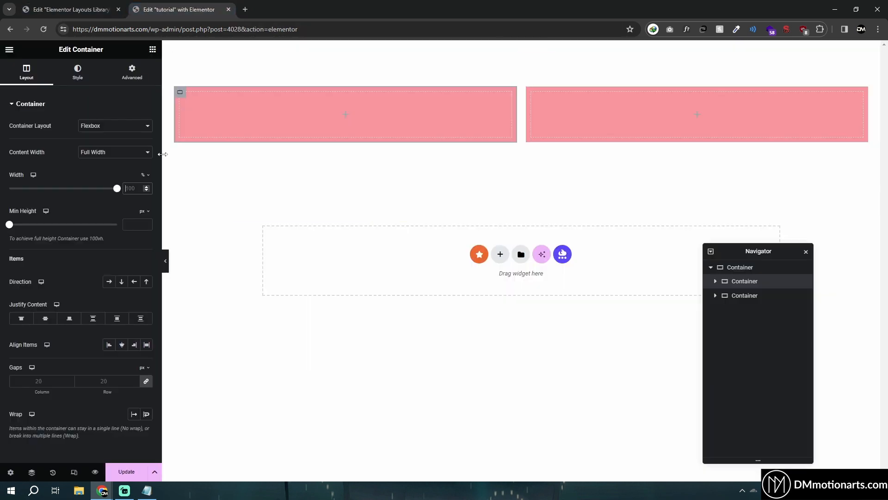
{"action": "type", "text": "55"}
Step: Open the second nested container's width for editing
{"action": "left_click", "coordinate": [435, 96]}
{"action": "left_click", "coordinate": [134, 188]}
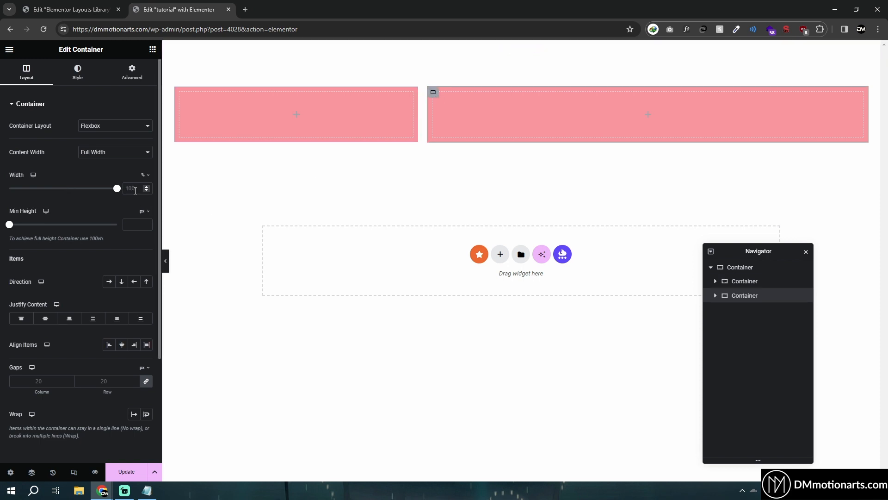
Step: Set the second pink container's width to 45% and preview the two-column row with the editing panel hidden
{"action": "type", "text": "45"}
{"action": "left_click", "coordinate": [165, 261]}
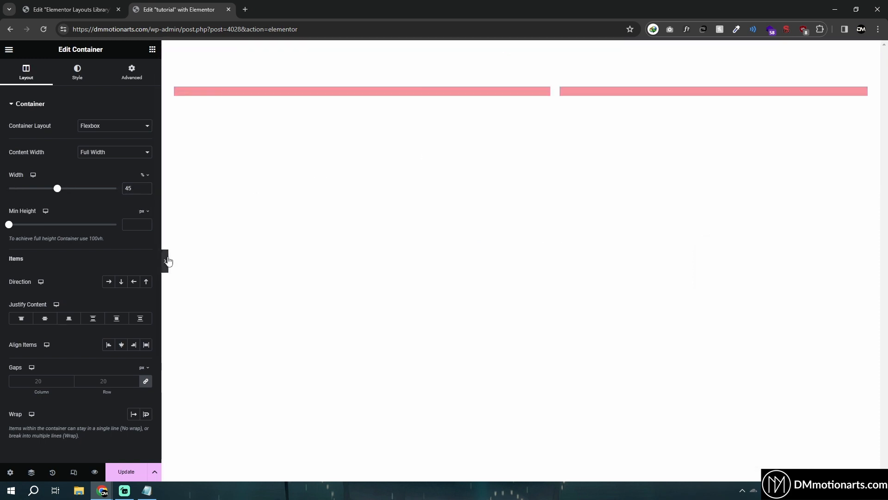
{"action": "left_click", "coordinate": [3, 267]}
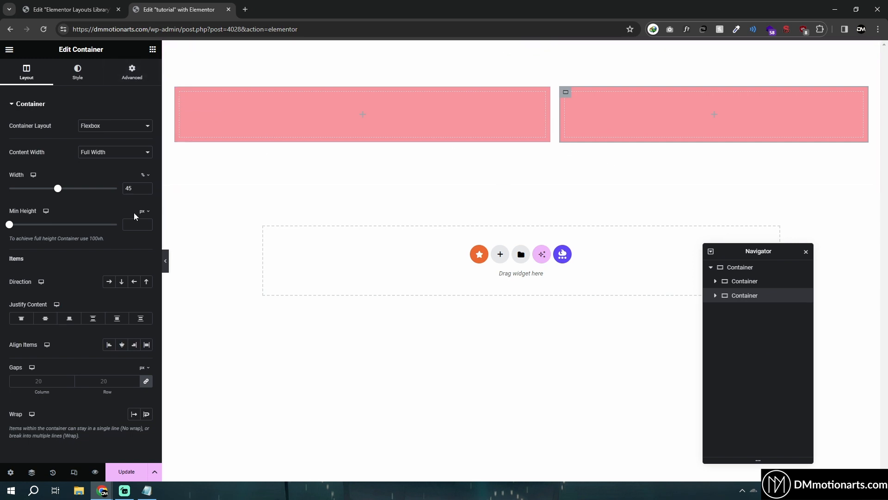
Step: Check the Layout 3 reference page and nest a new container inside the wider pink container
{"action": "left_click", "coordinate": [180, 92]}
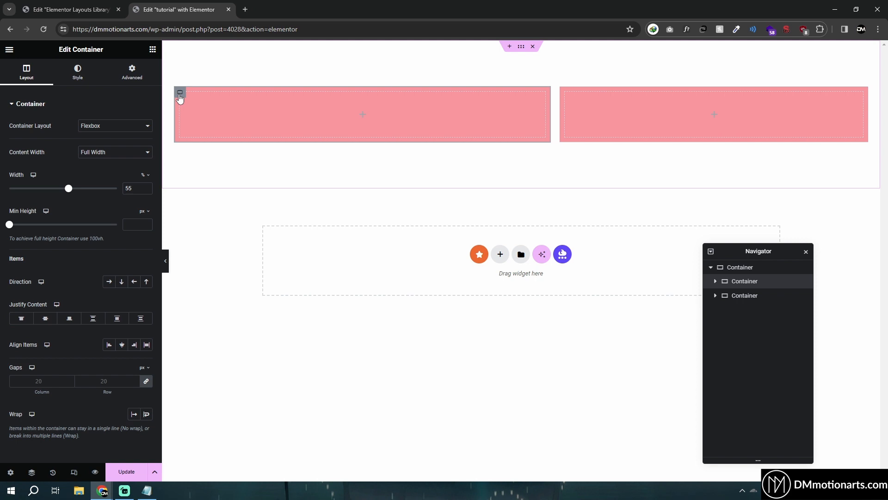
{"action": "left_click", "coordinate": [89, 3]}
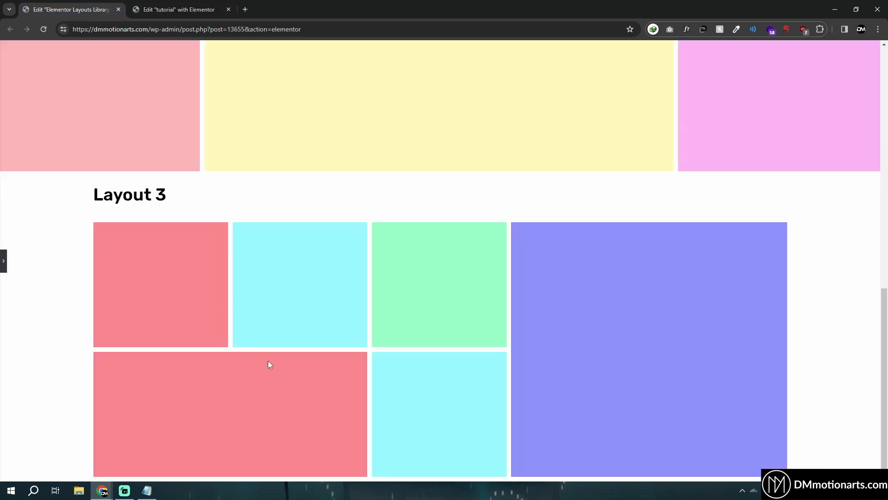
{"action": "left_click", "coordinate": [178, 8]}
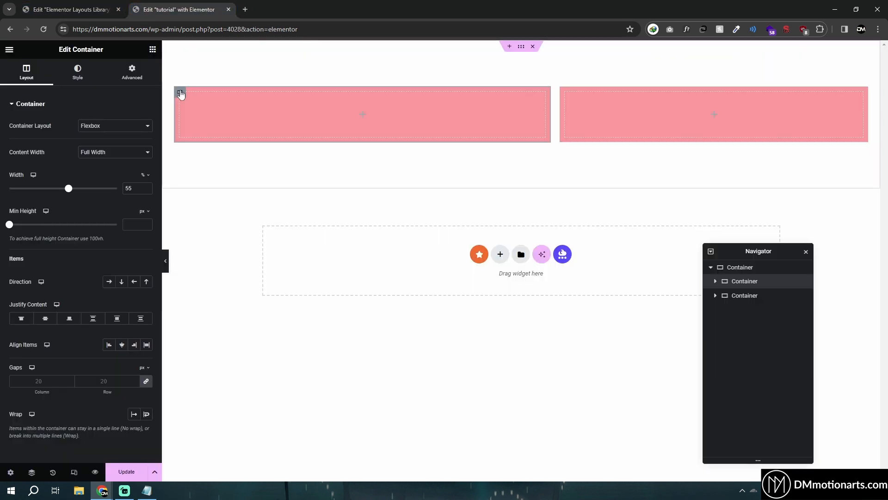
{"action": "left_click", "coordinate": [153, 50]}
{"action": "left_click_drag", "start_coordinate": [44, 147], "coordinate": [315, 144]}
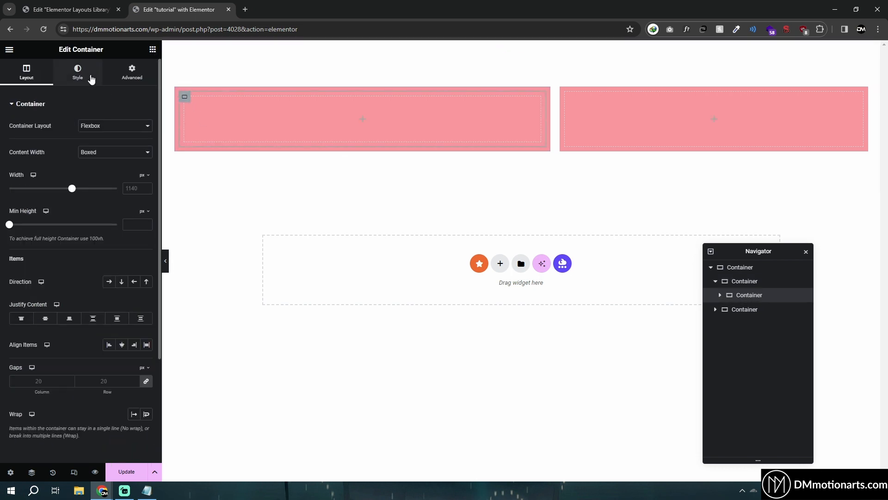
Step: Give the nested container a light green background color
{"action": "left_click", "coordinate": [78, 72]}
{"action": "left_click", "coordinate": [147, 164]}
{"action": "left_click_drag", "start_coordinate": [126, 205], "coordinate": [125, 195]}
{"action": "left_click_drag", "start_coordinate": [129, 277], "coordinate": [131, 277]}
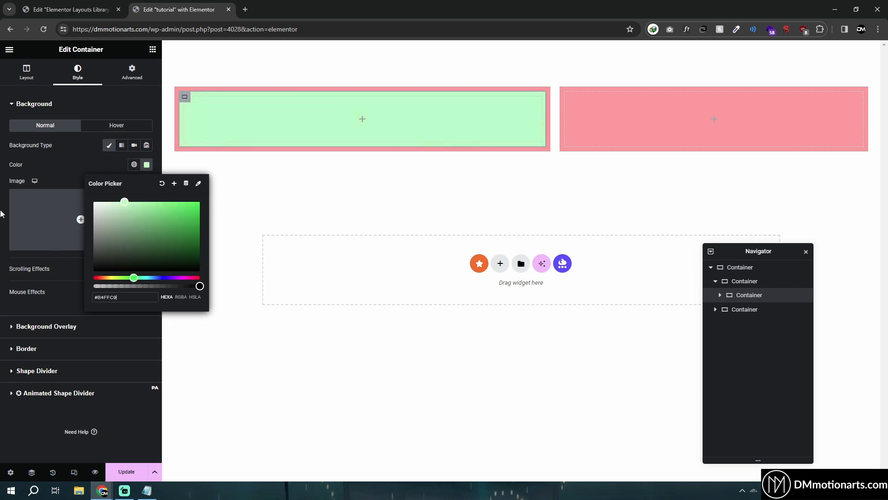
{"action": "left_click", "coordinate": [1, 213]}
Step: Duplicate the light green container inside the wider pink container
{"action": "right_click", "coordinate": [185, 96]}
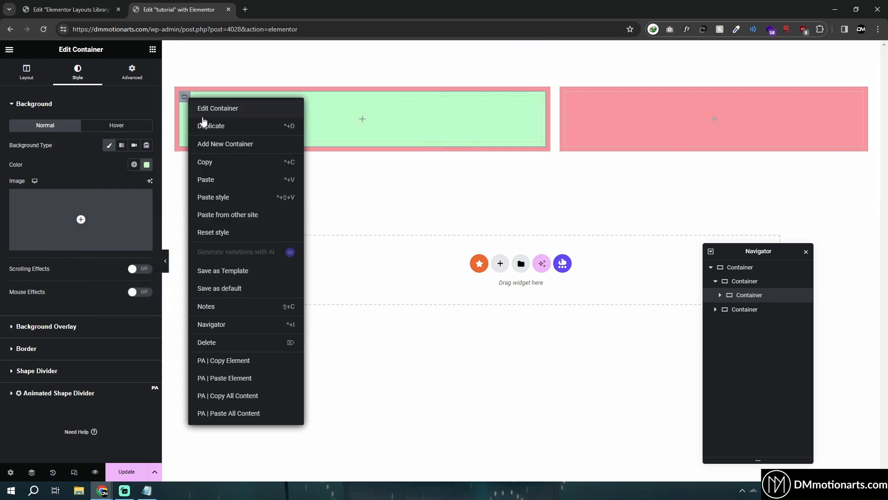
{"action": "left_click", "coordinate": [212, 129]}
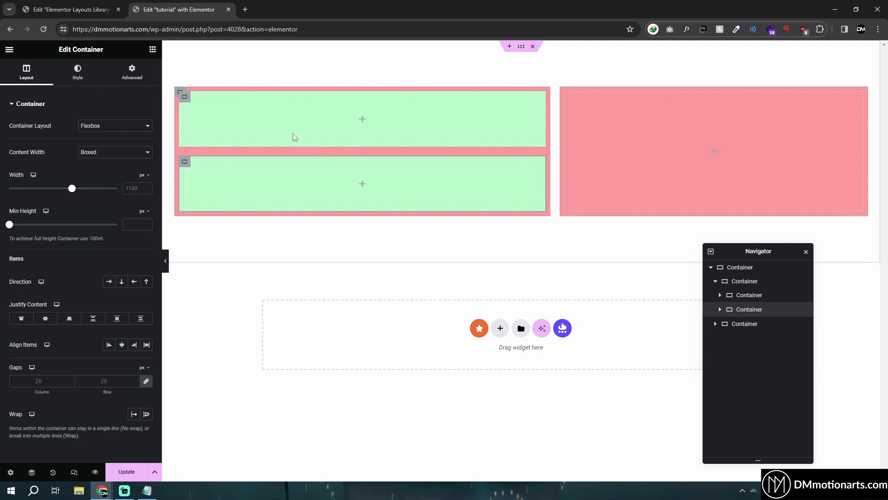
{"action": "left_click", "coordinate": [180, 92]}
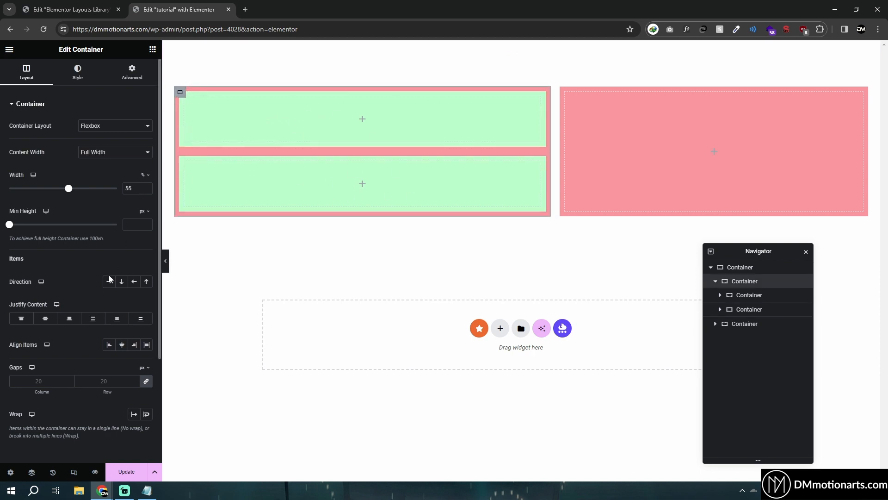
{"action": "left_click", "coordinate": [185, 98]}
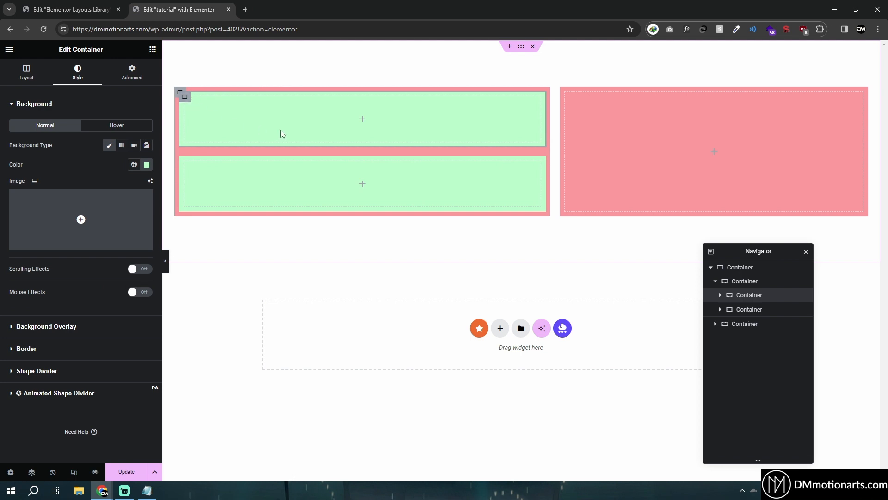
Step: Check the Layout 3 reference again and nest a new container inside the upper green container
{"action": "left_click", "coordinate": [69, 3]}
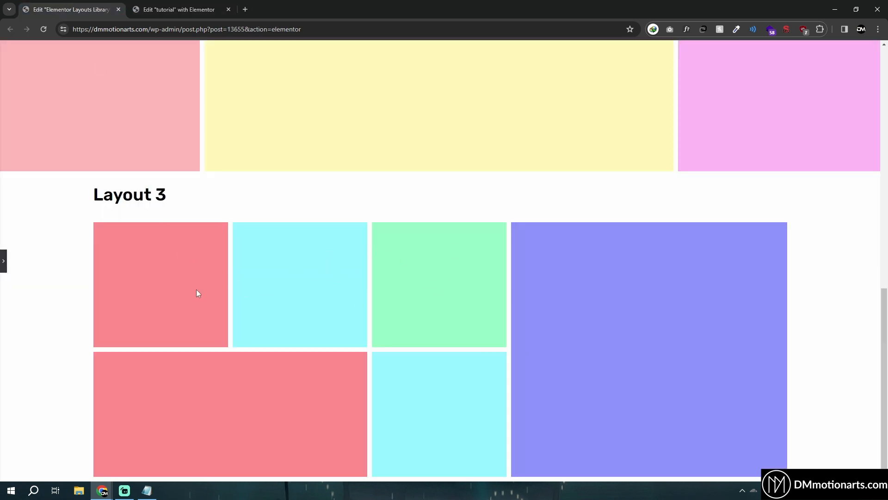
{"action": "left_click", "coordinate": [206, 5]}
{"action": "left_click", "coordinate": [152, 50]}
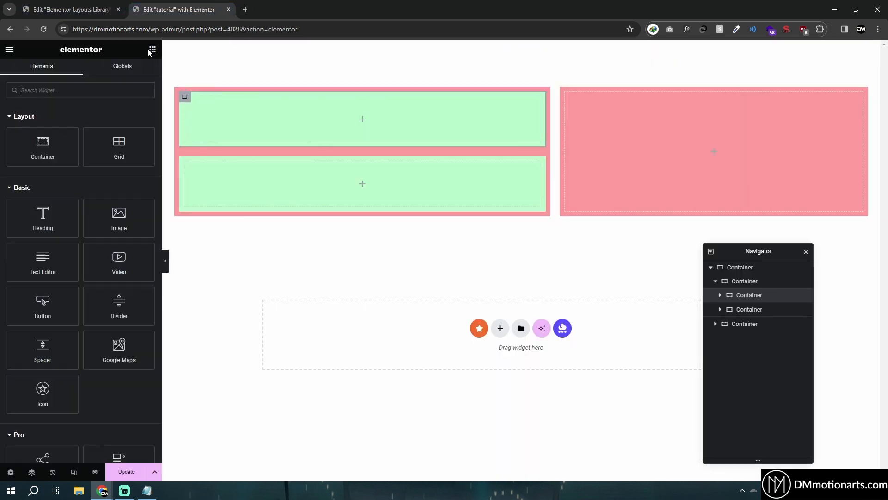
{"action": "left_click_drag", "start_coordinate": [39, 143], "coordinate": [273, 141]}
{"action": "right_click", "coordinate": [189, 101]}
{"action": "left_click", "coordinate": [222, 111]}
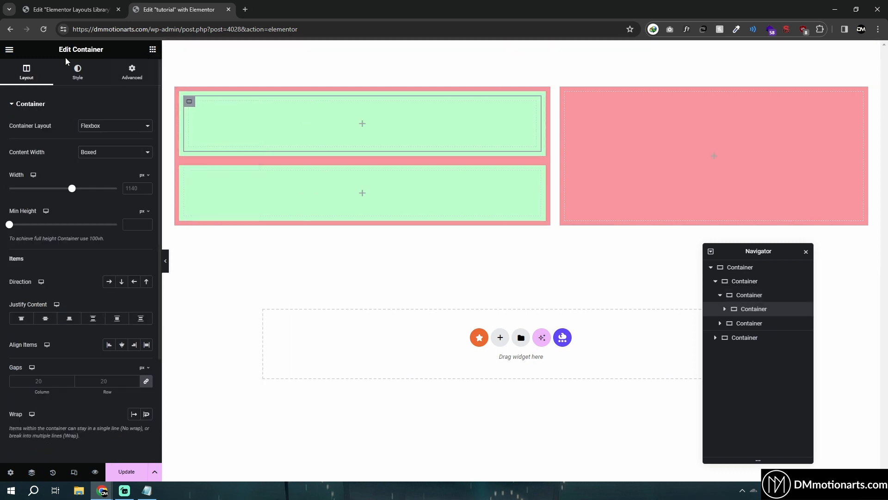
Step: Give the container nested in the upper green one a classic purple background
{"action": "left_click", "coordinate": [82, 80]}
{"action": "left_click", "coordinate": [109, 145]}
{"action": "left_click", "coordinate": [146, 164]}
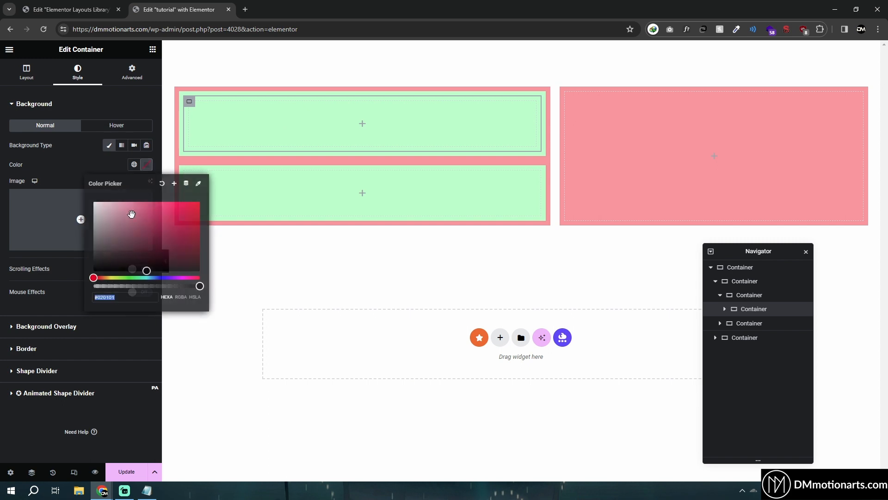
{"action": "left_click_drag", "start_coordinate": [148, 278], "coordinate": [168, 278]}
{"action": "left_click_drag", "start_coordinate": [157, 200], "coordinate": [145, 190]}
Step: Duplicate the purple container twice to get three inside the upper green container
{"action": "right_click", "coordinate": [189, 101]}
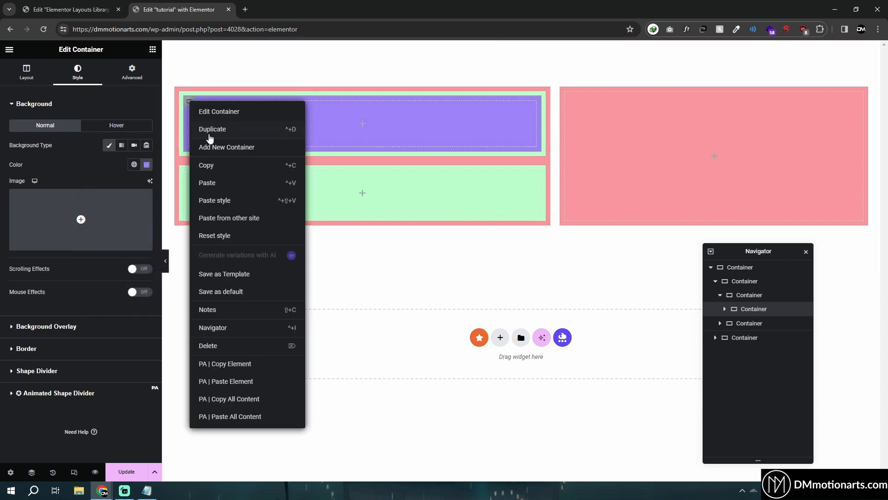
{"action": "key", "text": "ctrl+d"}
{"action": "right_click", "coordinate": [191, 167]}
{"action": "left_click", "coordinate": [215, 185]}
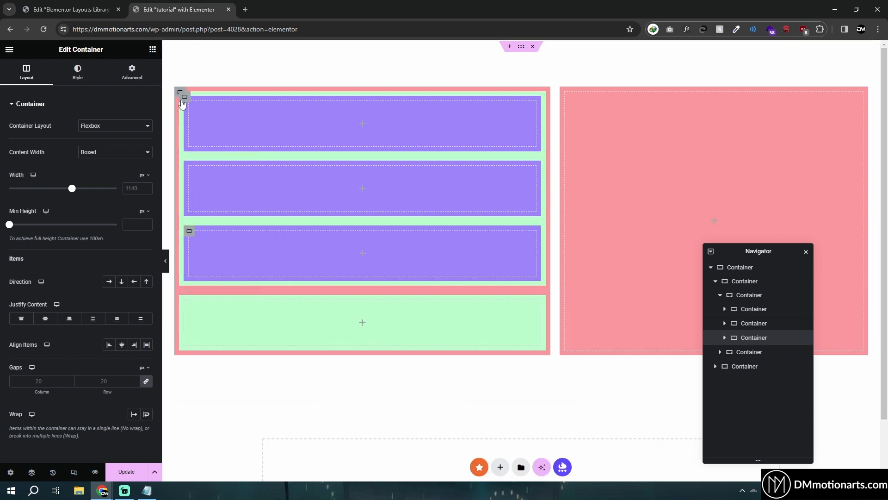
Step: Set the upper green container's direction to Row - horizontal so its purple boxes sit side by side
{"action": "left_click", "coordinate": [184, 98]}
{"action": "left_click", "coordinate": [26, 73]}
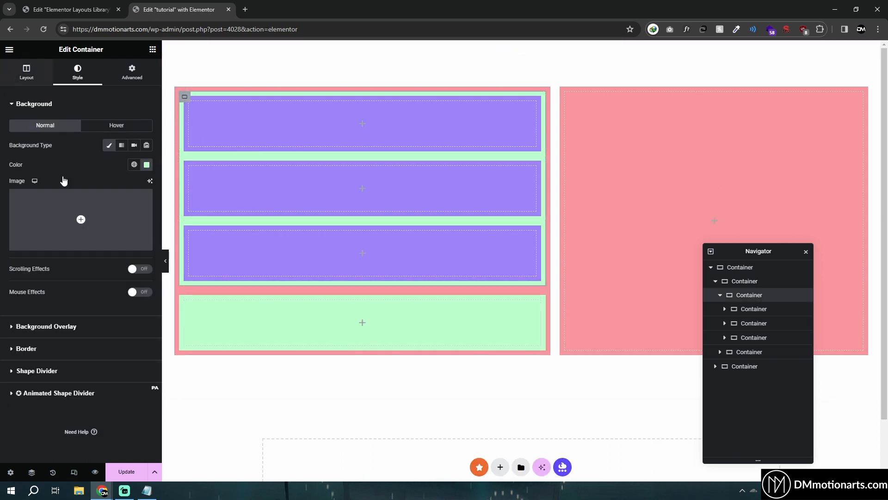
{"action": "left_click", "coordinate": [109, 281]}
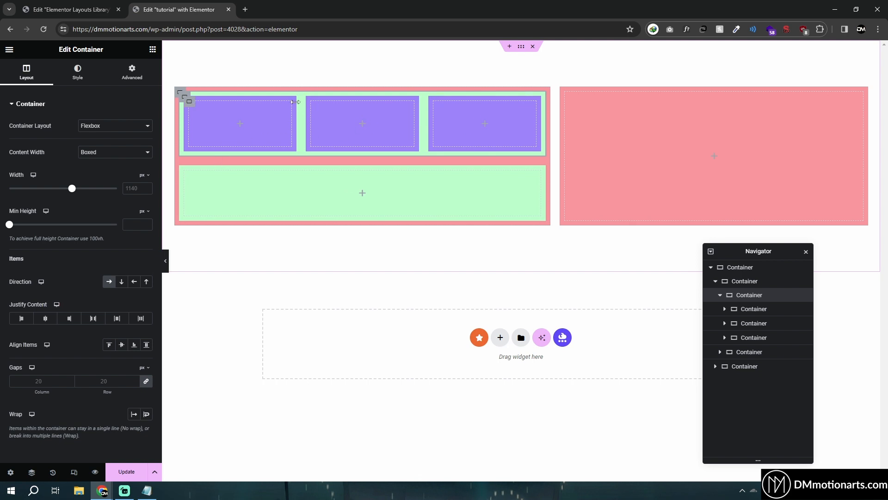
Step: Copy a purple container and paste it into the lower green container
{"action": "right_click", "coordinate": [206, 141]}
{"action": "left_click", "coordinate": [206, 164]}
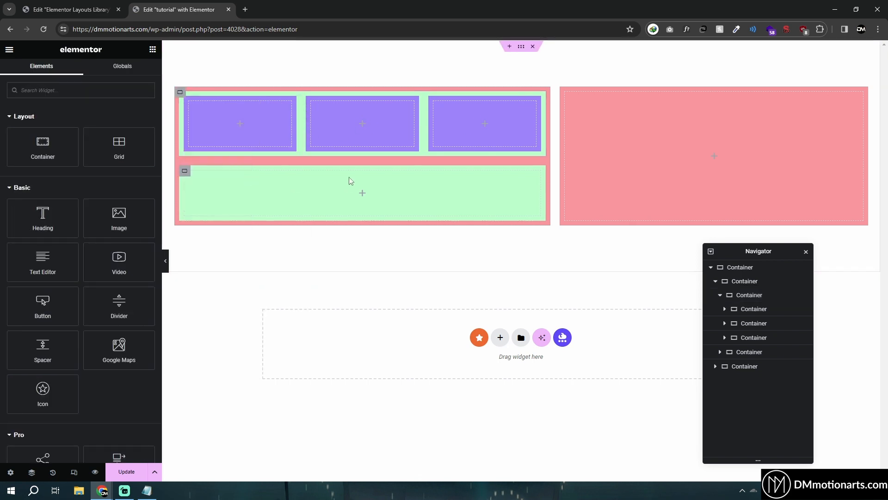
{"action": "right_click", "coordinate": [350, 182]}
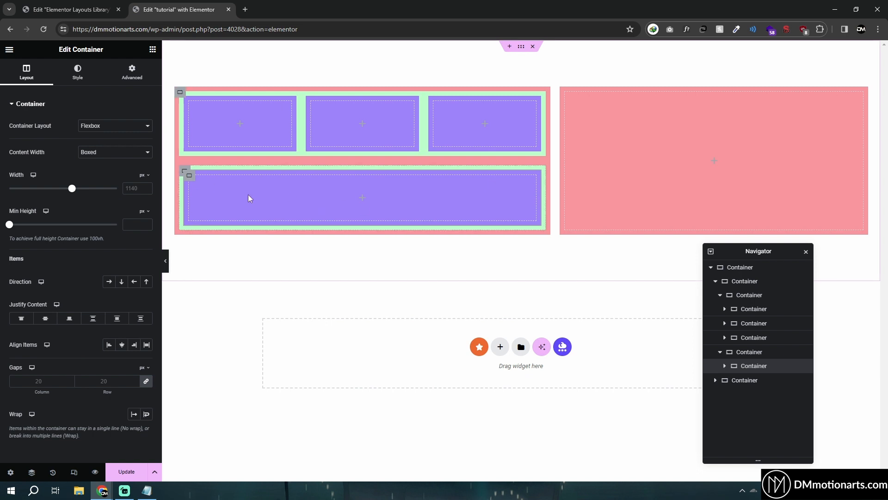
{"action": "left_click", "coordinate": [132, 72]}
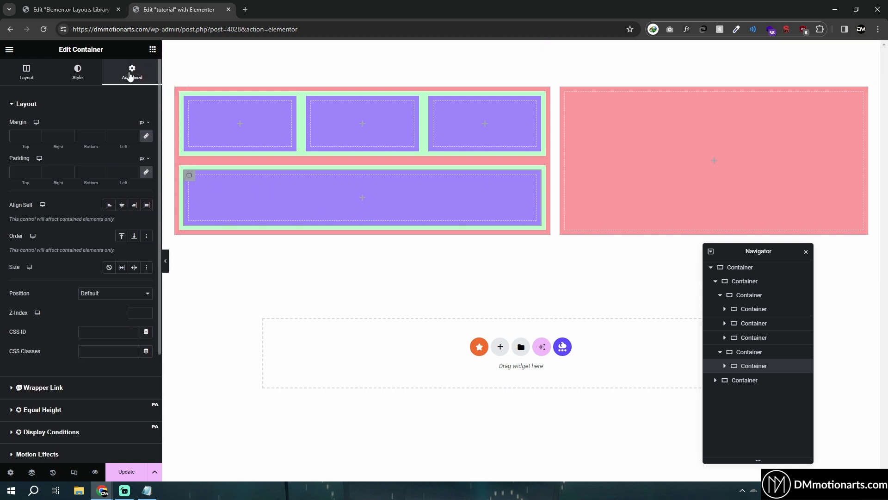
Step: Duplicate the purple container in the lower green container and set the green container's direction to Row - horizontal
{"action": "right_click", "coordinate": [189, 179]}
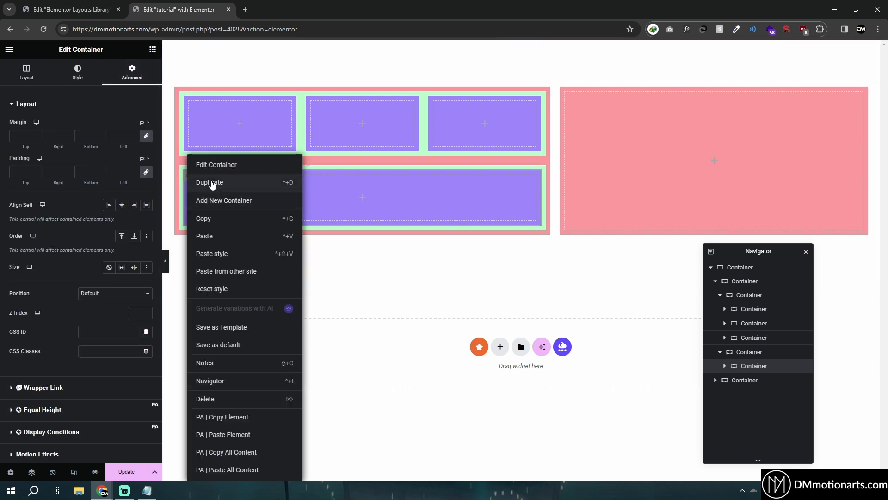
{"action": "left_click", "coordinate": [210, 182]}
{"action": "left_click", "coordinate": [183, 171]}
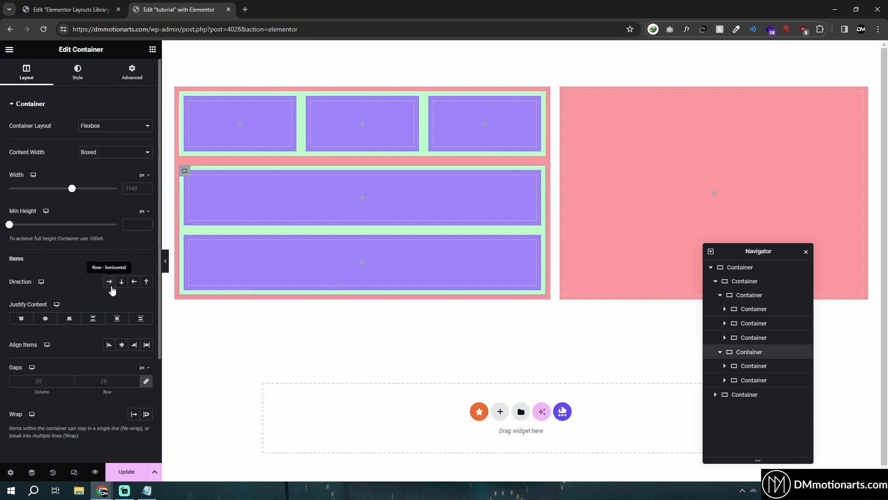
{"action": "left_click", "coordinate": [109, 281]}
{"action": "left_click", "coordinate": [190, 179]}
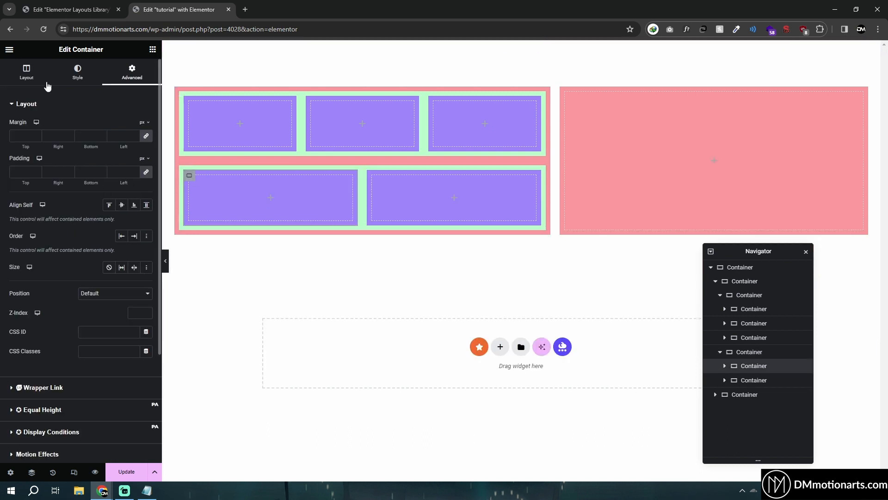
{"action": "left_click", "coordinate": [138, 152]}
{"action": "left_click", "coordinate": [111, 167]}
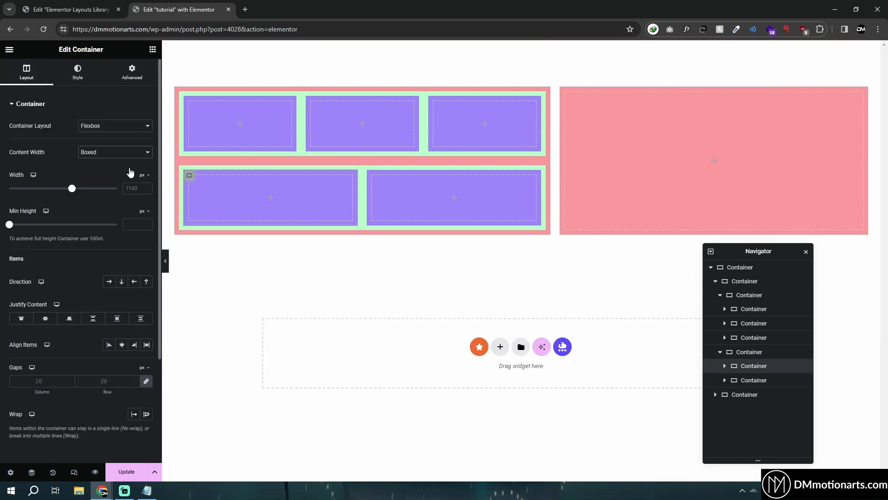
Step: Set the first upper purple container's content width to Full Width, keeping its classic purple background
{"action": "left_click", "coordinate": [185, 114]}
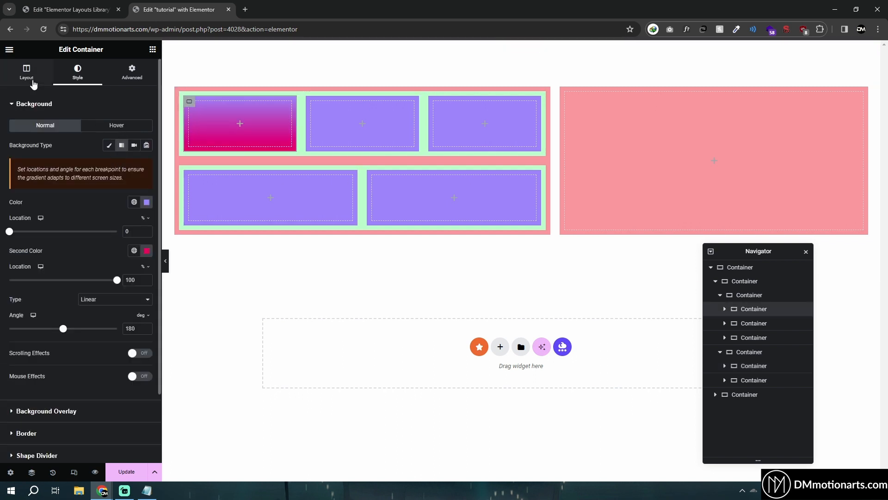
{"action": "left_click", "coordinate": [32, 81]}
{"action": "left_click", "coordinate": [77, 70]}
{"action": "left_click", "coordinate": [112, 151]}
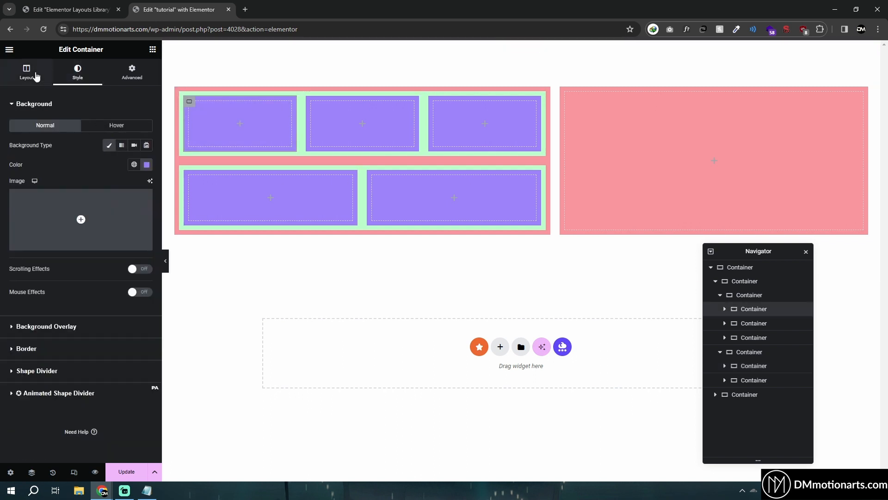
{"action": "left_click", "coordinate": [27, 72]}
{"action": "left_click", "coordinate": [114, 152]}
{"action": "left_click", "coordinate": [107, 168]}
Step: Copy the first upper purple container and paste its style onto the second and third ones in that row
{"action": "right_click", "coordinate": [190, 104]}
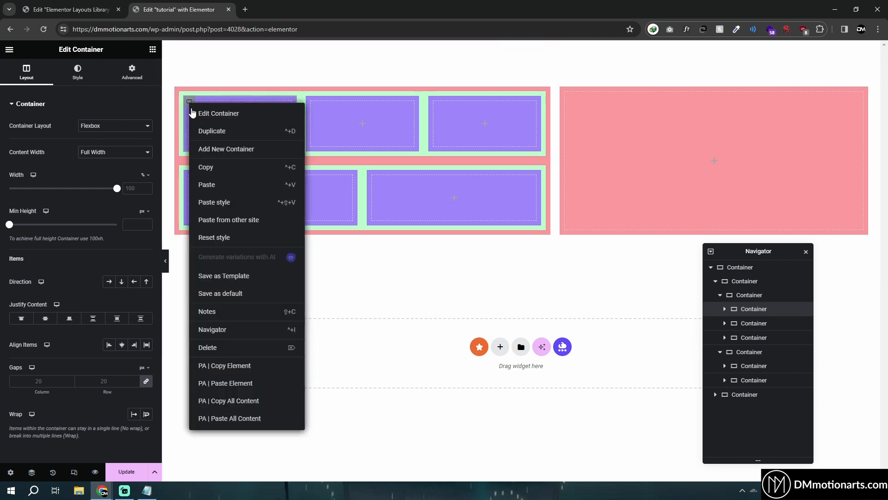
{"action": "left_click", "coordinate": [207, 165]}
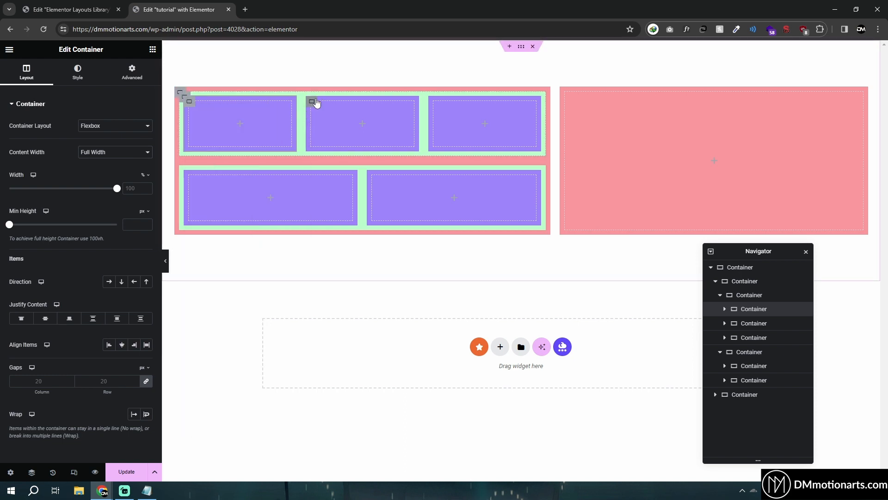
{"action": "right_click", "coordinate": [316, 103]}
{"action": "left_click", "coordinate": [347, 202]}
{"action": "right_click", "coordinate": [430, 108]}
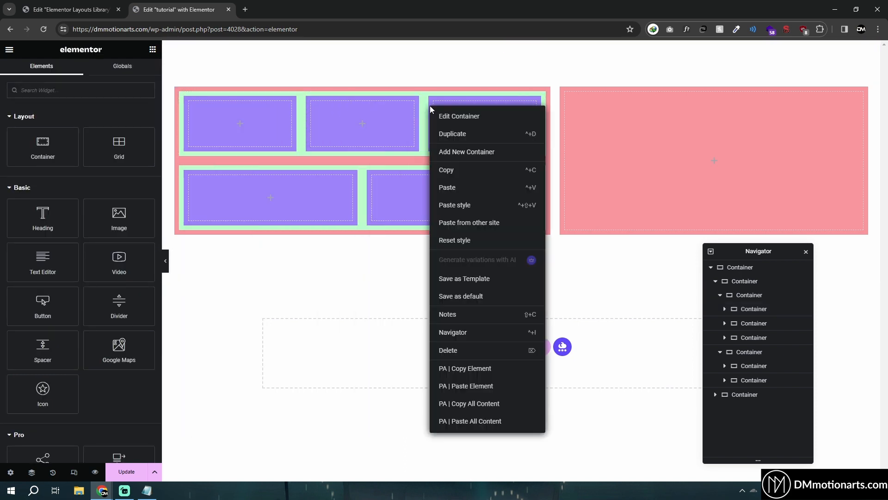
{"action": "left_click", "coordinate": [447, 205]}
Step: Paste the copied style onto both purple containers in the lower green row
{"action": "right_click", "coordinate": [187, 173]}
{"action": "left_click", "coordinate": [201, 254]}
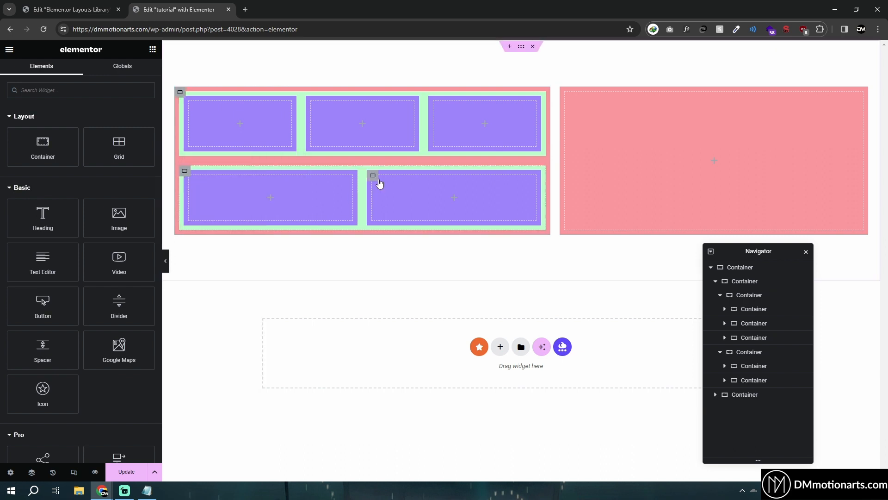
{"action": "right_click", "coordinate": [380, 183]}
{"action": "left_click", "coordinate": [396, 254]}
Step: Set the width of the first purple container in the lower green row to 70%
{"action": "left_click", "coordinate": [183, 180]}
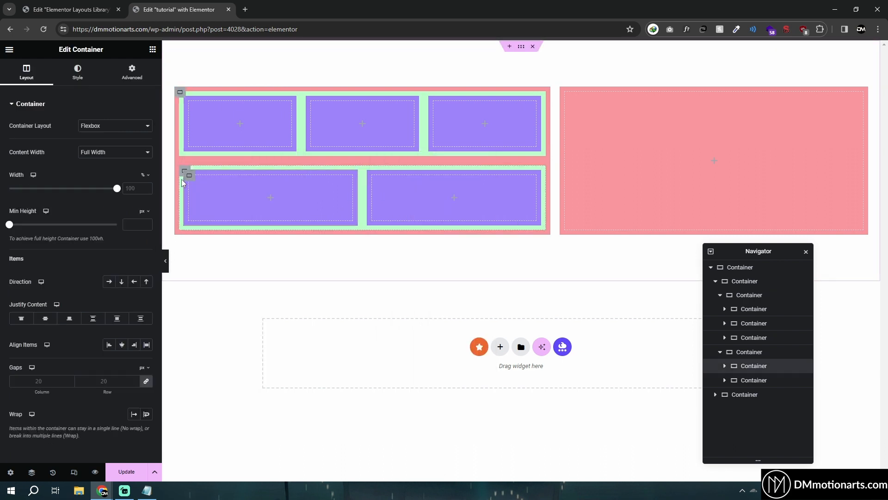
{"action": "type", "text": "56"}
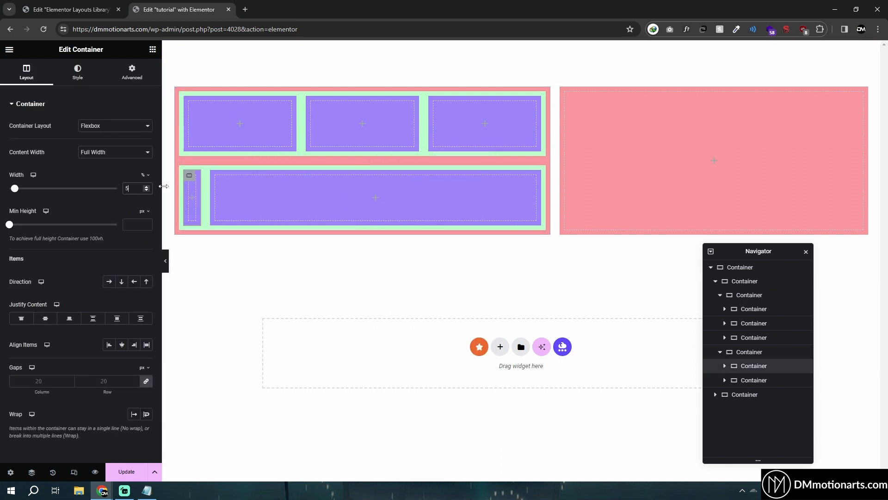
{"action": "double_click", "coordinate": [131, 188]}
{"action": "type", "text": "70"}
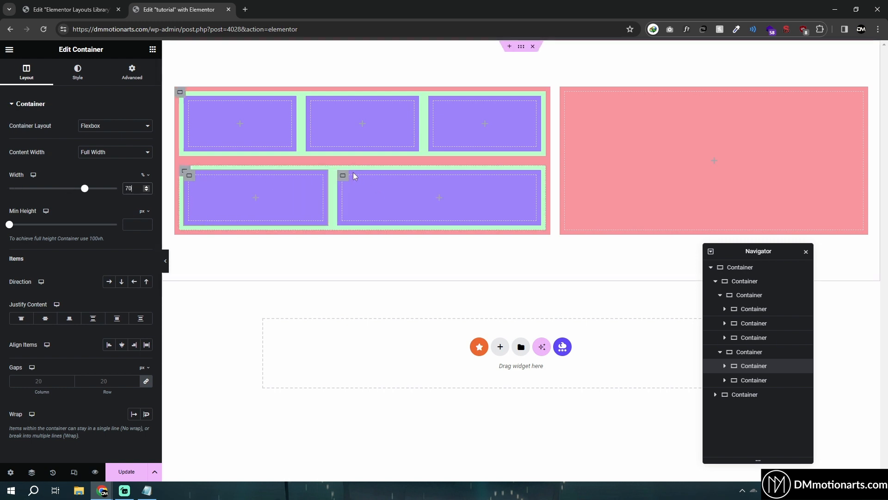
Step: Set the width of the second purple container in the lower green row to 30% and preview the page without the editing panel
{"action": "left_click", "coordinate": [440, 199]}
{"action": "left_click", "coordinate": [134, 188]}
{"action": "type", "text": "30"}
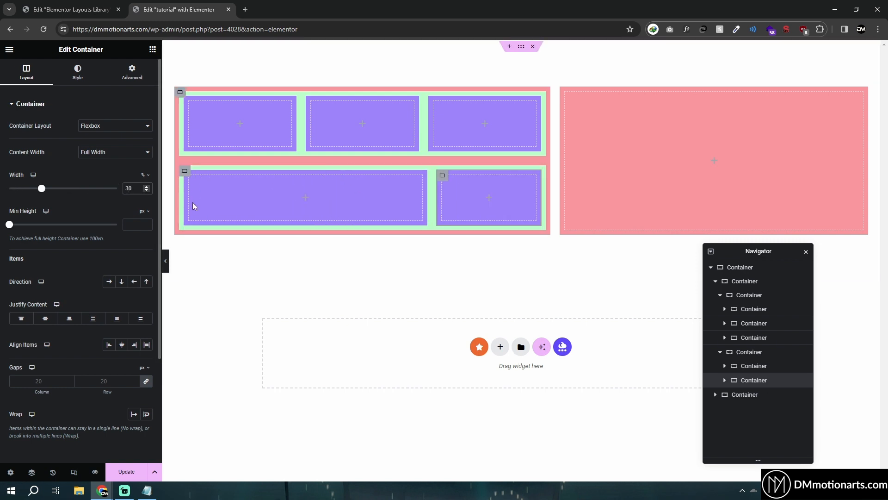
{"action": "left_click", "coordinate": [166, 262]}
{"action": "left_click", "coordinate": [4, 265]}
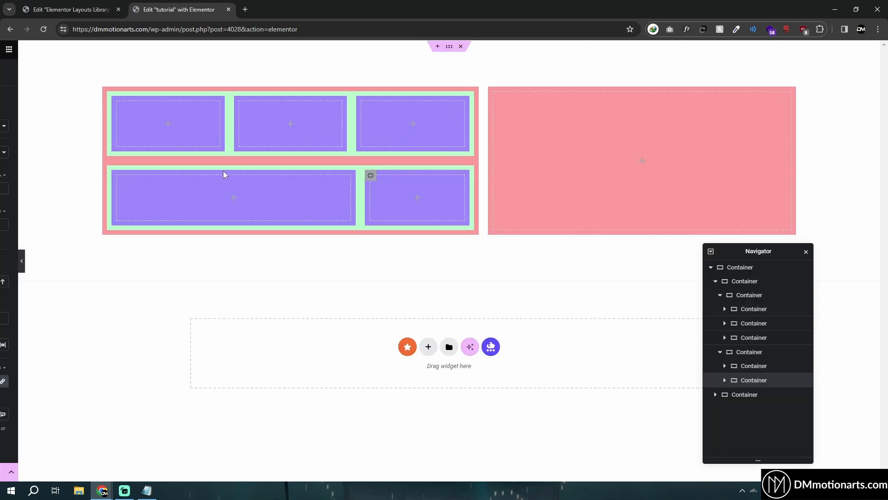
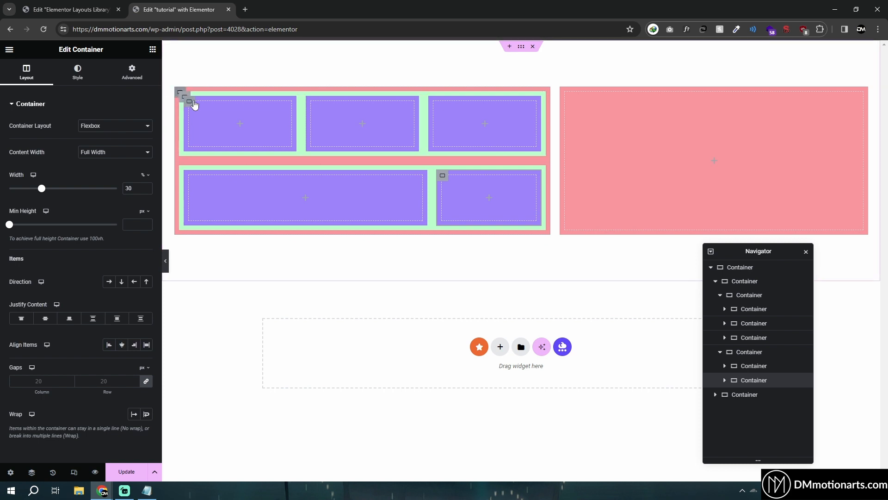
Step: Set the minimum height of the first purple container in the upper green row to 200 px
{"action": "left_click", "coordinate": [190, 103]}
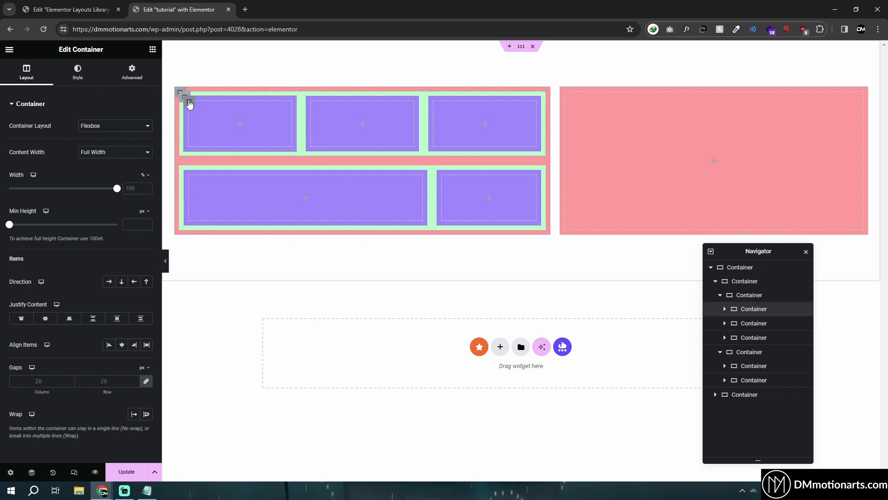
{"action": "left_click", "coordinate": [131, 222]}
{"action": "type", "text": "500"}
{"action": "type", "text": "300"}
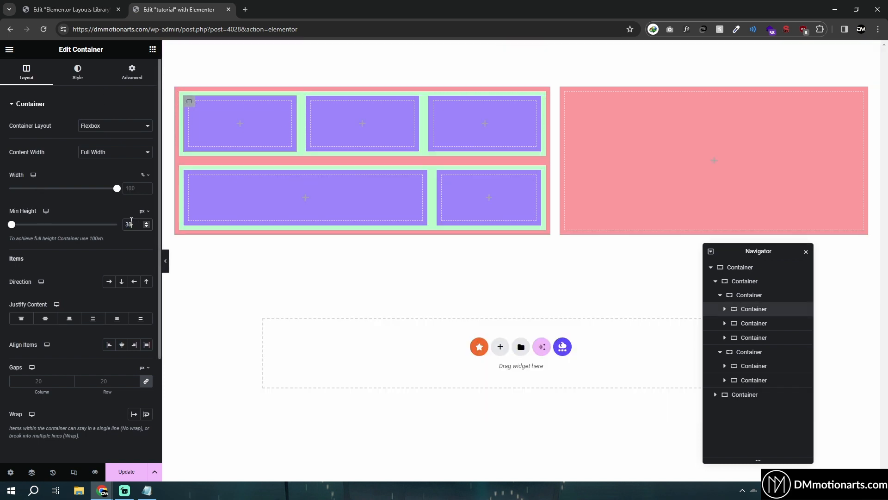
{"action": "type", "text": "250"}
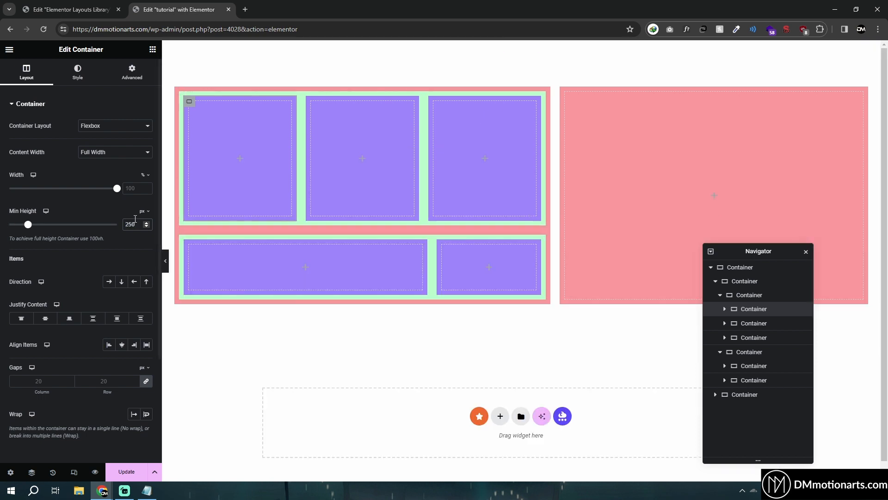
{"action": "type", "text": "200"}
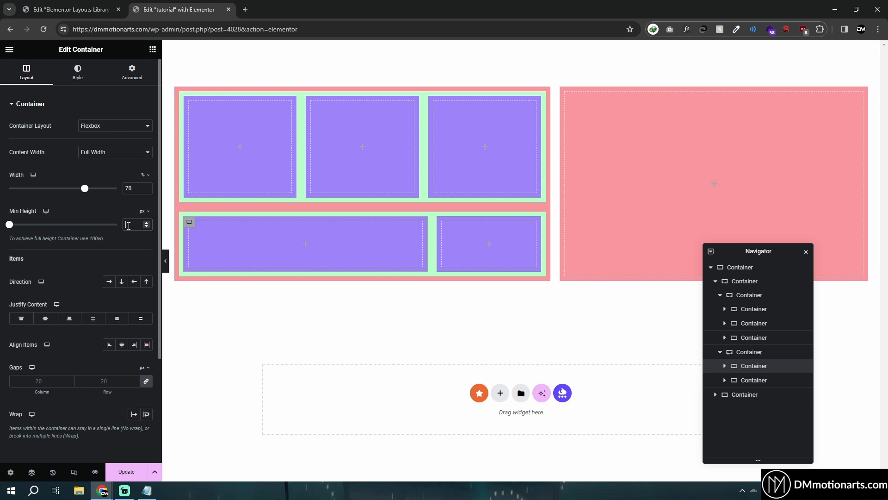
Step: Set the minimum height of the first purple container in the lower green row to 250 px
{"action": "type", "text": "200"}
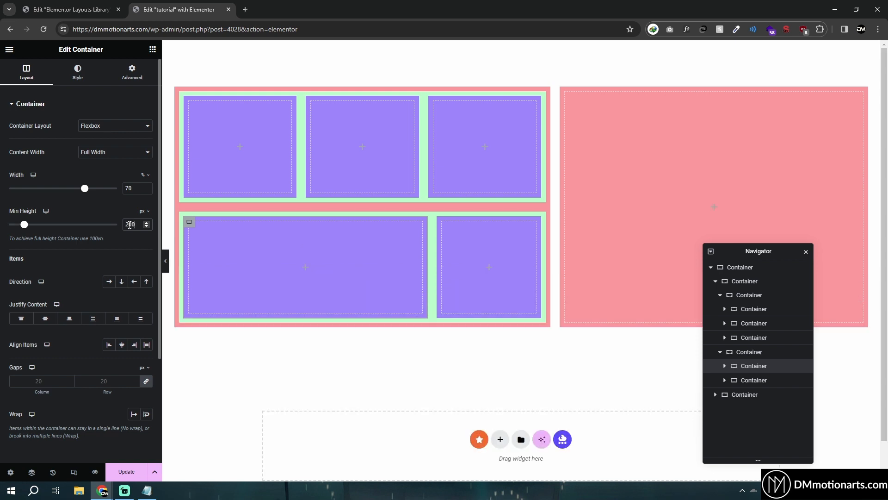
{"action": "left_click_drag", "start_coordinate": [131, 225], "coordinate": [130, 226]}
{"action": "type", "text": "5"}
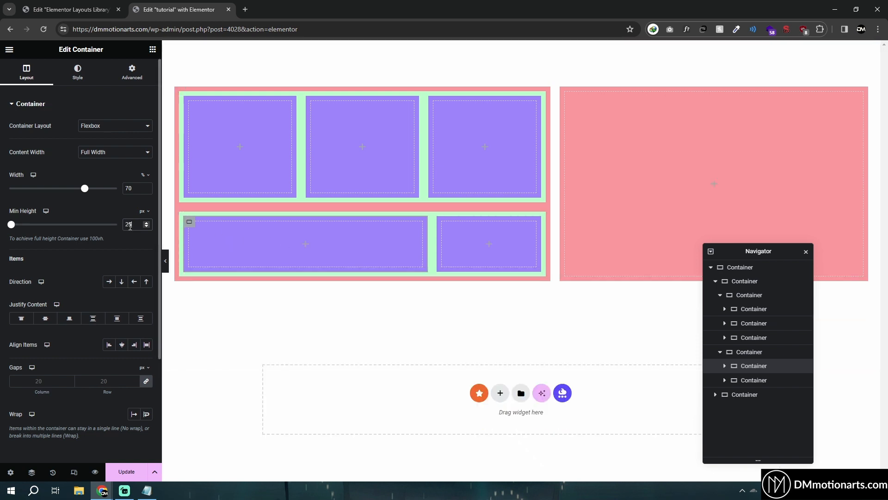
{"action": "type", "text": "0"}
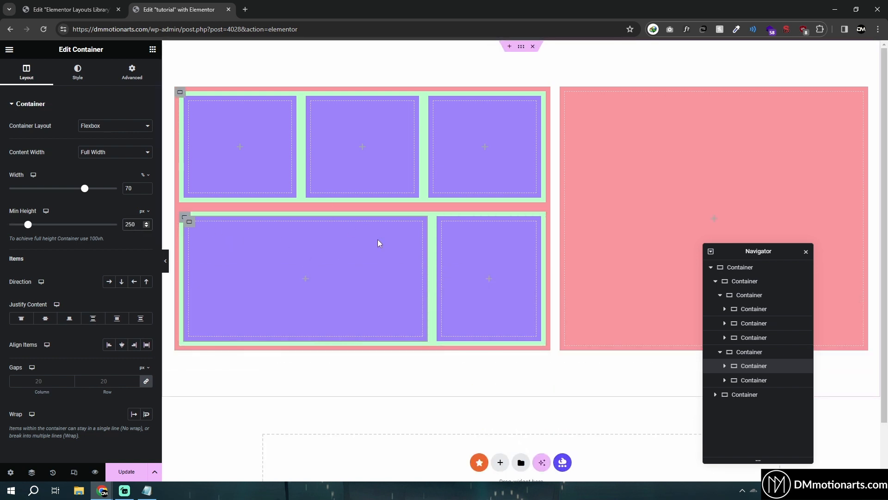
Step: Preview the tutorial page without the editing panel and compare it with the Layout 3 design on the layouts library page
{"action": "left_click", "coordinate": [165, 261]}
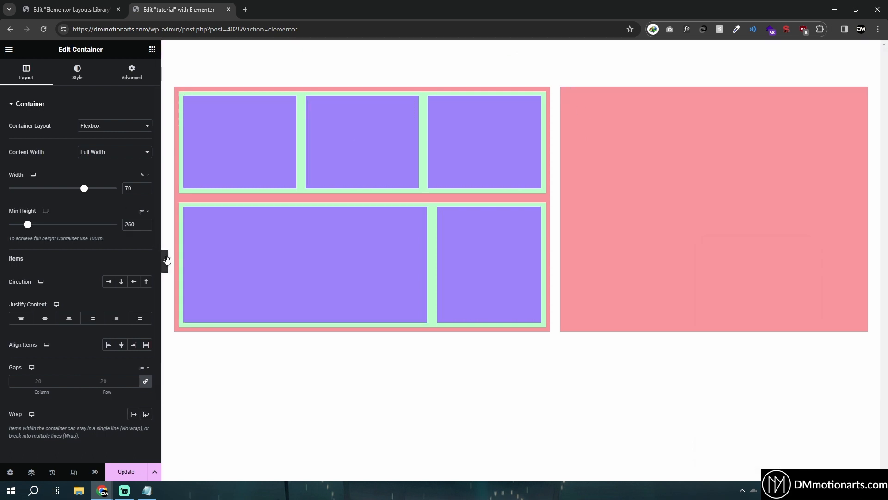
{"action": "left_click", "coordinate": [93, 5]}
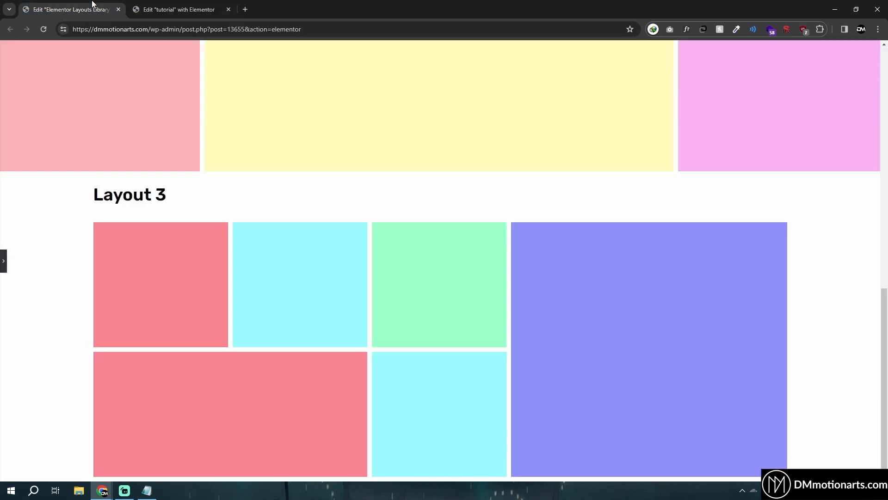
{"action": "left_click", "coordinate": [161, 5]}
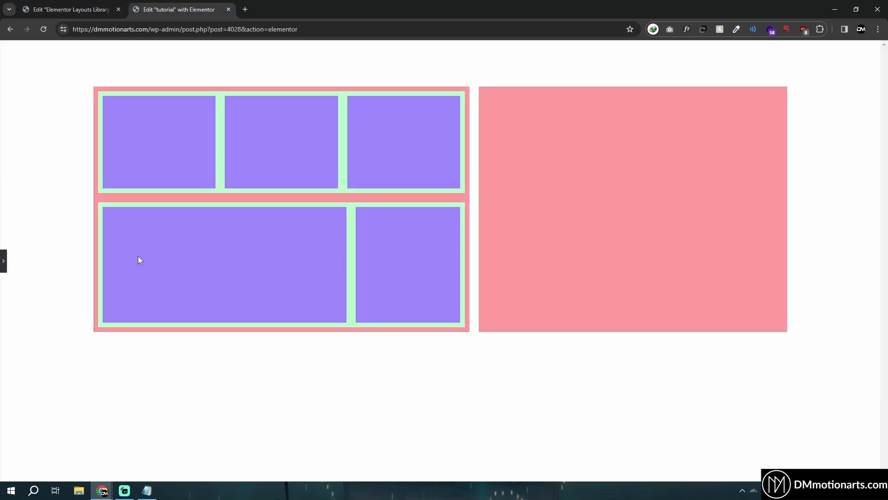
{"action": "left_click", "coordinate": [3, 261]}
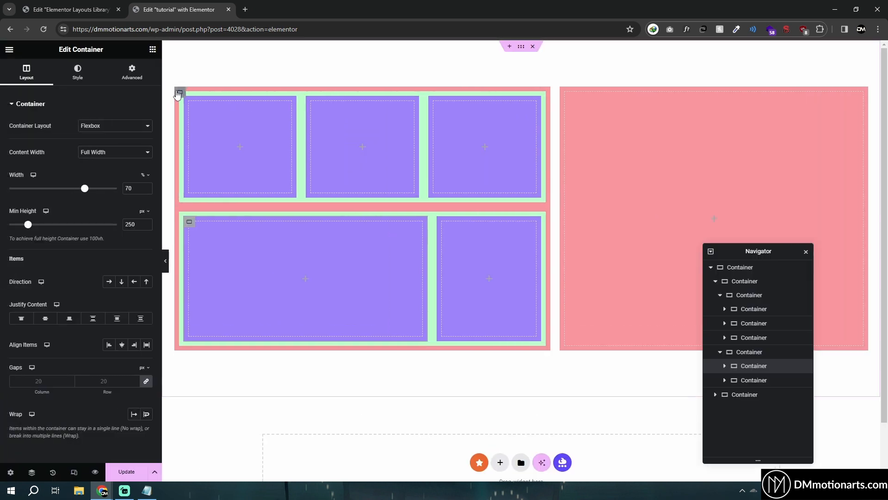
Step: Set the padding of the pink container that holds both green rows to 0 px on all sides
{"action": "left_click", "coordinate": [178, 93]}
{"action": "left_click", "coordinate": [131, 74]}
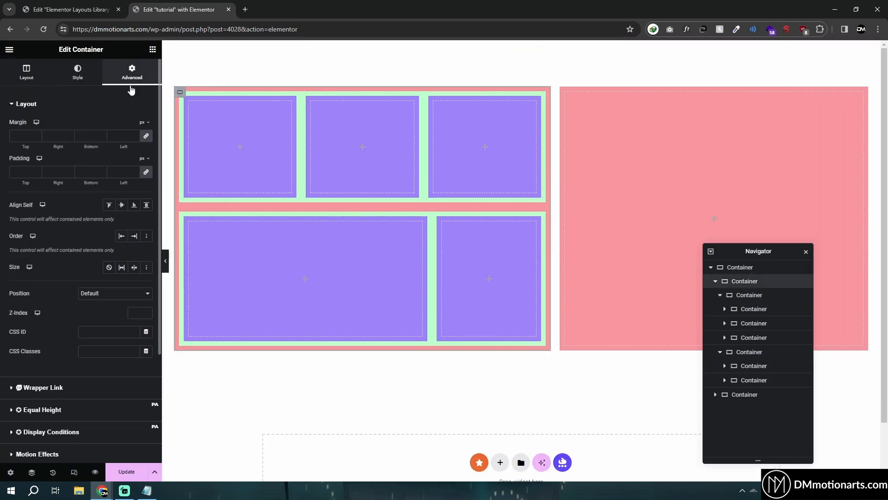
{"action": "left_click", "coordinate": [124, 172]}
{"action": "type", "text": "0"}
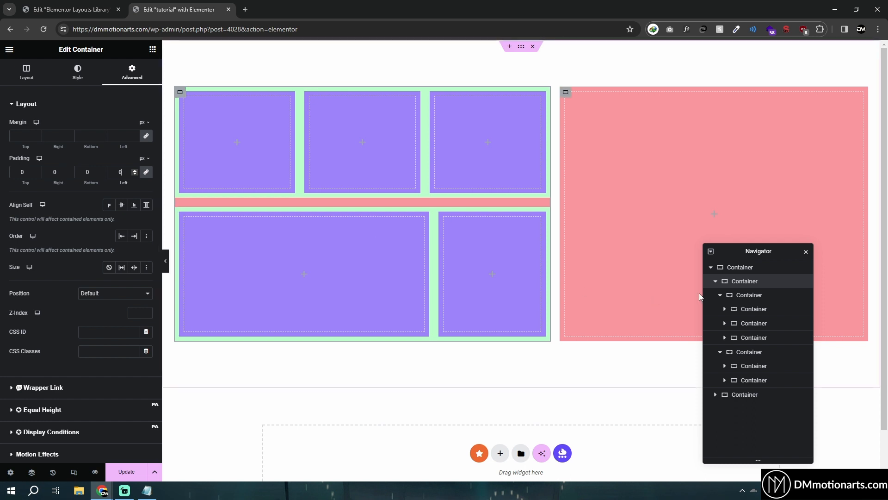
Step: Set the padding of the upper and lower green row containers to 0 px on all sides
{"action": "left_click", "coordinate": [745, 295]}
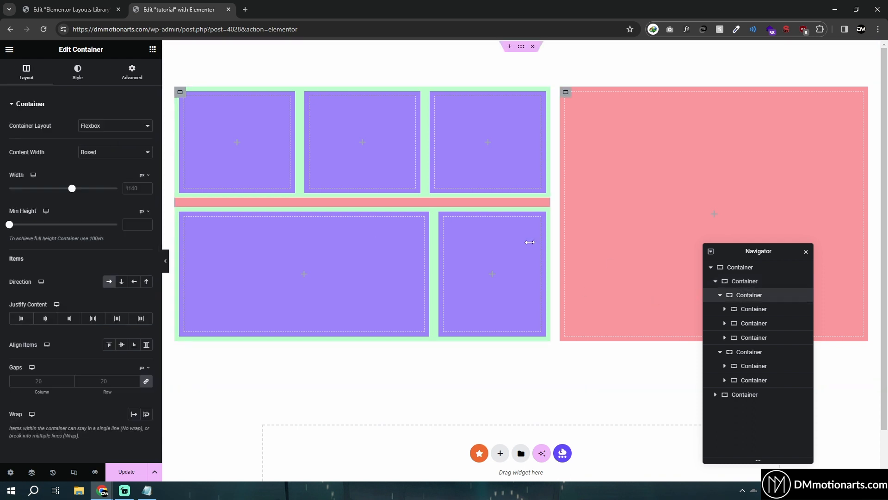
{"action": "left_click", "coordinate": [132, 74]}
{"action": "left_click", "coordinate": [124, 171]}
{"action": "type", "text": "0"}
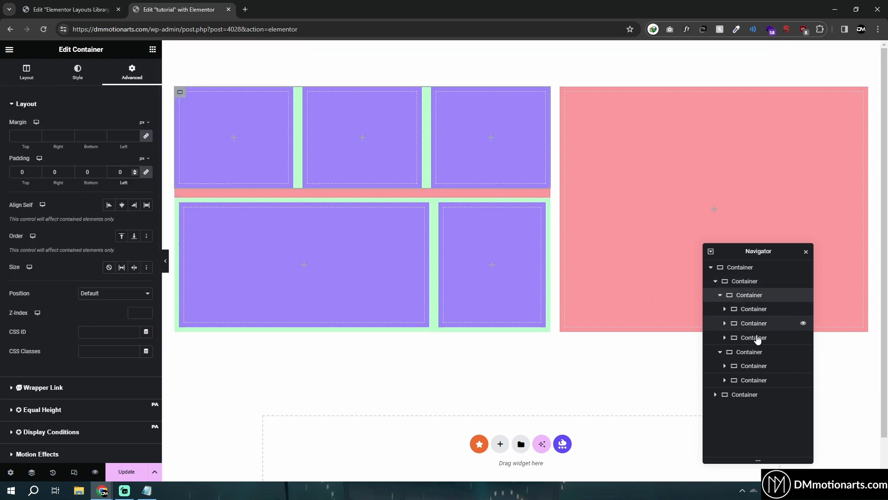
{"action": "left_click", "coordinate": [433, 226]}
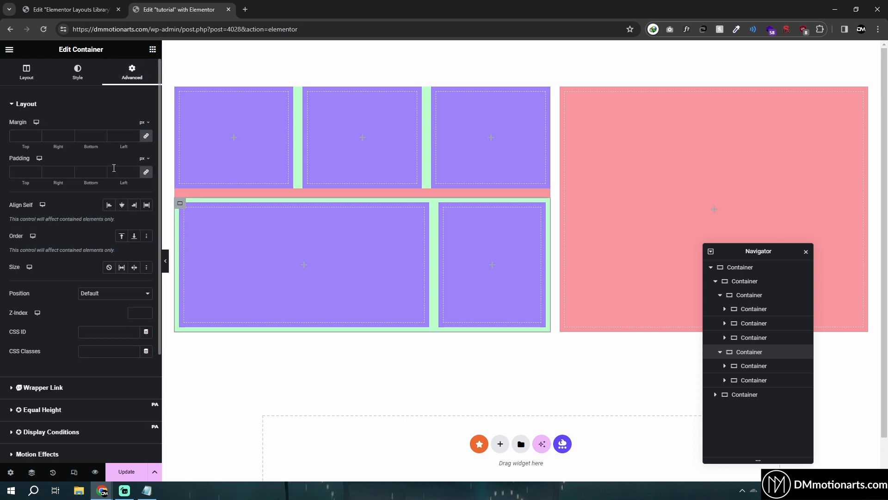
{"action": "left_click", "coordinate": [114, 168]}
{"action": "type", "text": "0"}
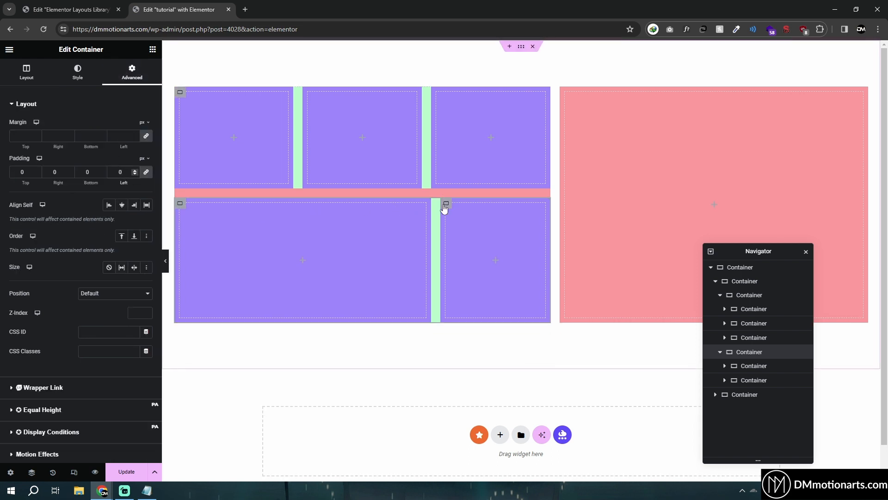
Step: Set the column and row gaps of the upper green row container to 10 px
{"action": "left_click", "coordinate": [720, 295]}
{"action": "left_click", "coordinate": [720, 309]}
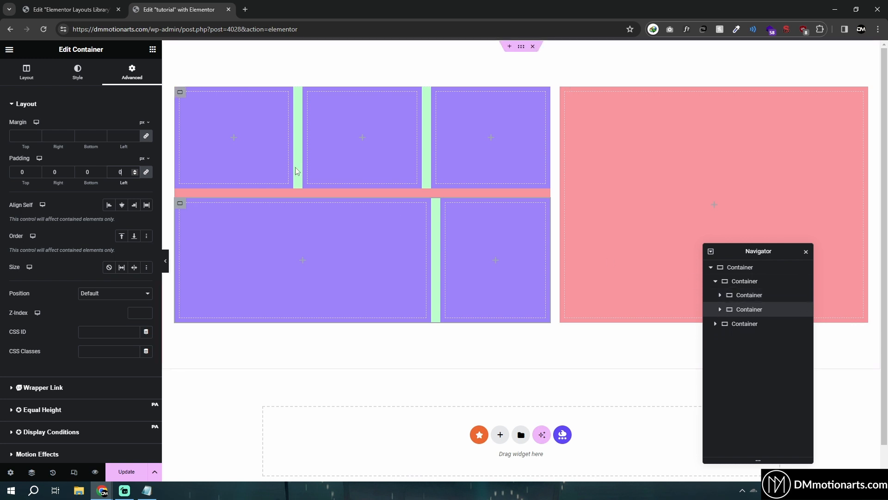
{"action": "left_click", "coordinate": [180, 93]}
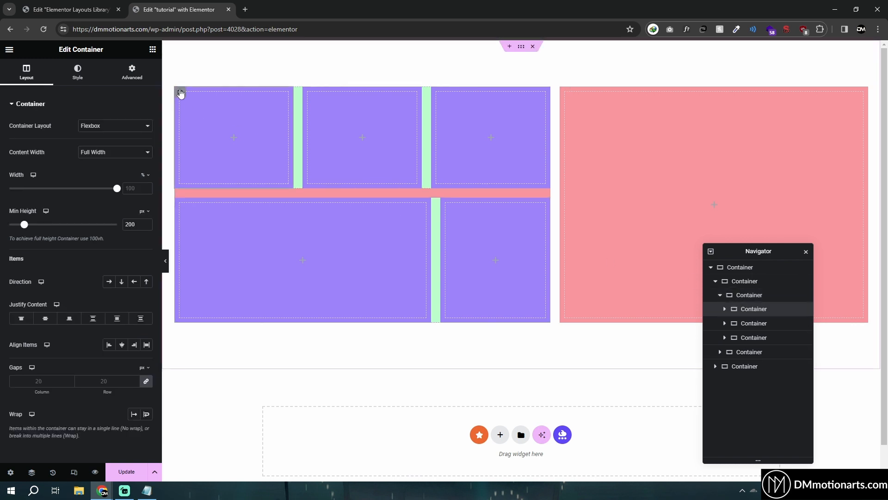
{"action": "left_click", "coordinate": [129, 70]}
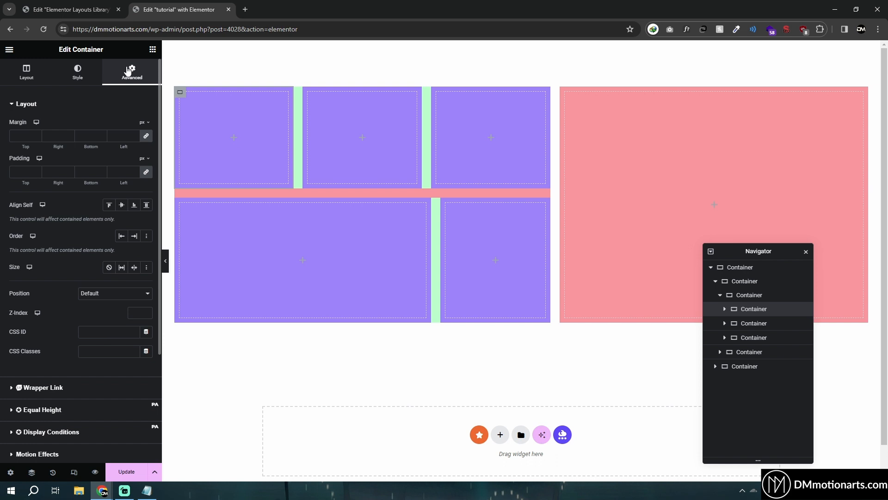
{"action": "left_click", "coordinate": [740, 295]}
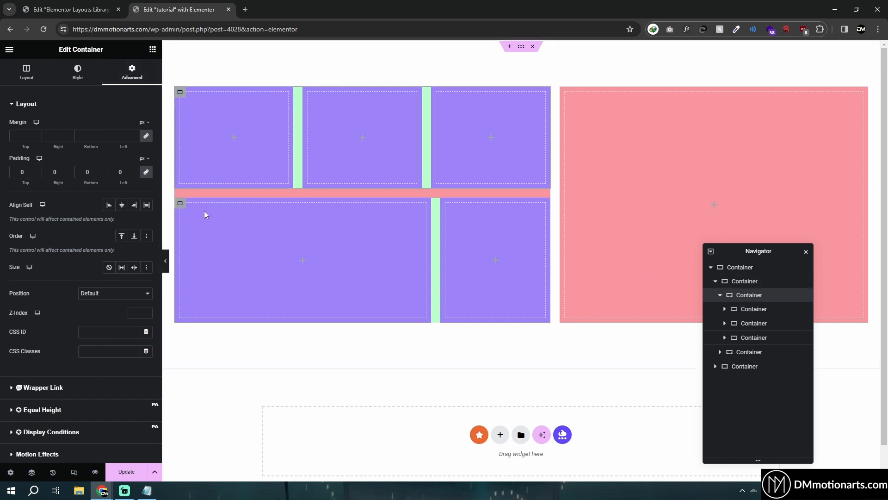
{"action": "left_click", "coordinate": [27, 72]}
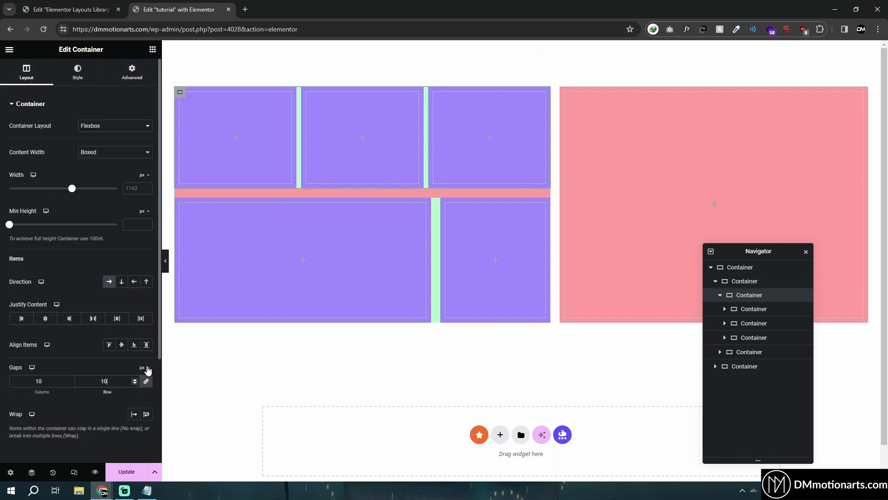
Step: Set the column and row gaps of the lower green row container to 10 px
{"action": "left_click", "coordinate": [736, 351]}
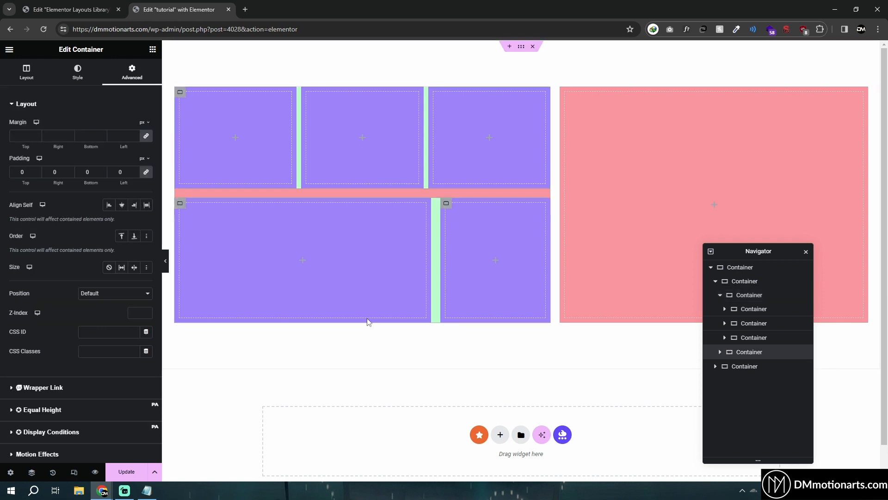
{"action": "left_click", "coordinate": [181, 205]}
{"action": "left_click", "coordinate": [746, 354]}
{"action": "left_click", "coordinate": [26, 71]}
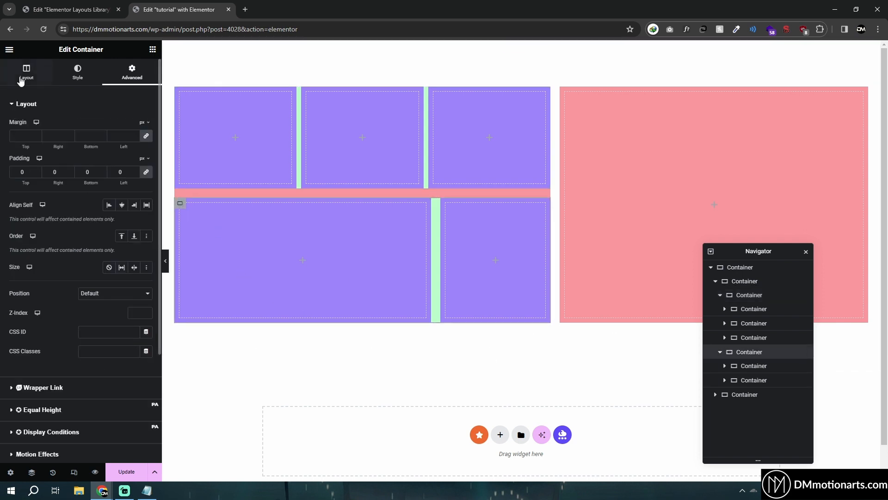
{"action": "left_click", "coordinate": [107, 380]}
{"action": "type", "text": "10"}
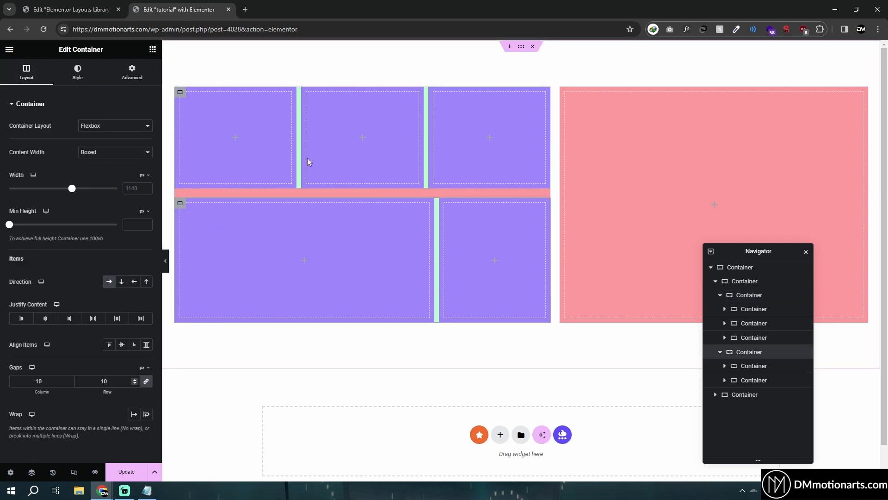
Step: Set the column and row gaps of the pink container that holds both green rows to 10 px
{"action": "left_click", "coordinate": [733, 281]}
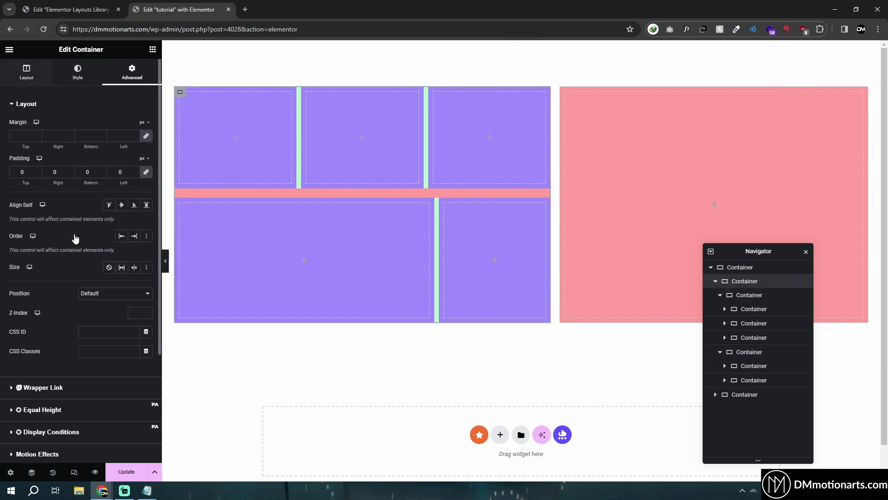
{"action": "left_click", "coordinate": [26, 72]}
{"action": "left_click", "coordinate": [105, 380]}
{"action": "type", "text": "10"}
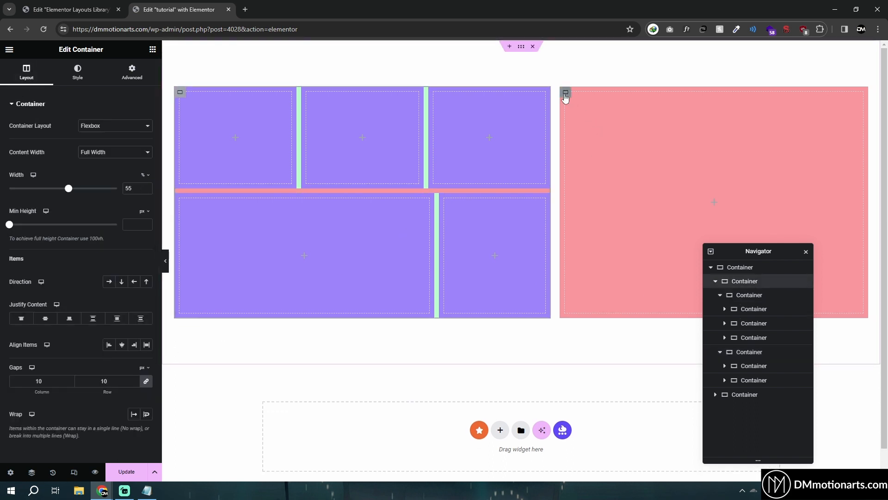
Step: Set the column and row gaps of the outermost parent container to 10 px
{"action": "left_click", "coordinate": [565, 93]}
{"action": "left_click", "coordinate": [520, 48]}
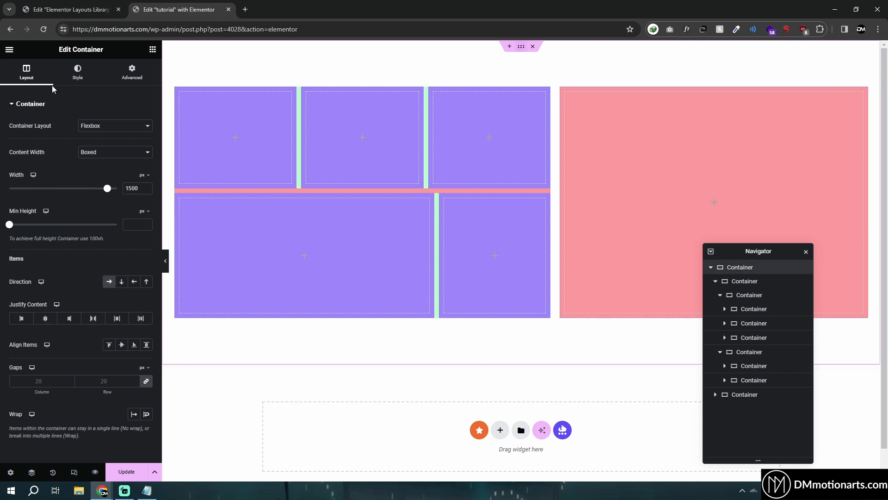
{"action": "type", "text": "10"}
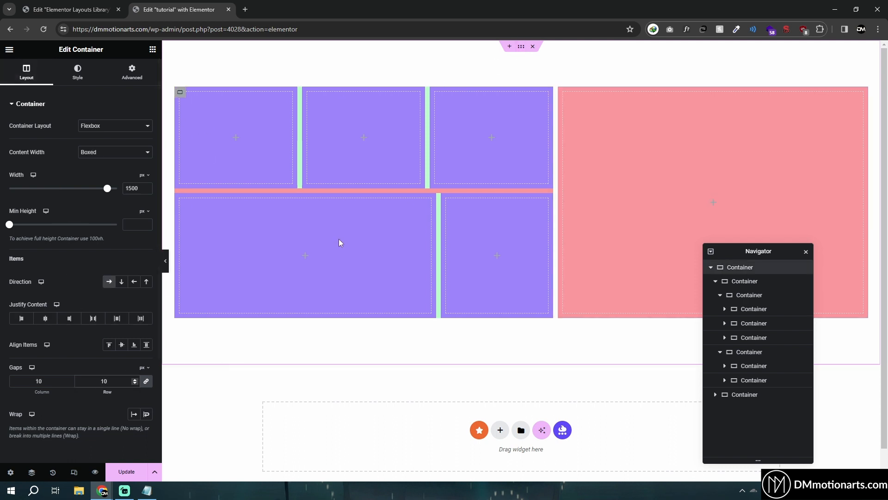
Step: Remove the classic background from the pink container holding both rows and from the upper green row container
{"action": "left_click", "coordinate": [733, 282]}
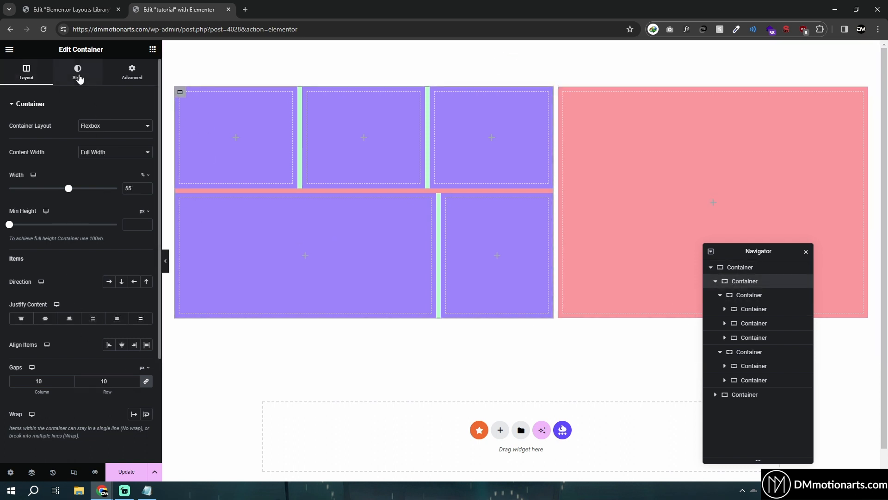
{"action": "left_click", "coordinate": [78, 72]}
{"action": "left_click", "coordinate": [110, 145]}
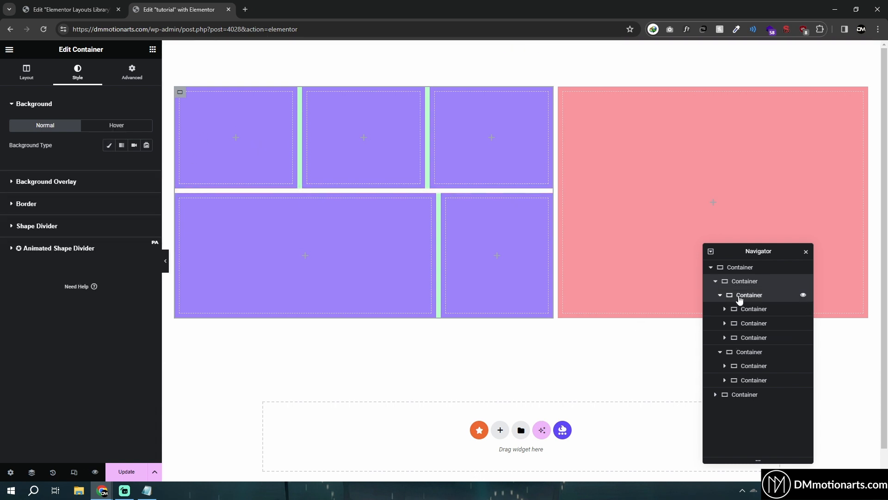
{"action": "left_click", "coordinate": [739, 299]}
{"action": "left_click", "coordinate": [77, 72]}
{"action": "left_click", "coordinate": [110, 145]}
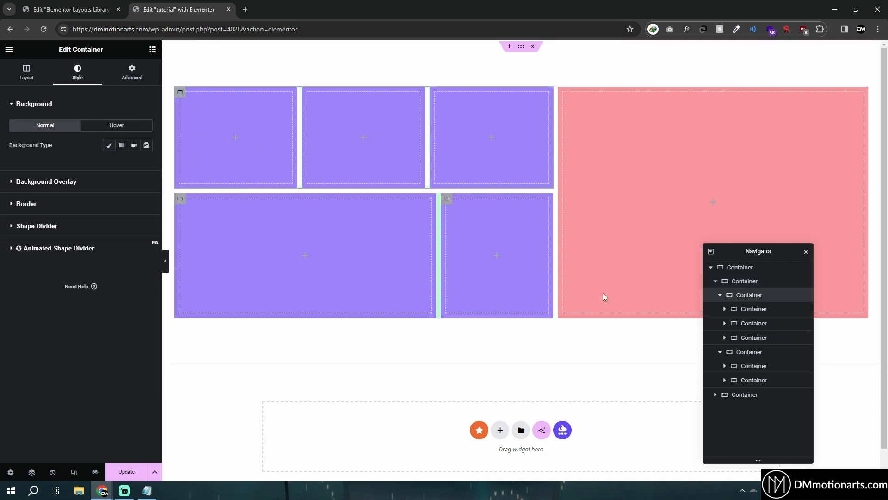
Step: Remove the classic background from the lower green row container and preview the grid without the editing panel
{"action": "left_click", "coordinate": [744, 351]}
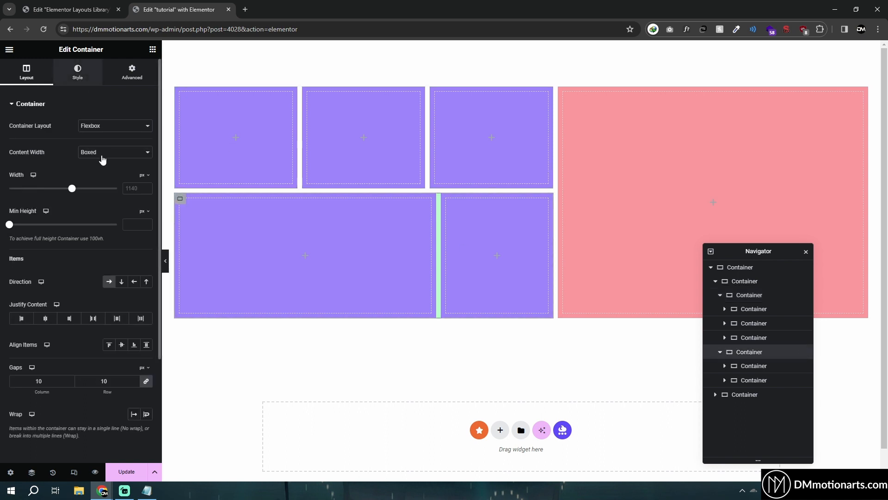
{"action": "left_click", "coordinate": [109, 146]}
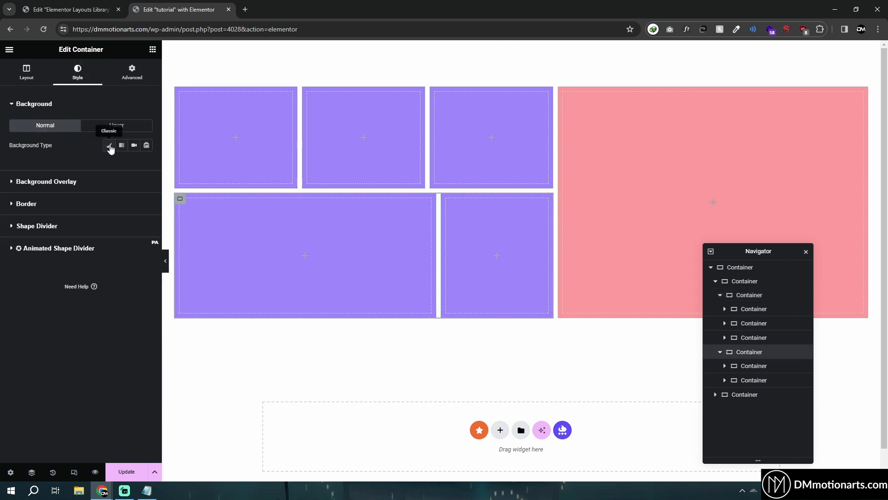
{"action": "left_click", "coordinate": [165, 261]}
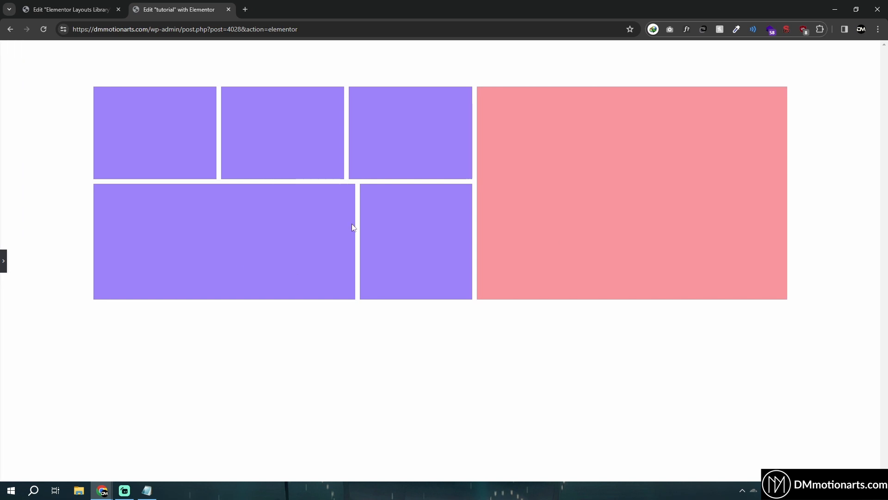
{"action": "left_click", "coordinate": [2, 261]}
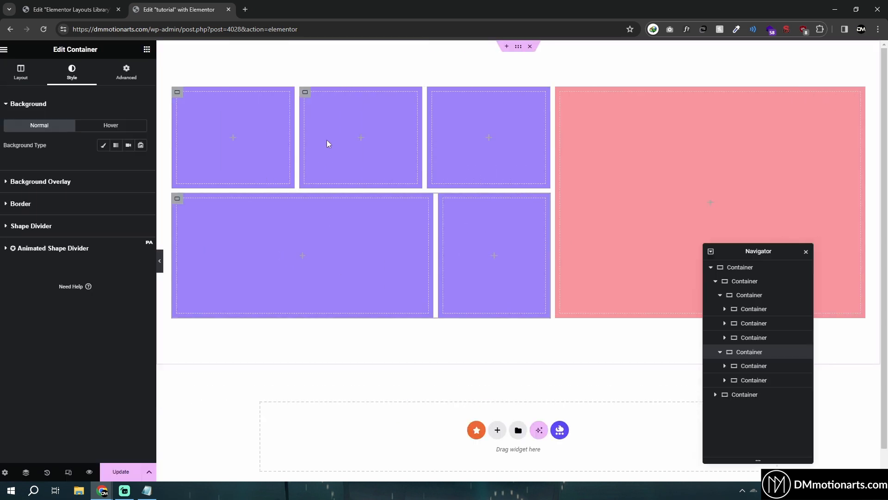
Step: Set the width of the smaller purple box in the lower row to 33.3%
{"action": "left_click", "coordinate": [181, 94]}
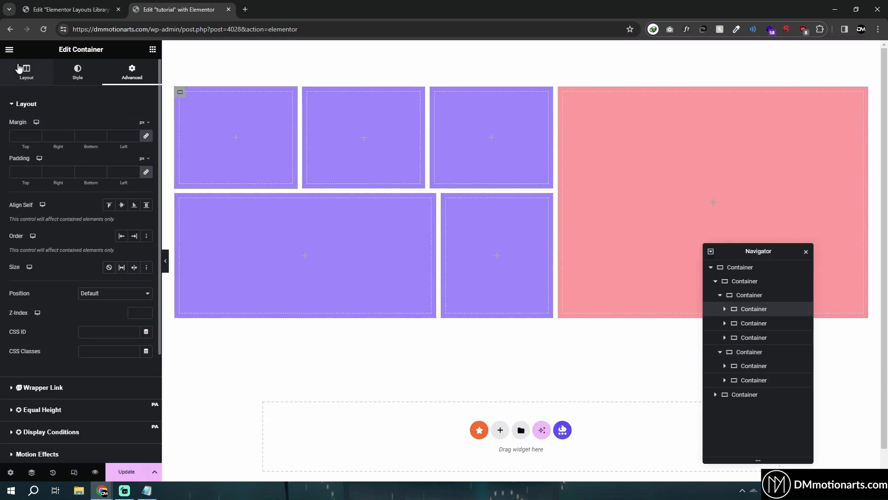
{"action": "left_click", "coordinate": [181, 94]}
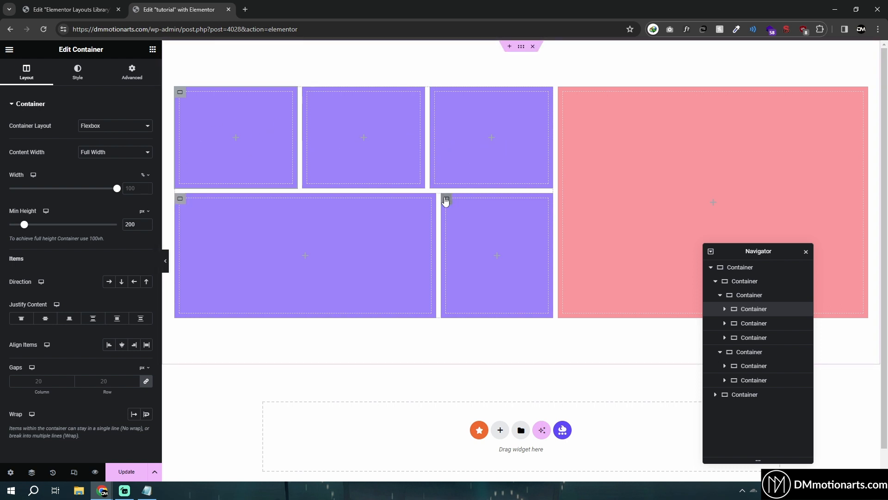
{"action": "left_click", "coordinate": [446, 201]}
{"action": "type", "text": "333"}
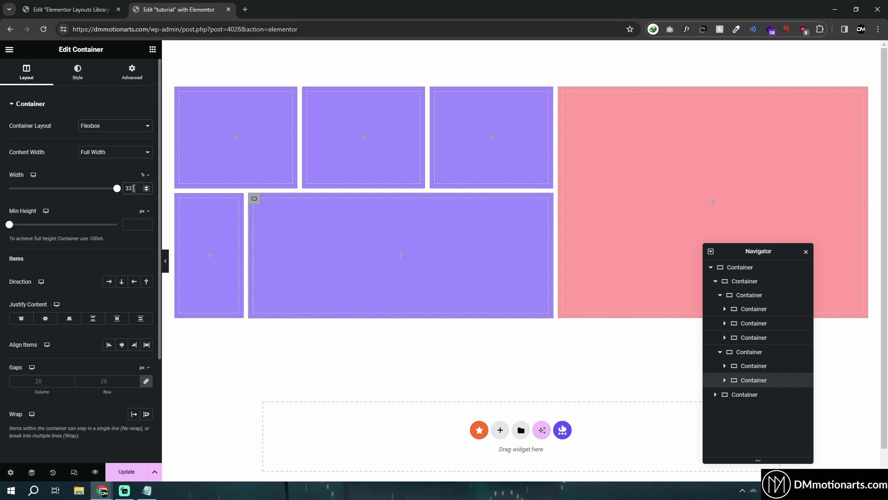
{"action": "double_click", "coordinate": [133, 188]}
{"action": "type", "text": "33.3"}
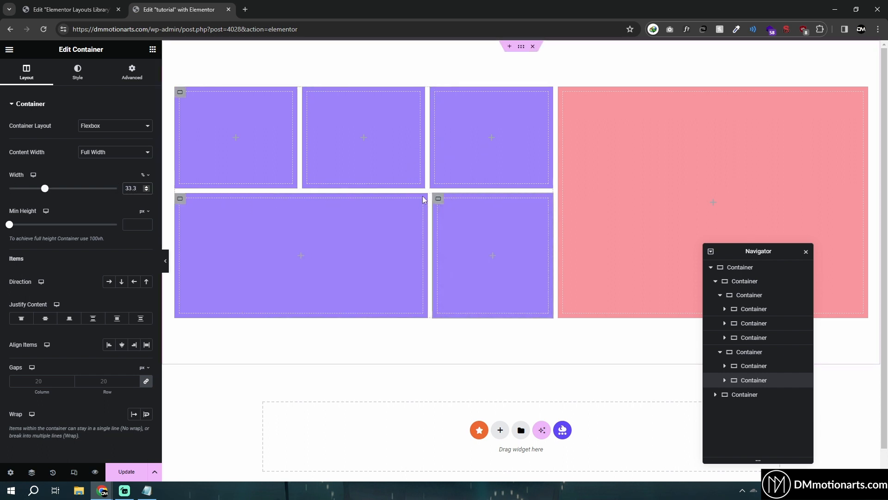
{"action": "left_click", "coordinate": [184, 204]}
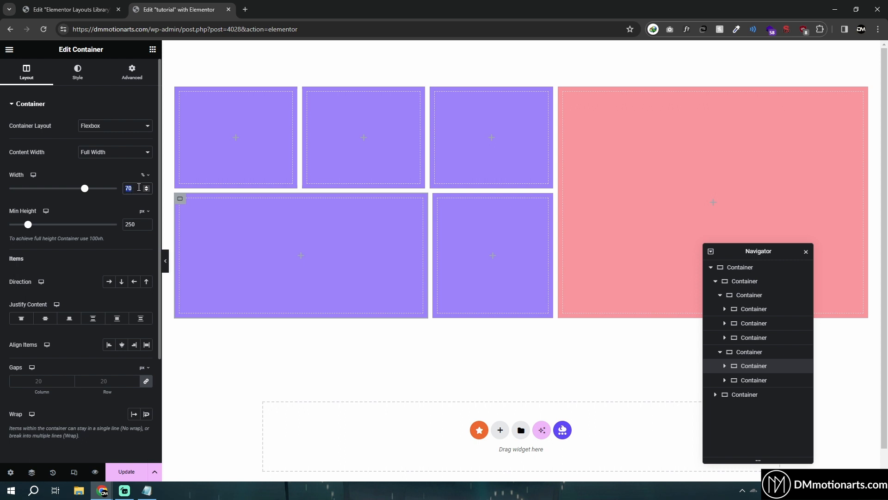
{"action": "double_click", "coordinate": [139, 188]}
{"action": "type", "text": "100-33"}
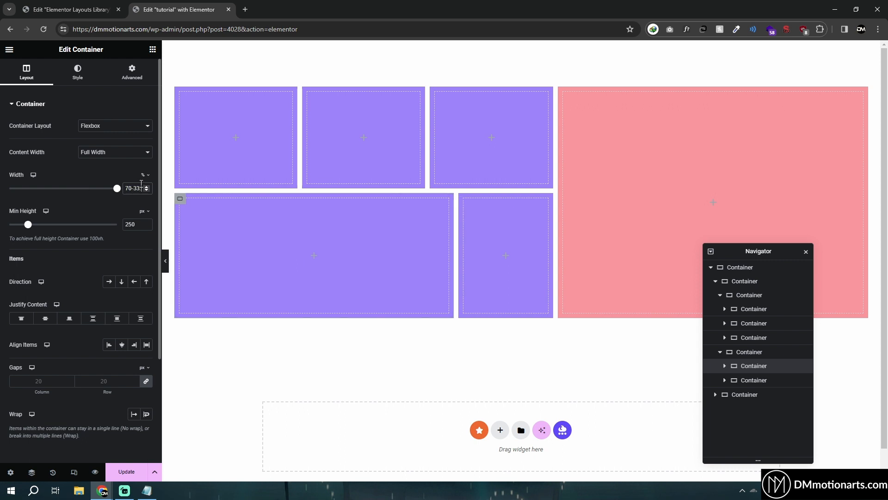
Step: Switch to Calculator and compute 100 - 33.3 for the wide lower box's remaining width percentage
{"action": "left_click", "coordinate": [5, 491]}
{"action": "type", "text": "calc"}
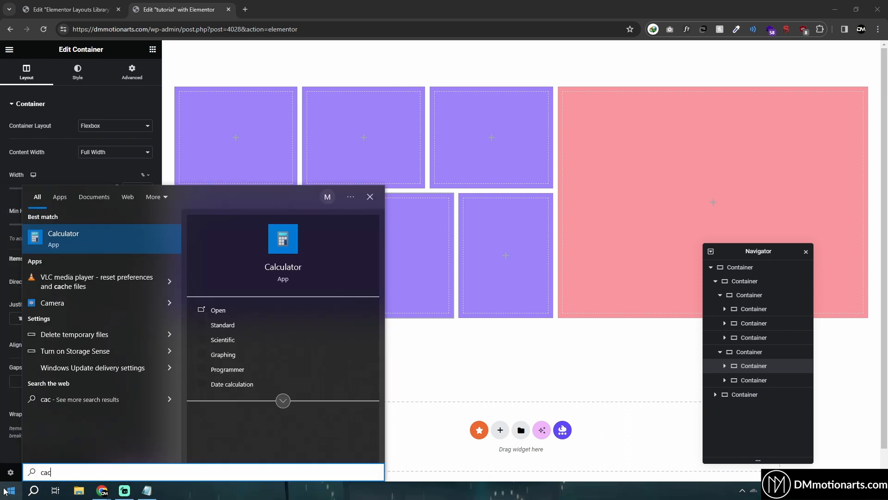
{"action": "key", "text": "Return"}
{"action": "type", "text": "10"}
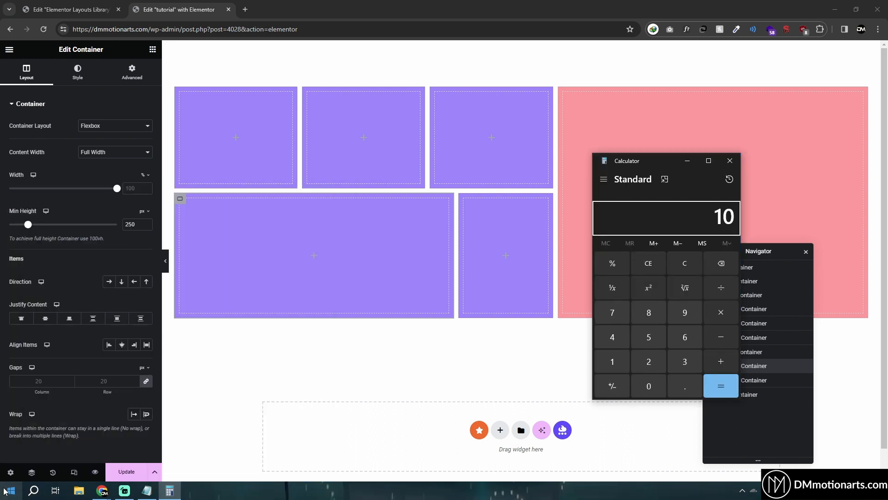
{"action": "type", "text": "0 - 33.3"}
{"action": "key", "text": "Return"}
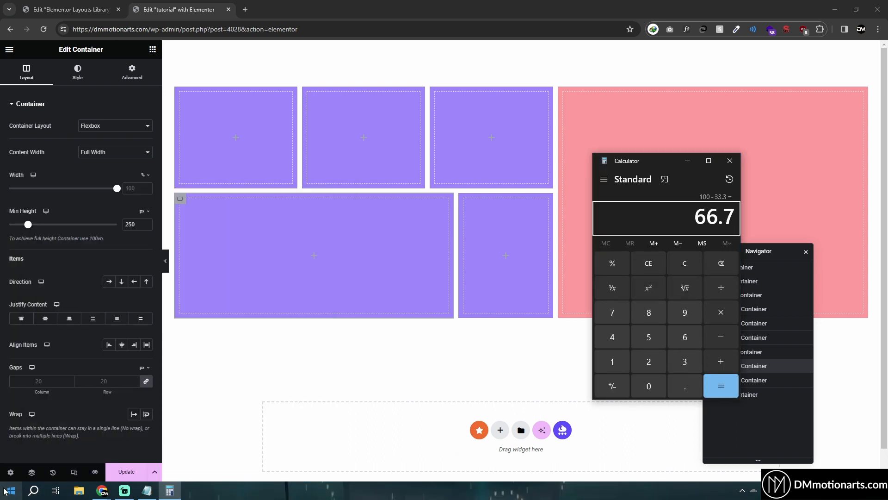
Step: Set the width of the wide purple box in the lower row to 66.7% and preview the grid
{"action": "left_click", "coordinate": [187, 198]}
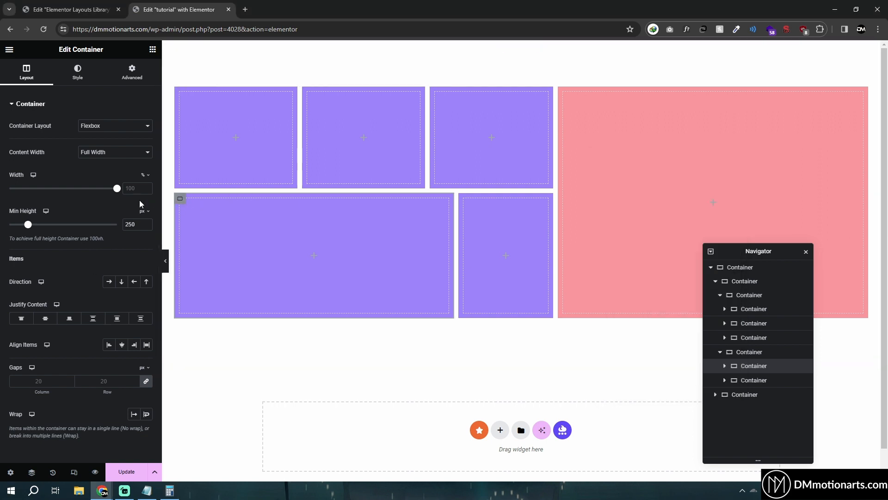
{"action": "type", "text": "66.7"}
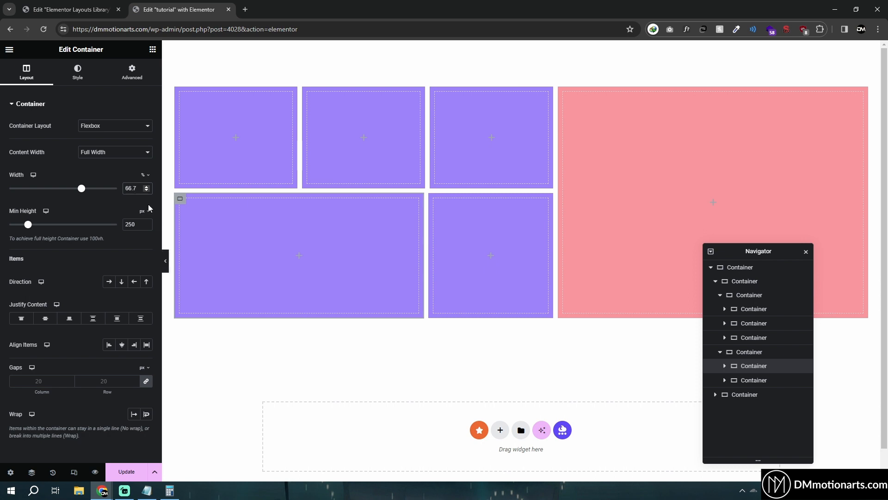
{"action": "left_click", "coordinate": [165, 261]}
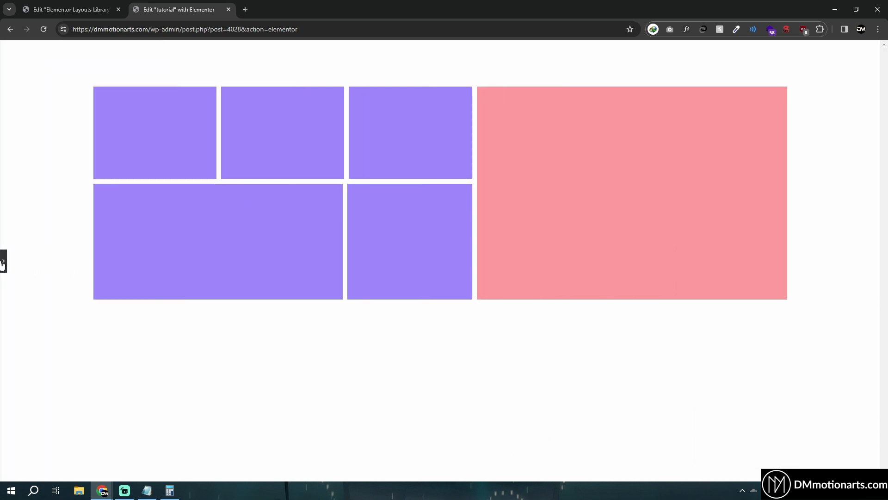
{"action": "left_click", "coordinate": [3, 261]}
Step: Fine-tune the wide lower purple box's width to 67.5% so its gap lines up with the upper row, previewing the grid
{"action": "left_click", "coordinate": [147, 187]}
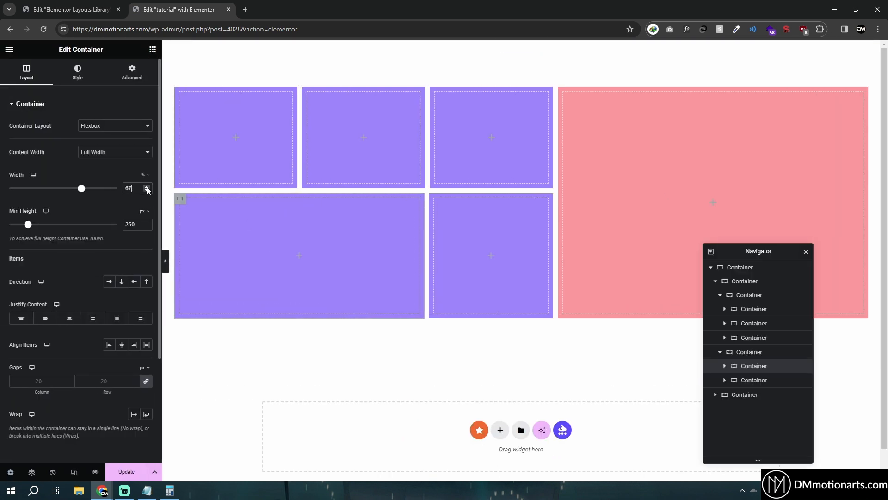
{"action": "left_click", "coordinate": [165, 261]}
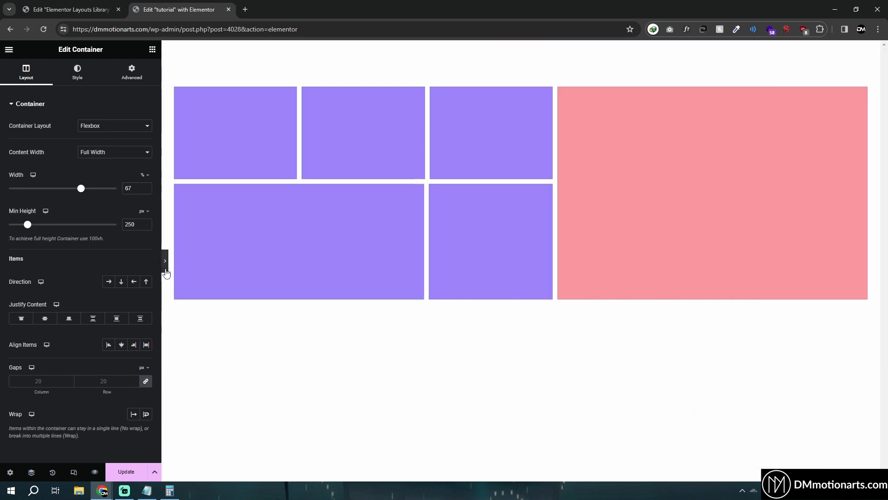
{"action": "left_click", "coordinate": [3, 257]}
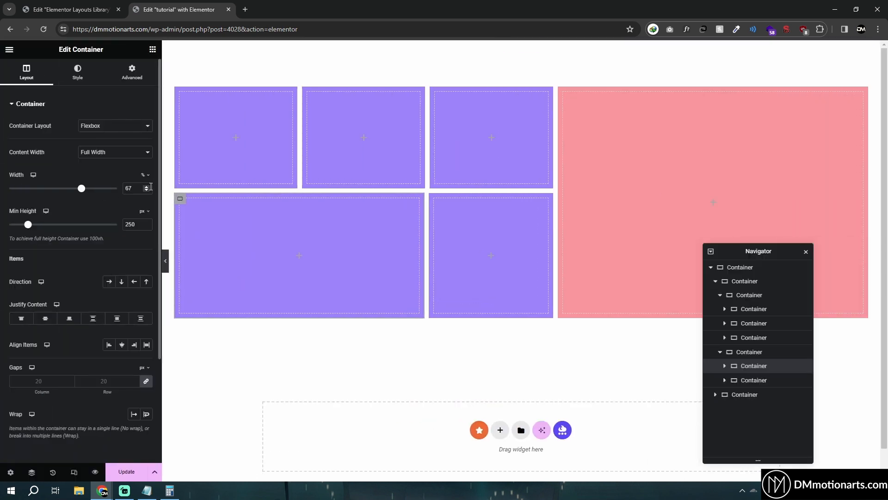
{"action": "left_click", "coordinate": [147, 186]}
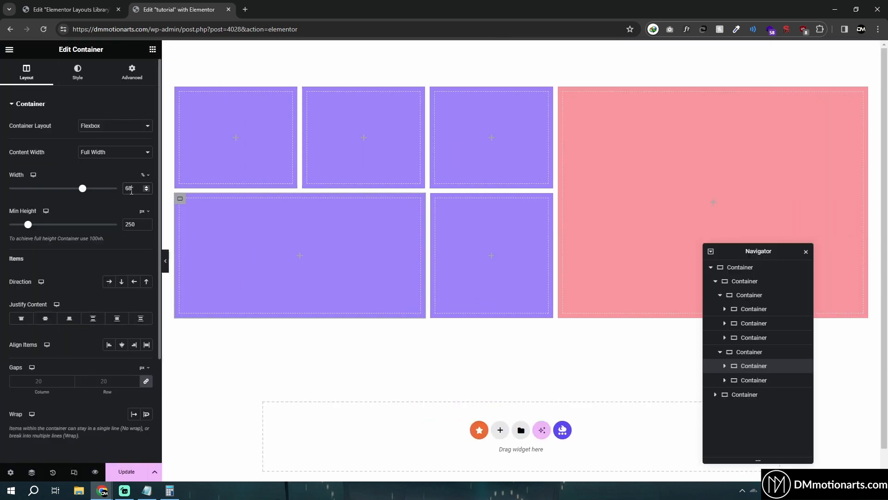
{"action": "type", "text": "7.5"}
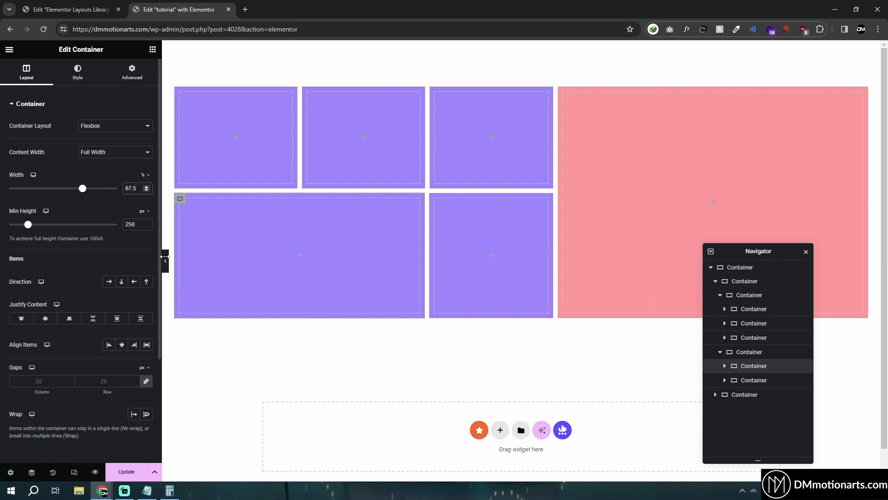
{"action": "left_click", "coordinate": [166, 262]}
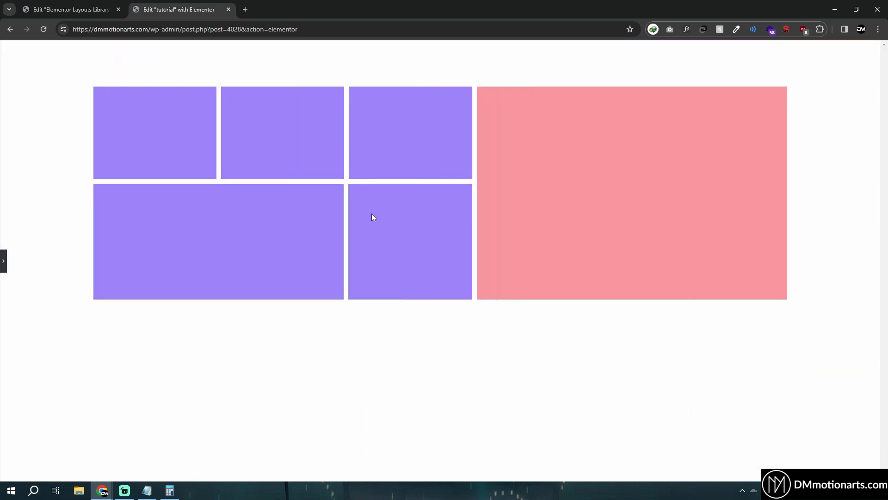
Step: Check the container widths of the two lower row boxes in Layout 3 on the Elementor Layouts Library page
{"action": "key", "text": "ctrl+Tab"}
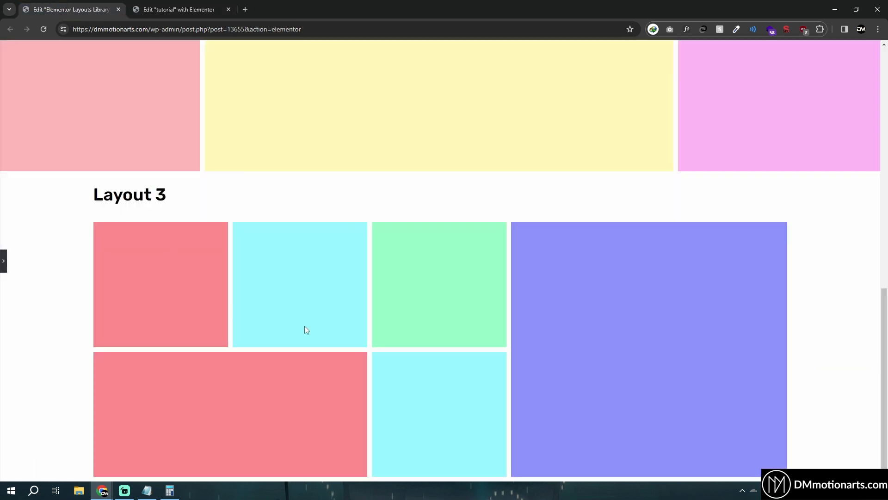
{"action": "left_click", "coordinate": [3, 261]}
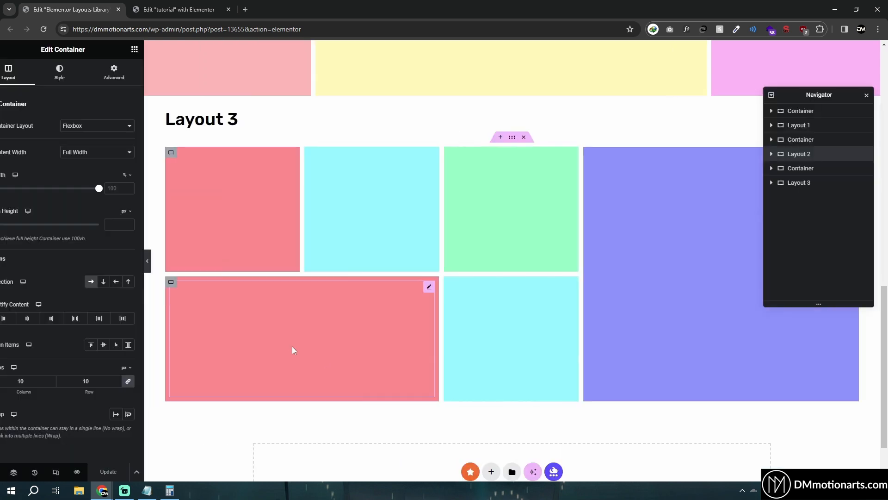
{"action": "left_click", "coordinate": [181, 284]}
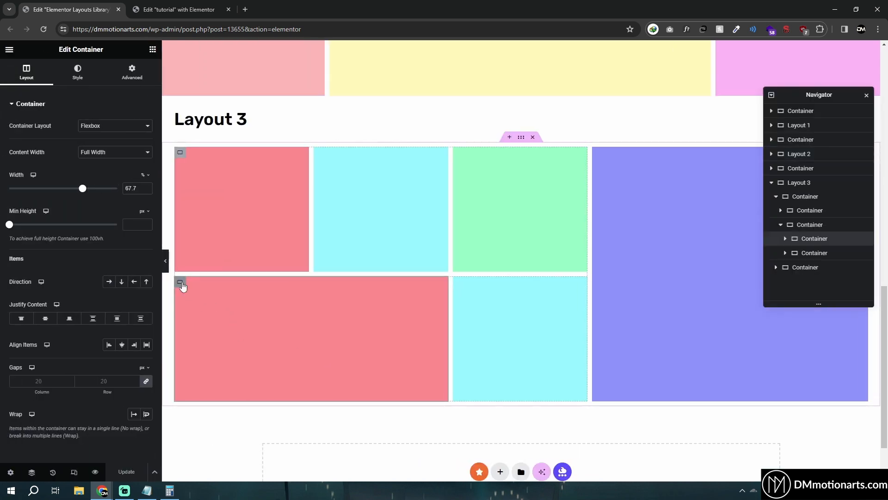
{"action": "left_click", "coordinate": [468, 284]}
{"action": "left_click", "coordinate": [459, 282]}
Step: Compare the gap alignment of the tutorial page's grid with Layout 3 on the Elementor Layouts Library page
{"action": "left_click", "coordinate": [180, 3]}
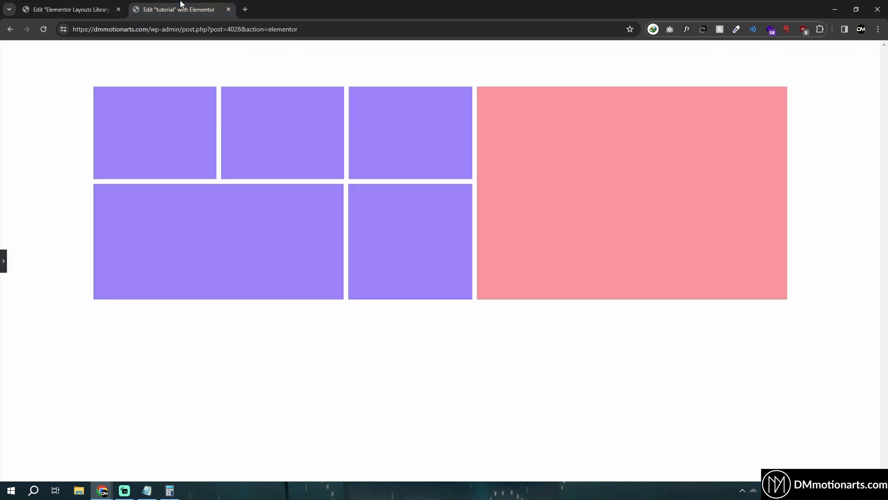
{"action": "left_click", "coordinate": [3, 263]}
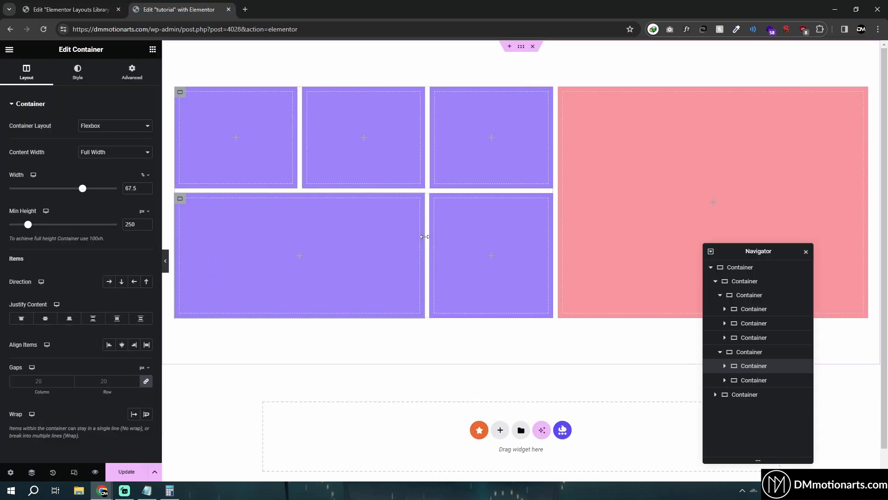
{"action": "left_click", "coordinate": [71, 4]}
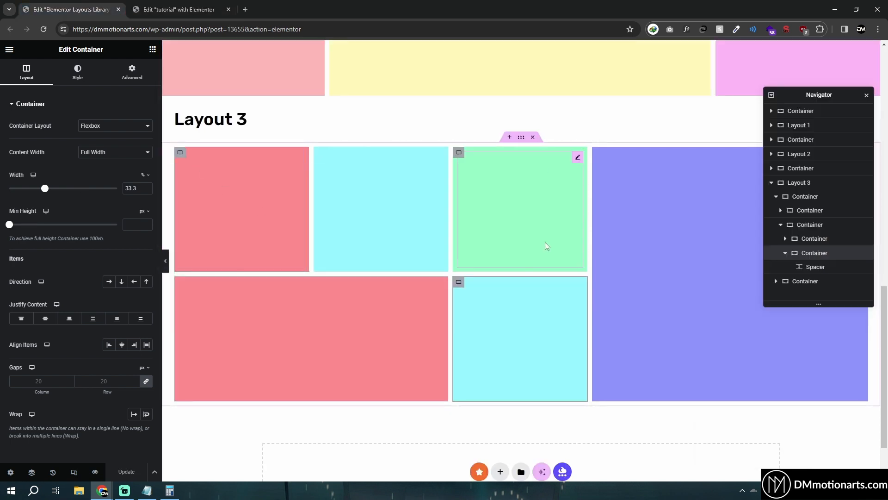
{"action": "left_click", "coordinate": [166, 261]}
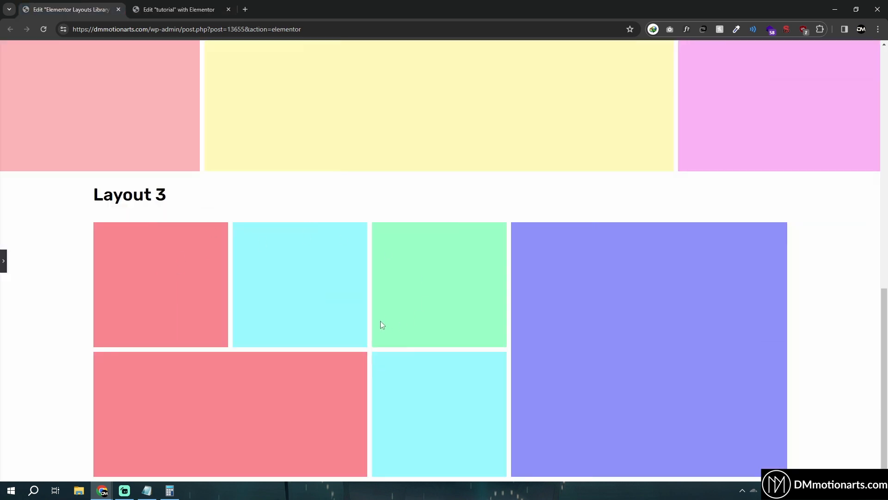
{"action": "left_click", "coordinate": [178, 9]}
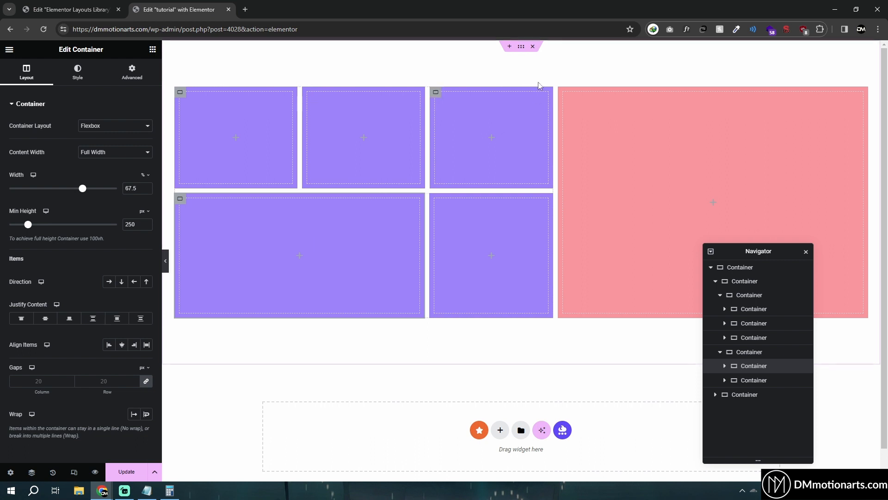
{"action": "left_click", "coordinate": [97, 5]}
{"action": "left_click", "coordinate": [185, 9]}
Step: Add a new container with horizontal row direction below the grid and nest another container inside it
{"action": "scroll", "coordinate": [489, 367], "scroll_direction": "down", "scroll_amount": 1}
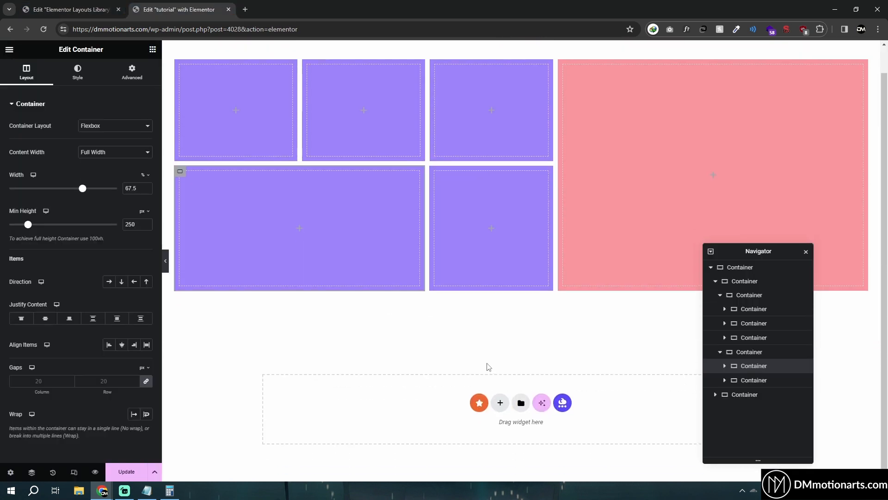
{"action": "left_click", "coordinate": [500, 403]}
{"action": "left_click", "coordinate": [490, 427]}
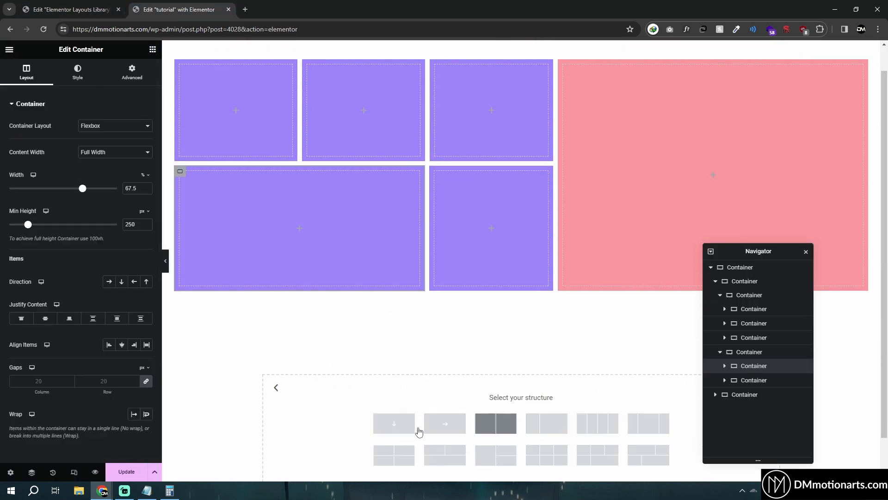
{"action": "left_click", "coordinate": [394, 422]}
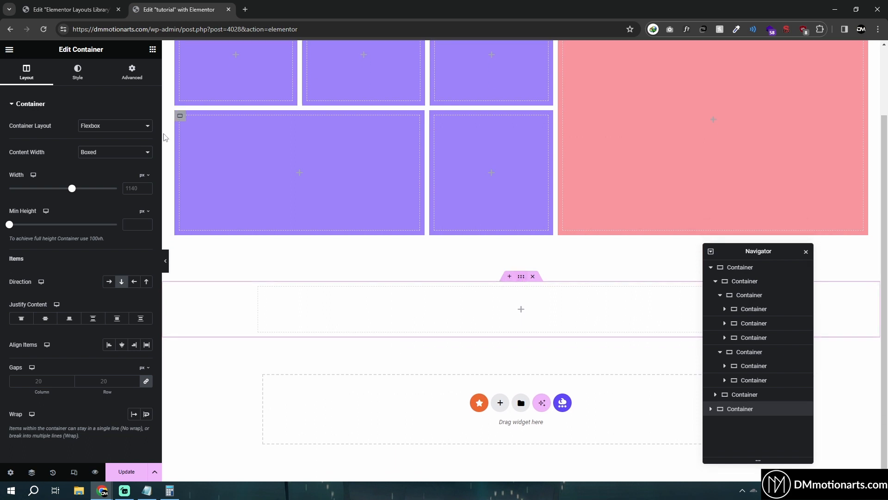
{"action": "left_click", "coordinate": [113, 281]}
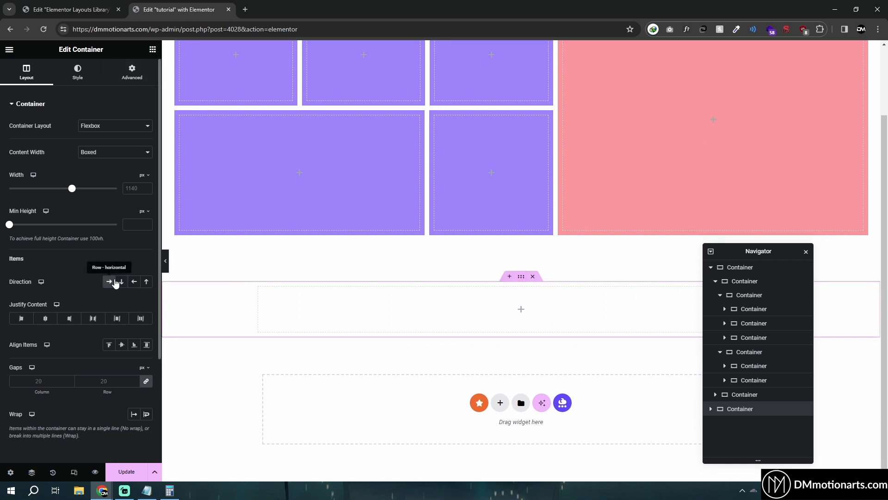
{"action": "left_click", "coordinate": [152, 49]}
{"action": "left_click_drag", "start_coordinate": [44, 147], "coordinate": [275, 303]}
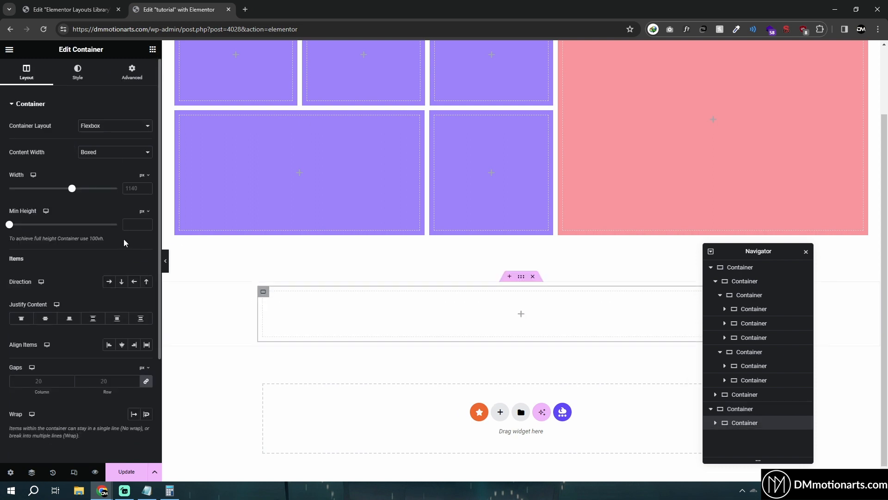
Step: Give the nested container a 300 px minimum height and duplicate it twice to make three columns
{"action": "right_click", "coordinate": [263, 293]}
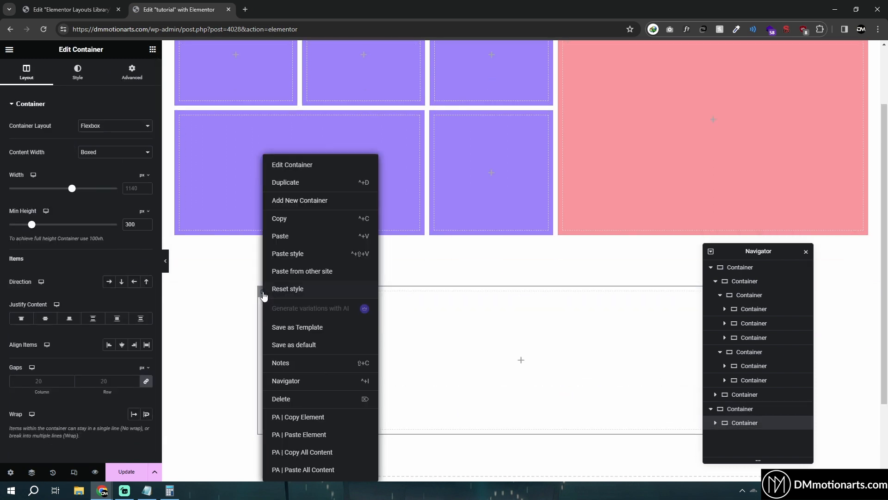
{"action": "left_click", "coordinate": [284, 183]}
{"action": "right_click", "coordinate": [263, 294]}
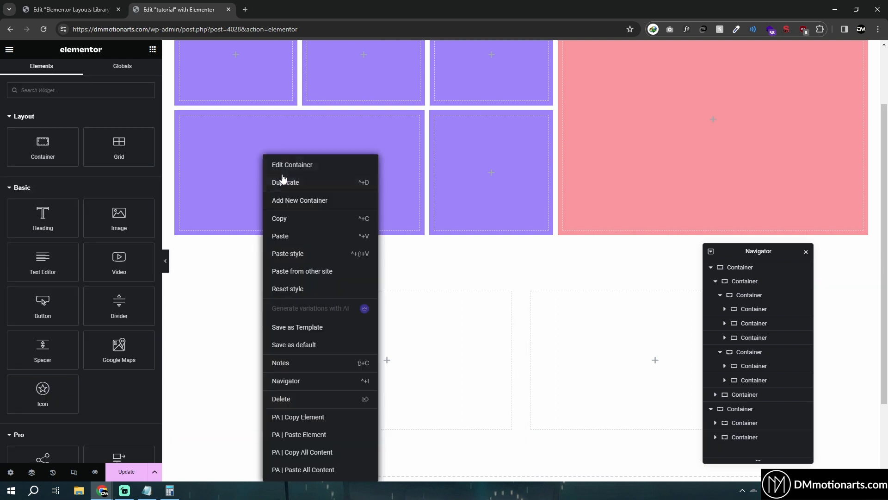
{"action": "left_click", "coordinate": [283, 183]}
{"action": "scroll", "coordinate": [563, 371], "scroll_direction": "down", "scroll_amount": 2}
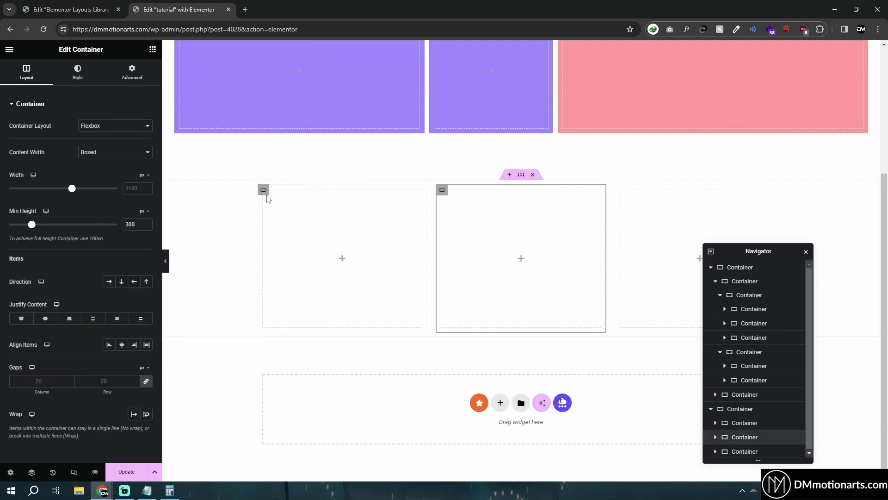
Step: Try stacking three nested containers inside the first column, and delete the whole trial section
{"action": "left_click", "coordinate": [265, 192]}
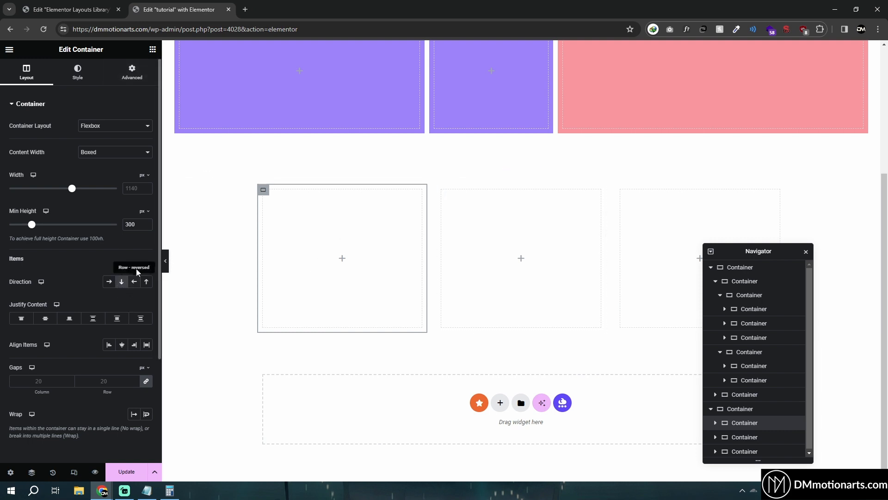
{"action": "left_click", "coordinate": [152, 49]}
{"action": "left_click_drag", "start_coordinate": [42, 148], "coordinate": [289, 232]}
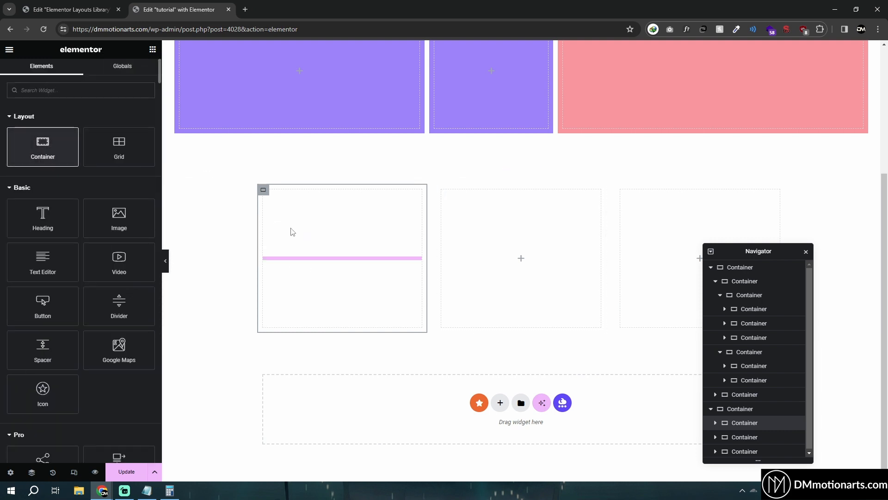
{"action": "right_click", "coordinate": [270, 198]}
{"action": "left_click", "coordinate": [290, 207]}
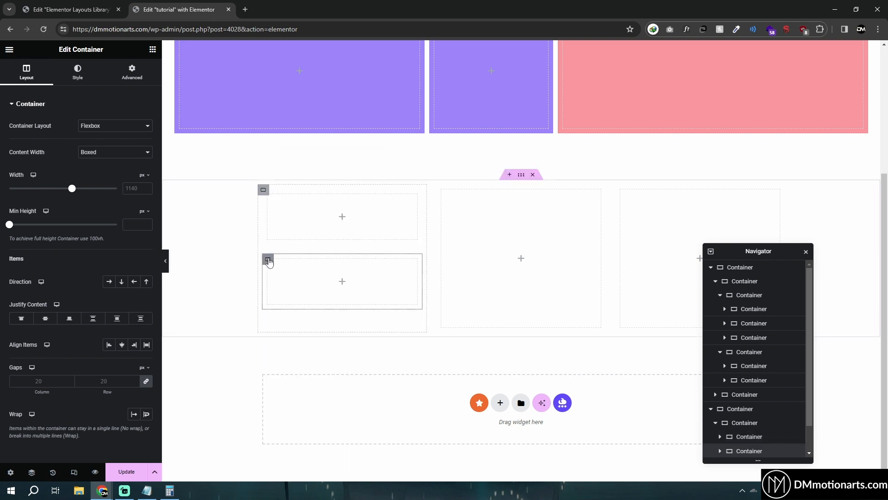
{"action": "right_click", "coordinate": [290, 210]}
{"action": "left_click", "coordinate": [289, 206]}
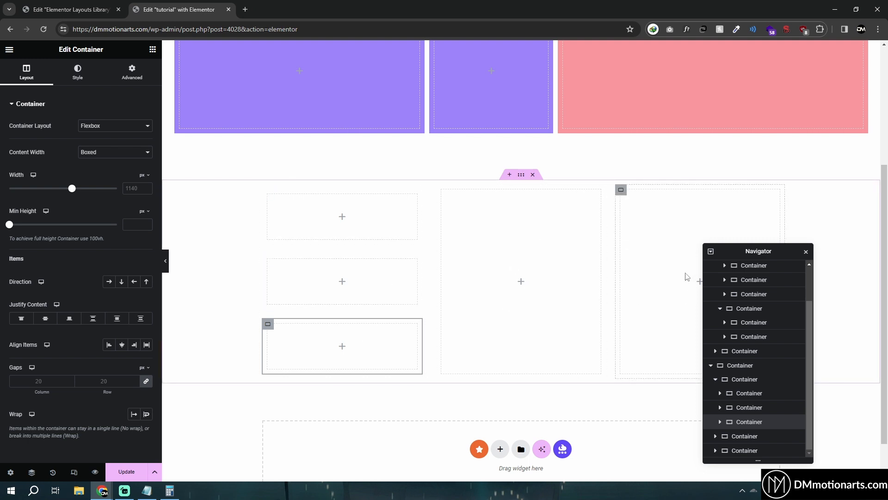
{"action": "left_click", "coordinate": [532, 175]}
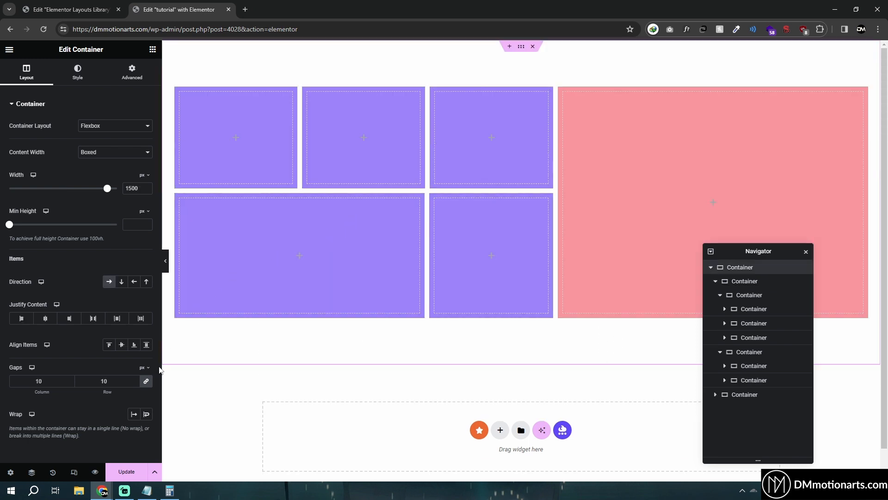
Step: Add a flexbox container with column direction below the grid and set its width to 1500 px
{"action": "scroll", "coordinate": [403, 327], "scroll_direction": "down", "scroll_amount": 1}
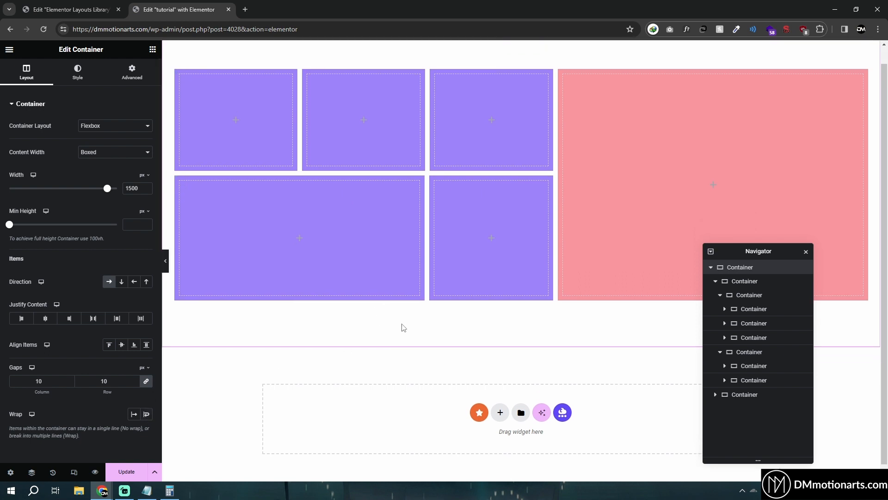
{"action": "left_click", "coordinate": [499, 400]}
{"action": "scroll", "coordinate": [499, 396], "scroll_direction": "down", "scroll_amount": 1}
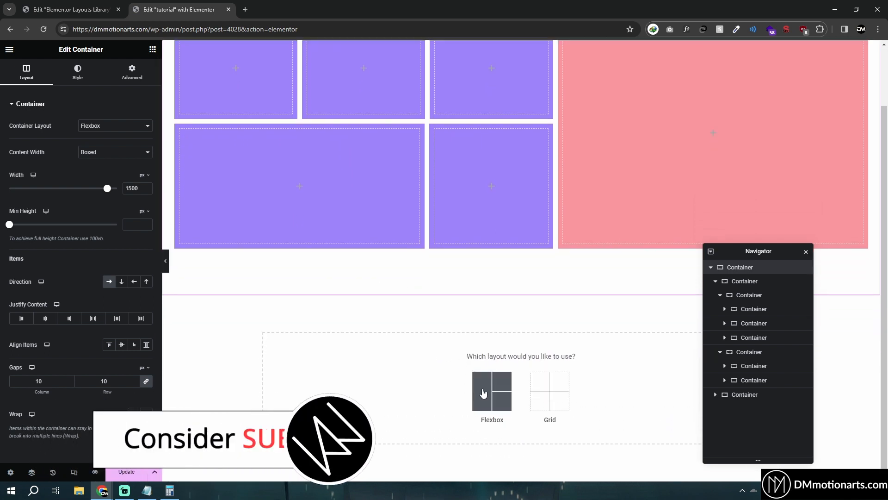
{"action": "left_click", "coordinate": [482, 392]}
{"action": "left_click", "coordinate": [382, 382]}
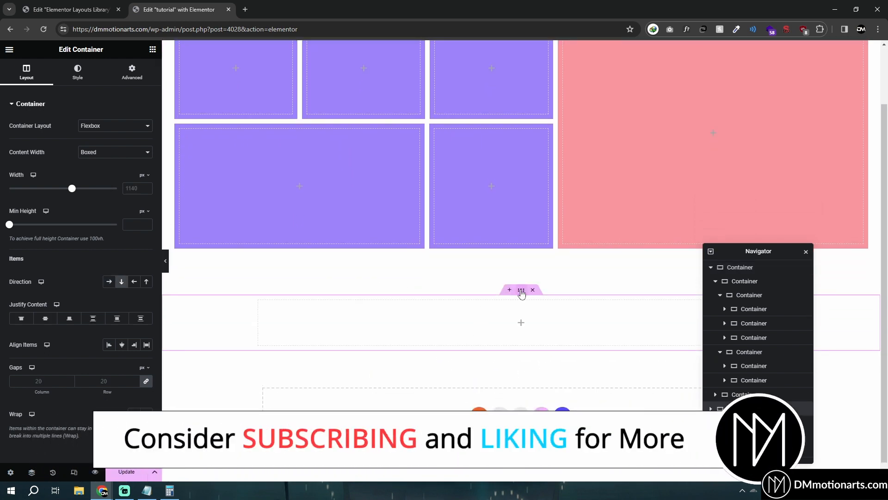
{"action": "left_click", "coordinate": [134, 188]}
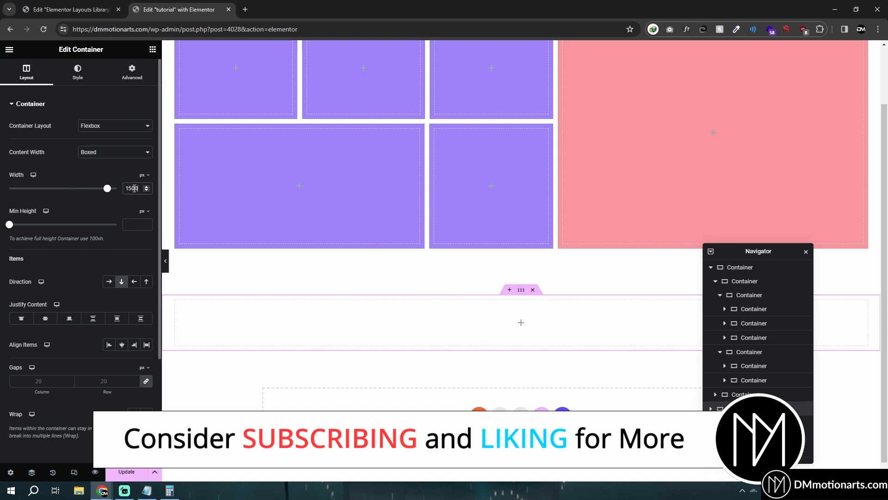
Step: Nest a container inside the 1500 px container and set its content width to Full Width
{"action": "left_click", "coordinate": [152, 49]}
{"action": "left_click_drag", "start_coordinate": [43, 147], "coordinate": [467, 317]}
{"action": "left_click", "coordinate": [113, 154]}
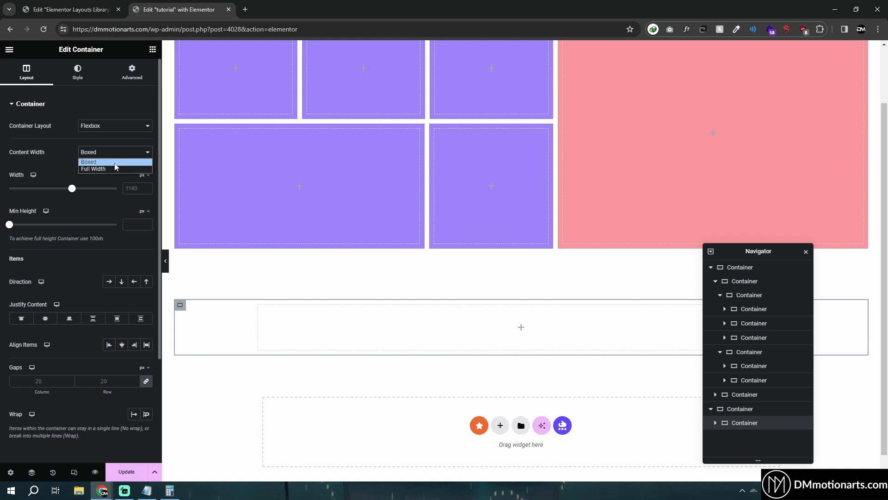
{"action": "left_click", "coordinate": [115, 168]}
Step: Duplicate the nested full-width container twice
{"action": "right_click", "coordinate": [180, 304]}
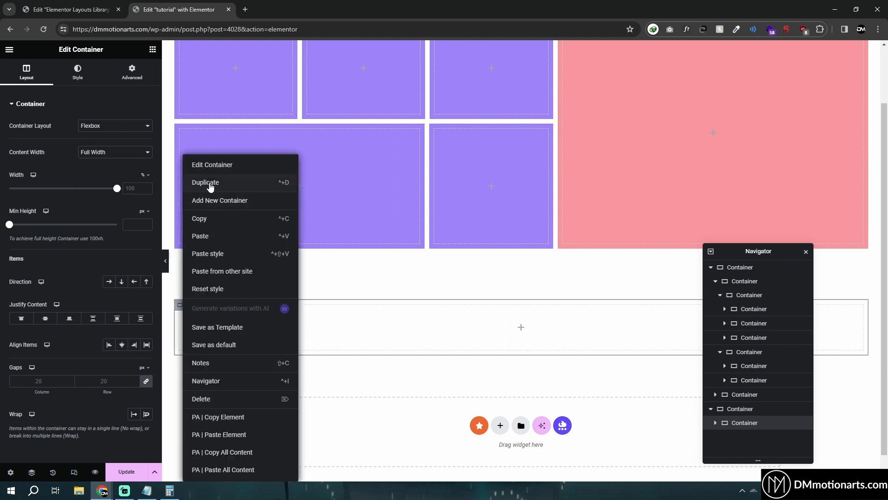
{"action": "left_click", "coordinate": [209, 182]}
{"action": "right_click", "coordinate": [183, 306]}
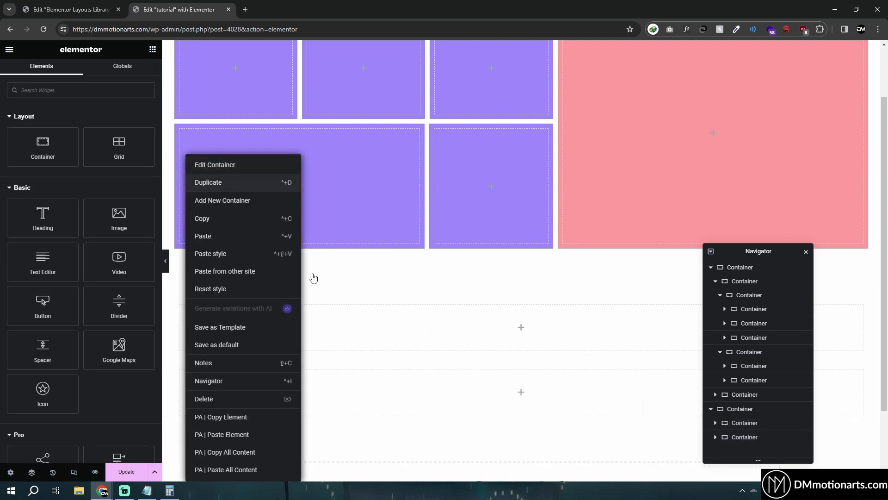
{"action": "left_click", "coordinate": [512, 312]}
Step: Set the first nested container's minimum height to 150 px and delete the other two copies
{"action": "left_click", "coordinate": [180, 305]}
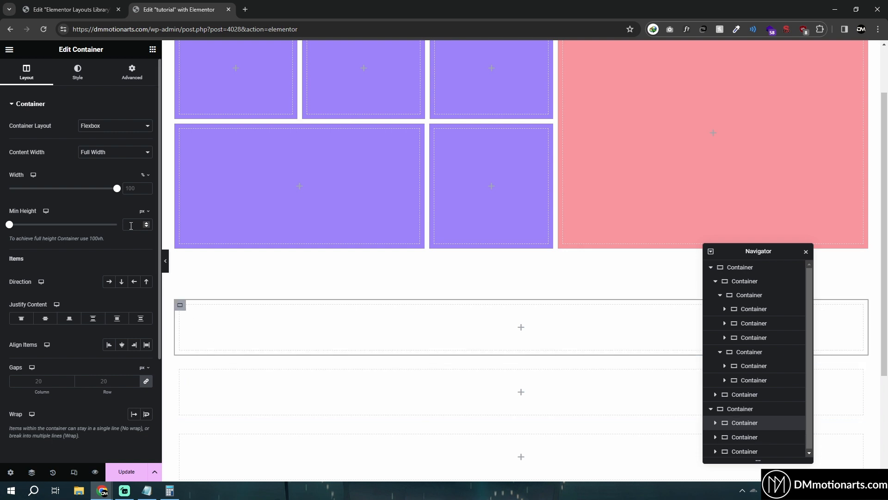
{"action": "type", "text": "300"}
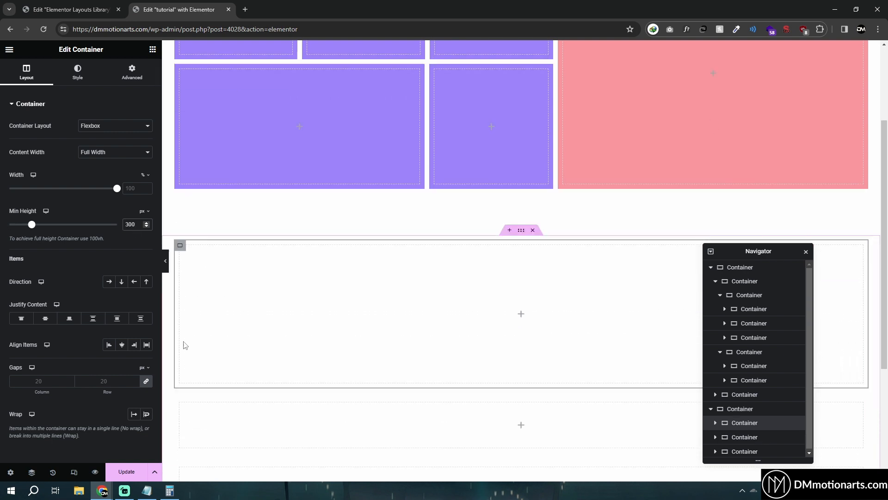
{"action": "key", "text": "BackSpace"}
{"action": "key", "text": "BackSpace"}
{"action": "key", "text": "BackSpace"}
{"action": "type", "text": "150"}
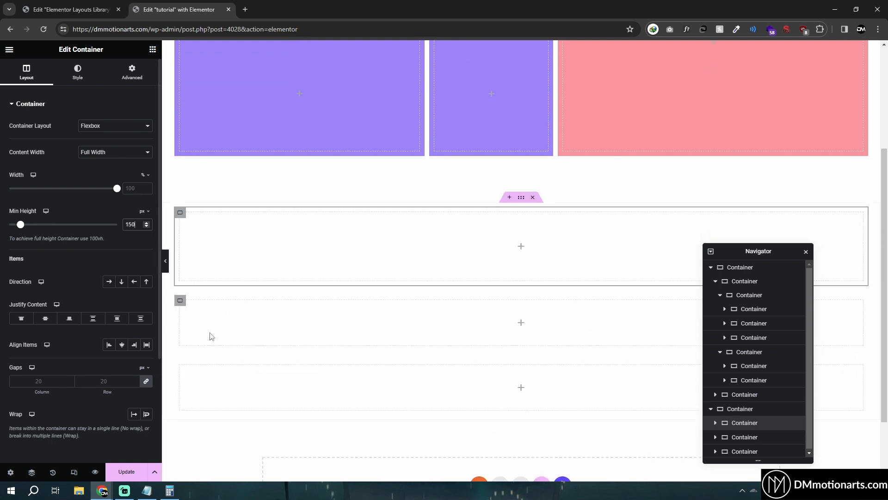
{"action": "key", "text": "Delete"}
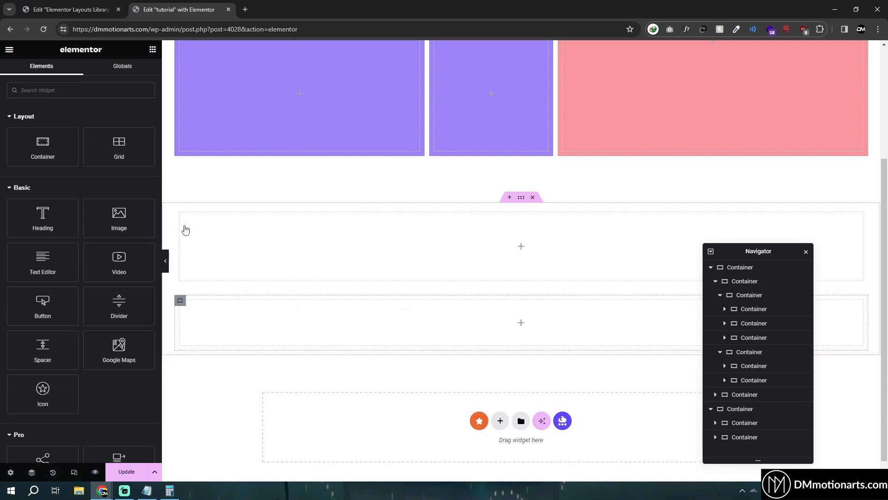
{"action": "key", "text": "Delete"}
Step: Give the nested container a classic background in light aqua, #82FFED
{"action": "left_click", "coordinate": [180, 259]}
{"action": "left_click", "coordinate": [80, 74]}
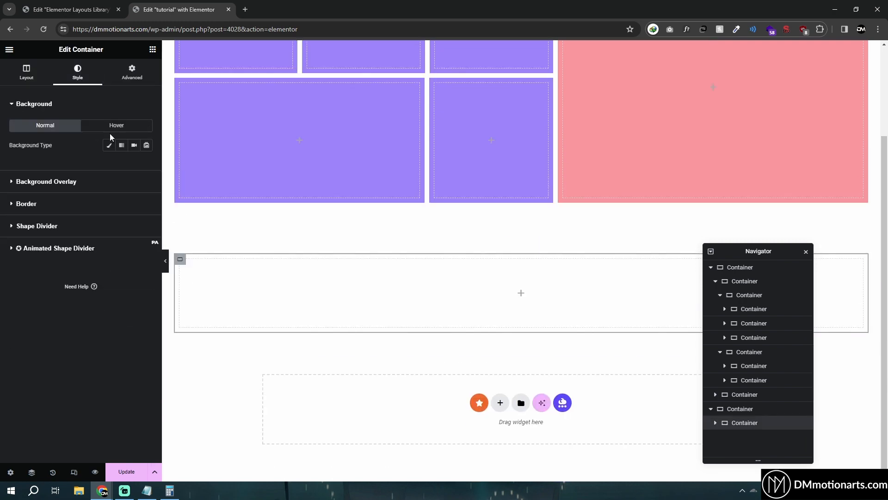
{"action": "left_click", "coordinate": [109, 145]}
{"action": "left_click", "coordinate": [146, 164]}
{"action": "left_click", "coordinate": [146, 202]}
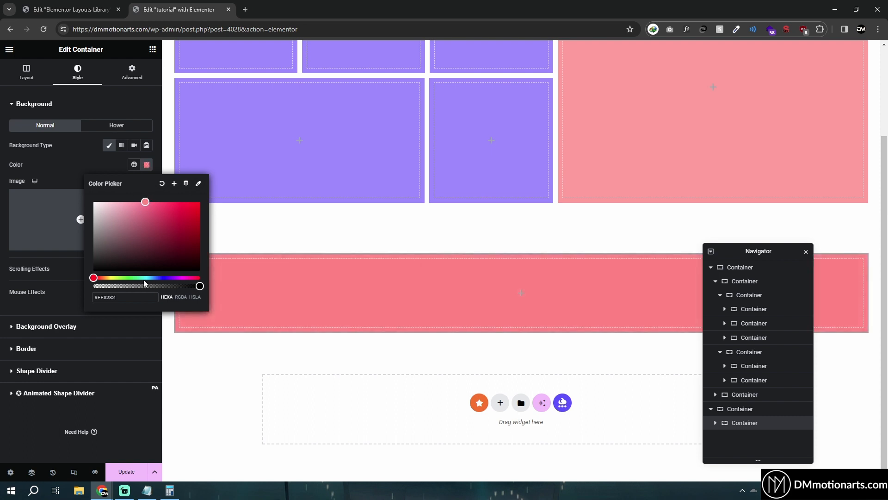
{"action": "left_click_drag", "start_coordinate": [156, 276], "coordinate": [144, 279]}
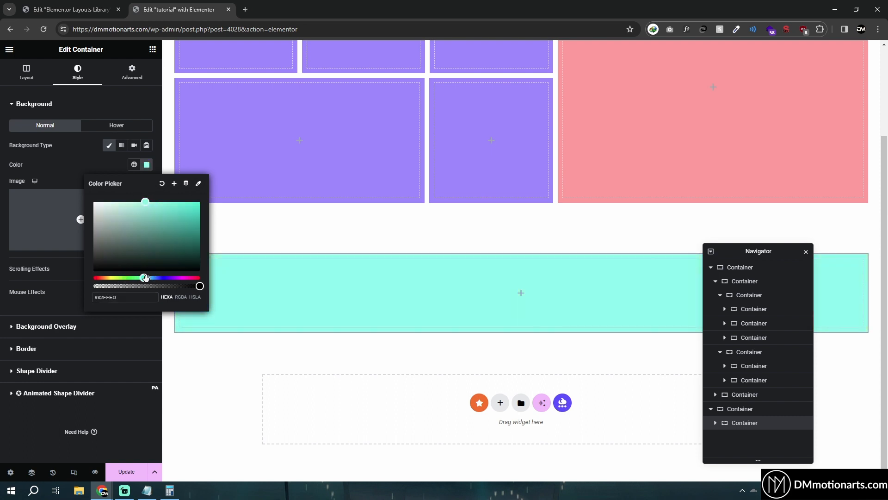
{"action": "left_click", "coordinate": [182, 264]}
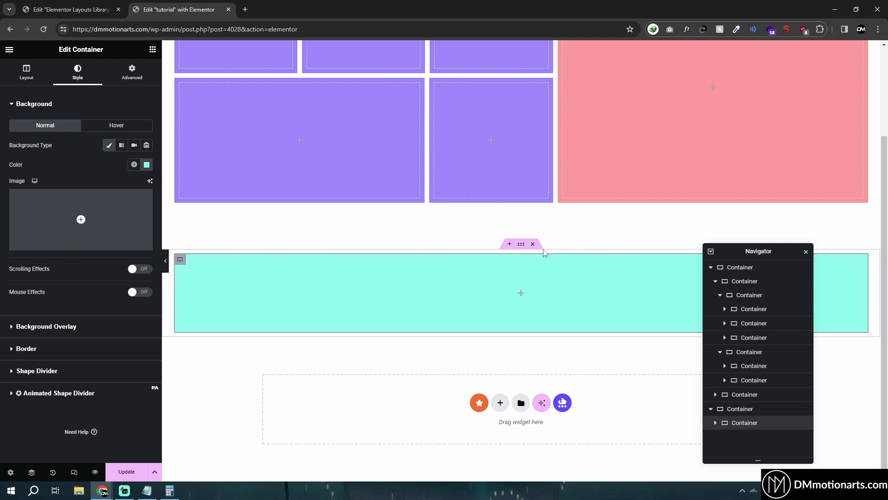
Step: Duplicate the aqua container twice and set the parent container's direction to horizontal row
{"action": "right_click", "coordinate": [192, 264]}
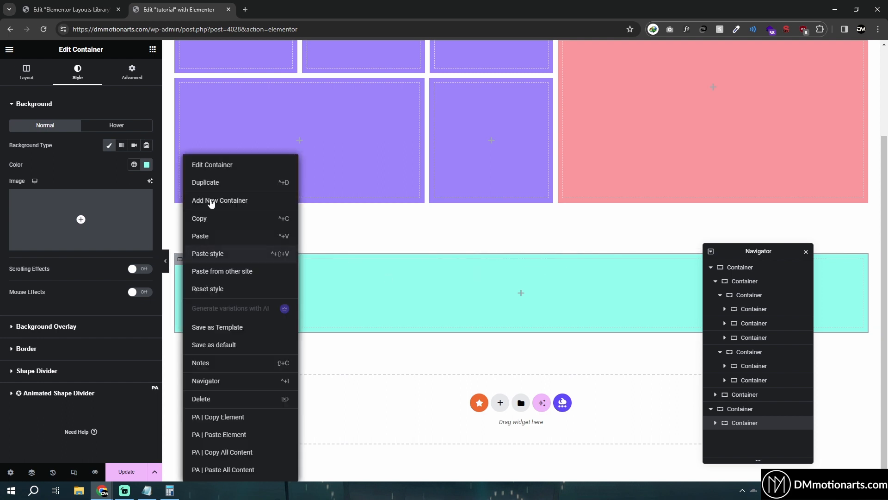
{"action": "left_click", "coordinate": [215, 185]}
{"action": "right_click", "coordinate": [188, 288]}
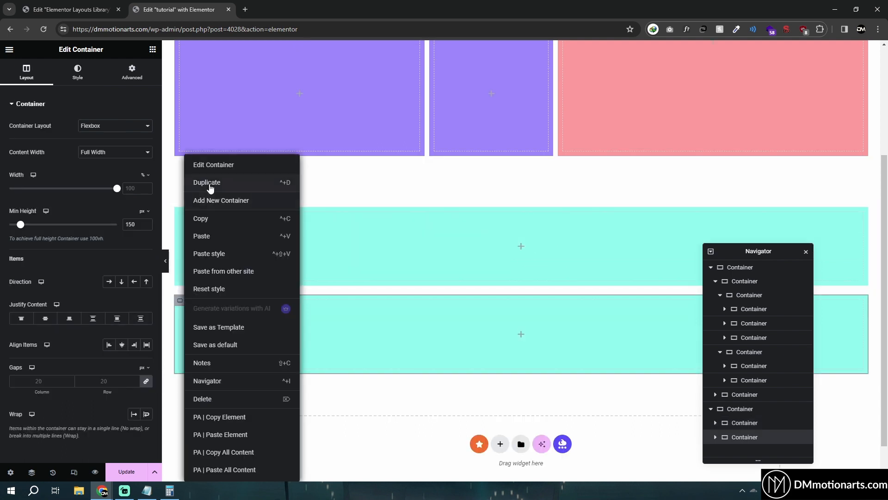
{"action": "left_click", "coordinate": [206, 183]}
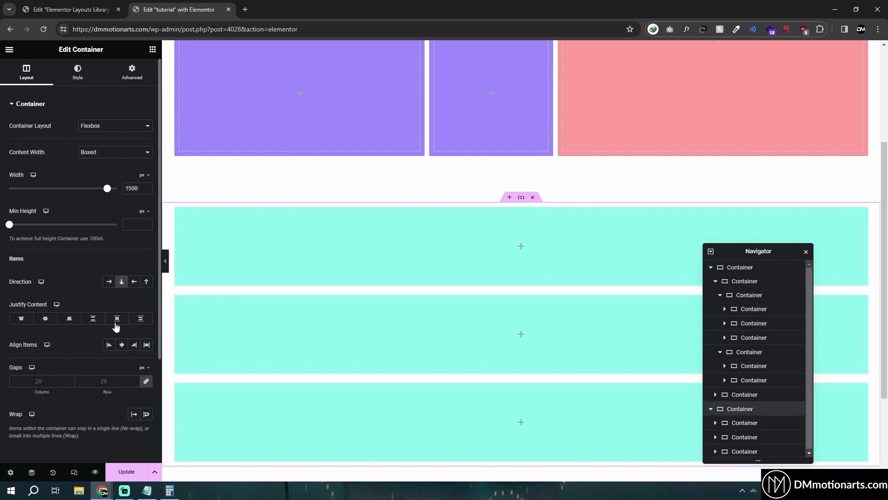
{"action": "left_click", "coordinate": [109, 282]}
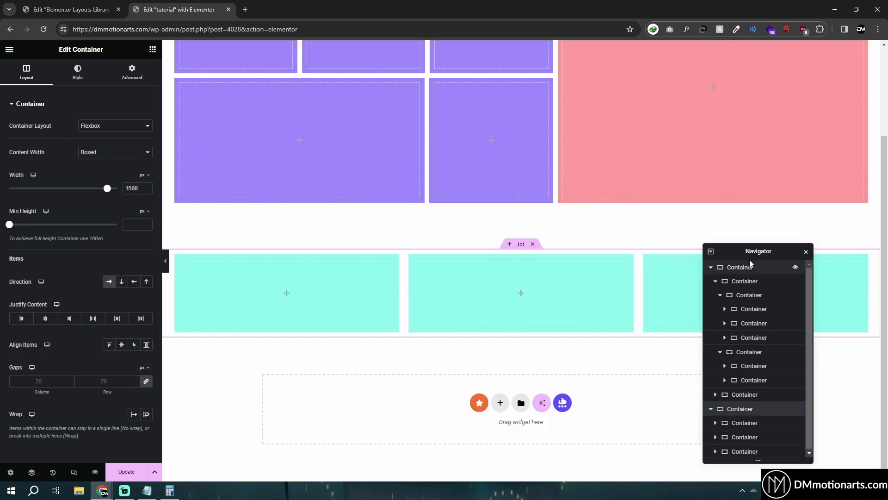
Step: Try a fourth column by duplicating the last aqua container, and delete the extra copy
{"action": "left_click_drag", "start_coordinate": [740, 251], "coordinate": [768, 98]}
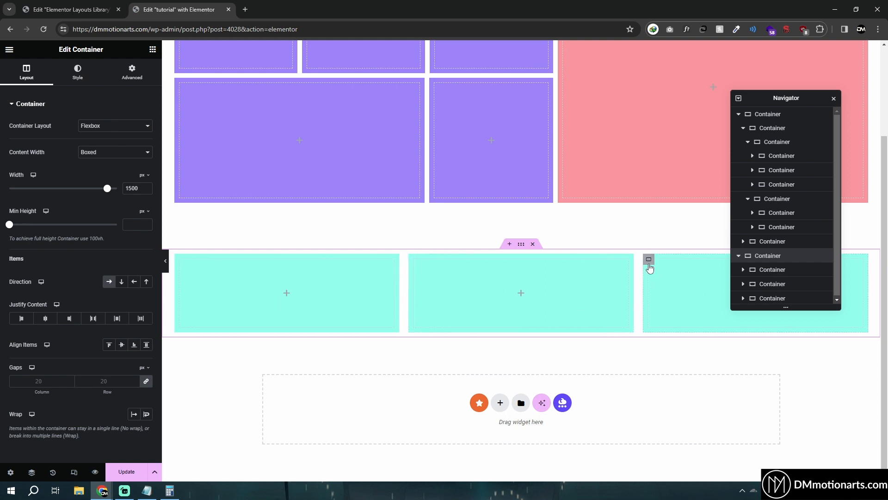
{"action": "right_click", "coordinate": [659, 211]}
{"action": "left_click", "coordinate": [670, 183]}
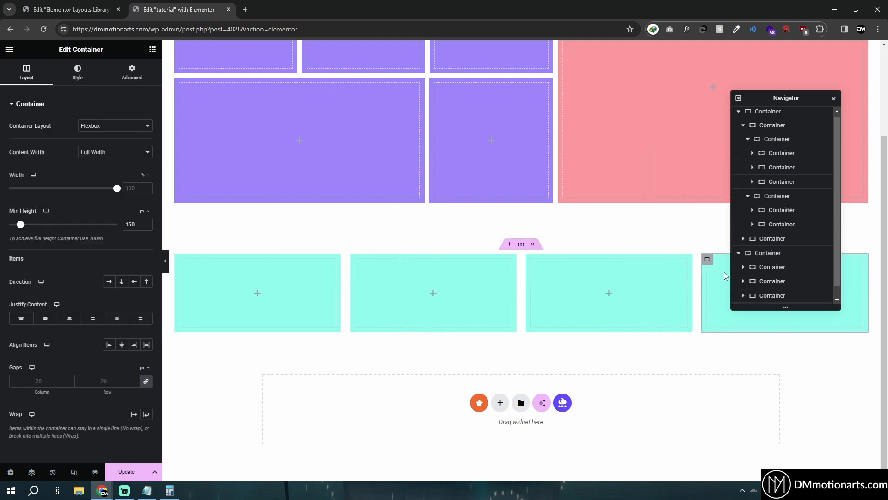
{"action": "right_click", "coordinate": [709, 263]}
{"action": "left_click", "coordinate": [727, 399]}
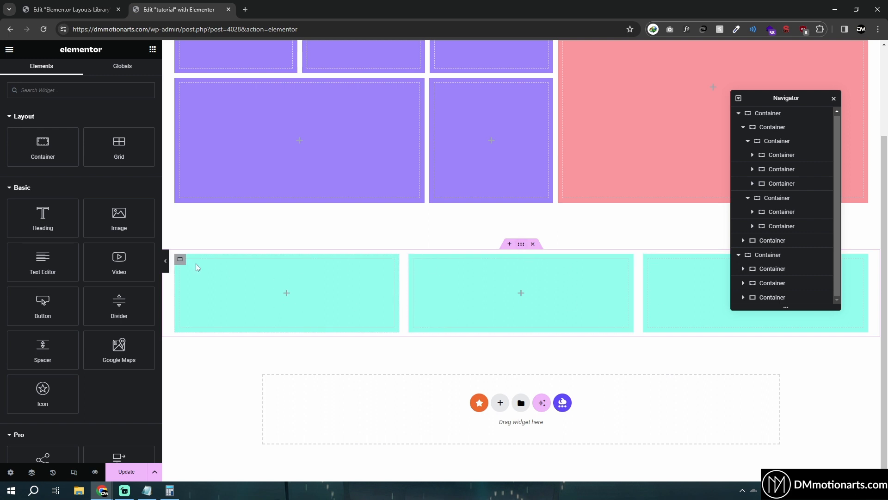
Step: Enable wrapping on the parent row container and set the first aqua container's width to 48%
{"action": "left_click", "coordinate": [500, 255]}
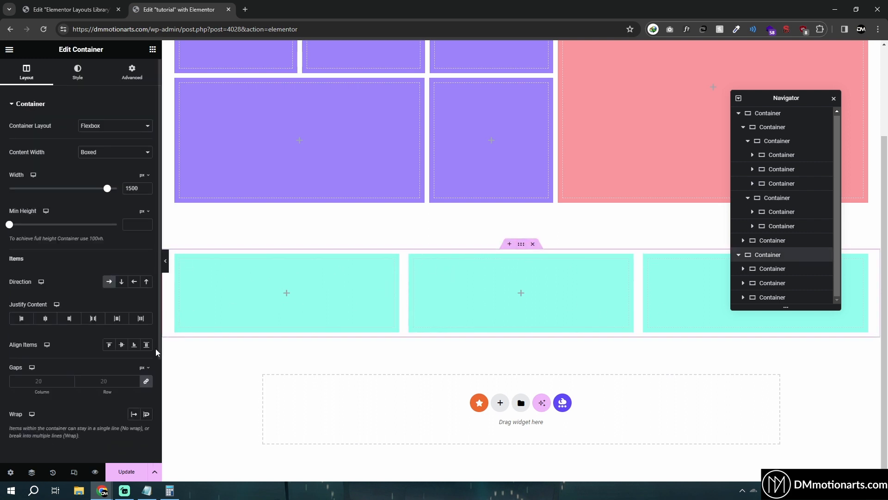
{"action": "left_click", "coordinate": [147, 414]}
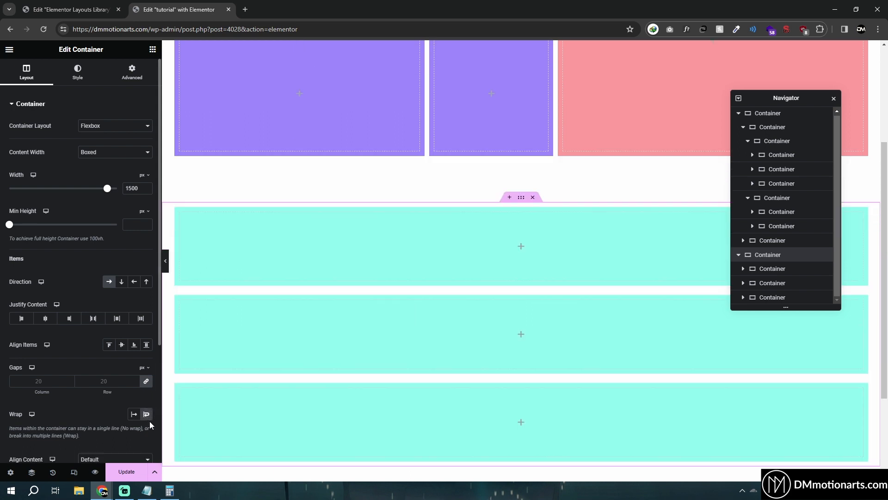
{"action": "scroll", "coordinate": [202, 373], "scroll_direction": "down", "scroll_amount": 2}
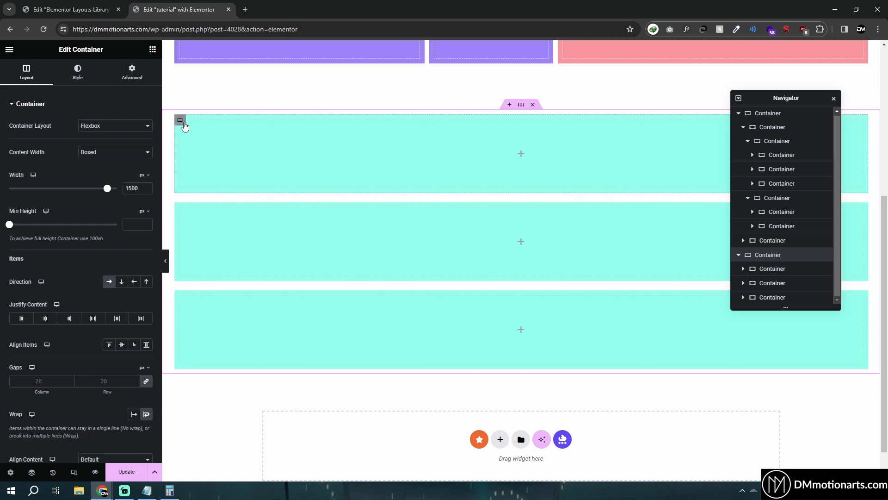
{"action": "left_click", "coordinate": [184, 126]}
{"action": "left_click", "coordinate": [27, 74]}
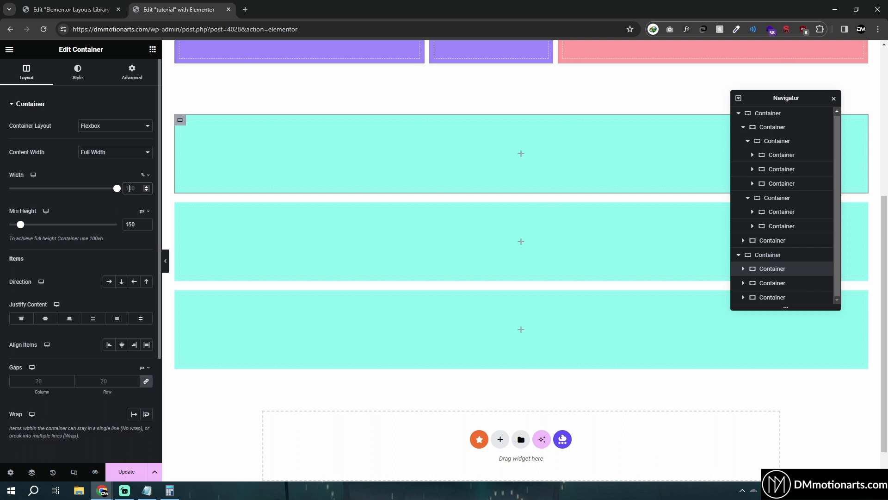
{"action": "type", "text": "48"}
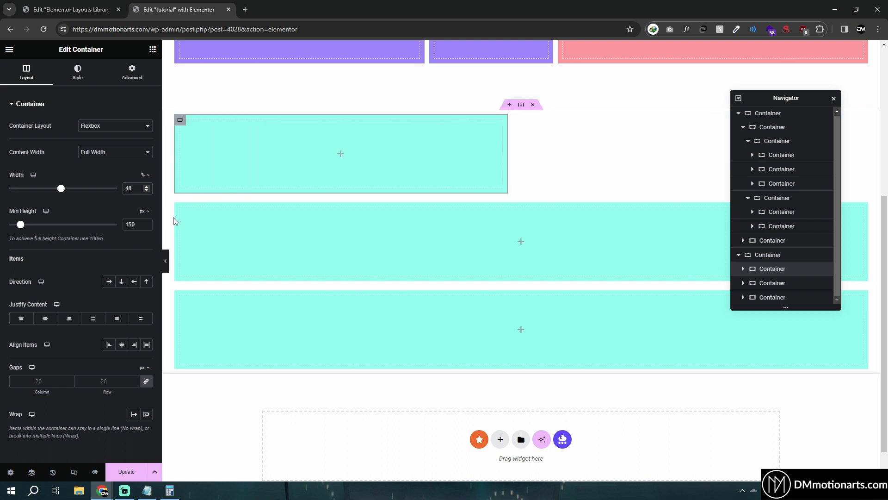
Step: Set the second aqua container's width to 48% and the third aqua container's width to 50%
{"action": "left_click", "coordinate": [180, 211]}
{"action": "left_click", "coordinate": [138, 189]}
{"action": "type", "text": "48"}
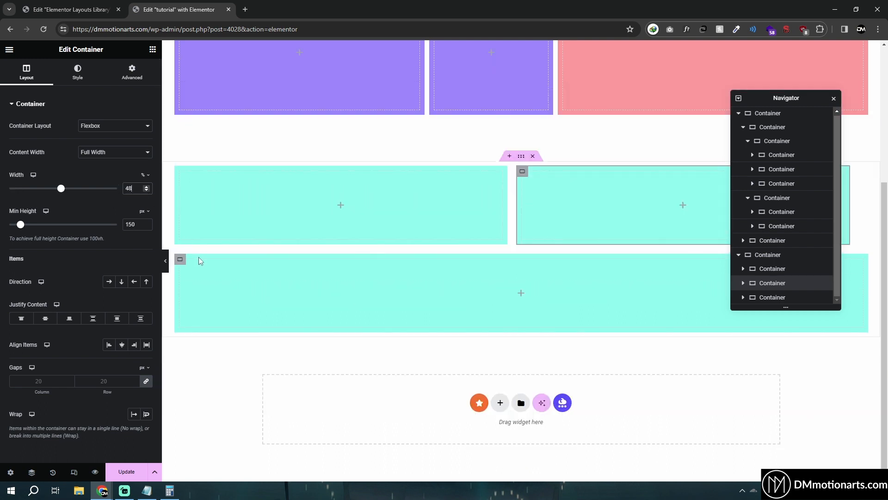
{"action": "left_click", "coordinate": [181, 261]}
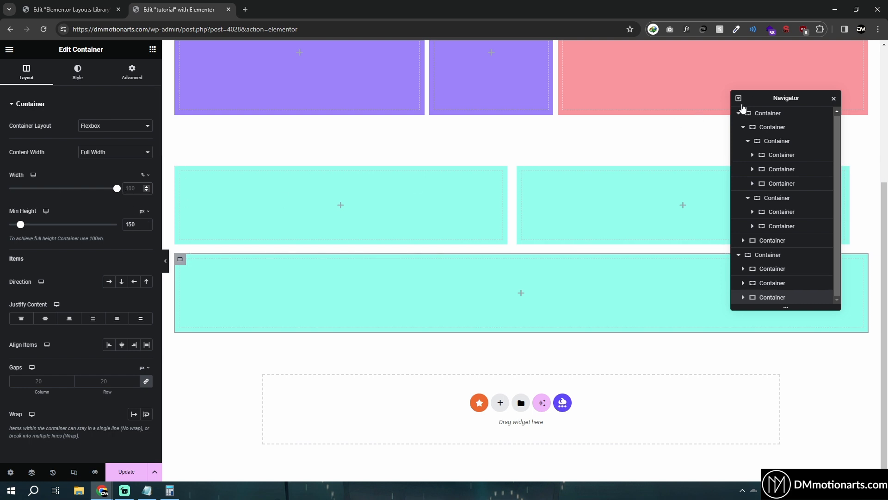
{"action": "type", "text": "50"}
{"action": "left_click_drag", "start_coordinate": [769, 101], "coordinate": [770, 315]}
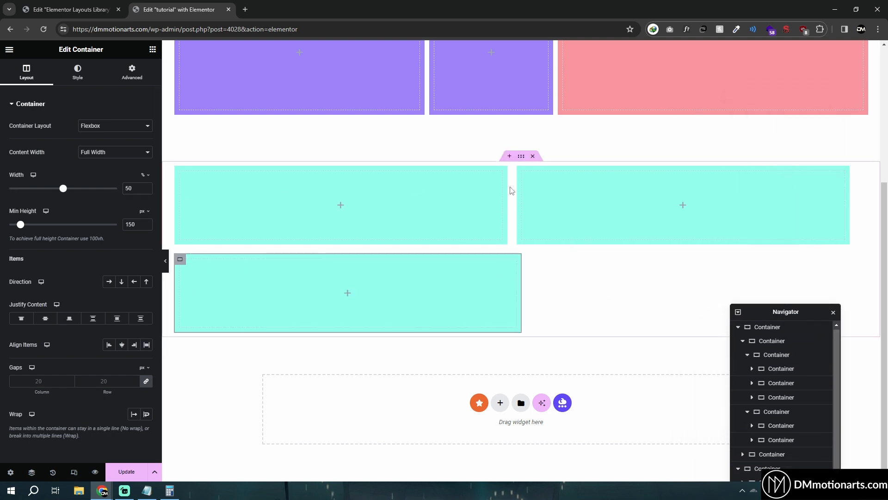
Step: Examine the width and wrap settings of the parent row container and its three aqua containers
{"action": "left_click", "coordinate": [180, 175]}
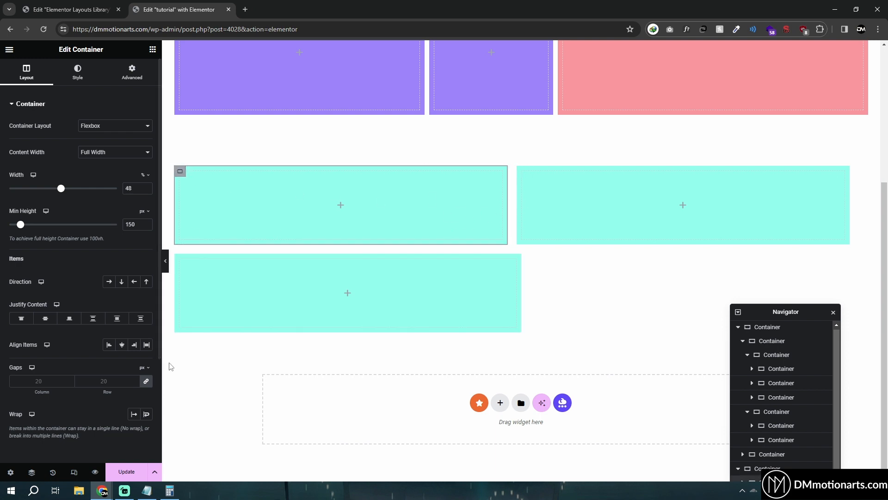
{"action": "left_click", "coordinate": [504, 402]}
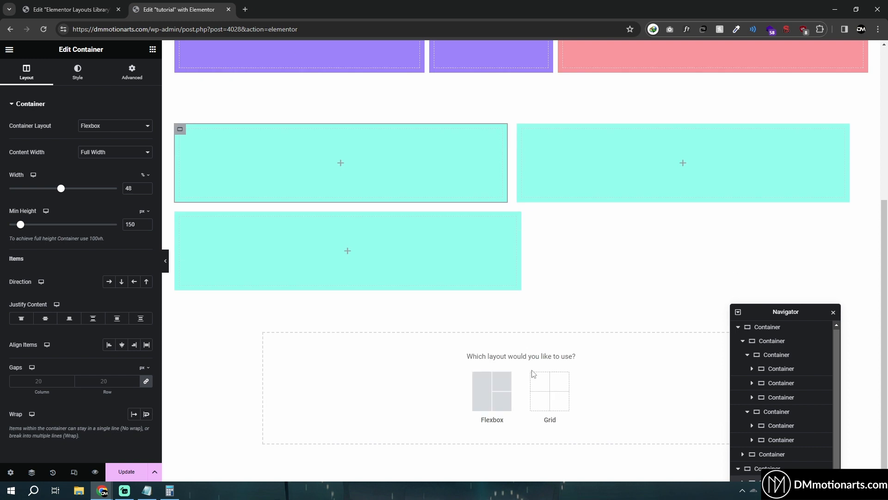
{"action": "left_click_drag", "start_coordinate": [793, 310], "coordinate": [707, 307]}
{"action": "left_click", "coordinate": [766, 345]}
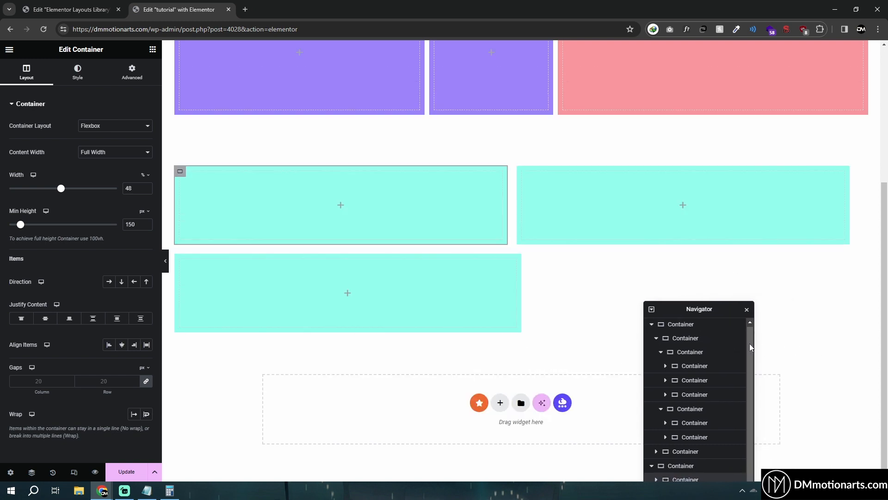
{"action": "scroll", "coordinate": [478, 329], "scroll_direction": "up", "scroll_amount": 5}
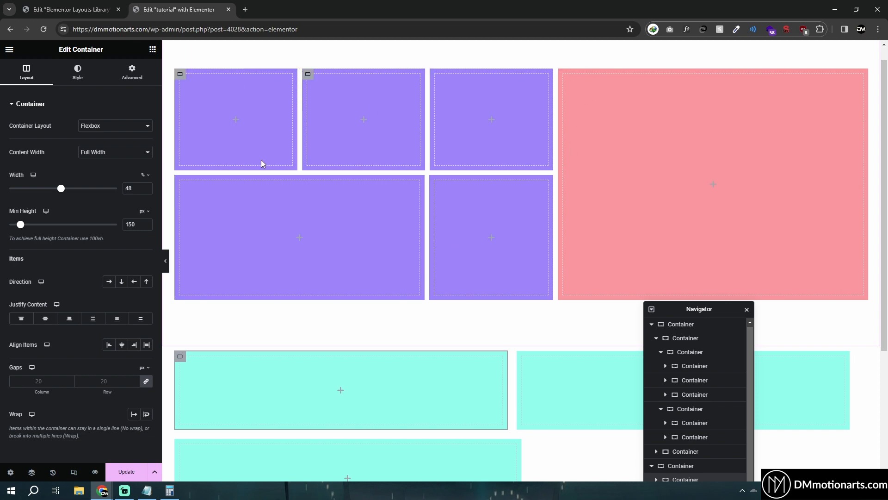
{"action": "scroll", "coordinate": [462, 259], "scroll_direction": "down", "scroll_amount": 4}
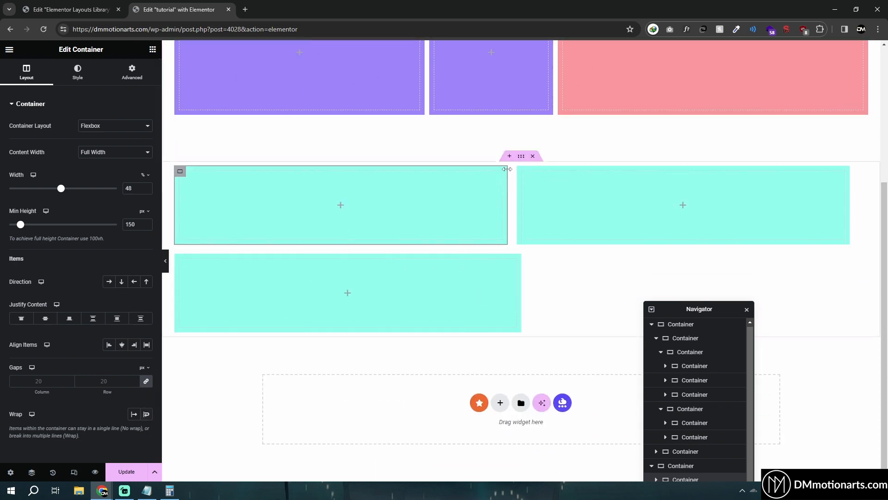
{"action": "left_click", "coordinate": [520, 156]}
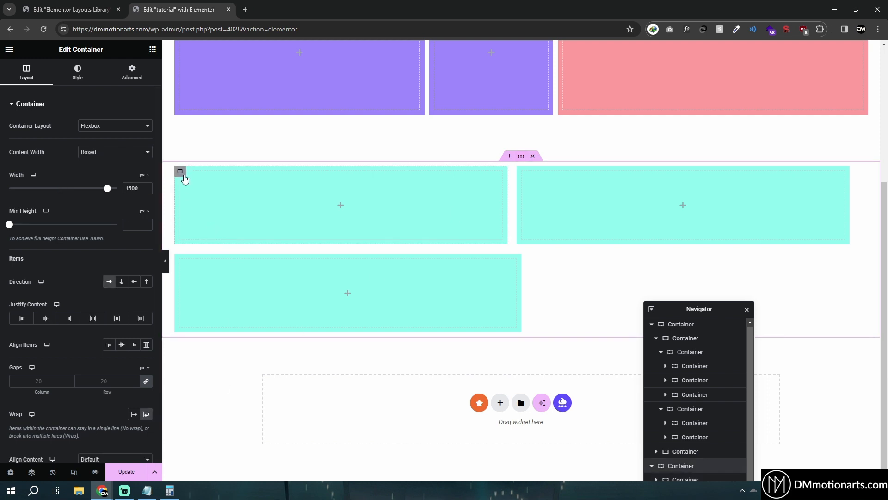
{"action": "left_click", "coordinate": [183, 176]}
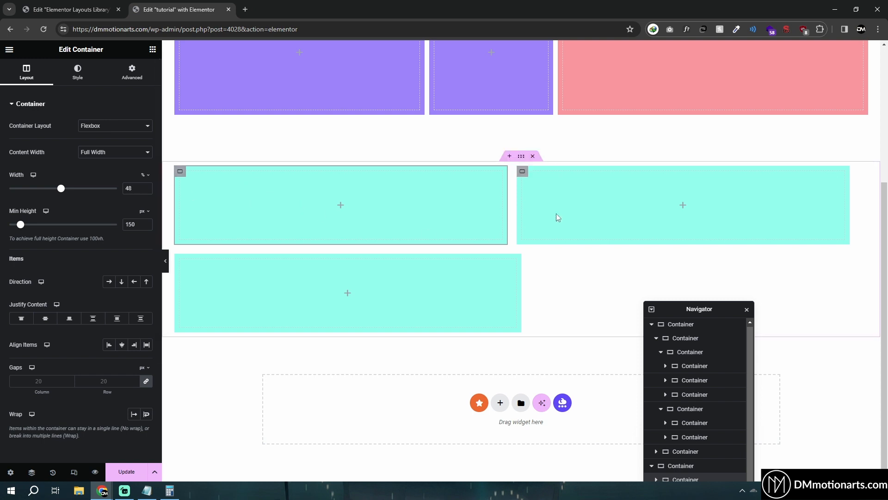
{"action": "left_click", "coordinate": [524, 176]}
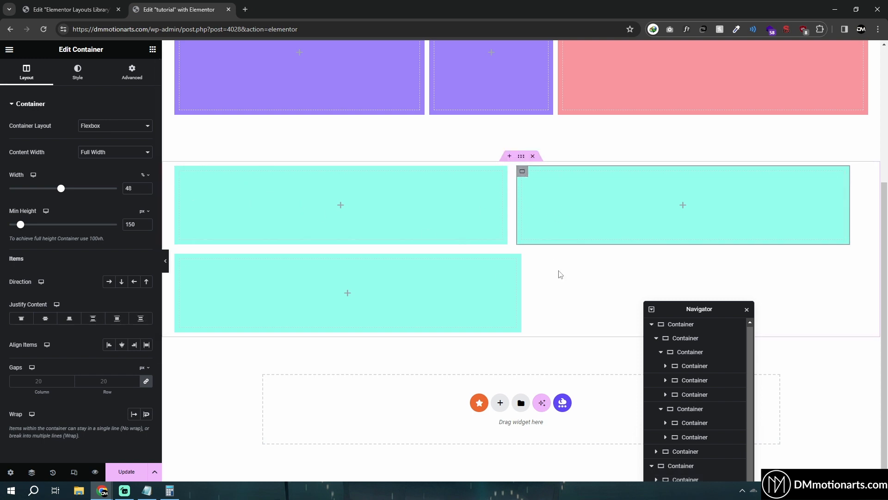
{"action": "left_click", "coordinate": [180, 263]}
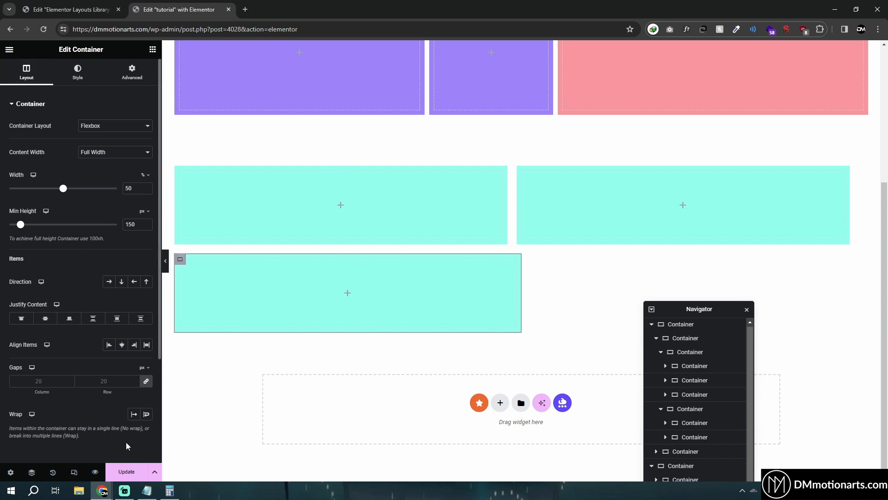
Step: View the live tutorial page and inspect the second aqua container in the browser's developer tools
{"action": "left_click", "coordinate": [12, 51]}
{"action": "left_click", "coordinate": [52, 289]}
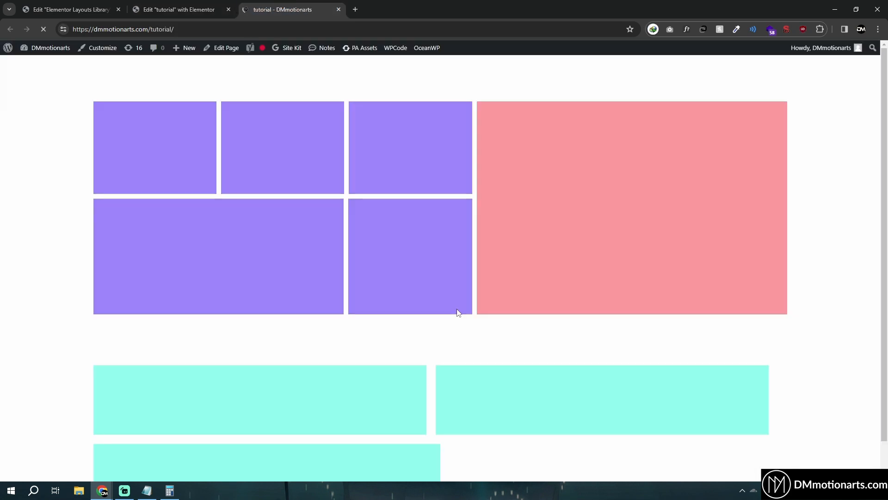
{"action": "scroll", "coordinate": [509, 337], "scroll_direction": "down", "scroll_amount": 1}
{"action": "right_click", "coordinate": [616, 379]}
{"action": "left_click", "coordinate": [649, 369]}
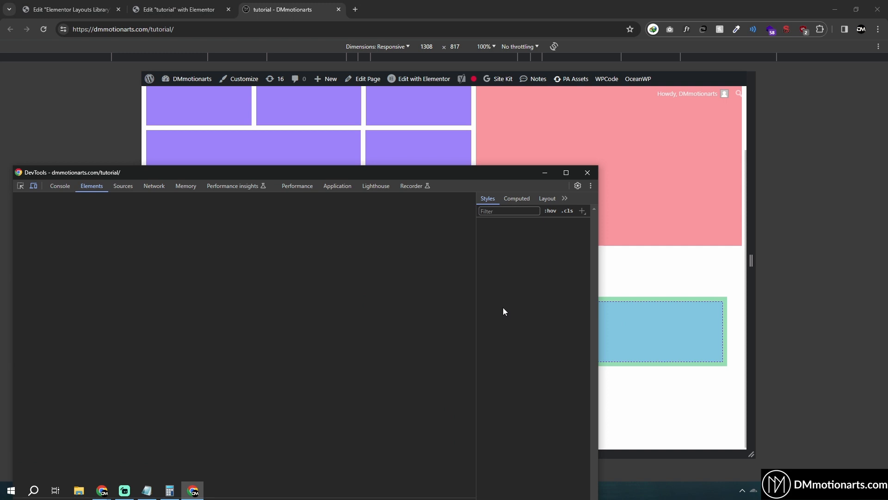
Step: Narrow the responsive viewport to about 722 px to check the aqua containers' layout, widen it again, and return to the Elementor editor tab
{"action": "left_click", "coordinate": [353, 121]}
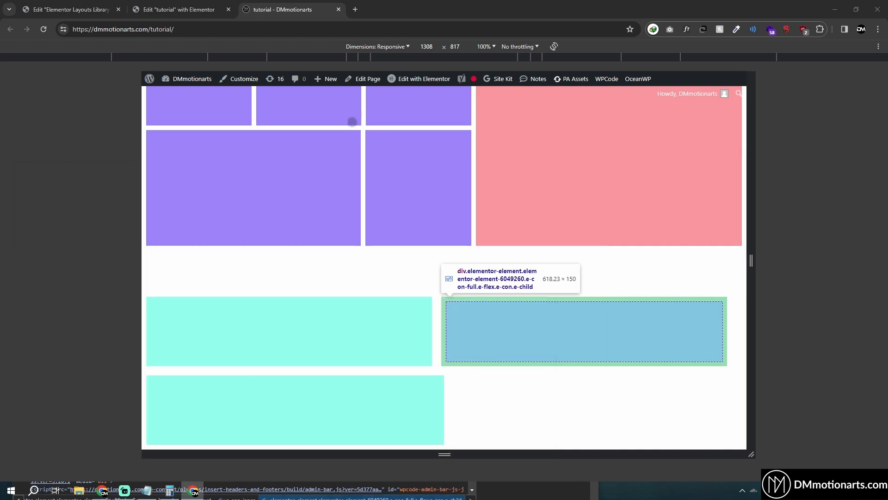
{"action": "left_click_drag", "start_coordinate": [745, 337], "coordinate": [611, 369]}
{"action": "scroll", "coordinate": [509, 363], "scroll_direction": "down", "scroll_amount": 3}
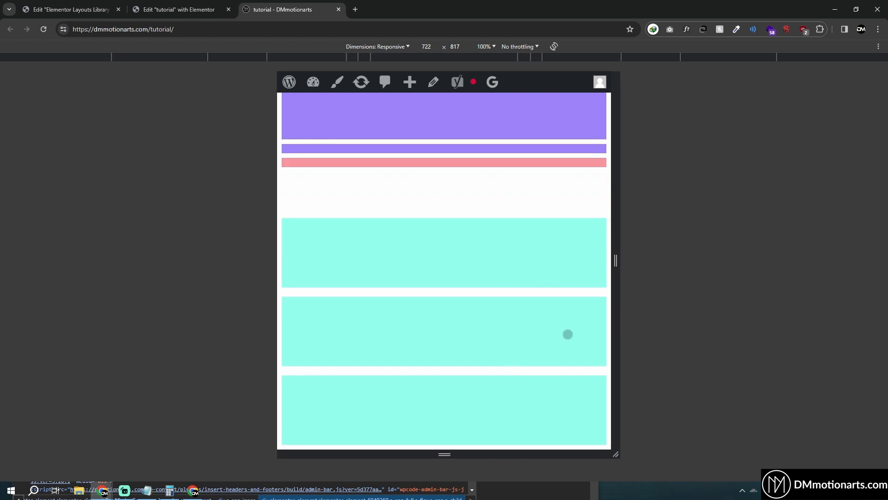
{"action": "left_click_drag", "start_coordinate": [616, 324], "coordinate": [731, 324]}
{"action": "key", "text": "ctrl+shift+Tab"}
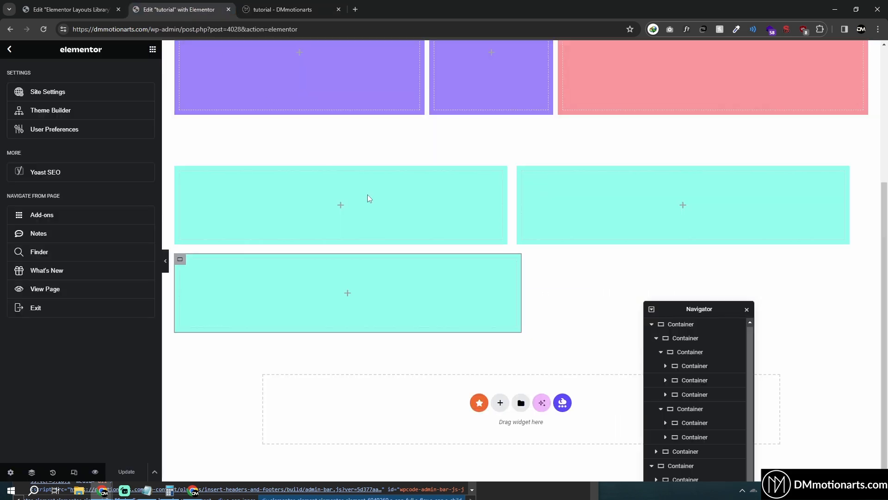
Step: Duplicate the third aqua container and set the original third container's width to 55%
{"action": "right_click", "coordinate": [180, 259]}
{"action": "left_click", "coordinate": [207, 183]}
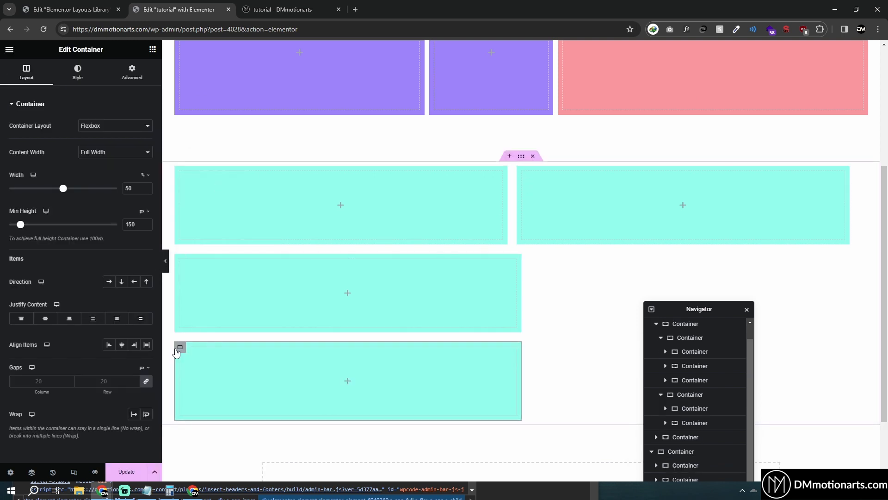
{"action": "left_click", "coordinate": [180, 259]}
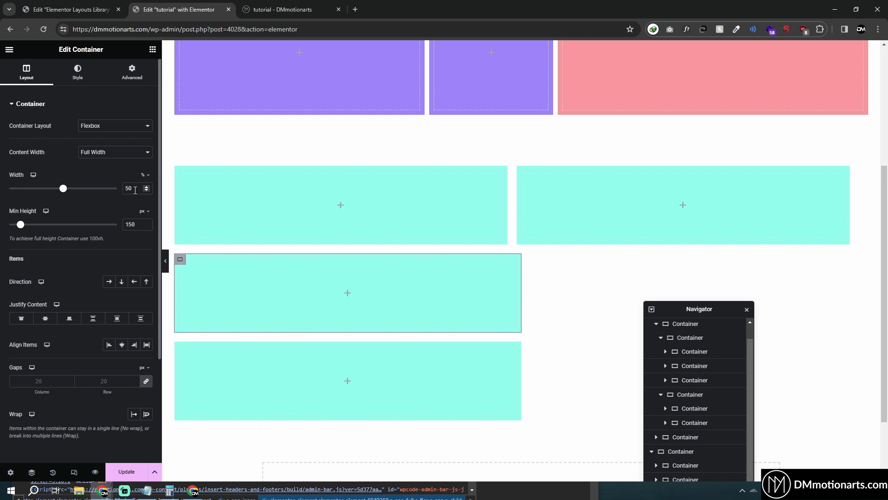
{"action": "key", "text": "BackSpace"}
{"action": "type", "text": "5"}
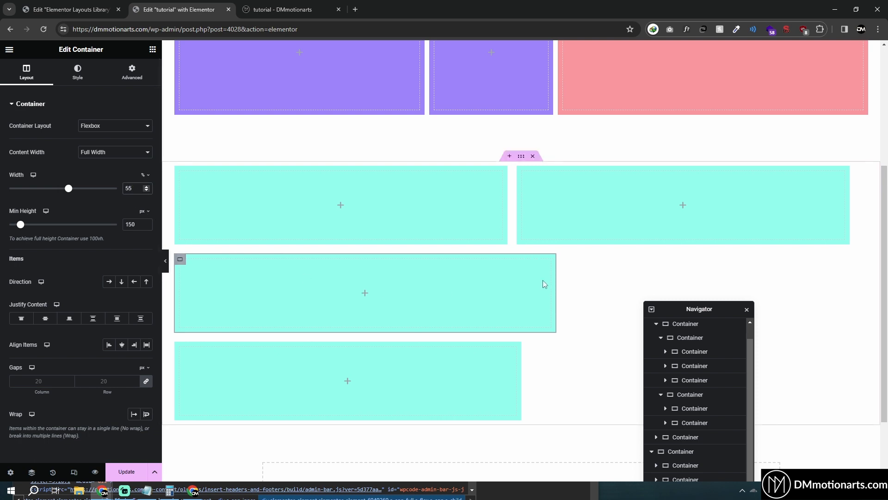
Step: Set the width of the fourth aqua container, the duplicate in the last row, to 45%
{"action": "left_click", "coordinate": [180, 348]}
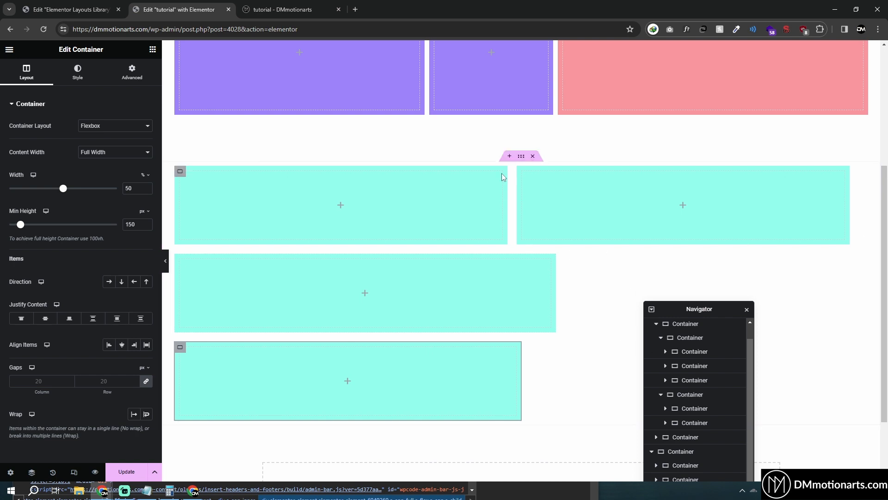
{"action": "left_click", "coordinate": [520, 156]}
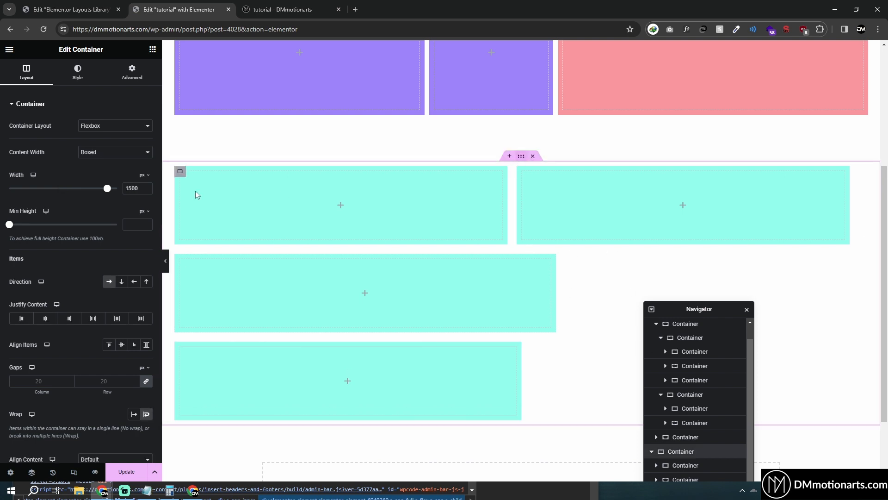
{"action": "left_click", "coordinate": [180, 348]}
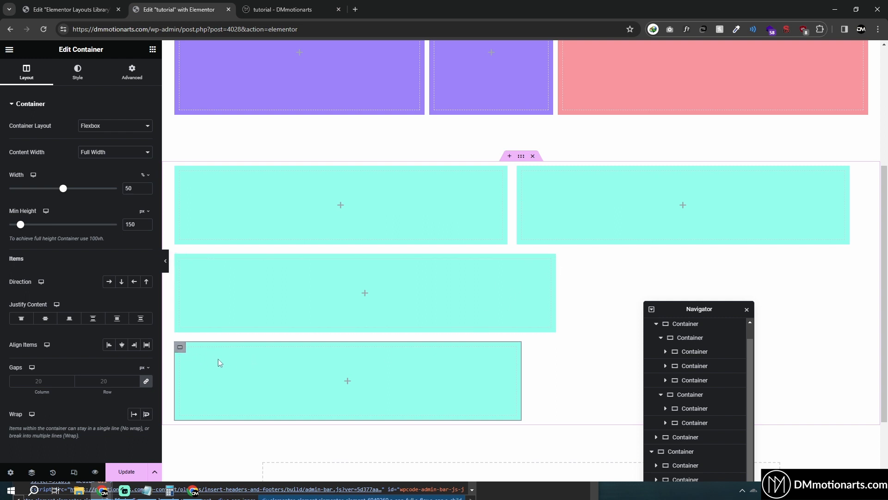
{"action": "scroll", "coordinate": [387, 326], "scroll_direction": "down", "scroll_amount": 2}
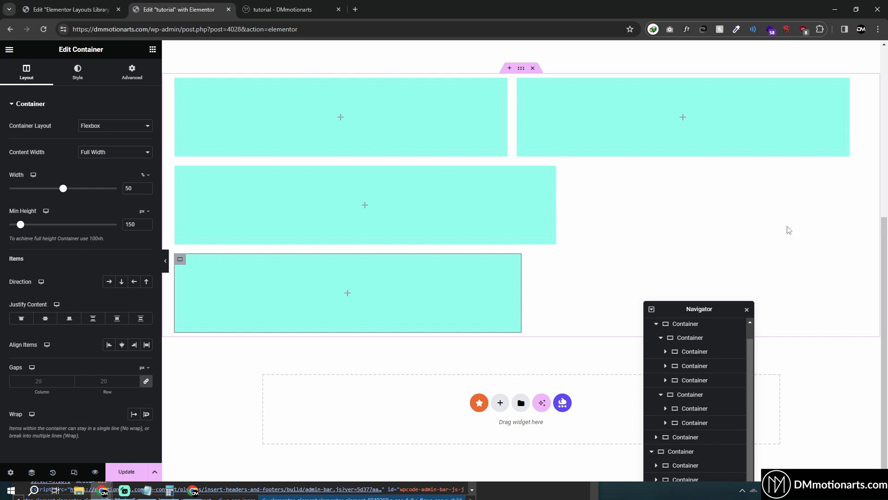
{"action": "scroll", "coordinate": [311, 286], "scroll_direction": "up", "scroll_amount": 2}
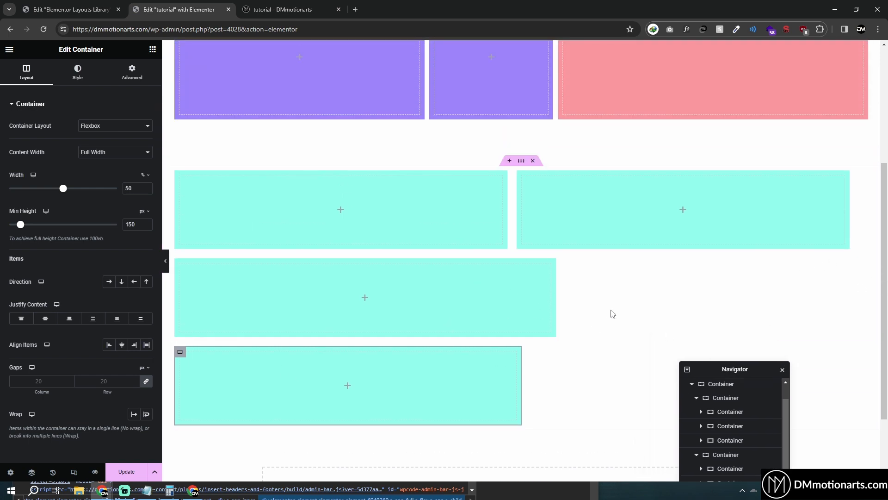
{"action": "scroll", "coordinate": [612, 314], "scroll_direction": "down", "scroll_amount": 2}
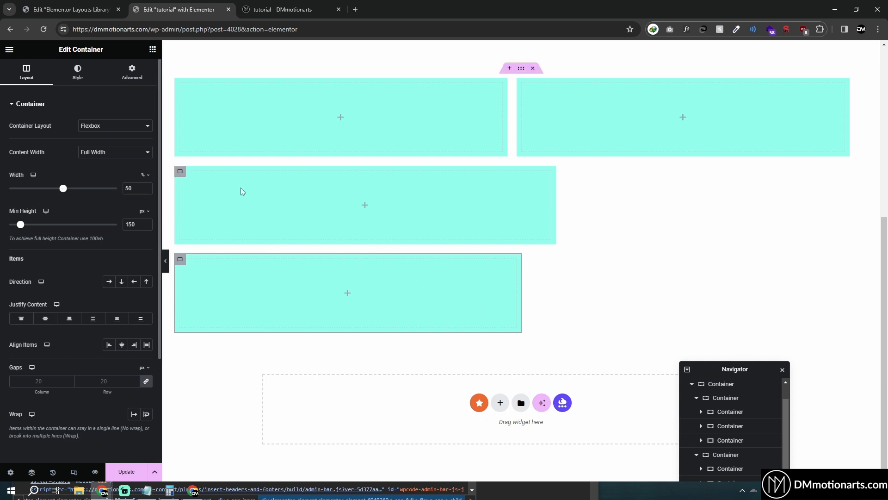
{"action": "left_click", "coordinate": [180, 172]}
{"action": "left_click", "coordinate": [182, 261]}
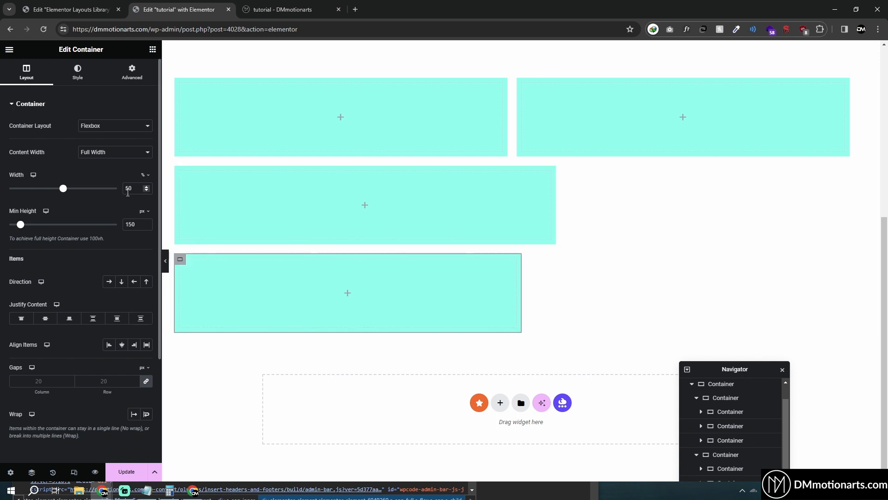
{"action": "left_click_drag", "start_coordinate": [66, 191], "coordinate": [60, 194]}
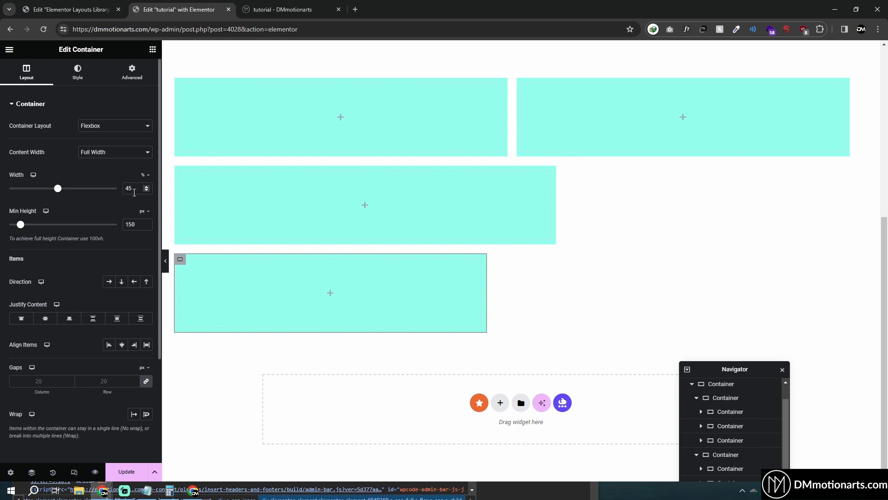
Step: Try column and row gaps of 0 px on the parent row container, and restore the default gaps
{"action": "left_click", "coordinate": [369, 252]}
{"action": "scroll", "coordinate": [324, 208], "scroll_direction": "up", "scroll_amount": 1}
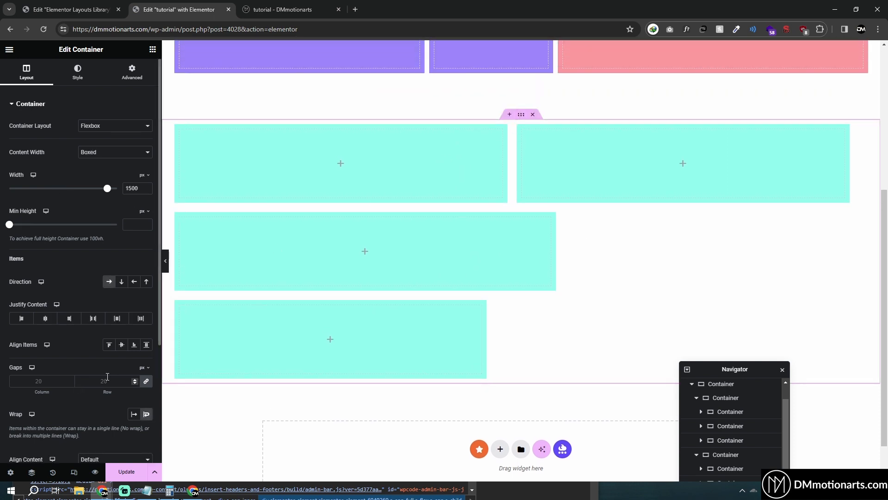
{"action": "left_click", "coordinate": [105, 378]}
{"action": "type", "text": "0"}
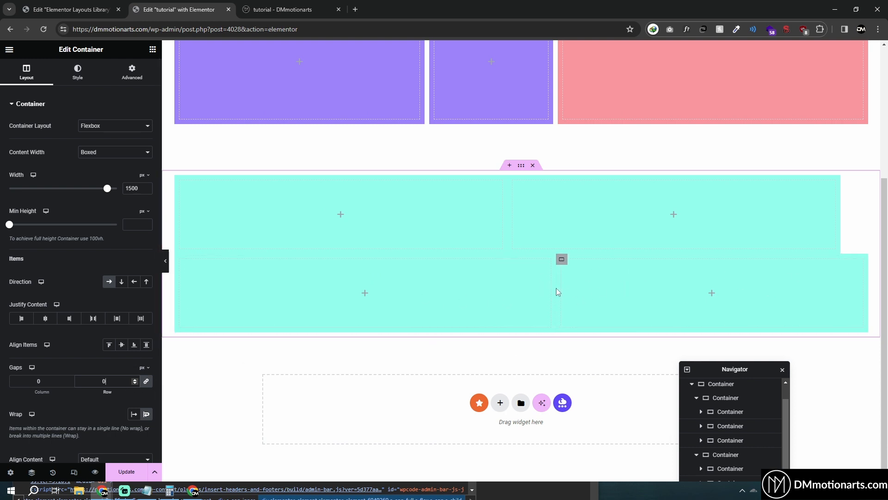
{"action": "key", "text": "BackSpace"}
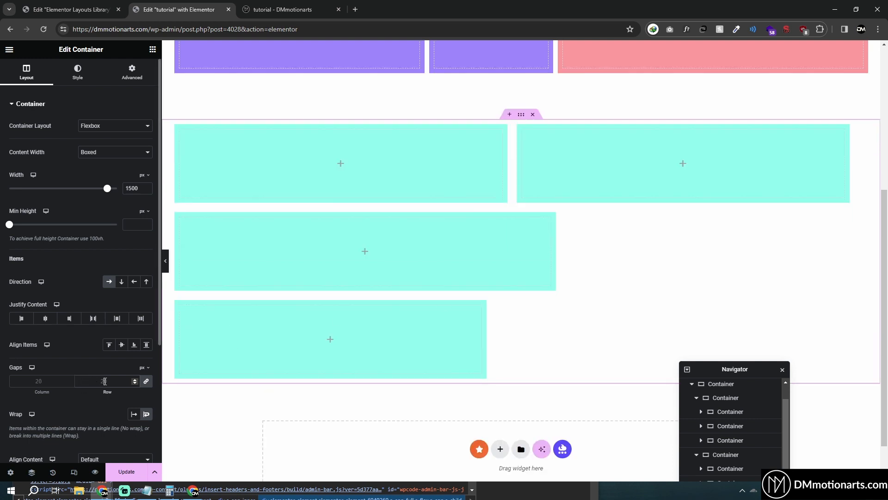
Step: Reduce the fourth aqua container's width to 43%
{"action": "left_click", "coordinate": [180, 305]}
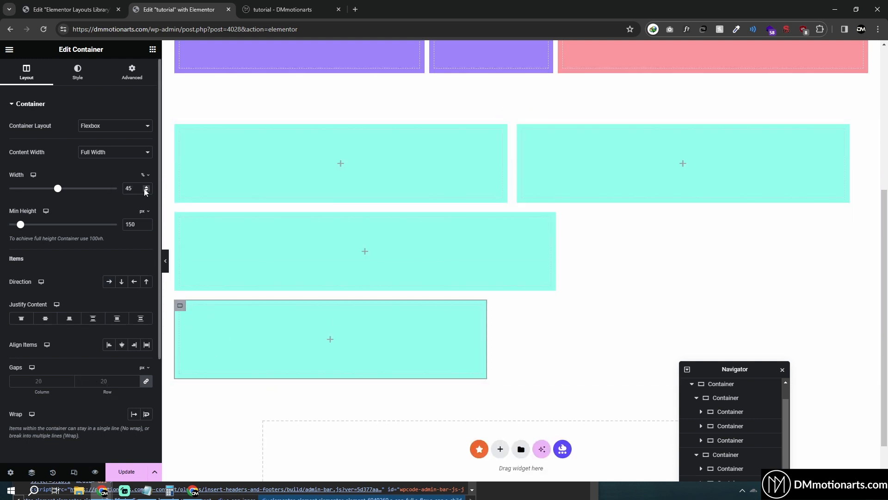
{"action": "left_click", "coordinate": [147, 191]}
{"action": "left_click", "coordinate": [147, 191]}
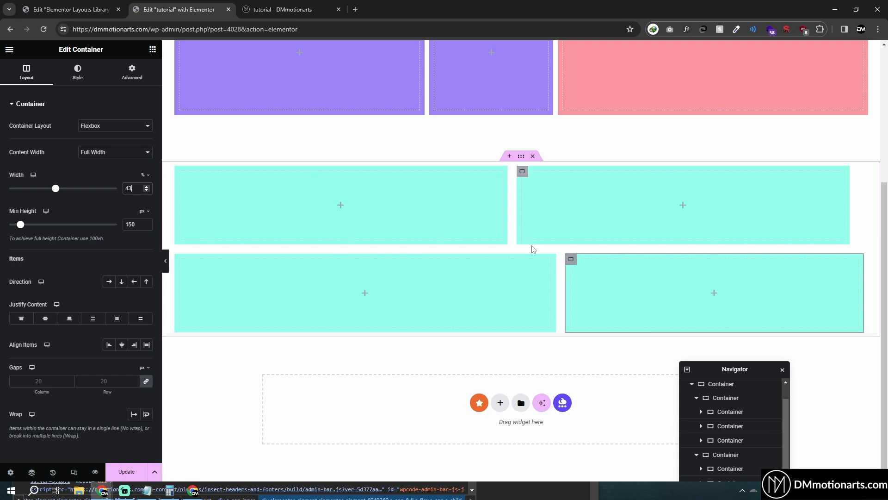
Step: Set the widths of the third and fourth aqua containers, both in the second row, to 30%
{"action": "left_click", "coordinate": [194, 257]}
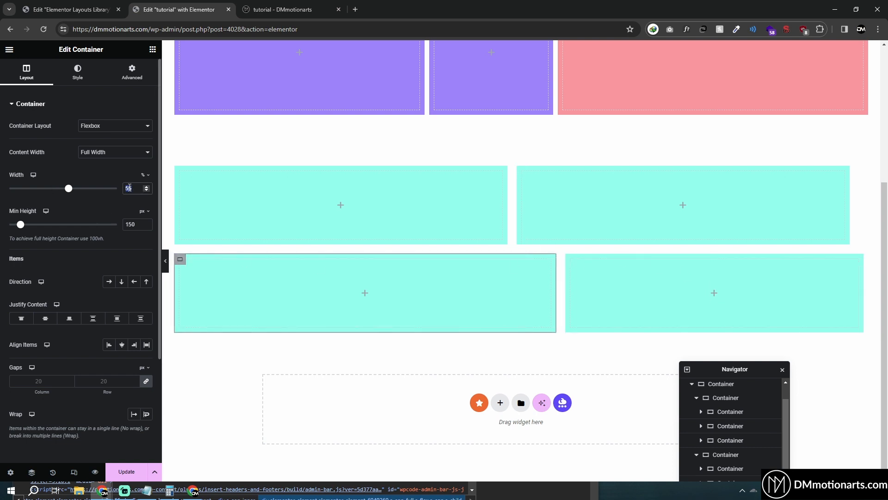
{"action": "type", "text": "30"}
{"action": "left_click", "coordinate": [394, 261]}
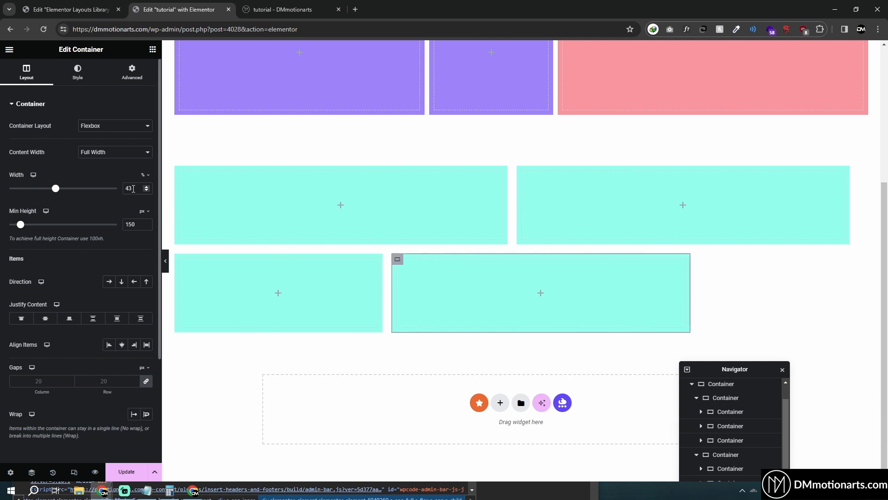
{"action": "left_click", "coordinate": [133, 189]}
{"action": "type", "text": "3"}
{"action": "double_click", "coordinate": [132, 190]}
{"action": "type", "text": "30"}
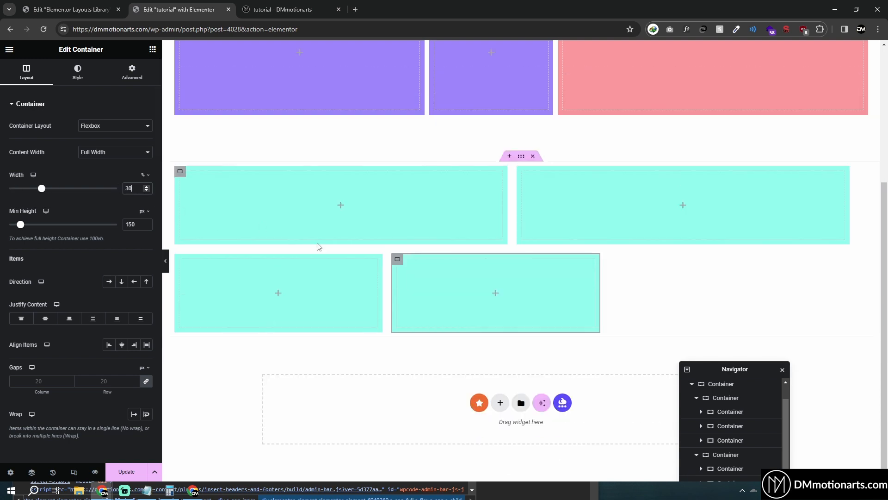
Step: Duplicate the fourth aqua container to fill the second row with three containers, and update the page
{"action": "right_click", "coordinate": [401, 262]}
{"action": "left_click", "coordinate": [423, 182]}
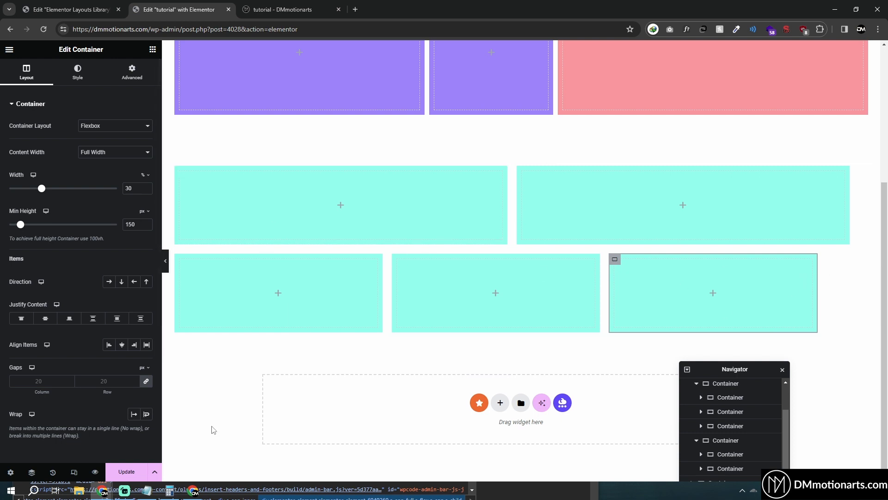
{"action": "left_click", "coordinate": [126, 472]}
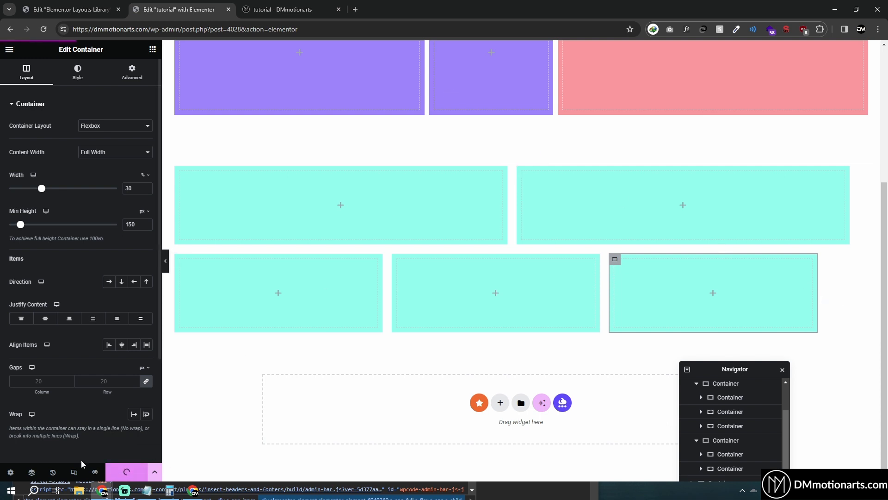
Step: Try No Wrap on the parent aqua row container in tablet view, restore Wrap, and return to desktop view
{"action": "left_click", "coordinate": [74, 471]}
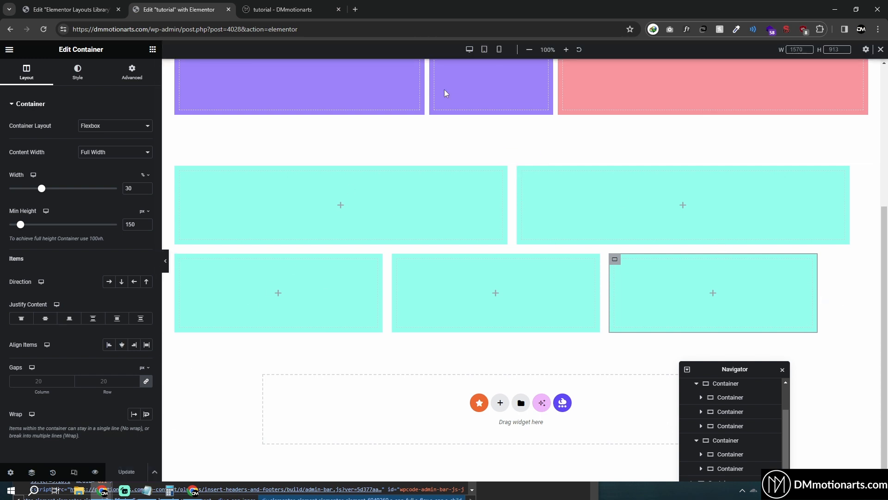
{"action": "left_click", "coordinate": [484, 50]}
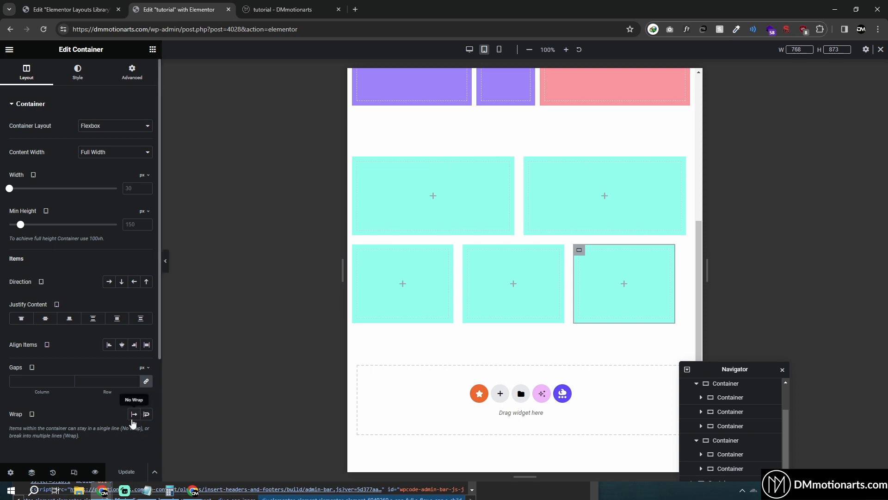
{"action": "left_click", "coordinate": [146, 413]}
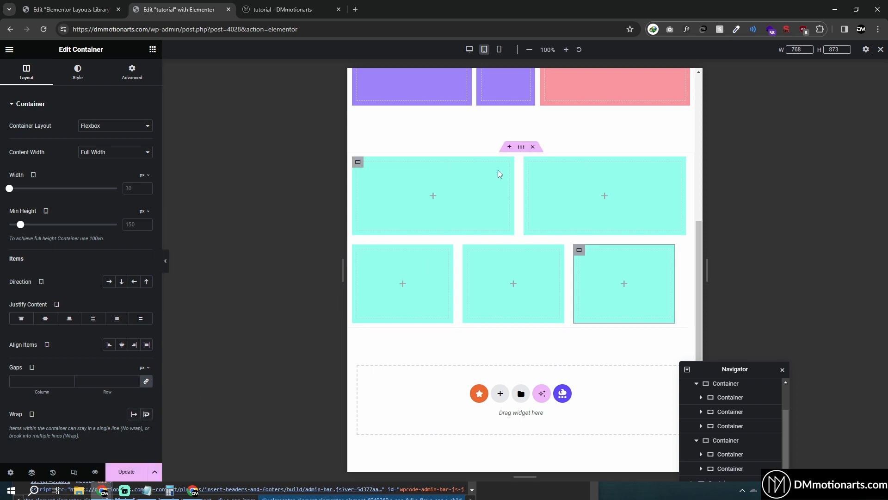
{"action": "left_click", "coordinate": [521, 146]}
{"action": "left_click", "coordinate": [134, 413]}
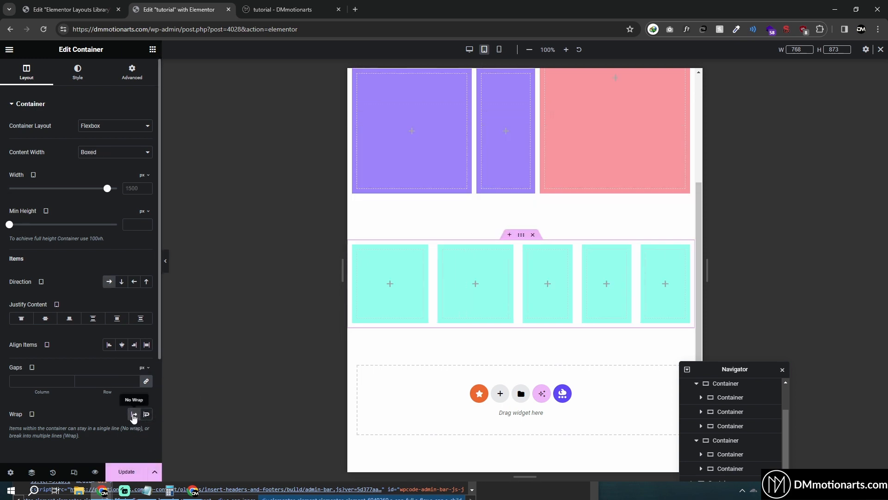
{"action": "left_click", "coordinate": [146, 413]}
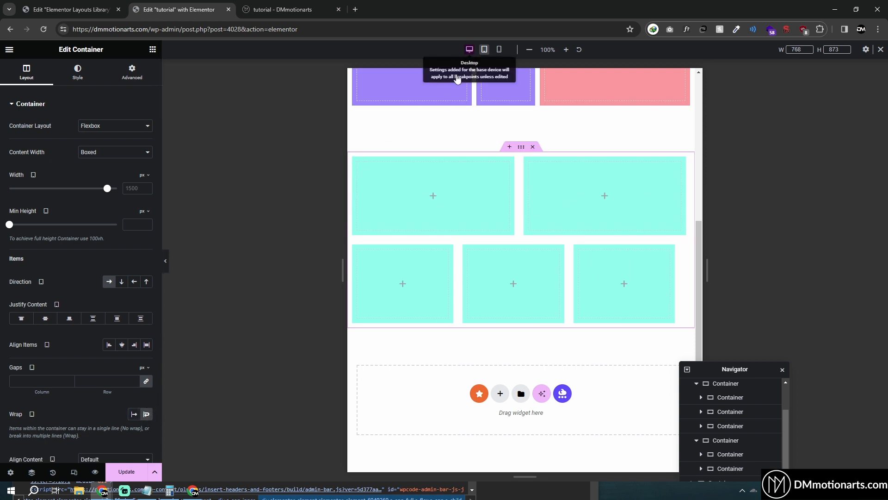
{"action": "left_click", "coordinate": [469, 50]}
Step: Save the page and check the aqua layout in the live tutorial page's responsive preview at a wider size
{"action": "key", "text": "ctrl+s"}
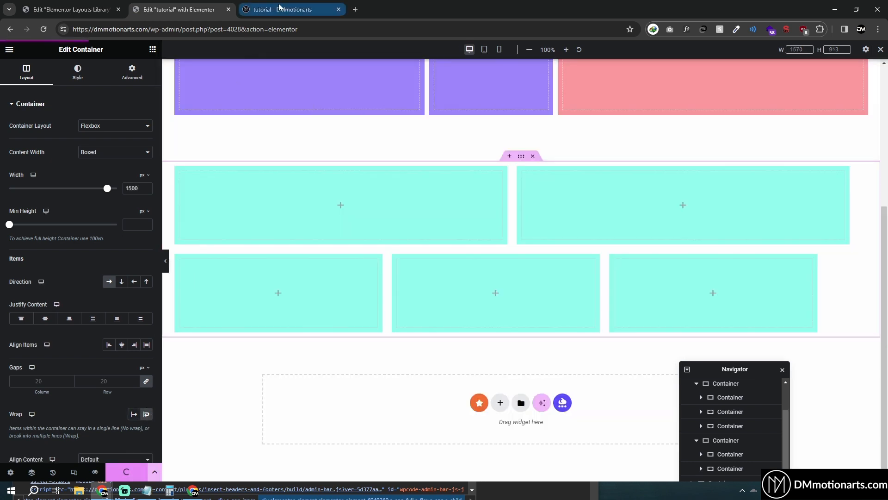
{"action": "left_click", "coordinate": [280, 10]}
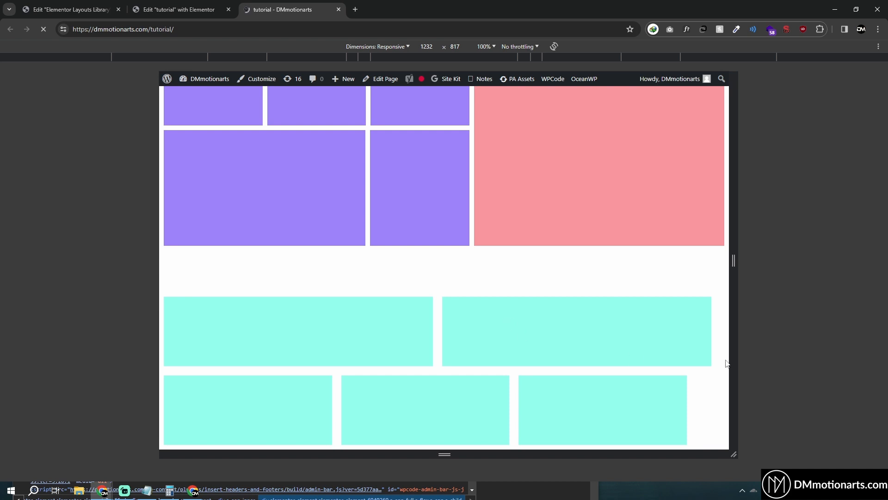
{"action": "left_click_drag", "start_coordinate": [729, 359], "coordinate": [857, 372]}
{"action": "key", "text": "ctrl+shift+Tab"}
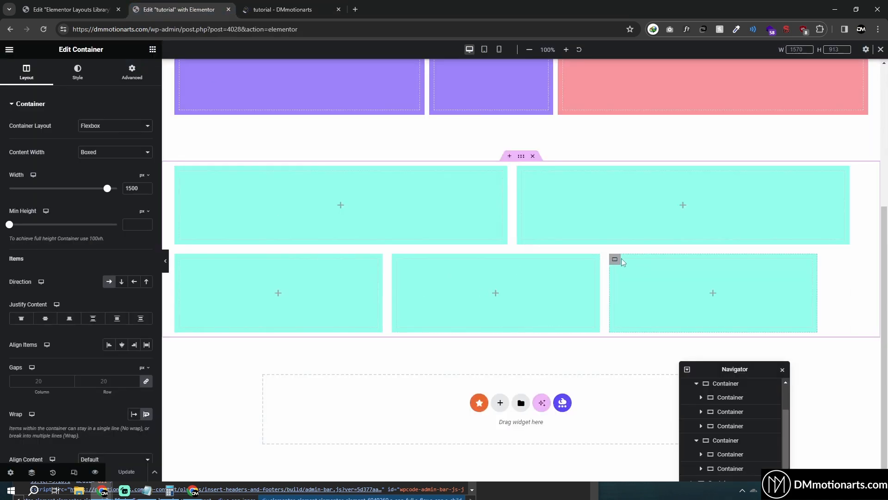
Step: Set the Size option of both first-row aqua containers to Grow
{"action": "left_click", "coordinate": [181, 172]}
{"action": "left_click", "coordinate": [132, 73]}
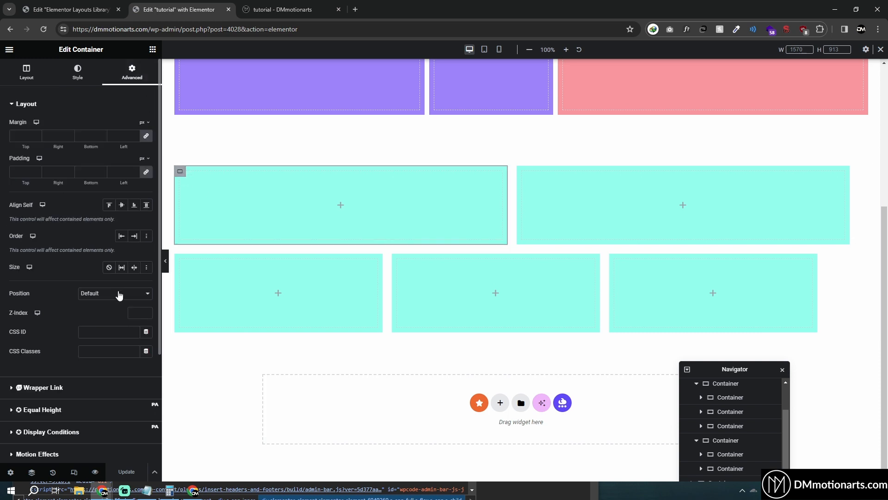
{"action": "left_click", "coordinate": [122, 266]}
{"action": "left_click", "coordinate": [546, 176]}
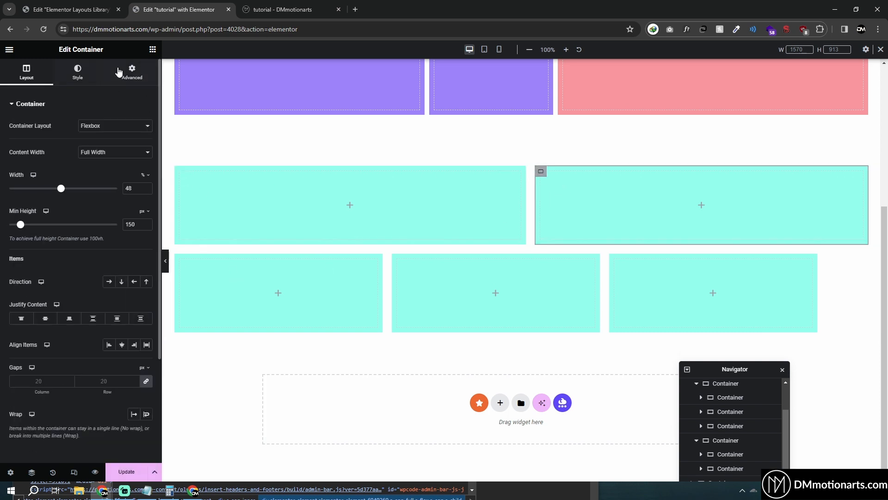
{"action": "left_click", "coordinate": [120, 72]}
{"action": "left_click", "coordinate": [121, 266]}
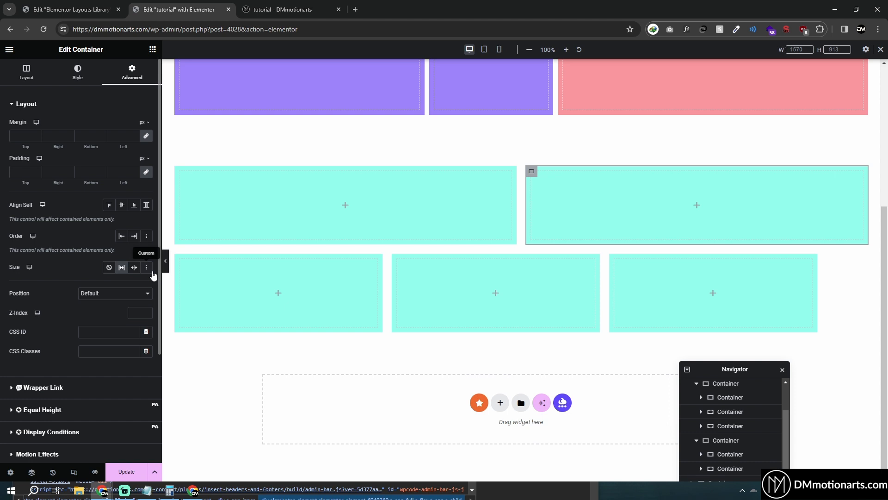
Step: Set the Size option of all three second-row aqua containers to Grow
{"action": "left_click", "coordinate": [185, 268]}
{"action": "left_click", "coordinate": [122, 267]}
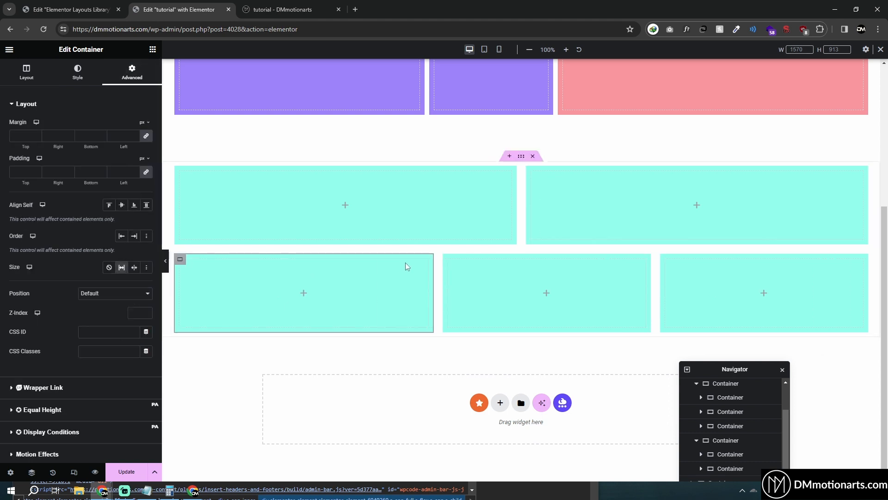
{"action": "left_click", "coordinate": [449, 260]}
{"action": "left_click", "coordinate": [132, 72]}
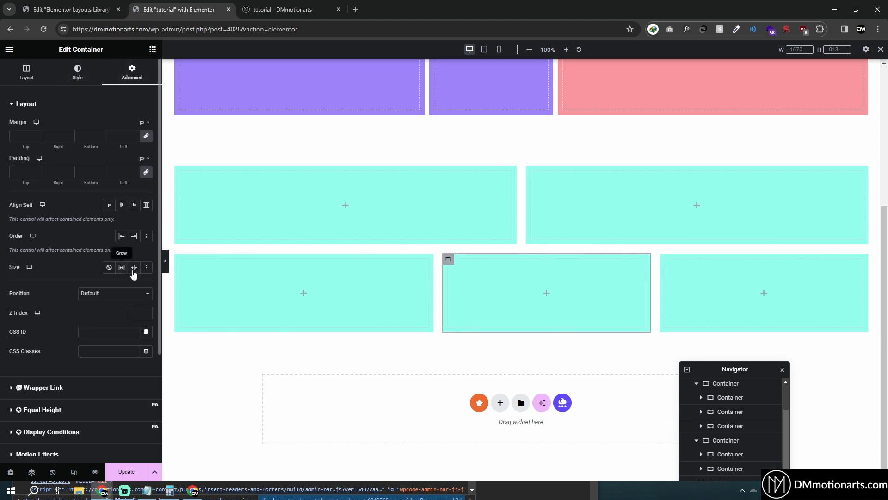
{"action": "left_click", "coordinate": [121, 267]}
{"action": "left_click", "coordinate": [671, 277]}
{"action": "left_click", "coordinate": [132, 71]}
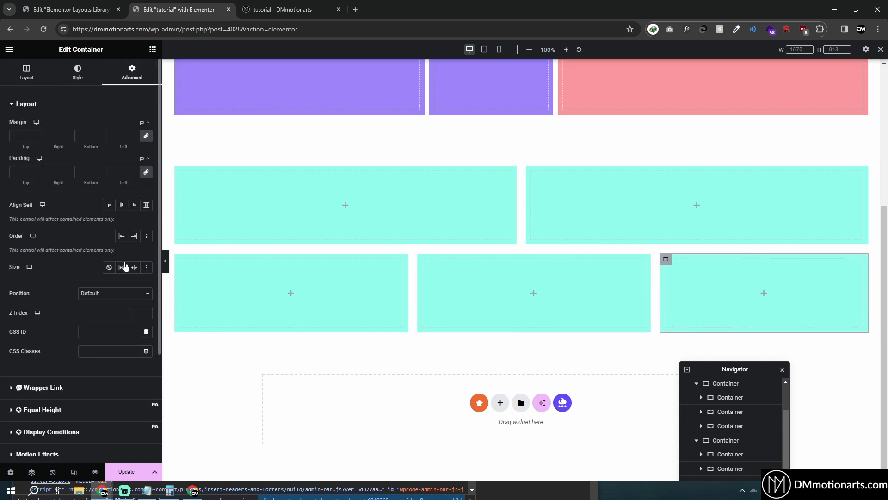
{"action": "left_click", "coordinate": [122, 267]}
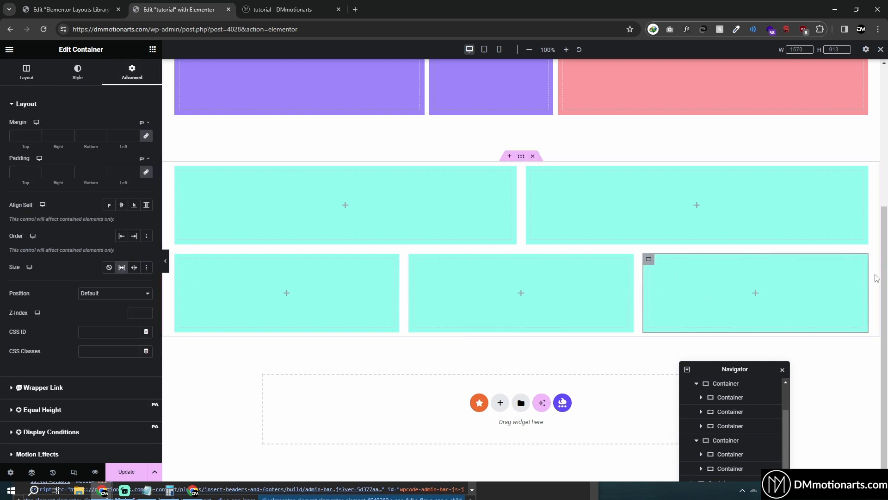
Step: Duplicate the last aqua container of the second row
{"action": "left_click", "coordinate": [381, 299]}
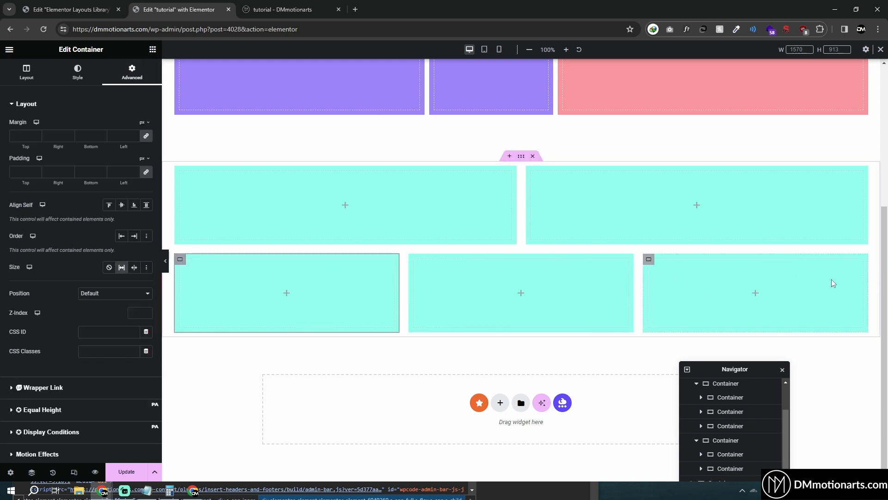
{"action": "left_click", "coordinate": [649, 259]}
{"action": "right_click", "coordinate": [648, 259]}
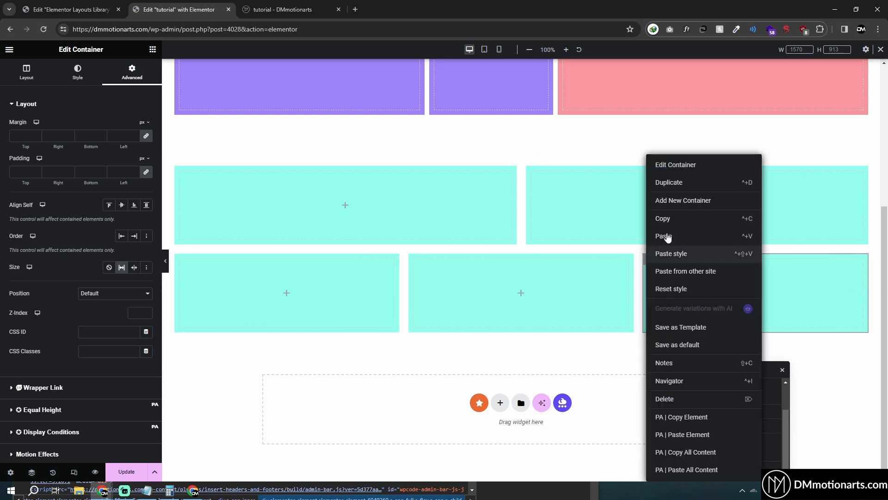
{"action": "left_click", "coordinate": [656, 200]}
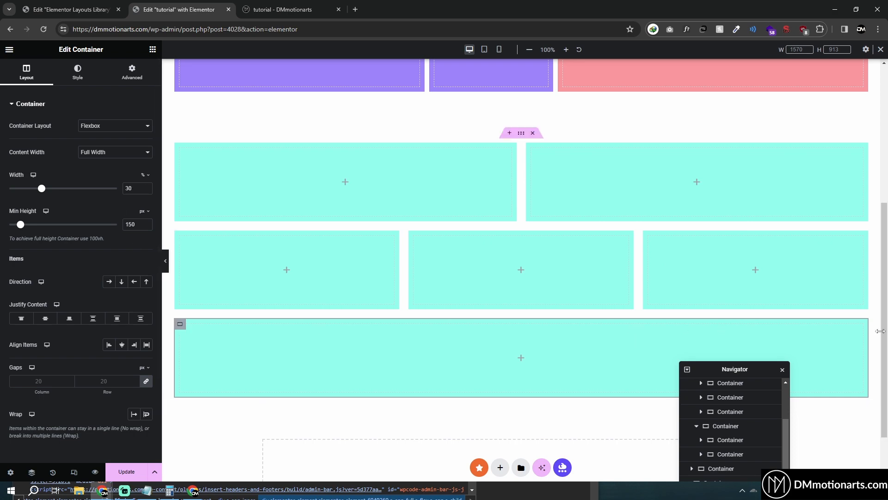
Step: Toggle Grow off and back on for the new third-row aqua container, and update the page
{"action": "left_click", "coordinate": [132, 73]}
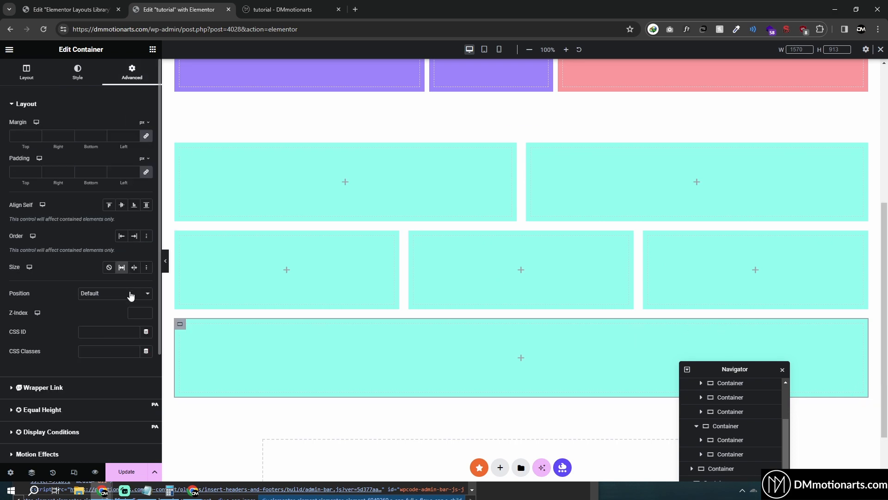
{"action": "left_click", "coordinate": [121, 267]}
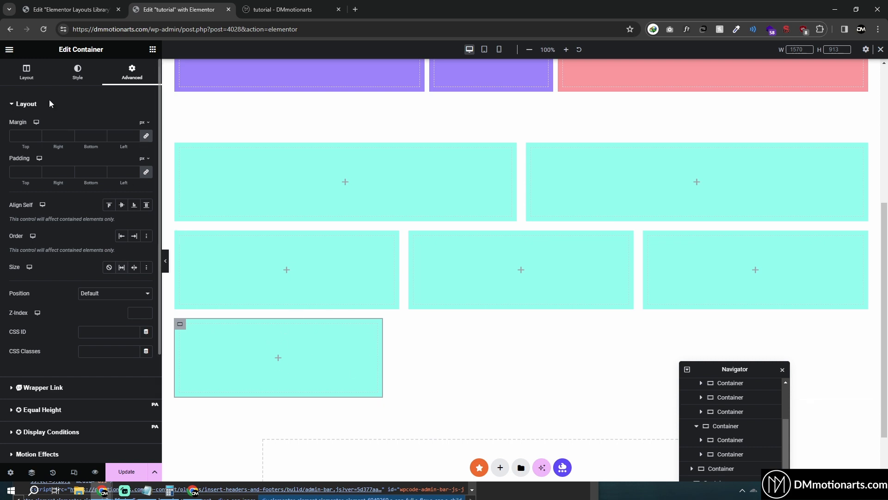
{"action": "left_click", "coordinate": [123, 268]}
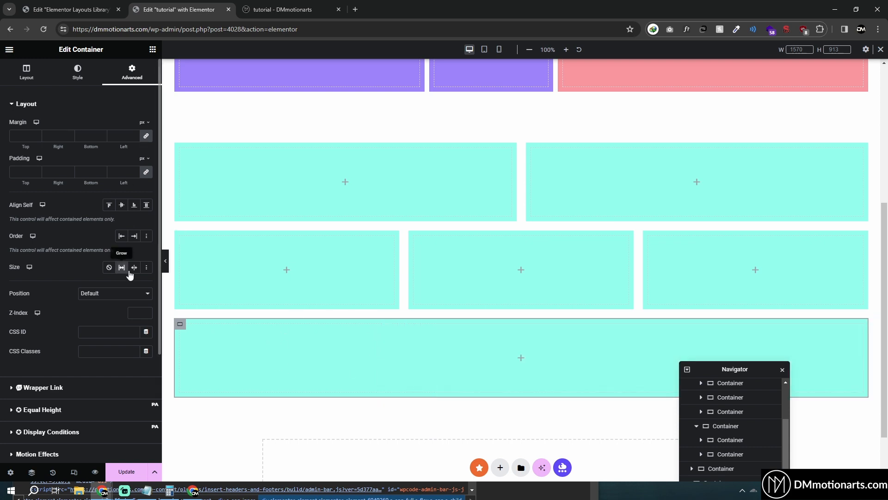
{"action": "left_click", "coordinate": [165, 261]}
{"action": "left_click", "coordinate": [3, 265]}
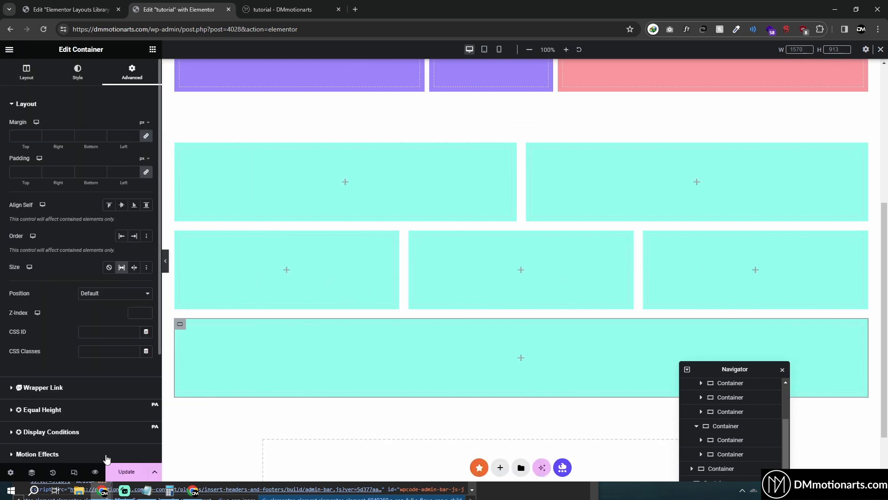
{"action": "left_click", "coordinate": [129, 472]}
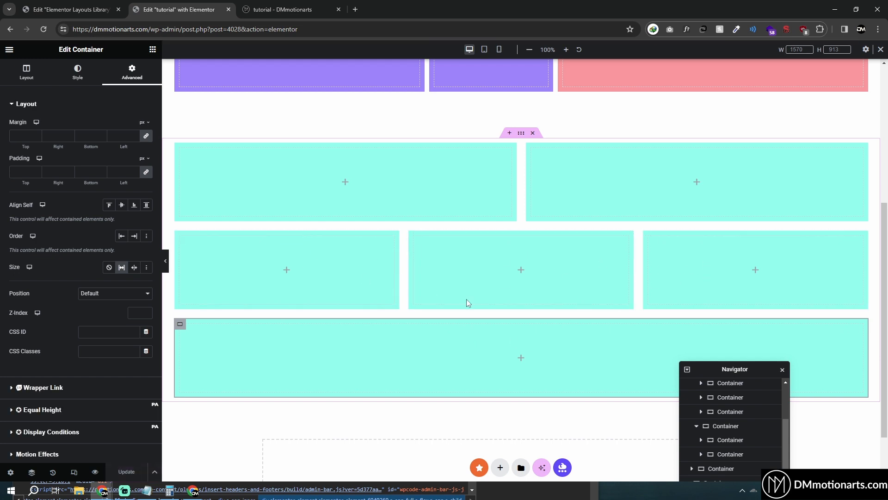
Step: Delete the two first-row aqua containers and the third-row container, keeping only the three equal ones
{"action": "left_click", "coordinate": [178, 149]}
{"action": "key", "text": "Delete"}
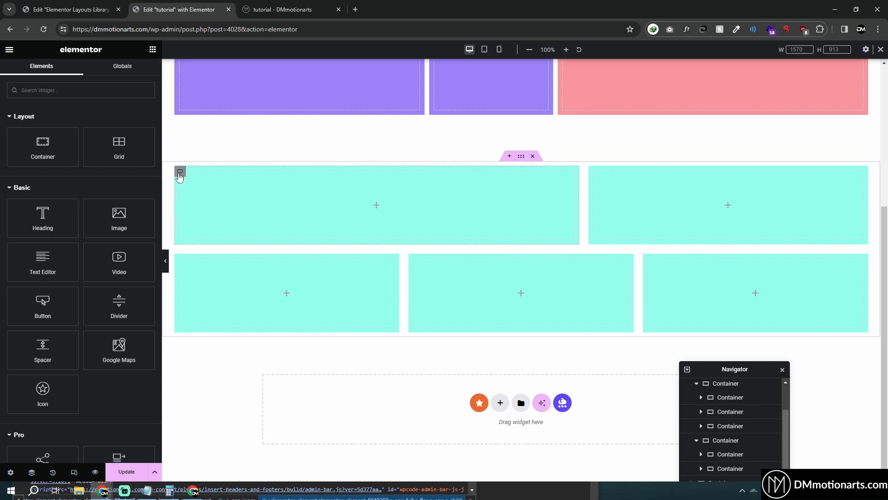
{"action": "left_click", "coordinate": [180, 176]}
{"action": "key", "text": "Delete"}
{"action": "left_click", "coordinate": [180, 175]}
{"action": "left_click", "coordinate": [179, 259]}
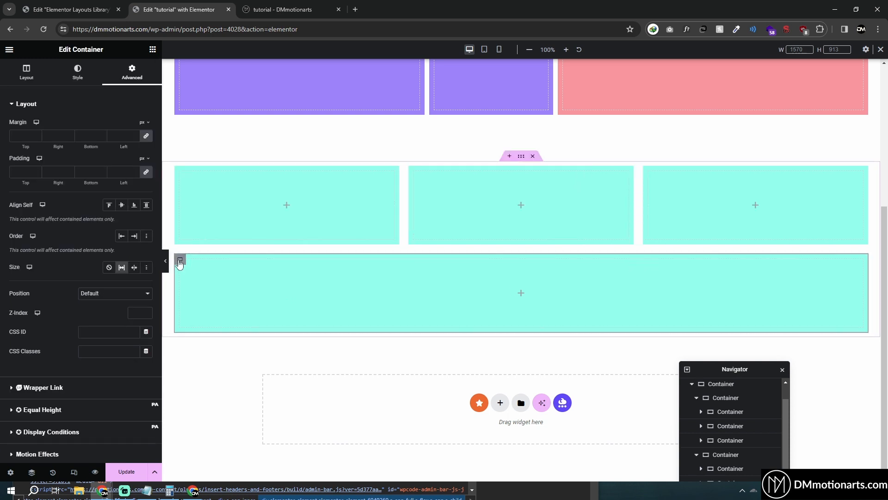
{"action": "key", "text": "Delete"}
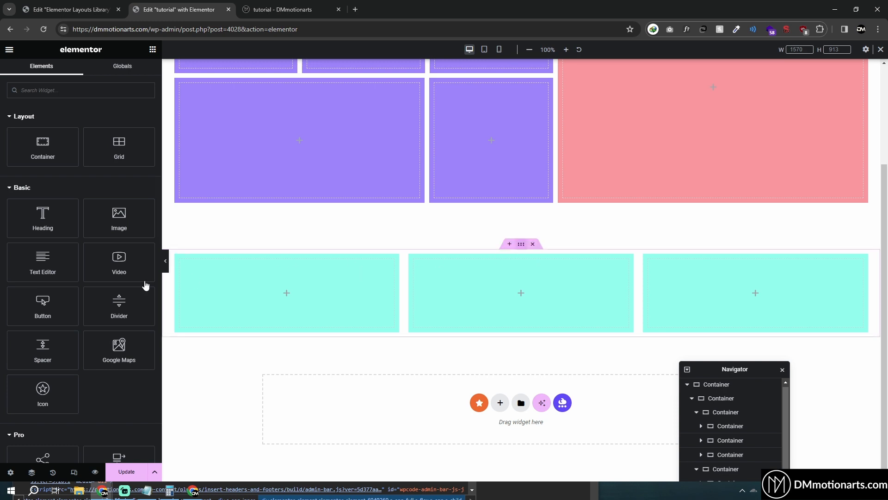
Step: Set the parent aqua row container to No Wrap, duplicate the whole row, and update the page
{"action": "left_click", "coordinate": [146, 415]}
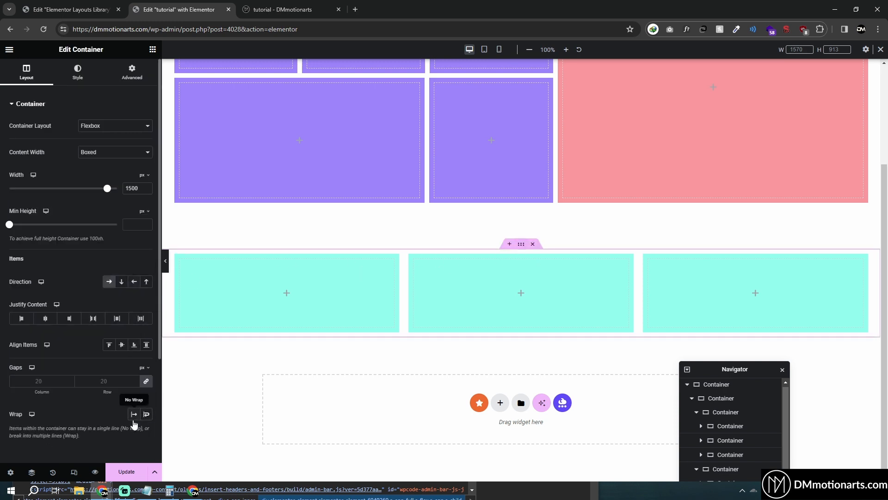
{"action": "right_click", "coordinate": [521, 244]}
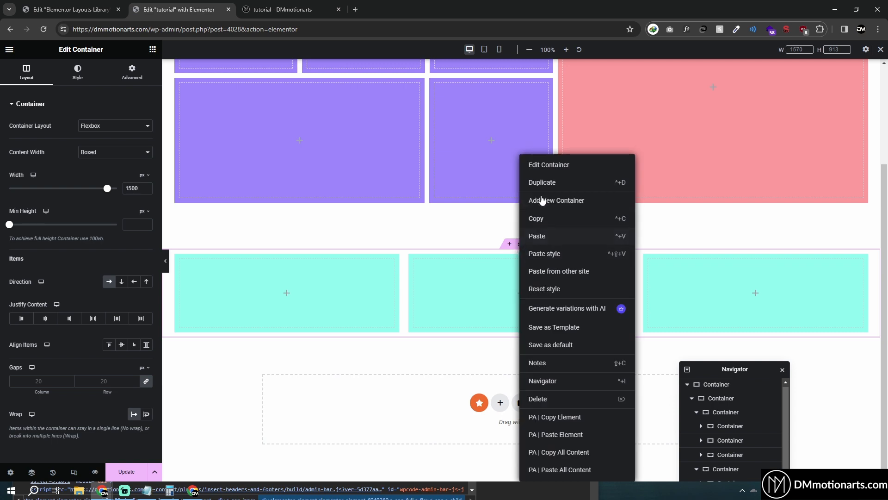
{"action": "left_click", "coordinate": [542, 182]}
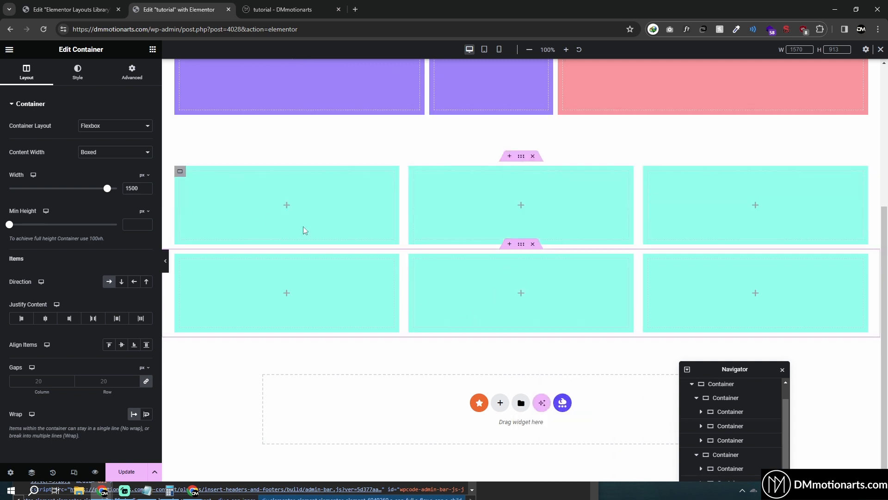
{"action": "left_click", "coordinate": [129, 475]}
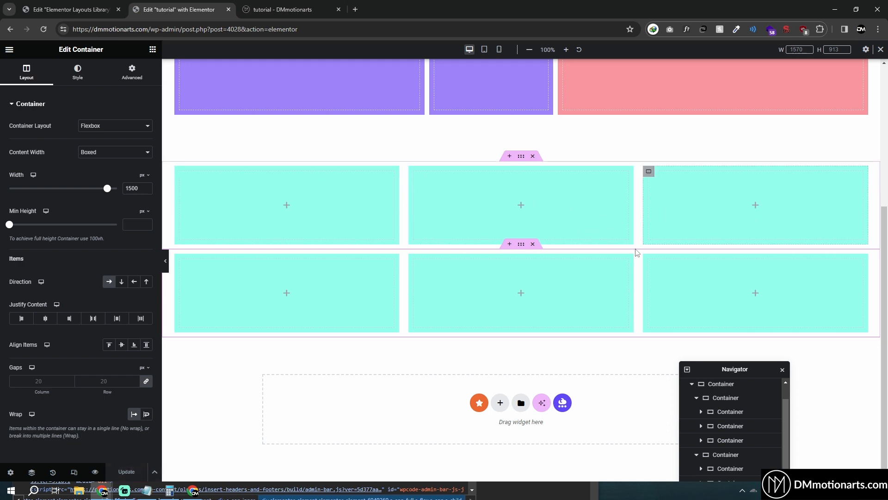
Step: Check the aqua rows on the published tutorial page at a narrower viewport width, and return to the editor
{"action": "left_click", "coordinate": [268, 4]}
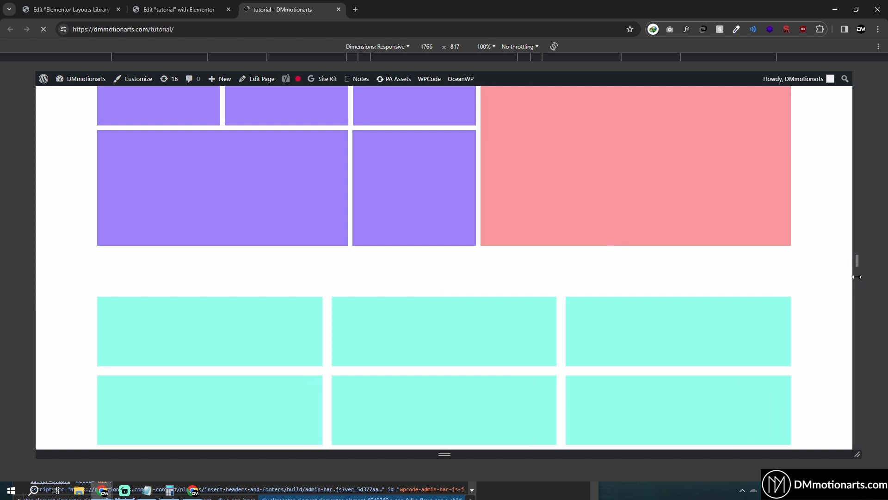
{"action": "left_click_drag", "start_coordinate": [856, 276], "coordinate": [775, 278]}
{"action": "left_click", "coordinate": [179, 9]}
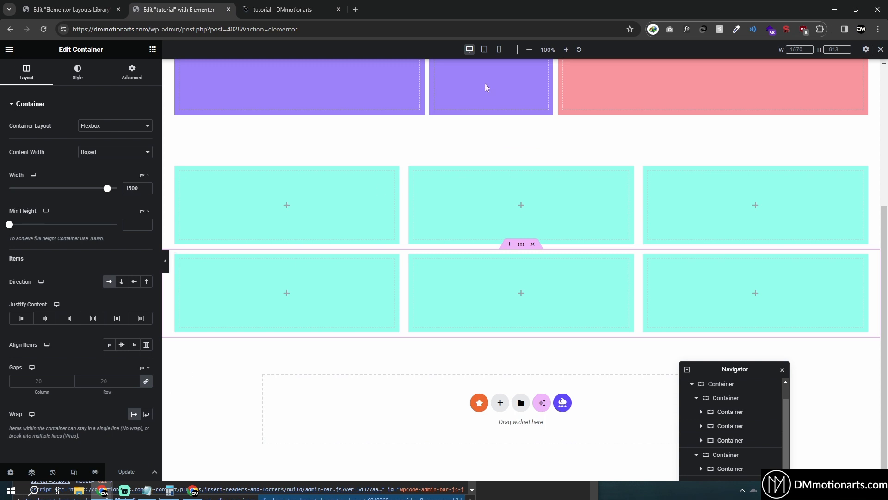
Step: In tablet view, set the first two containers of the upper aqua row to 50% width and the row to Wrap
{"action": "left_click", "coordinate": [484, 49]}
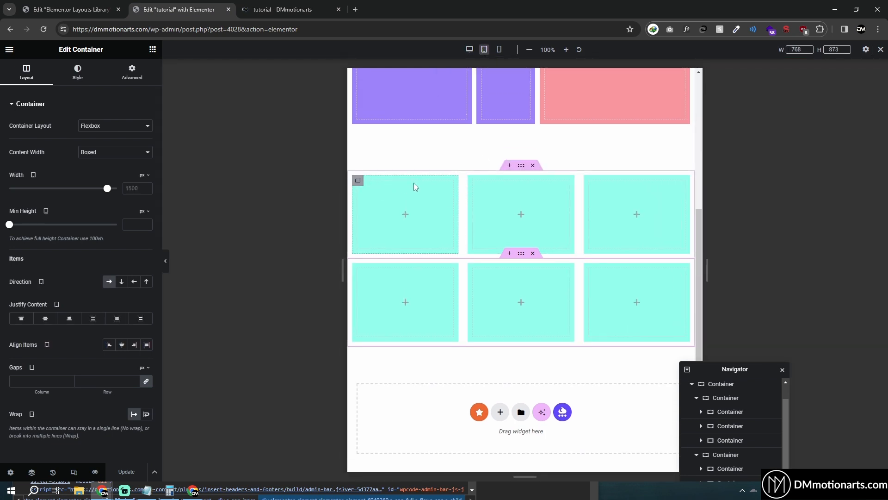
{"action": "left_click", "coordinate": [358, 181]}
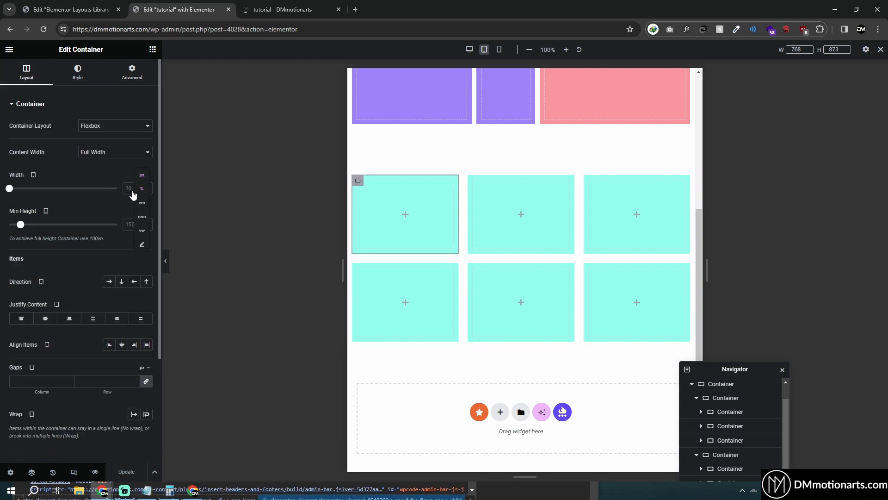
{"action": "left_click", "coordinate": [142, 188]}
{"action": "left_click", "coordinate": [536, 181]}
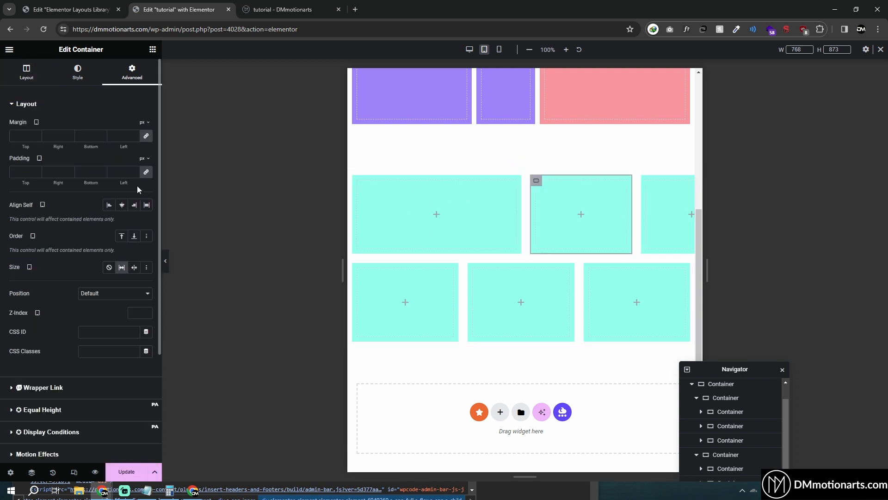
{"action": "left_click", "coordinate": [26, 72]}
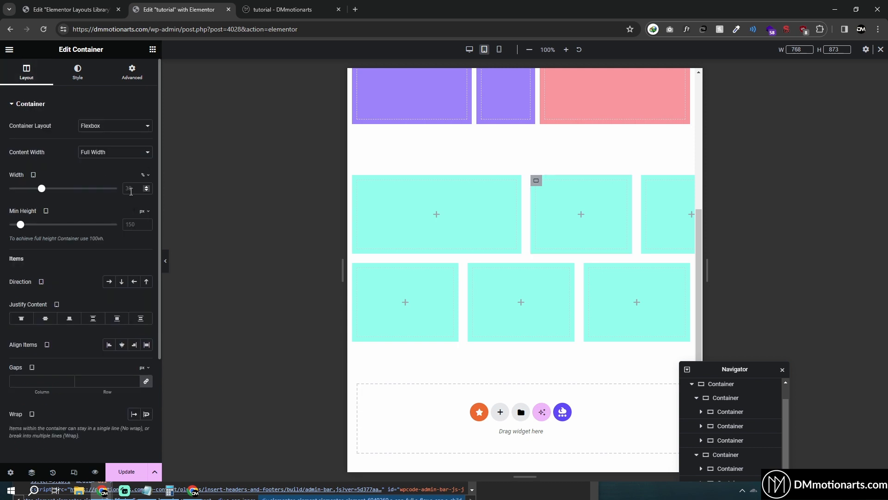
{"action": "left_click", "coordinate": [131, 188]}
{"action": "type", "text": "50"}
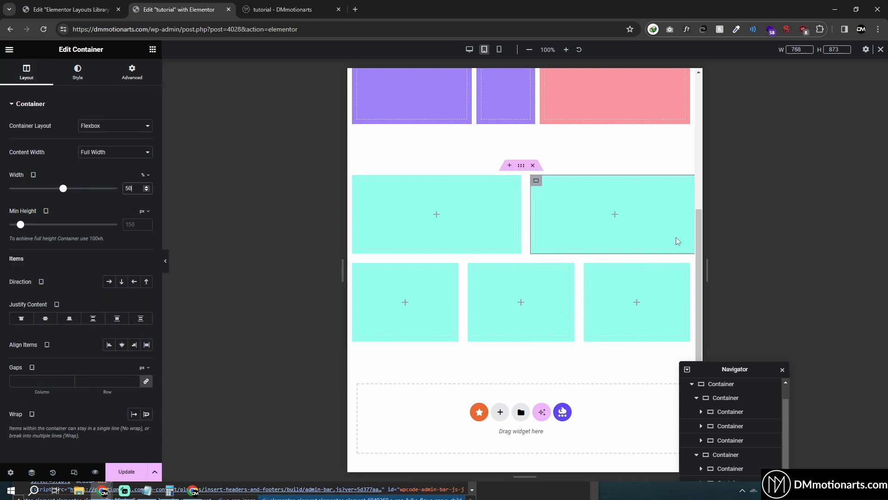
{"action": "left_click", "coordinate": [521, 165]}
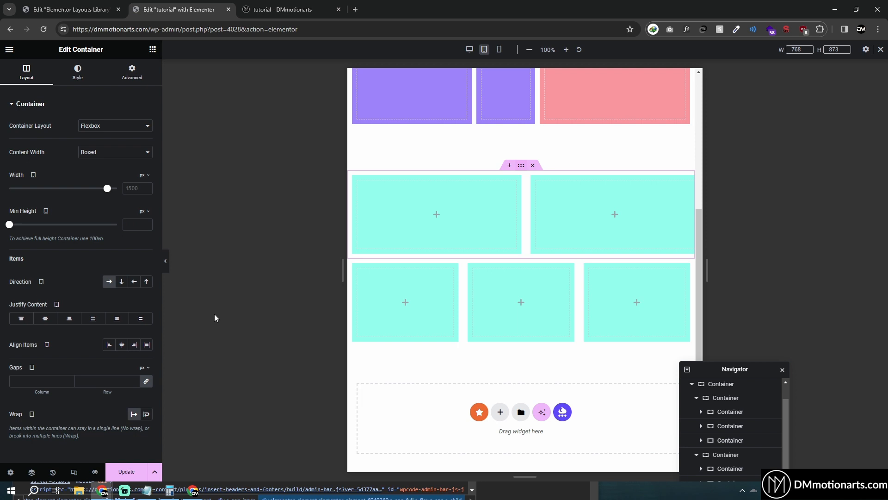
{"action": "left_click", "coordinate": [147, 413]}
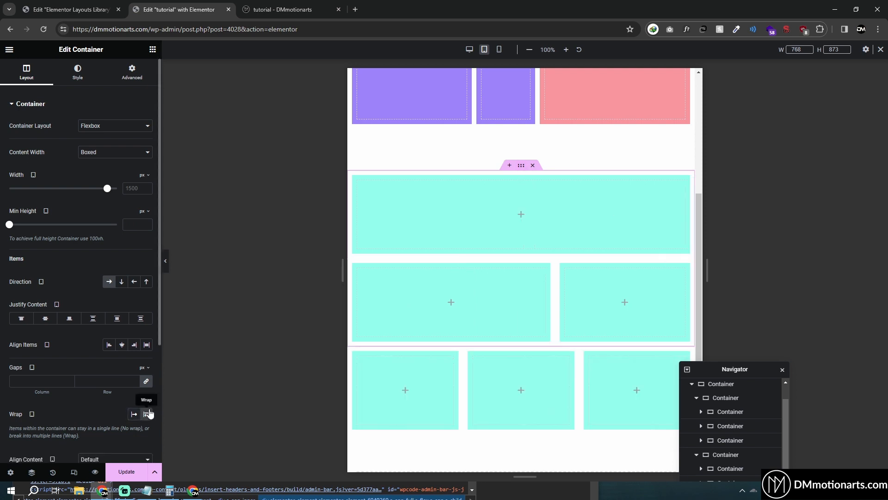
Step: Turn off Grow sizing on tablet for all three containers of the wrapped aqua row
{"action": "left_click", "coordinate": [359, 180]}
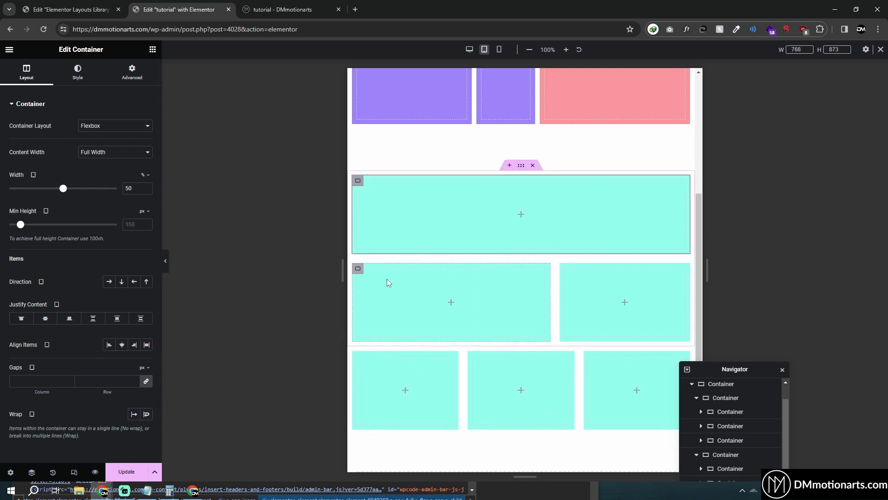
{"action": "left_click", "coordinate": [132, 71]}
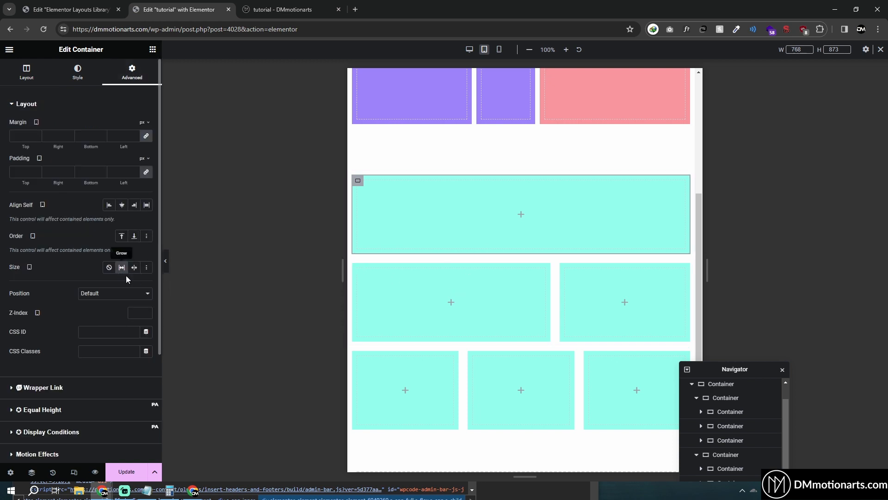
{"action": "left_click", "coordinate": [358, 268]}
{"action": "scroll", "coordinate": [153, 82], "scroll_direction": "down", "scroll_amount": 3}
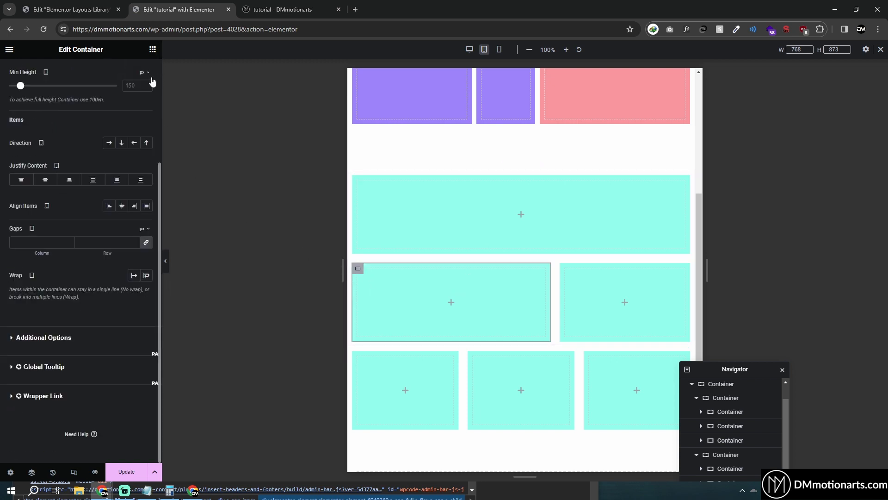
{"action": "scroll", "coordinate": [153, 82], "scroll_direction": "up", "scroll_amount": 3}
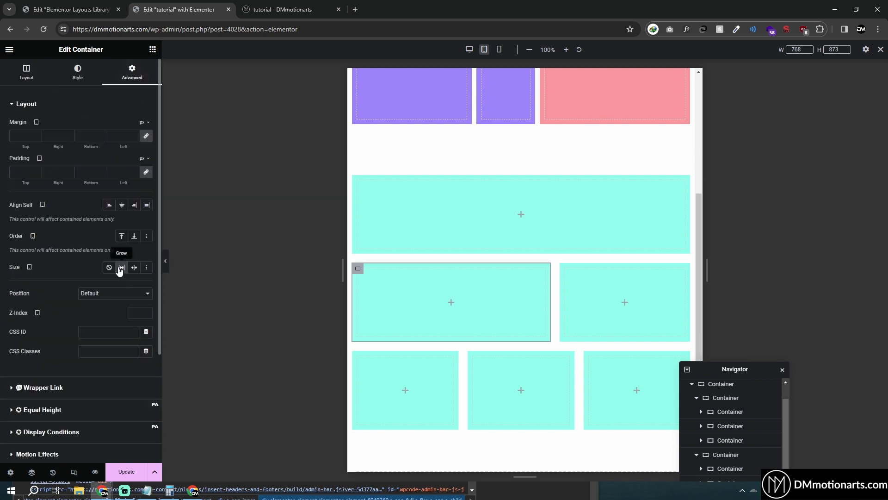
{"action": "left_click", "coordinate": [121, 267]}
{"action": "left_click", "coordinate": [536, 268]}
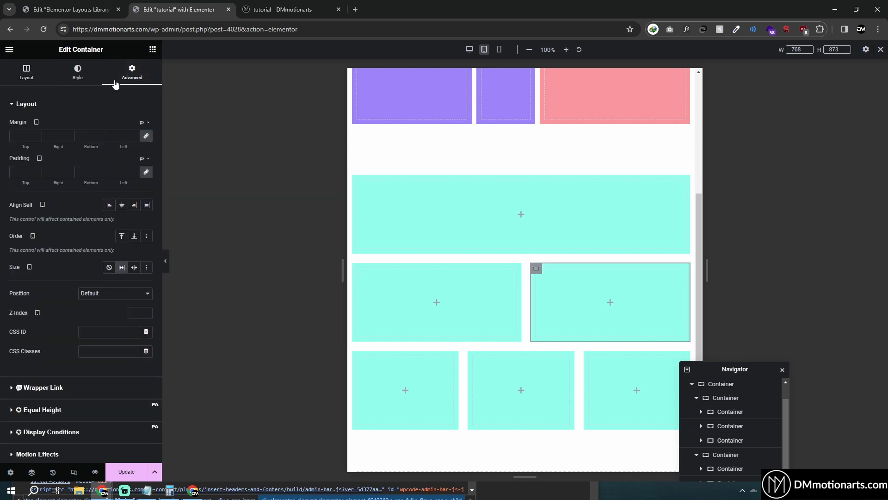
{"action": "left_click", "coordinate": [109, 267]}
{"action": "left_click", "coordinate": [358, 181]}
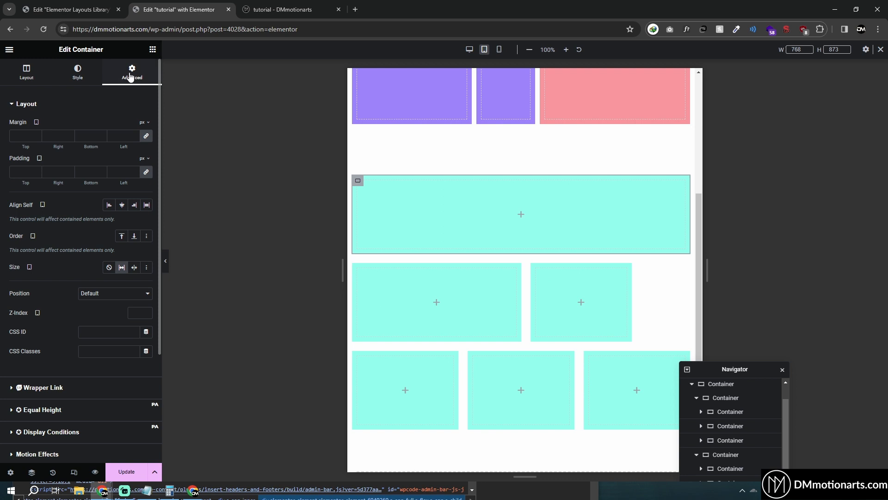
{"action": "left_click", "coordinate": [110, 266]}
Step: Set the tablet width of the wrapped row's first container to 48% and its second container to 49%
{"action": "left_click", "coordinate": [355, 184]}
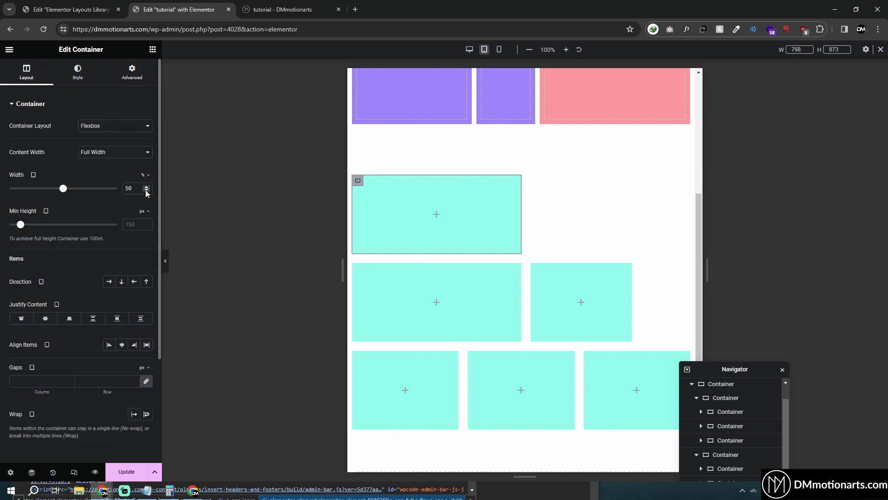
{"action": "left_click", "coordinate": [147, 190]}
{"action": "left_click", "coordinate": [146, 190]}
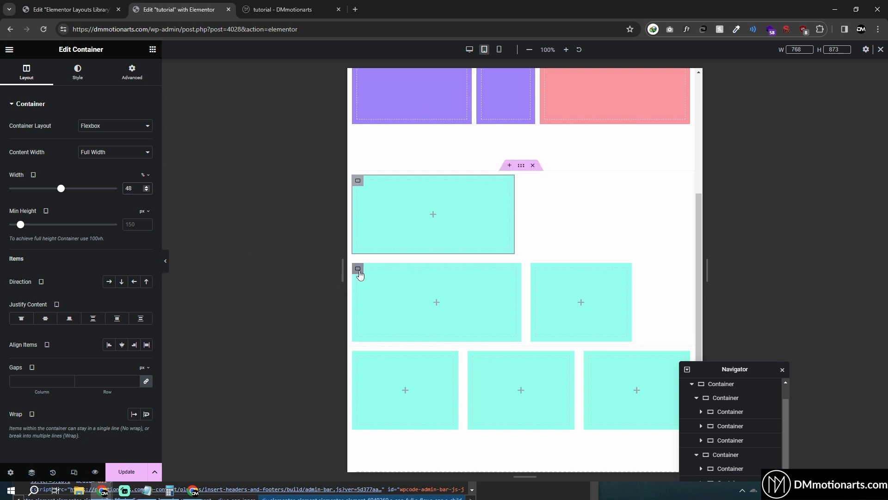
{"action": "left_click", "coordinate": [357, 268]}
{"action": "left_click", "coordinate": [6, 82]}
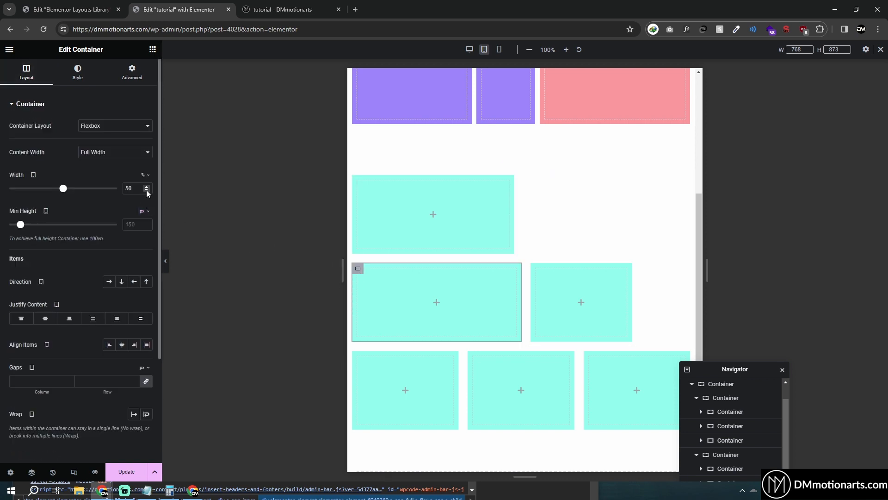
{"action": "left_click", "coordinate": [147, 190]}
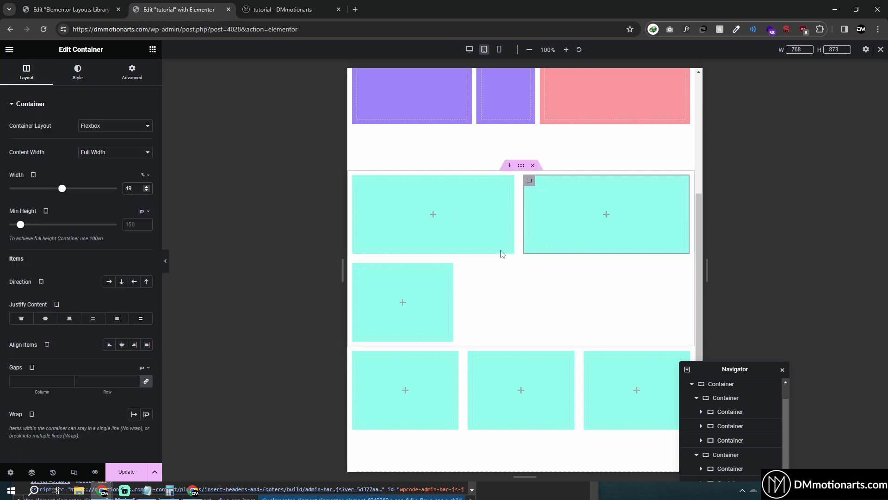
Step: Set the third container's tablet width to 48%, and delete the separate aqua row of three below
{"action": "left_click", "coordinate": [358, 268]}
{"action": "left_click", "coordinate": [29, 77]}
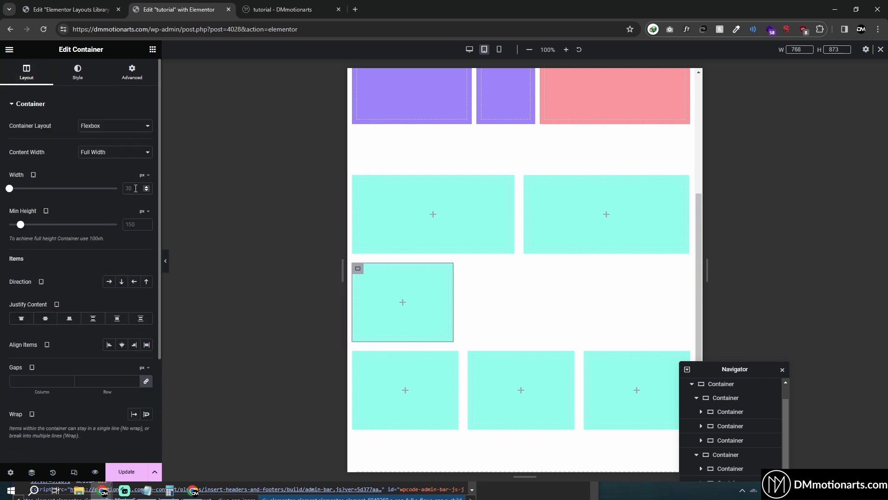
{"action": "left_click", "coordinate": [142, 175]}
{"action": "left_click", "coordinate": [137, 190]}
{"action": "left_click", "coordinate": [128, 188]}
{"action": "type", "text": "48"}
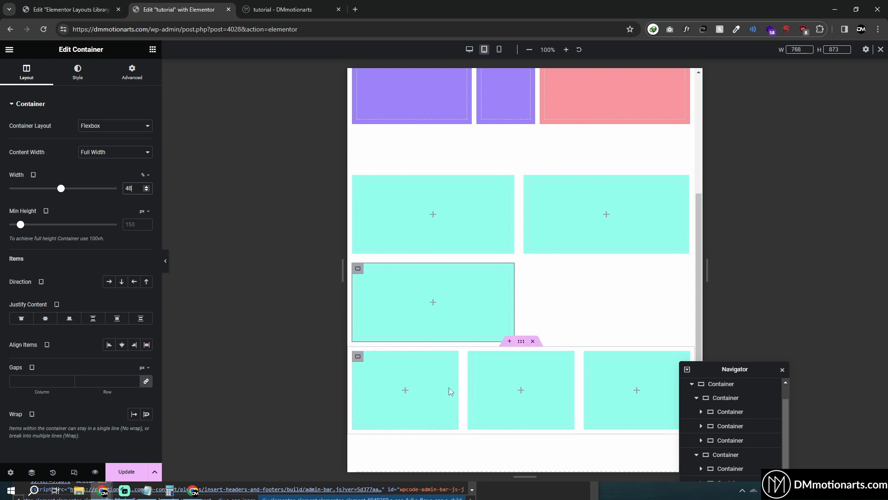
{"action": "left_click", "coordinate": [533, 341]}
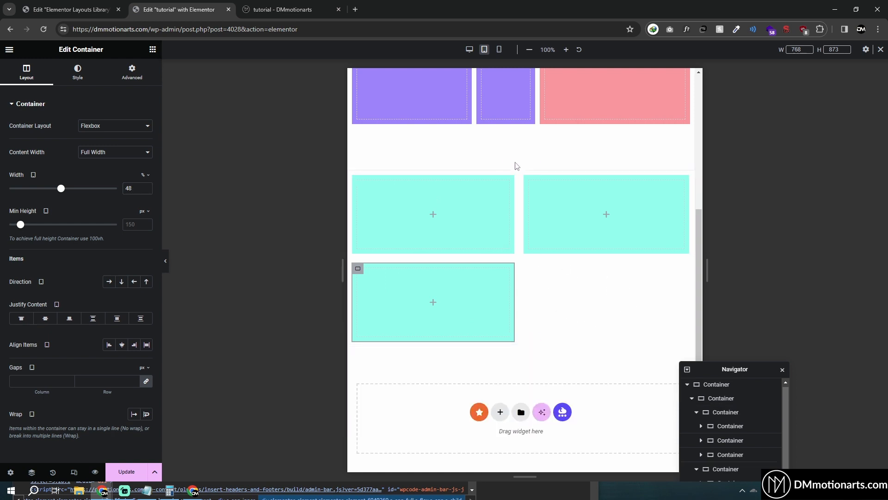
Step: Duplicate the wrapped aqua row, inspect both rows on tablet, and delete the duplicate
{"action": "right_click", "coordinate": [534, 191]}
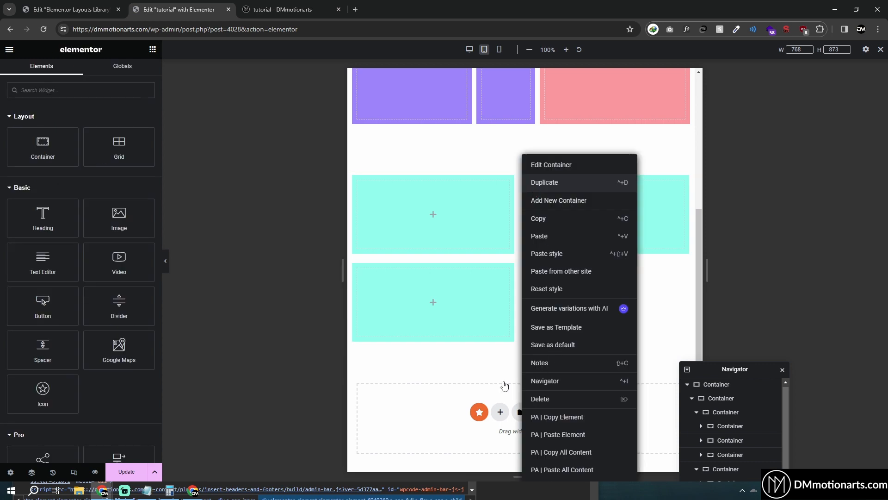
{"action": "scroll", "coordinate": [493, 386], "scroll_direction": "down", "scroll_amount": 3}
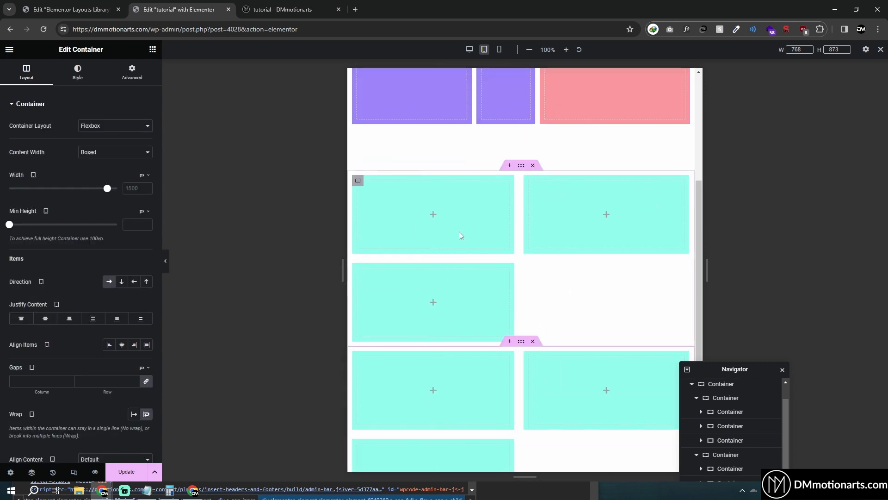
{"action": "scroll", "coordinate": [582, 279], "scroll_direction": "down", "scroll_amount": 2}
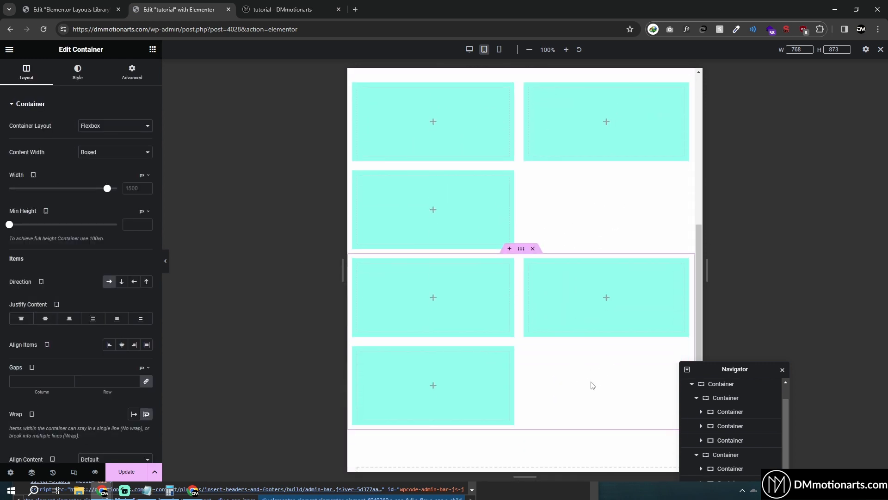
{"action": "left_click", "coordinate": [533, 250]}
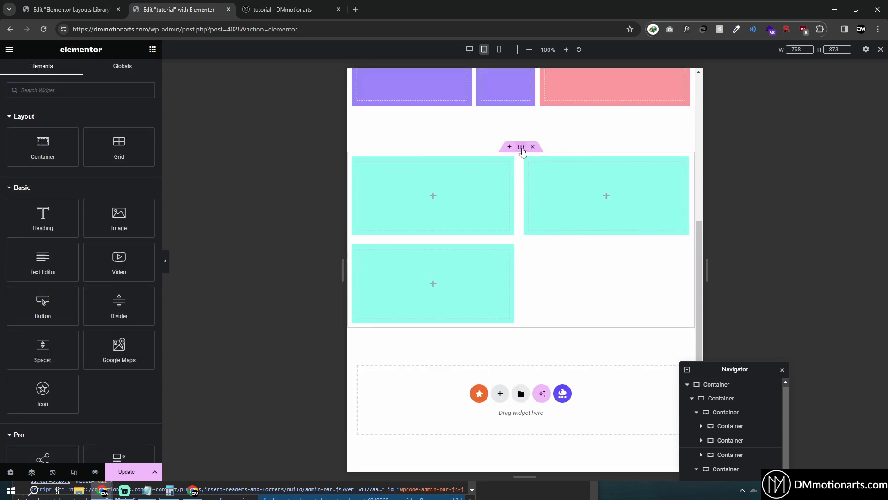
Step: Switch back to desktop view and set the parent aqua row container to Wrap
{"action": "left_click", "coordinate": [522, 148]}
{"action": "left_click", "coordinate": [469, 50]}
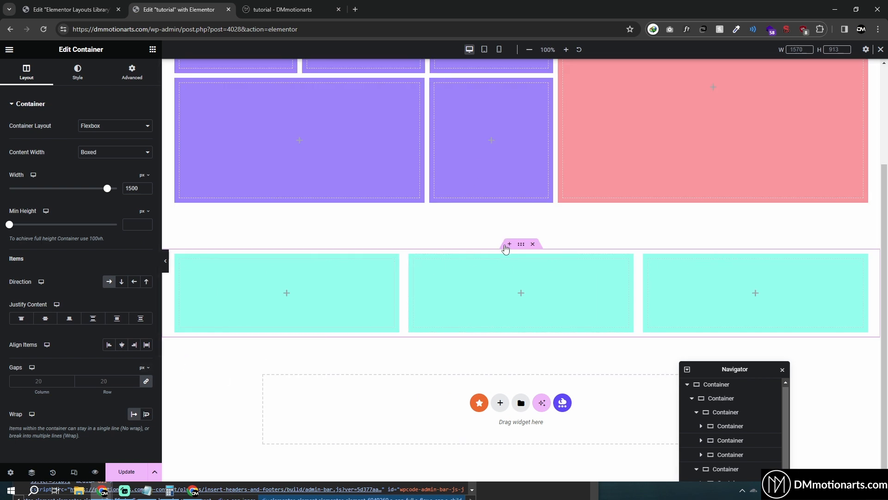
{"action": "left_click", "coordinate": [146, 414]}
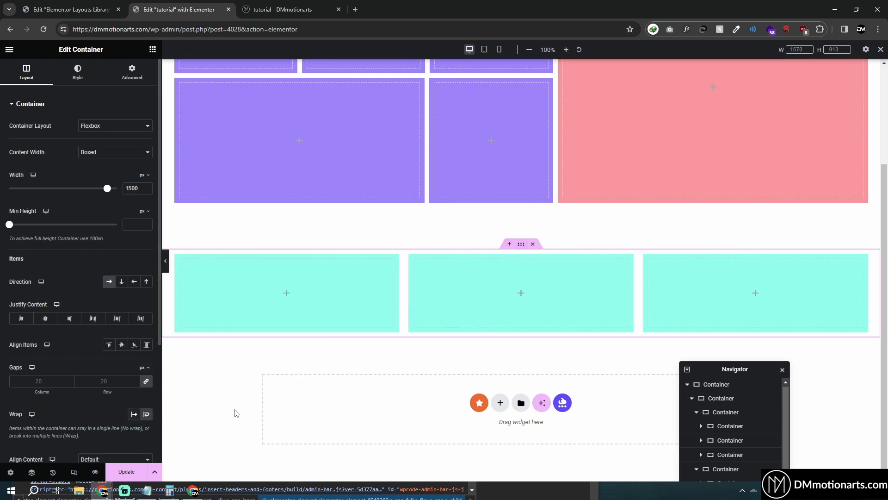
Step: Check the aqua containers' settings, and duplicate the last one twice to form a second row of two
{"action": "left_click", "coordinate": [180, 259]}
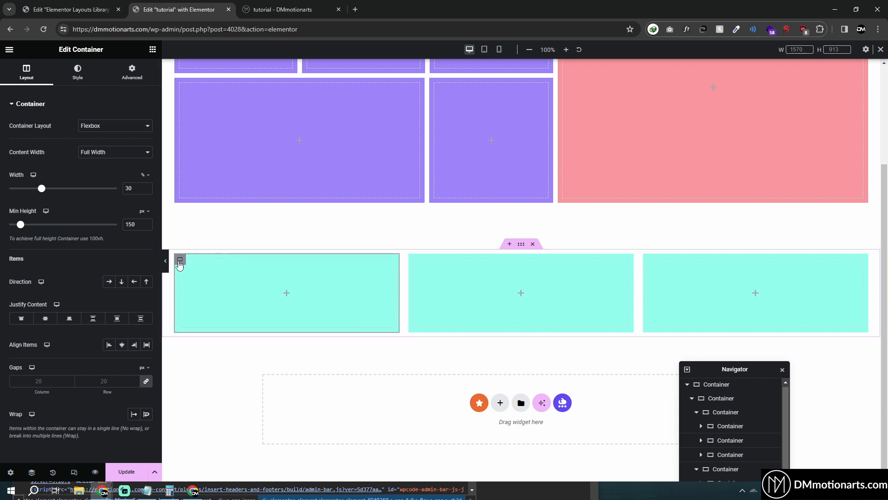
{"action": "left_click", "coordinate": [132, 72]}
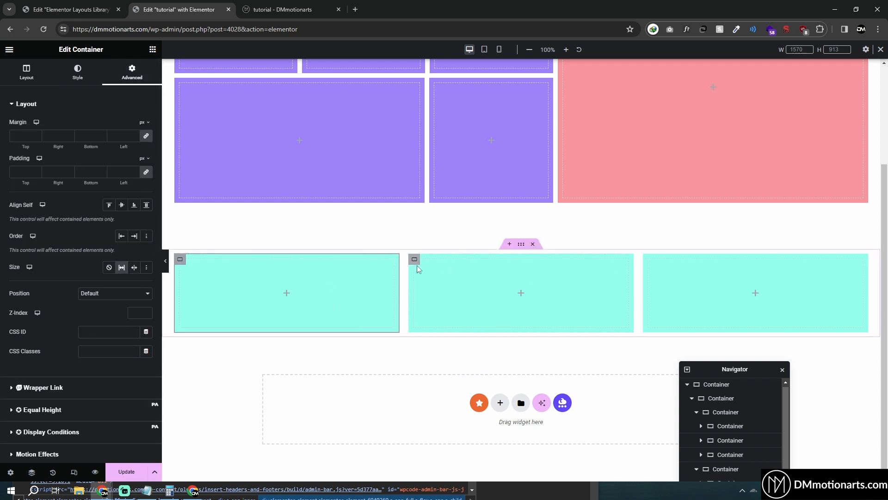
{"action": "left_click", "coordinate": [415, 260]}
{"action": "left_click", "coordinate": [648, 259]}
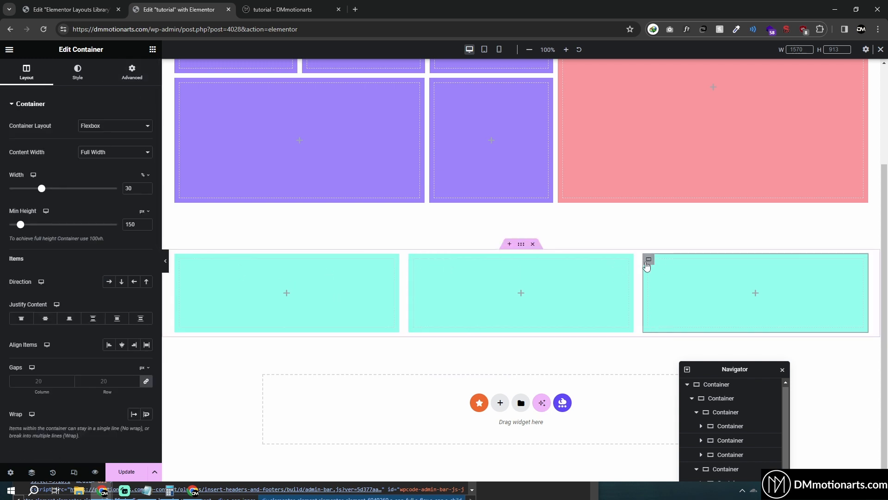
{"action": "right_click", "coordinate": [648, 259]}
{"action": "left_click", "coordinate": [672, 184]}
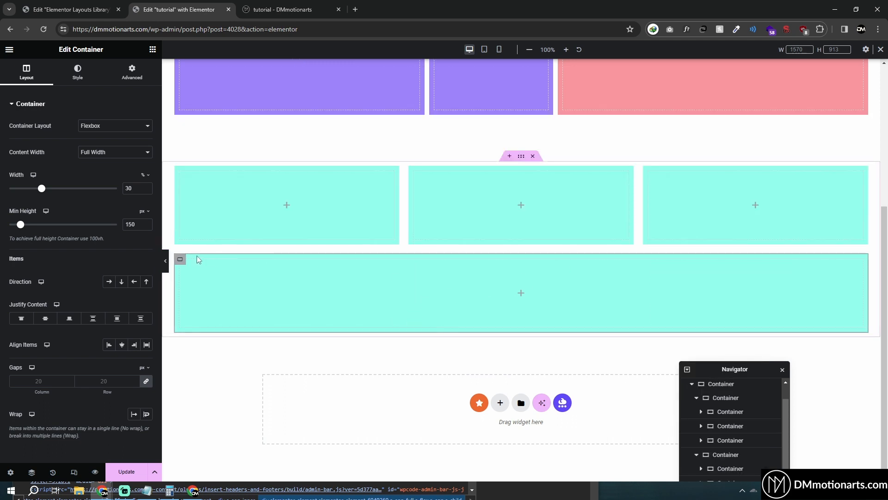
{"action": "right_click", "coordinate": [183, 259]}
{"action": "left_click", "coordinate": [217, 184]}
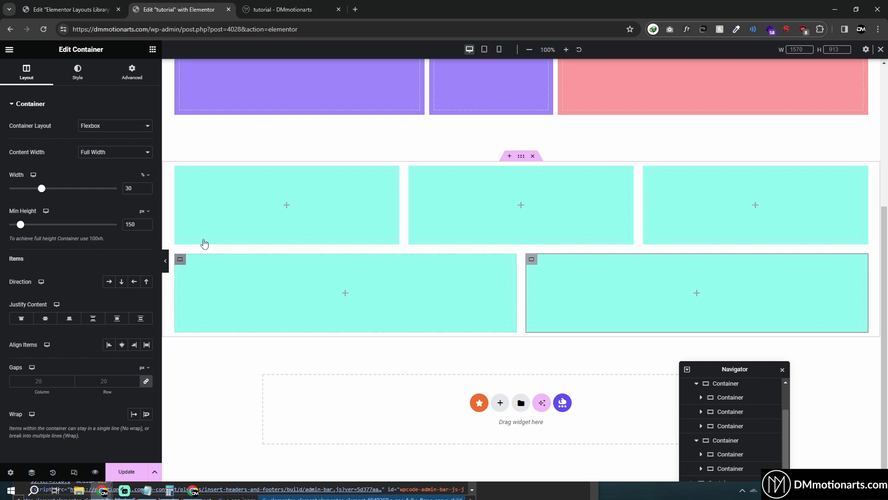
Step: Remove the Grow sizing from both aqua containers in the second row and update the page
{"action": "left_click", "coordinate": [181, 261]}
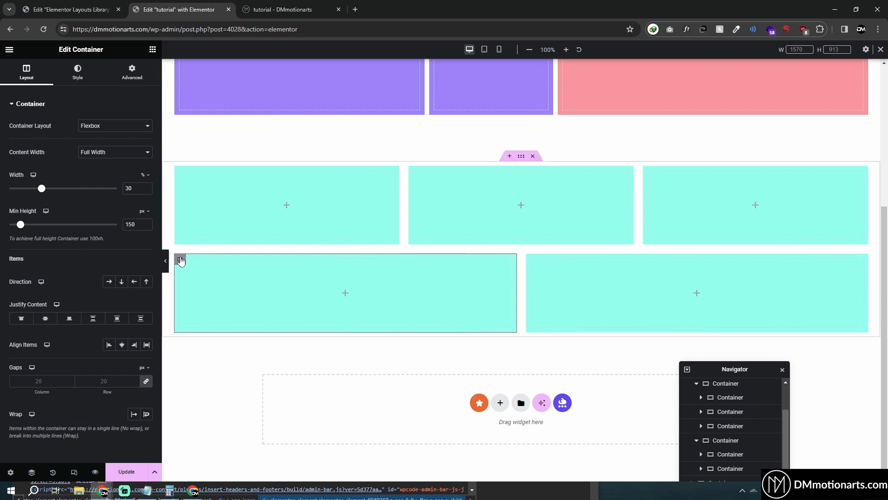
{"action": "left_click", "coordinate": [132, 72]}
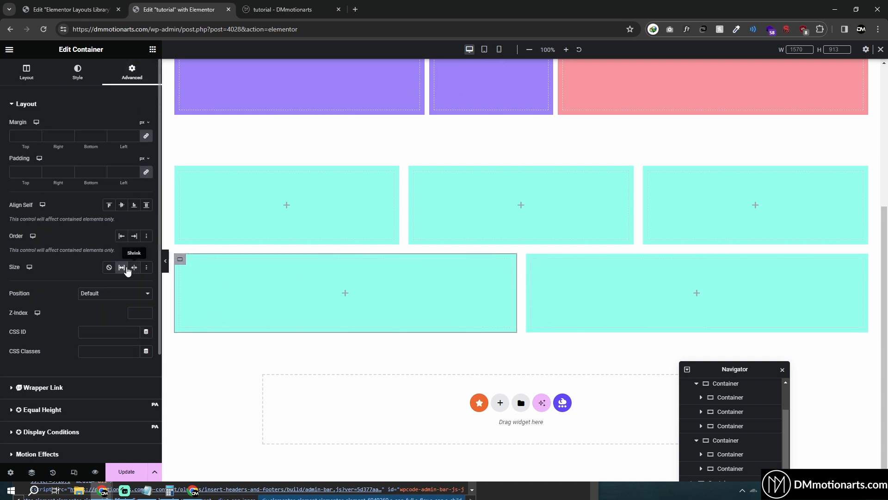
{"action": "left_click", "coordinate": [123, 268]}
{"action": "left_click", "coordinate": [397, 261]}
{"action": "left_click", "coordinate": [133, 74]}
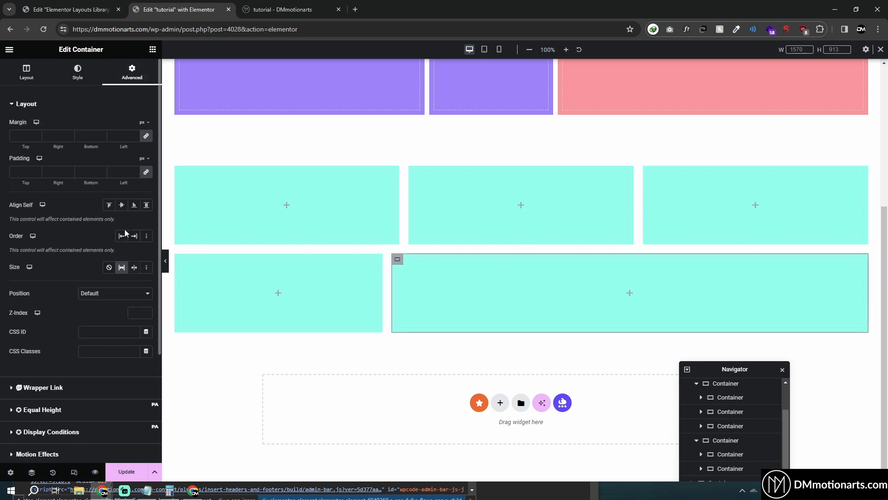
{"action": "left_click", "coordinate": [122, 267]}
{"action": "left_click", "coordinate": [126, 471]}
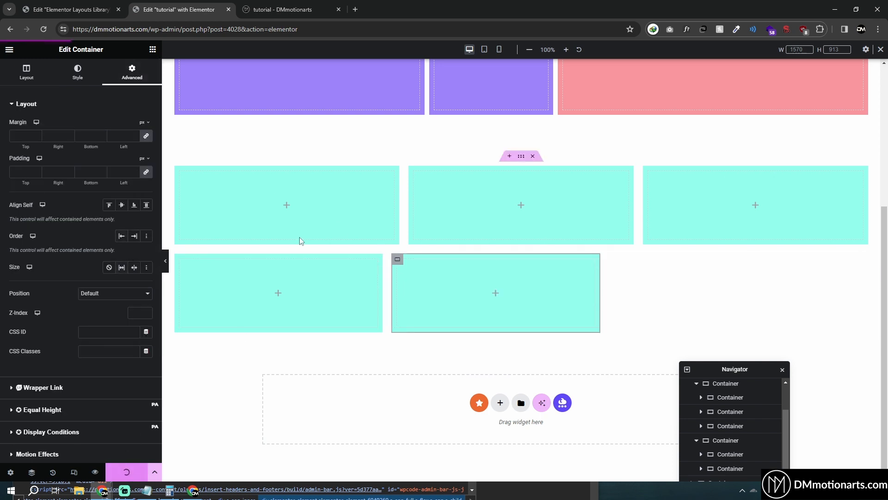
Step: Check the aqua rows on tablet, and restore Grow sizing on both second-row containers in desktop view
{"action": "left_click", "coordinate": [484, 50]}
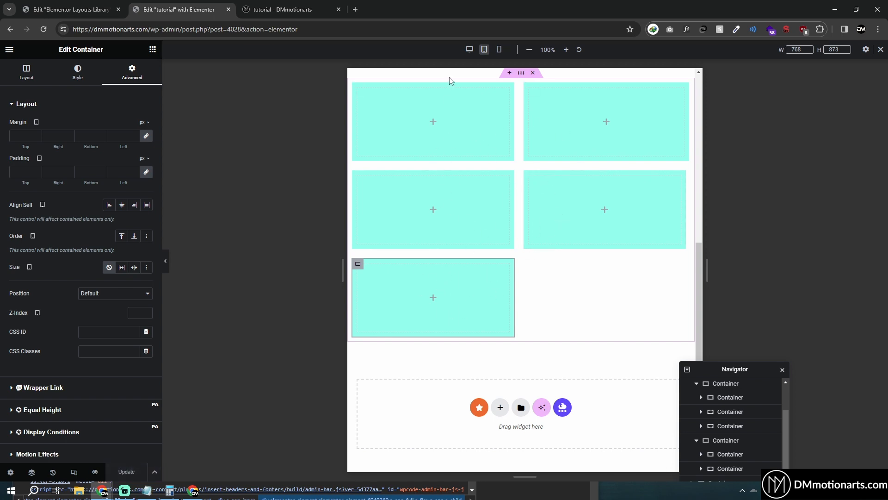
{"action": "left_click", "coordinate": [469, 49]}
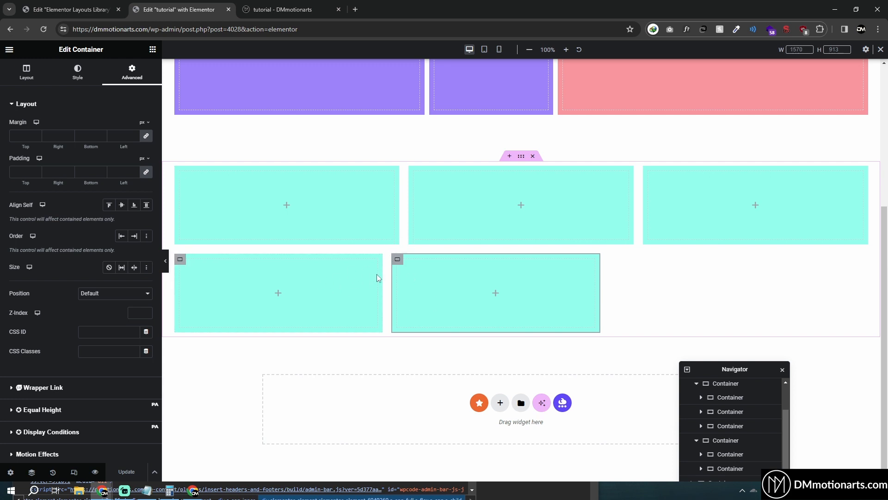
{"action": "left_click", "coordinate": [121, 267]}
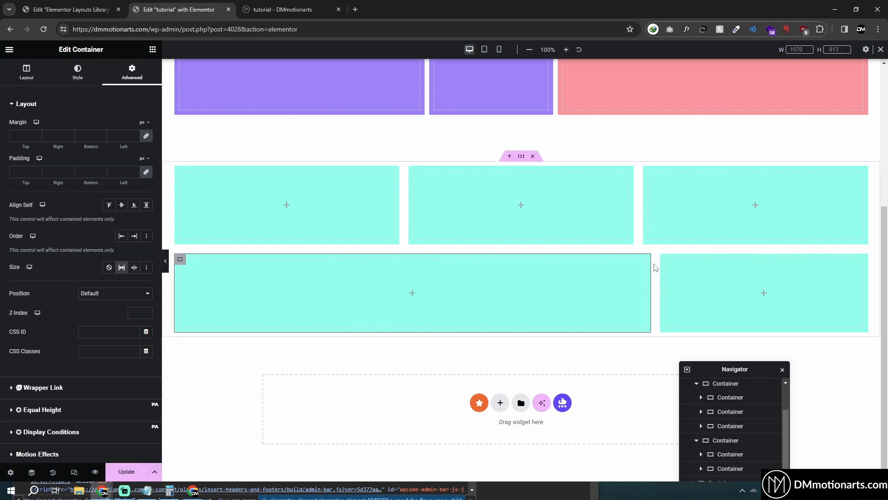
{"action": "left_click", "coordinate": [121, 267]}
Step: Duplicate the last aqua container to make a second row of three, and clear the duplicate's background color
{"action": "right_click", "coordinate": [530, 261]}
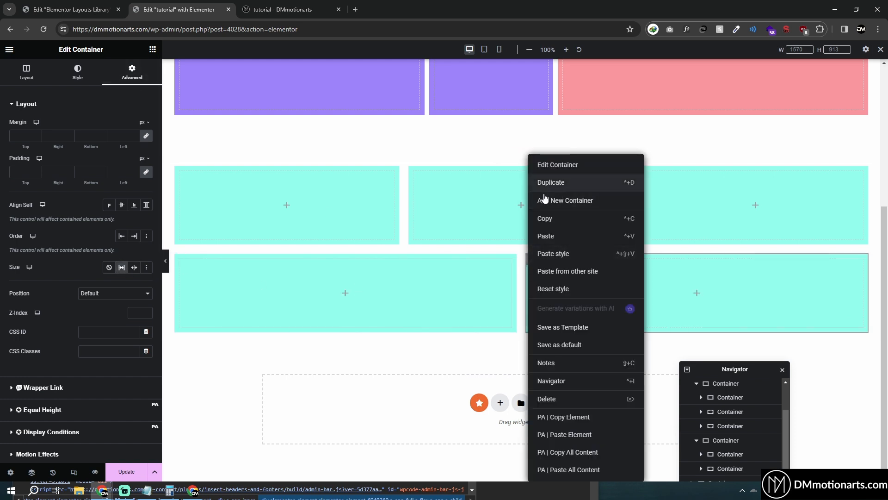
{"action": "left_click", "coordinate": [550, 178]}
{"action": "left_click", "coordinate": [650, 264]}
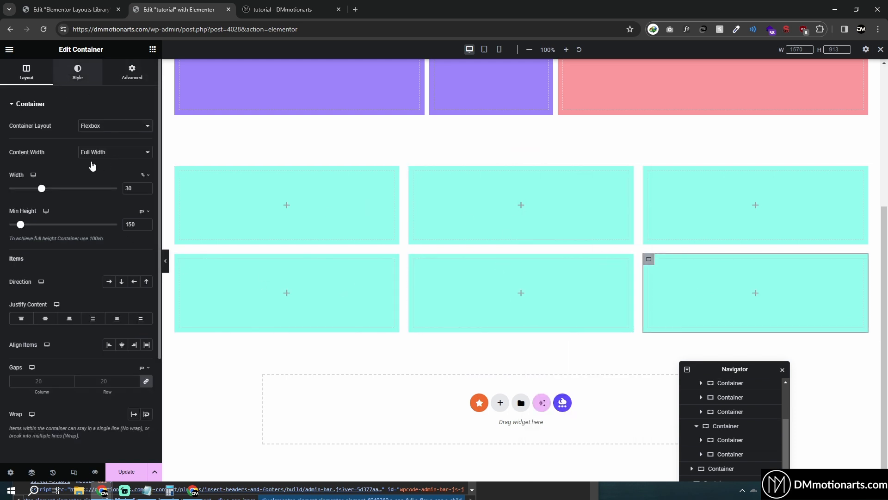
{"action": "left_click", "coordinate": [78, 72]}
{"action": "left_click", "coordinate": [109, 145]}
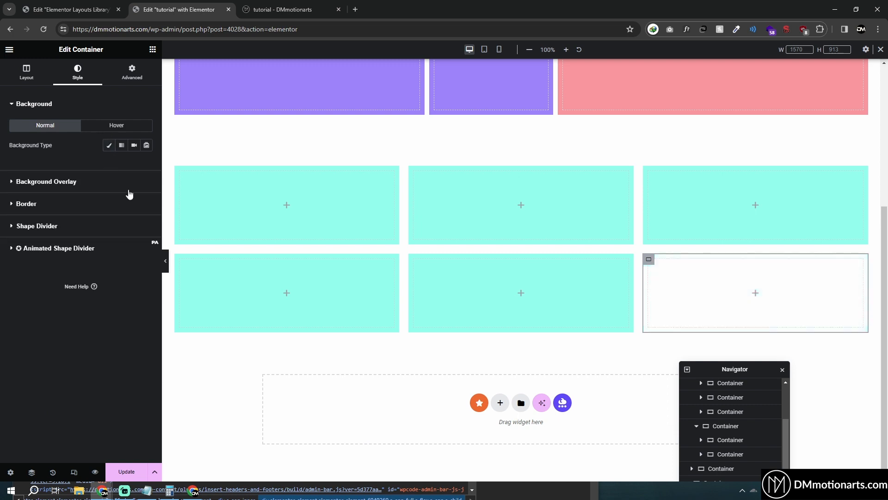
Step: Preview the aqua layout at full width and on tablet, and update the page from desktop view
{"action": "left_click", "coordinate": [165, 260]}
{"action": "left_click", "coordinate": [3, 260]}
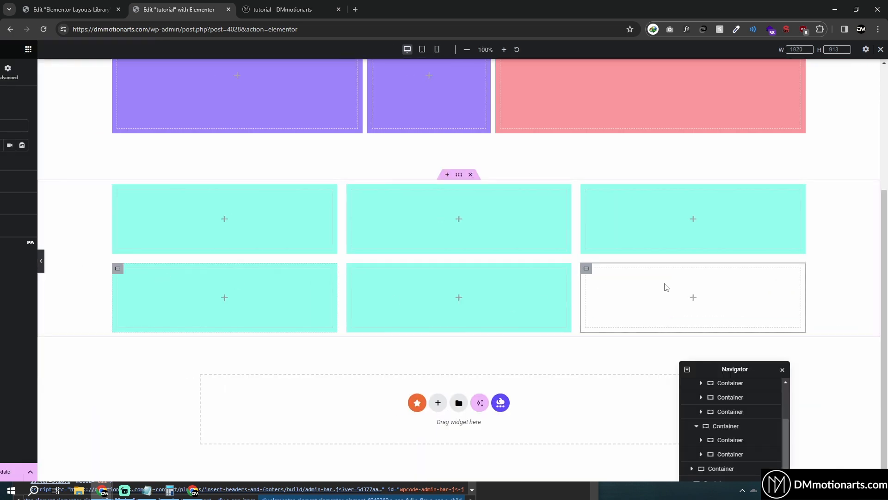
{"action": "left_click", "coordinate": [485, 49]}
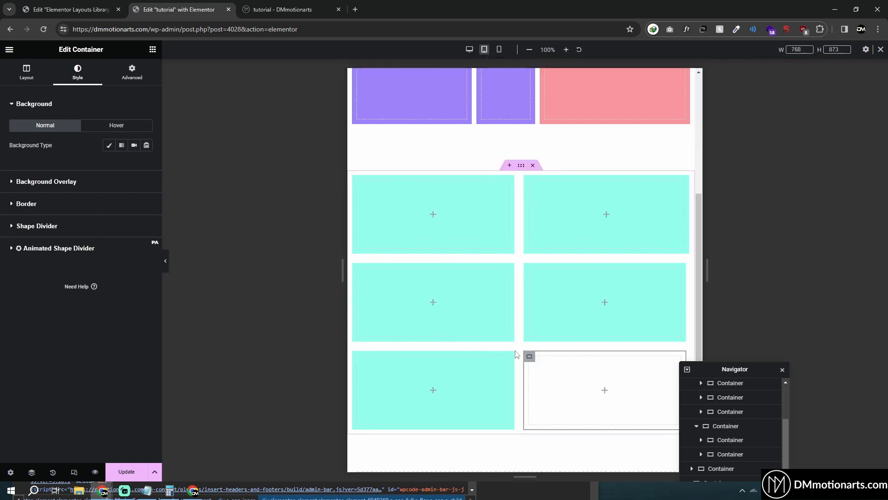
{"action": "left_click", "coordinate": [500, 50]}
{"action": "scroll", "coordinate": [516, 256], "scroll_direction": "down", "scroll_amount": 4}
{"action": "scroll", "coordinate": [514, 255], "scroll_direction": "down", "scroll_amount": 5}
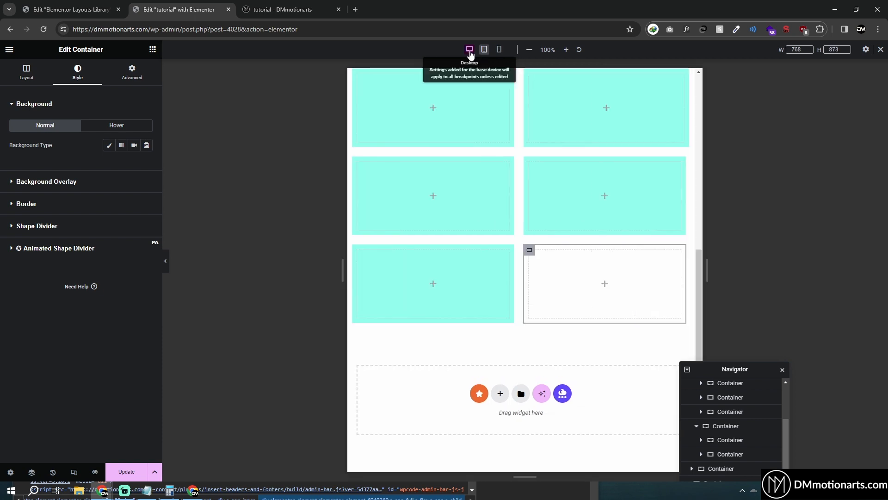
{"action": "left_click", "coordinate": [470, 49]}
{"action": "left_click", "coordinate": [127, 472]}
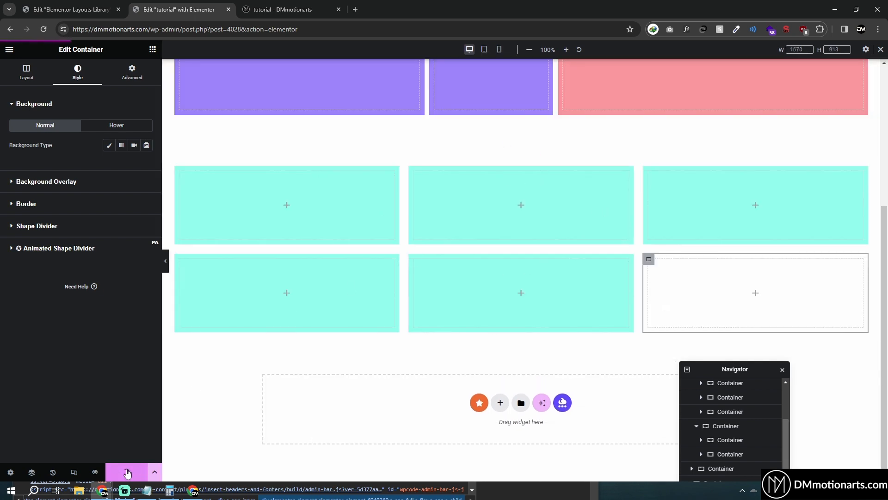